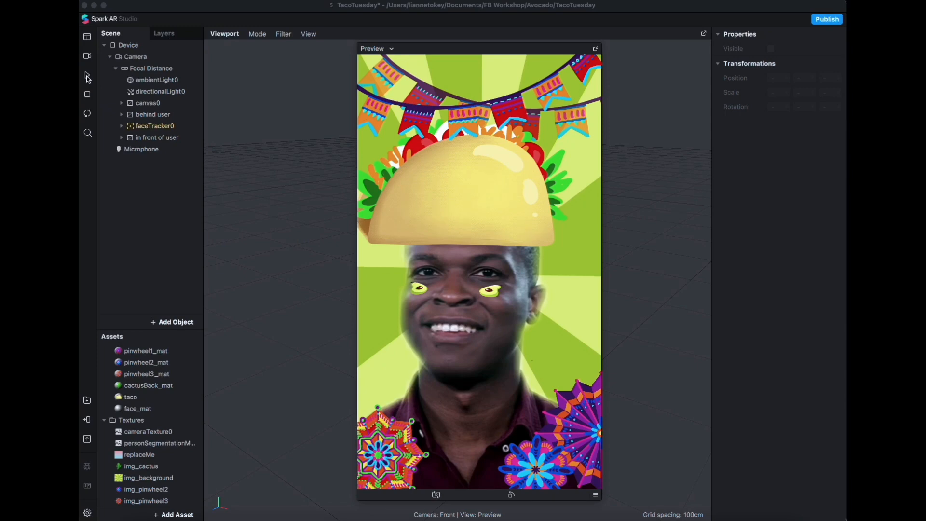
Play the simulation video in the TacoTuesday effect's preview and pause it again.
left_click(87, 76)
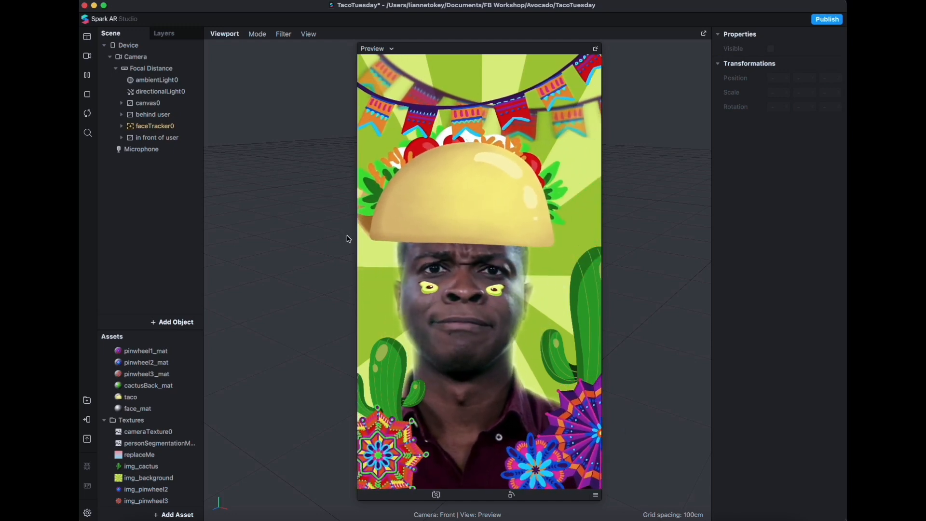
left_click(88, 77)
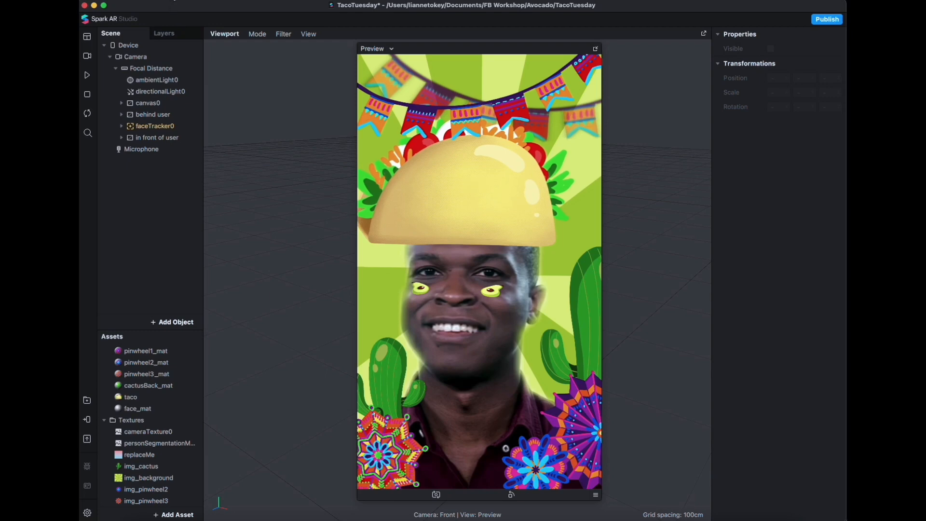
Create a new project from the Background template, maximize its window and enlarge the preview.
left_click(175, 0)
mouse_move(177, 16)
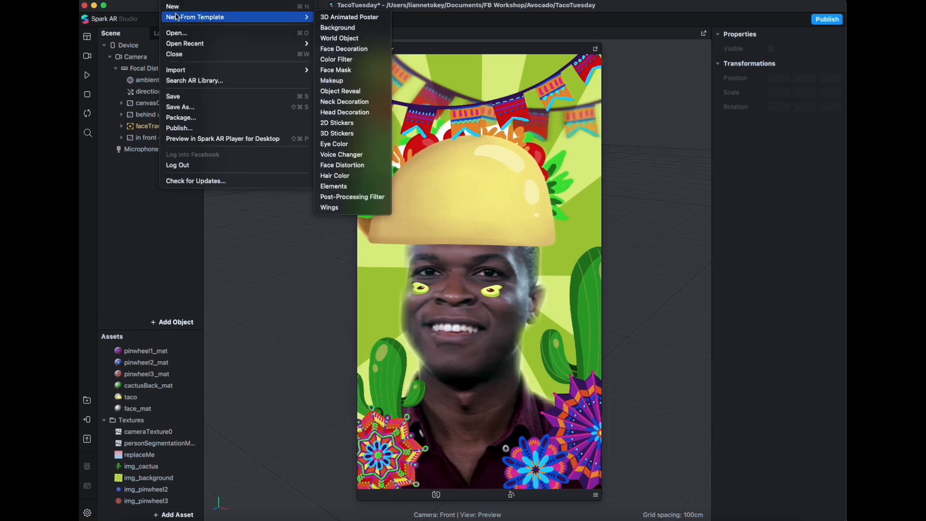
left_click(336, 28)
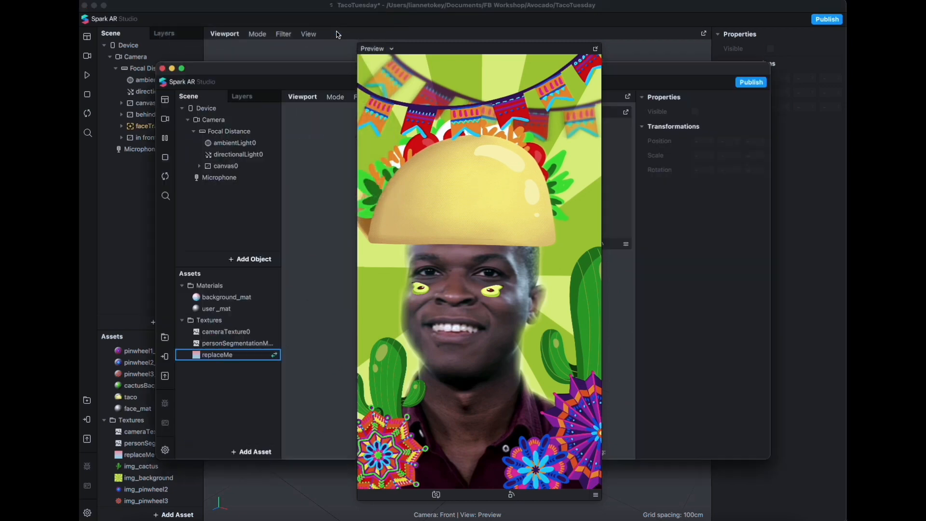
double_click(372, 68)
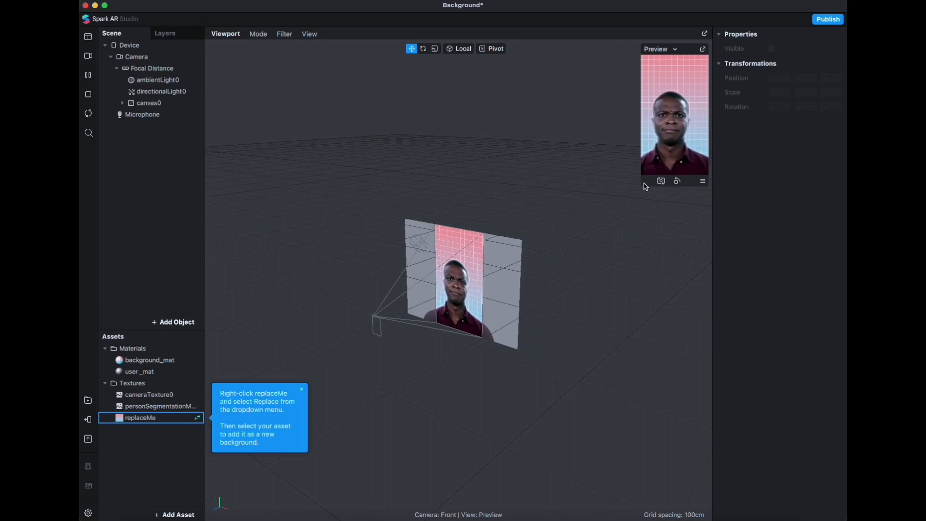
left_click_drag(643, 187, 547, 355)
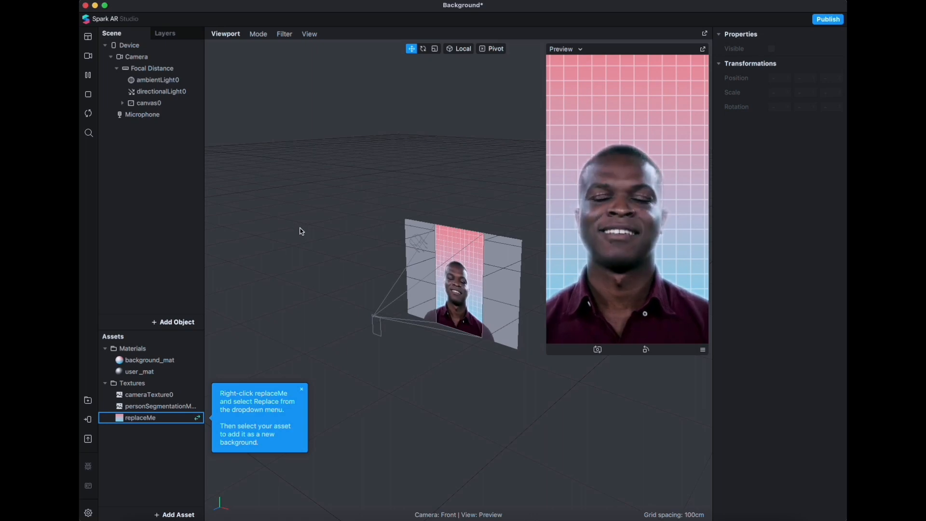
Switch the preview's video source to the Logitech BRIO camera.
left_click(90, 57)
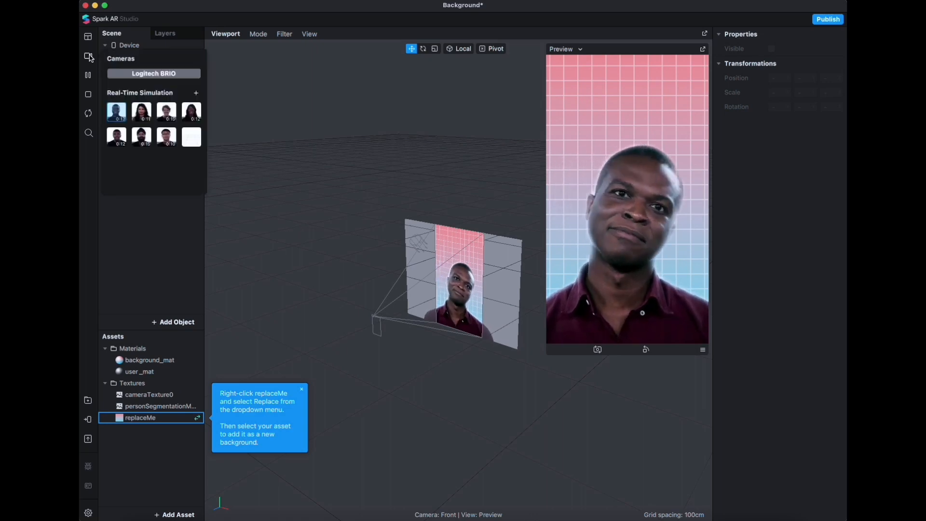
left_click(124, 71)
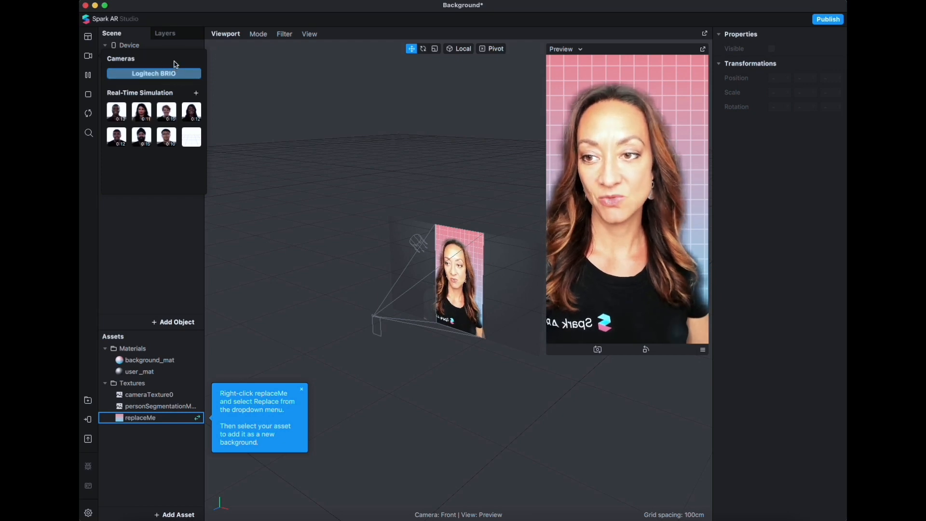
left_click(340, 95)
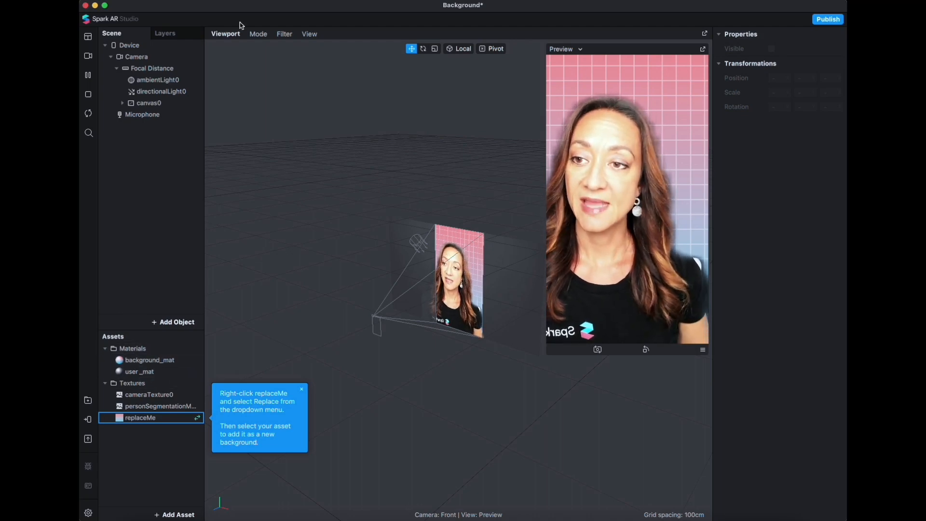
Examine the project's layers list and the background and user planes in the 3D viewport.
left_click(179, 35)
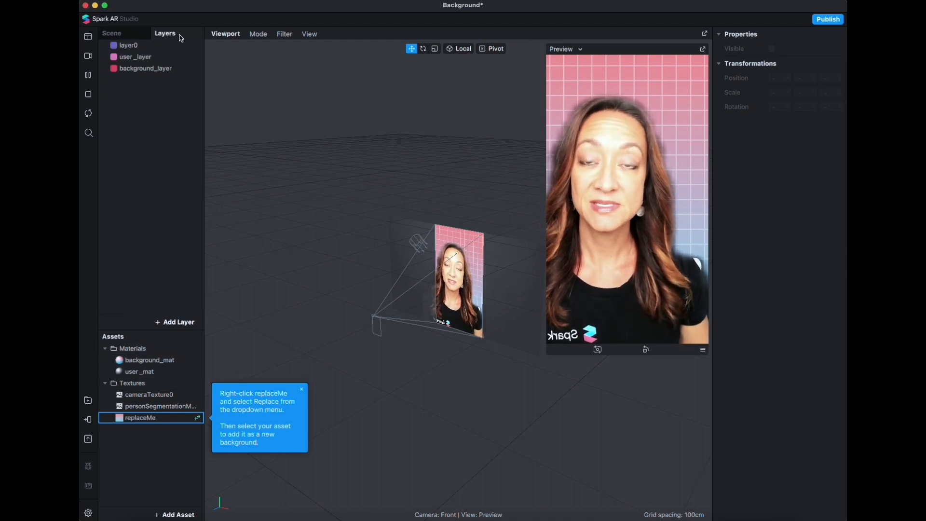
left_click(147, 37)
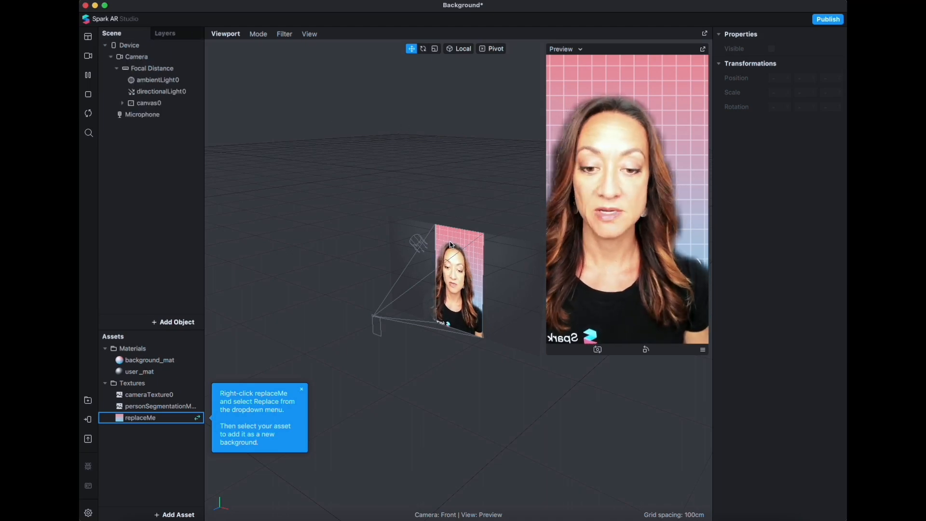
scroll(440, 241, "up", 5)
left_click_drag(438, 263, 449, 198)
scroll(455, 285, "down", 5)
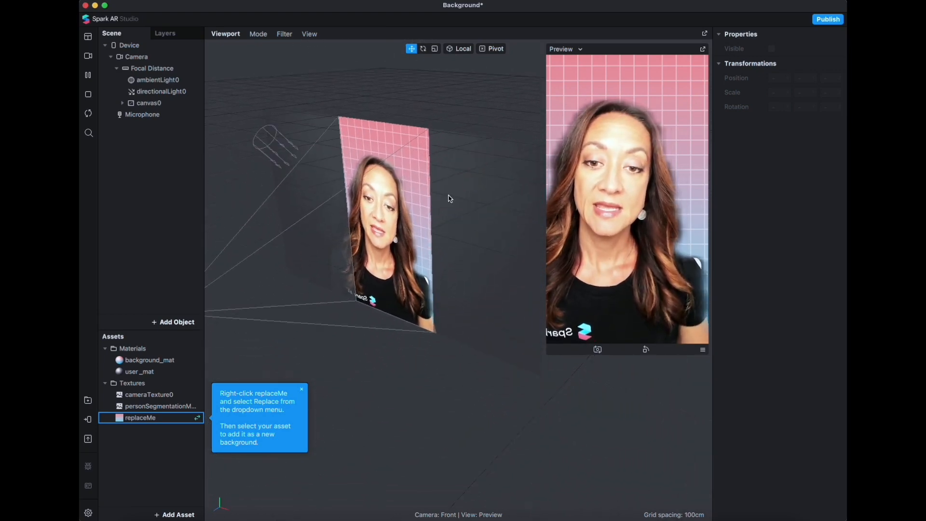
left_click_drag(496, 296, 540, 289)
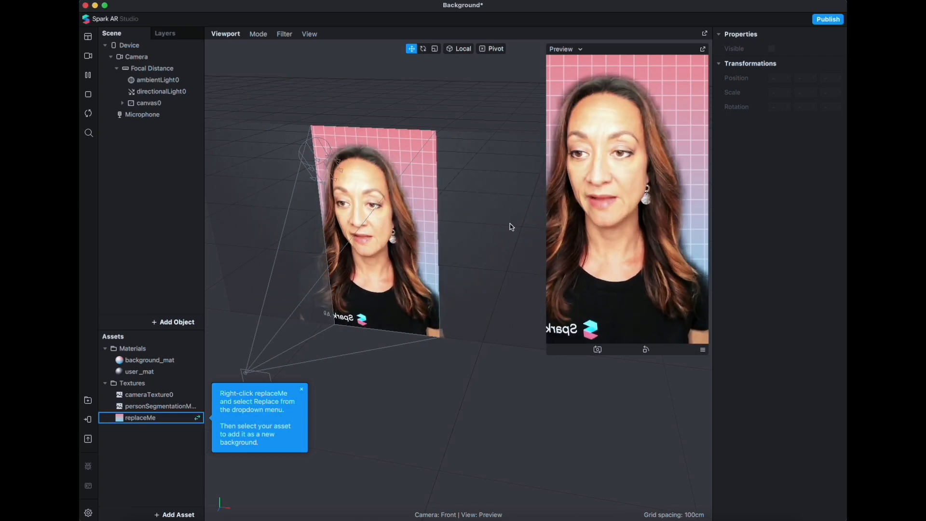
Enlarge the preview further and shift it slightly away from the viewport's edge.
left_click_drag(550, 352, 508, 399)
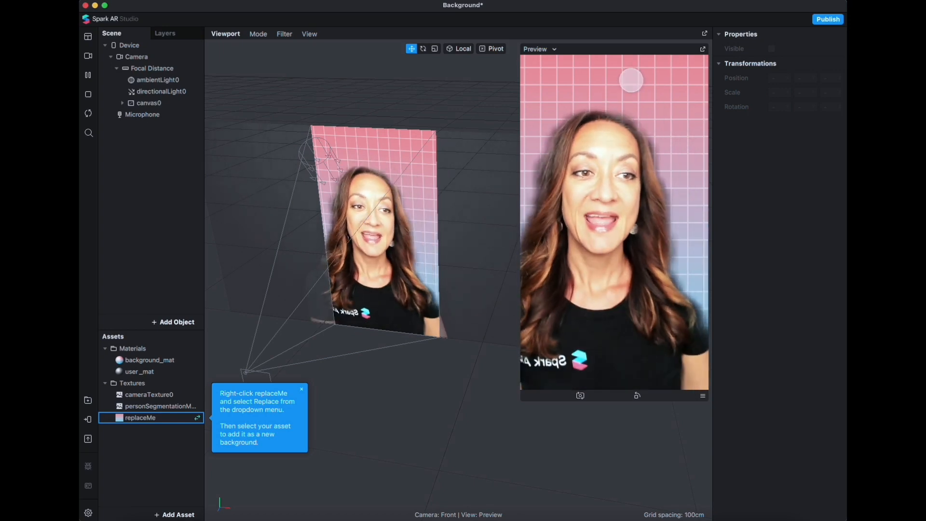
left_click_drag(636, 52, 630, 53)
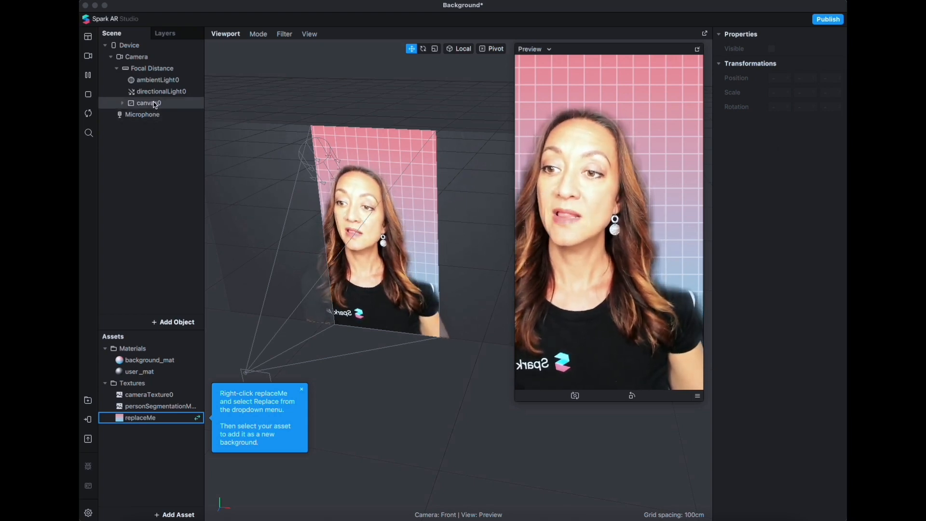
Examine the properties of Focal Distance, Camera, canvas0 and the user and background rectangles inside the canvas.
left_click(152, 69)
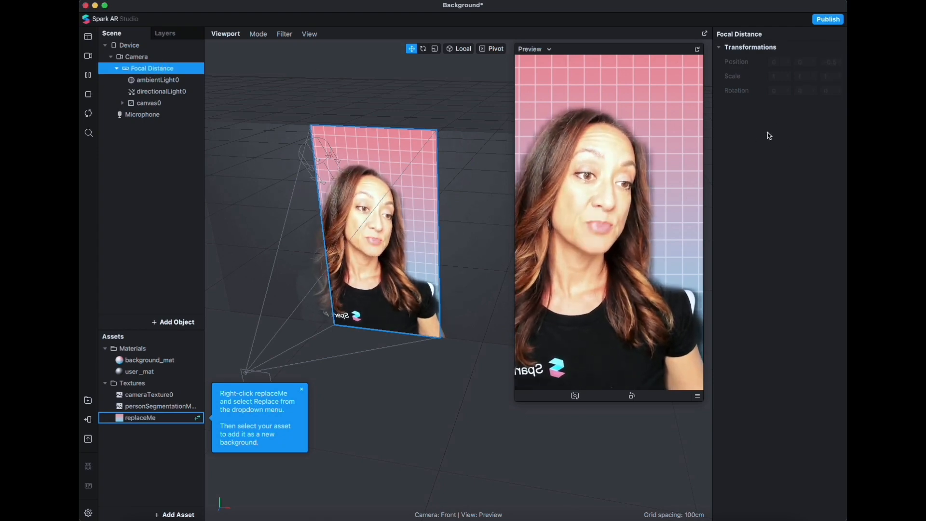
left_click(140, 58)
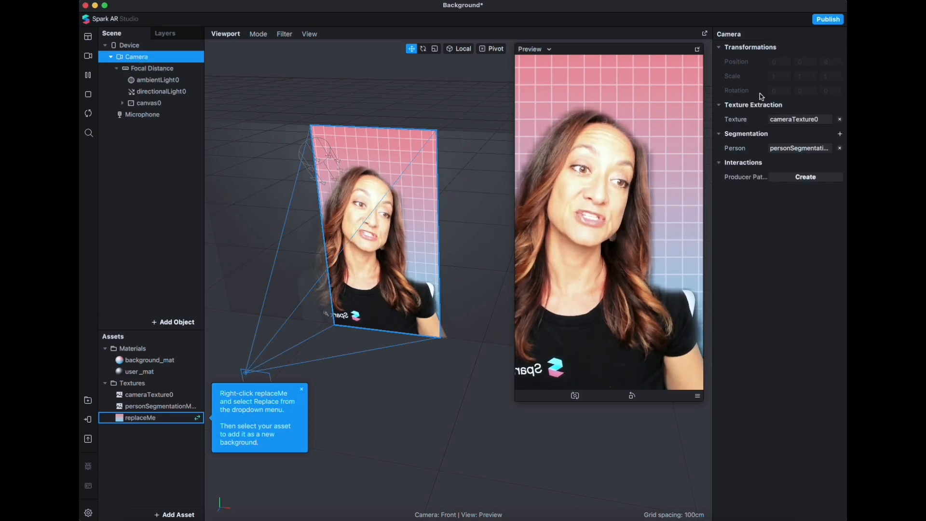
left_click(147, 104)
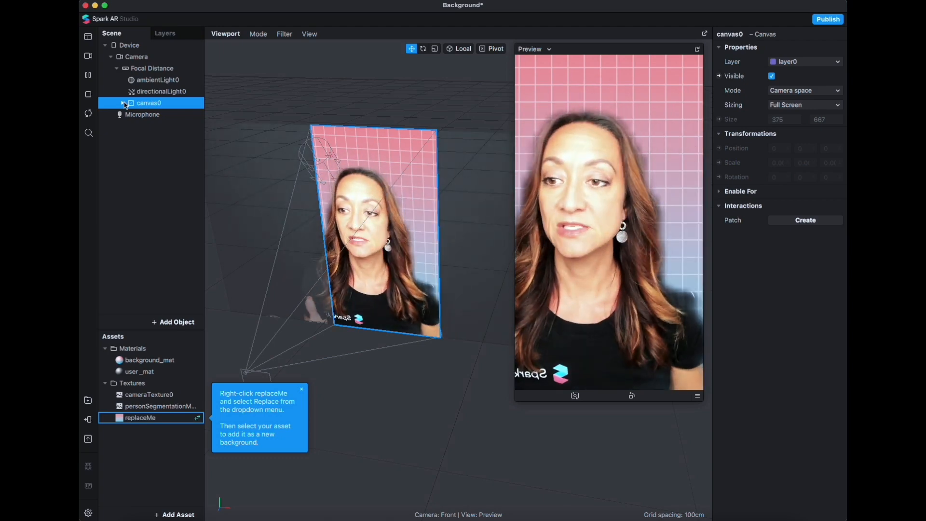
left_click(123, 103)
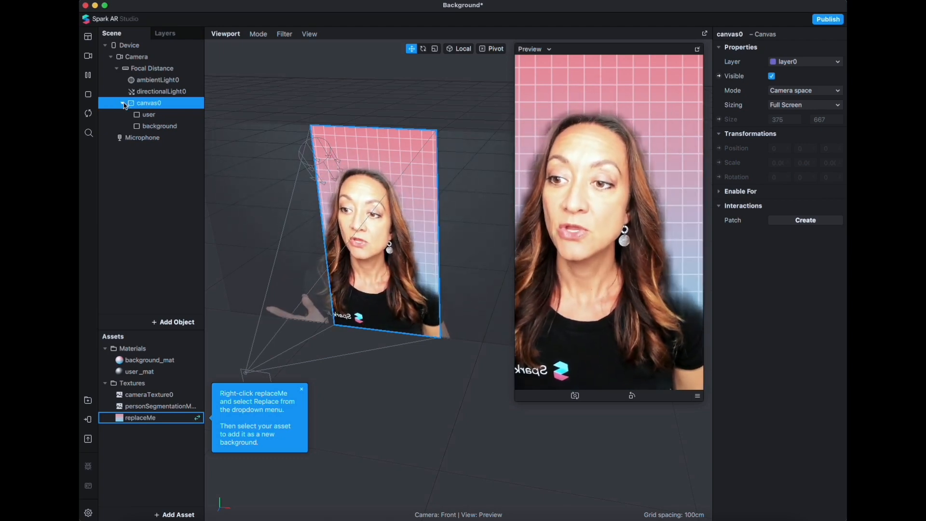
left_click(148, 116)
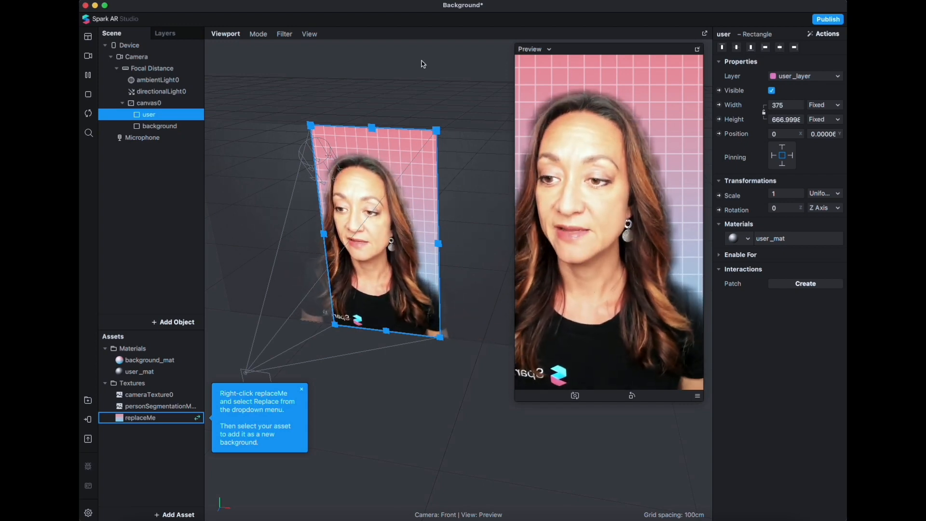
left_click(156, 125)
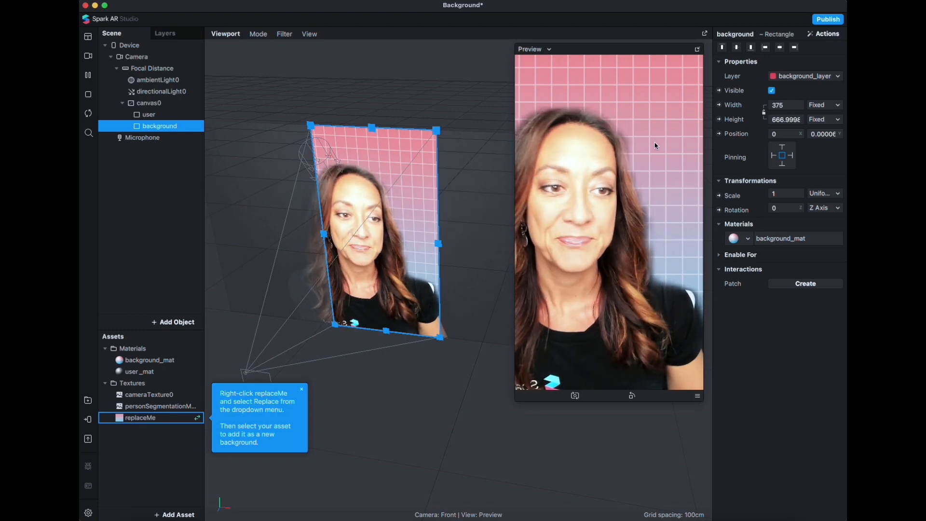
Dismiss the replaceMe texture hint and give the asset list more height.
left_click(302, 391)
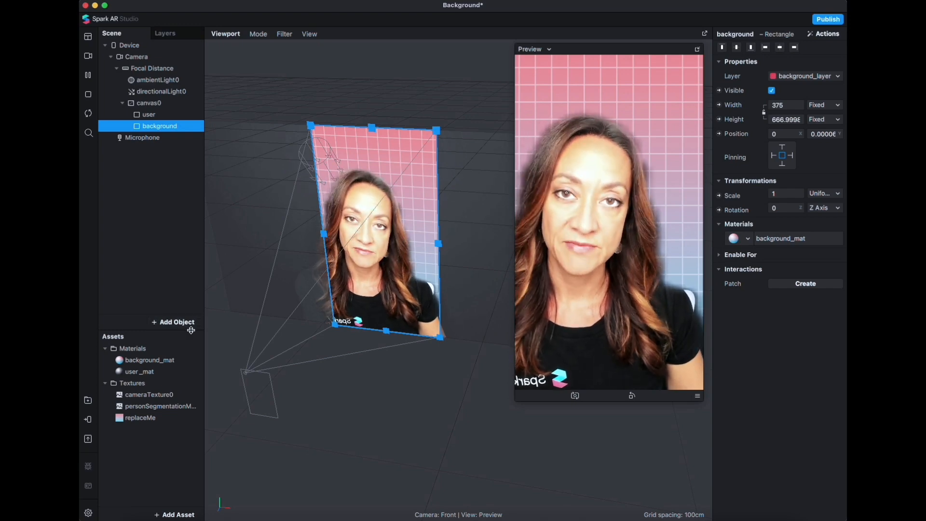
left_click_drag(191, 330, 196, 301)
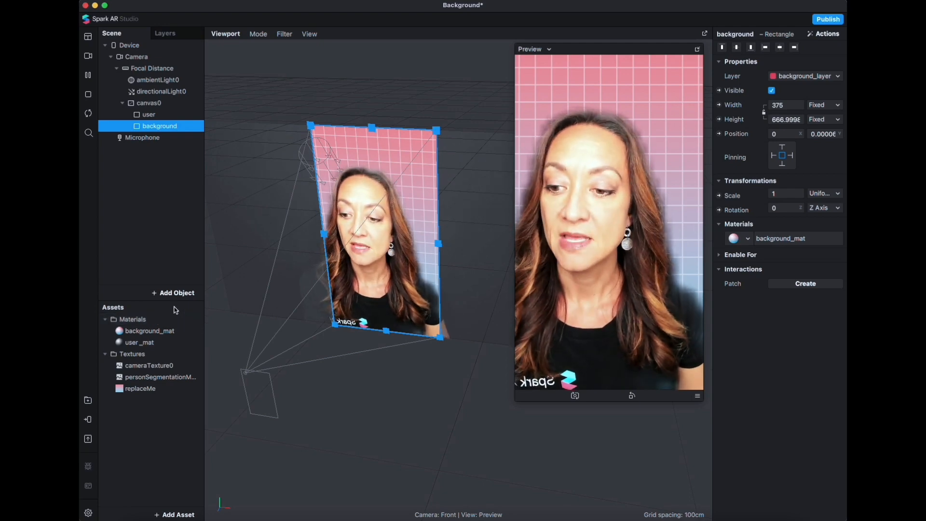
left_click_drag(173, 301, 181, 273)
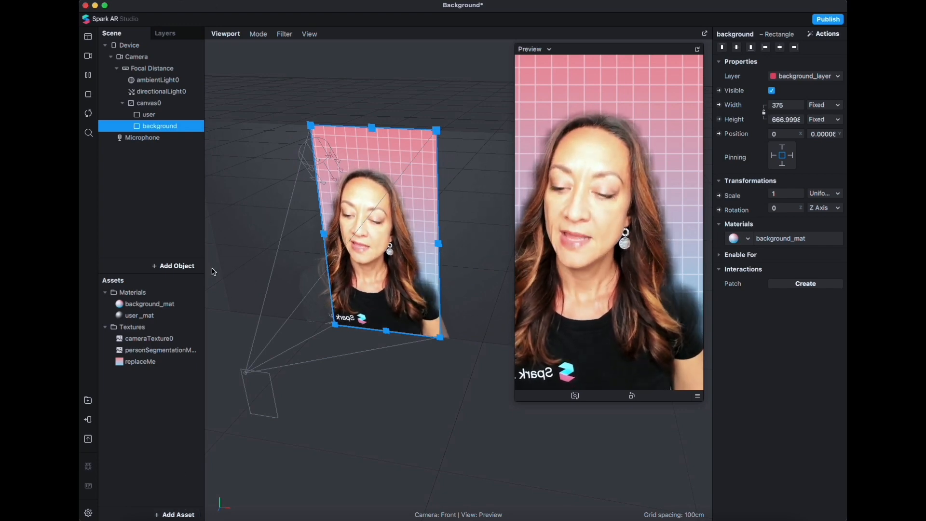
Import all ten PNG images from the assets folder, img_taco.PNG through img_avocado.png, as textures and clear the selection.
left_click(176, 514)
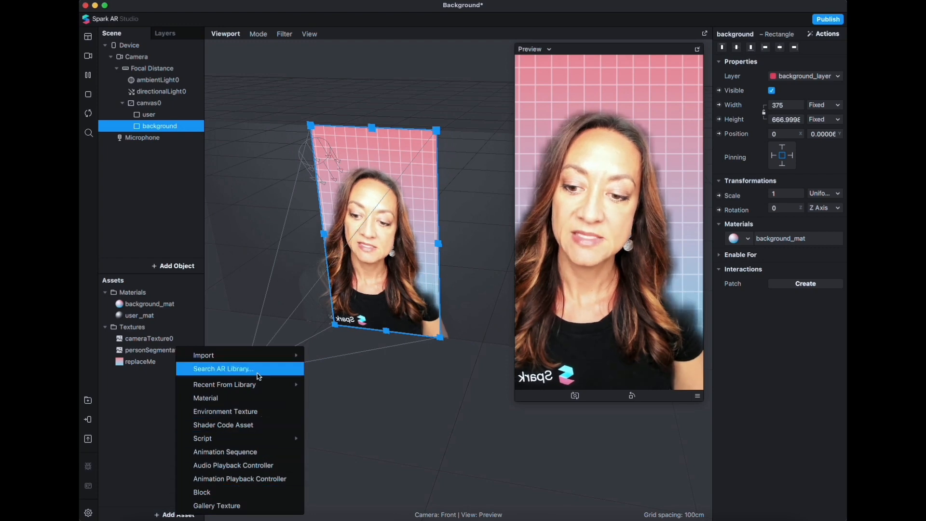
mouse_move(252, 355)
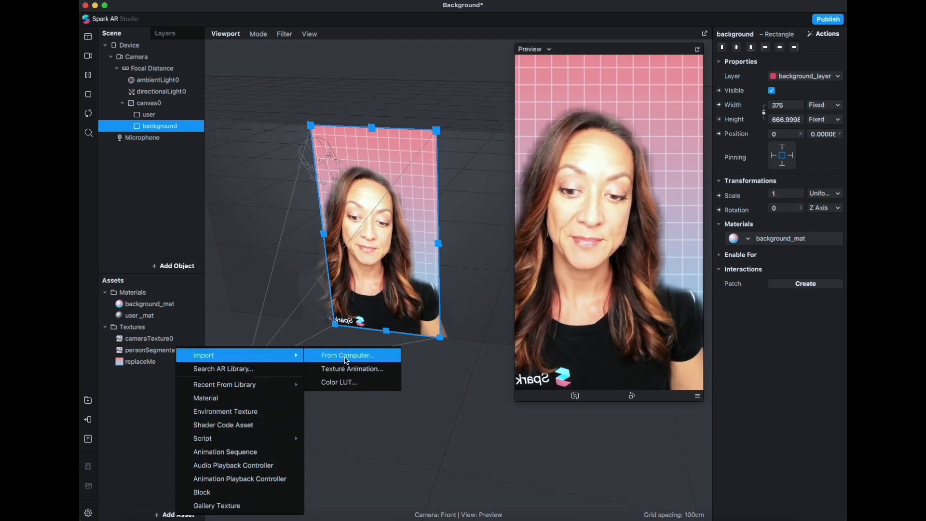
left_click(347, 355)
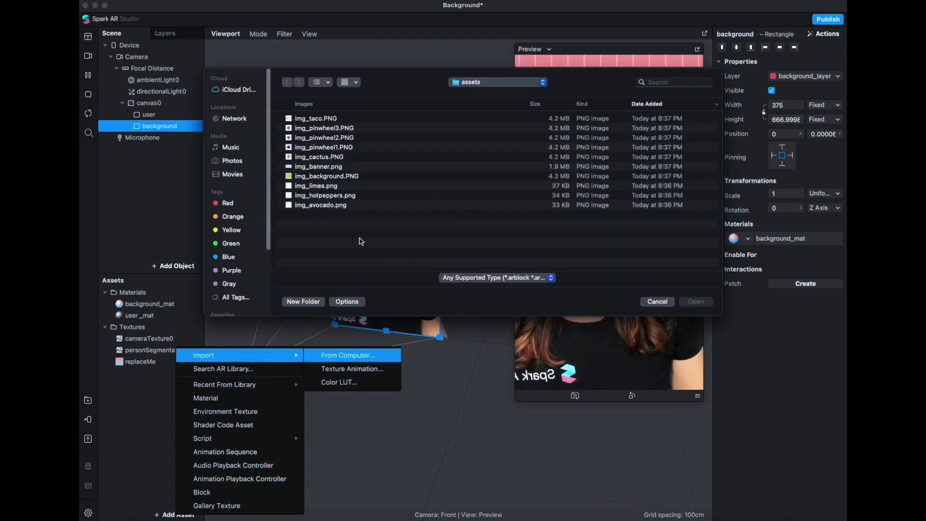
left_click_drag(359, 241, 295, 114)
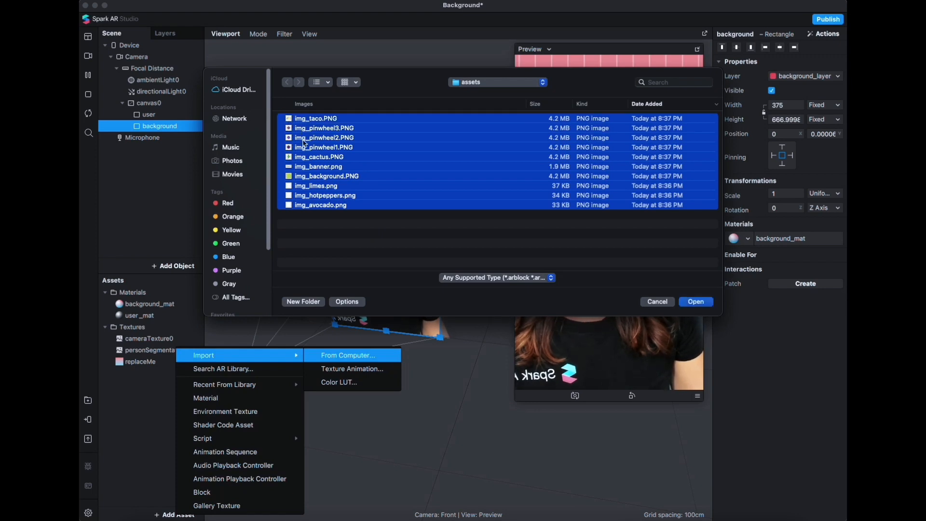
left_click(696, 302)
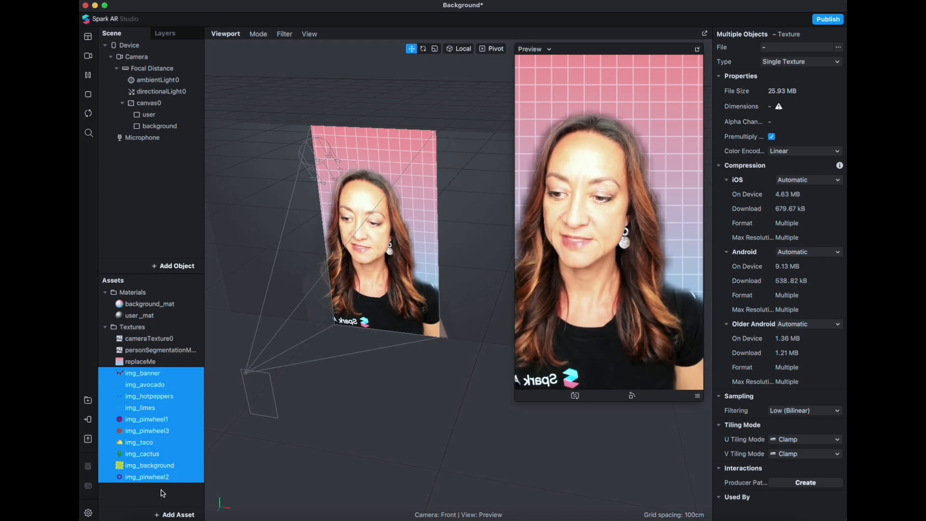
left_click(163, 493)
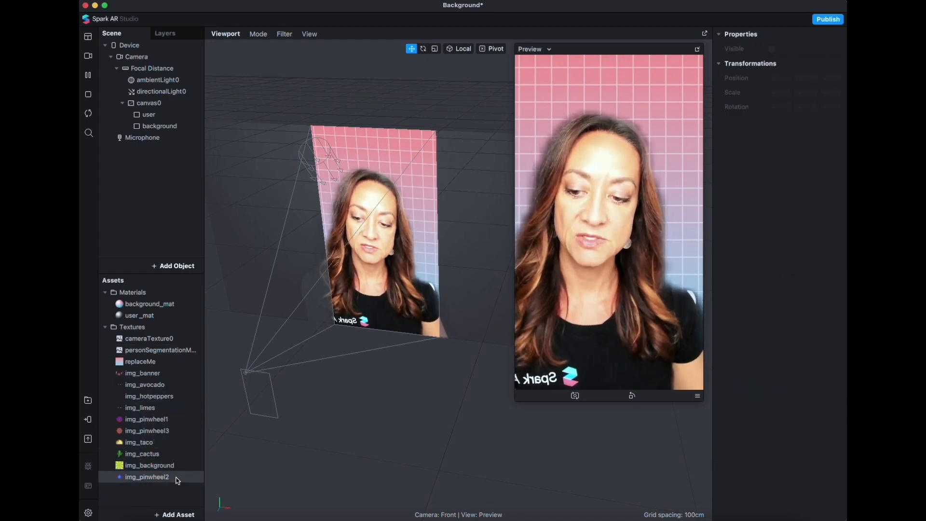
Examine the img_banner texture's image and properties, leaving nothing selected.
left_click(157, 375)
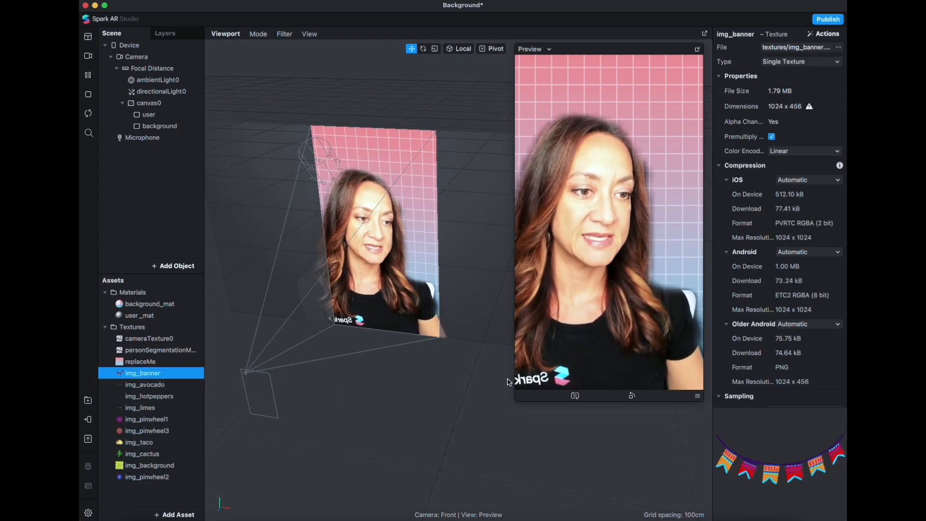
left_click(159, 490)
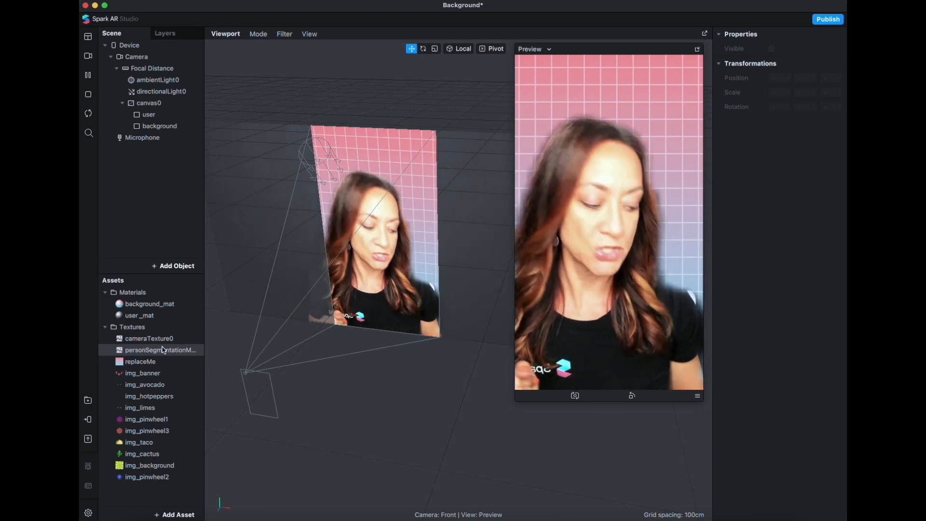
Examine canvas0 and its user rectangle in the scene, and bring up the list of layers.
left_click(146, 104)
left_click(149, 116)
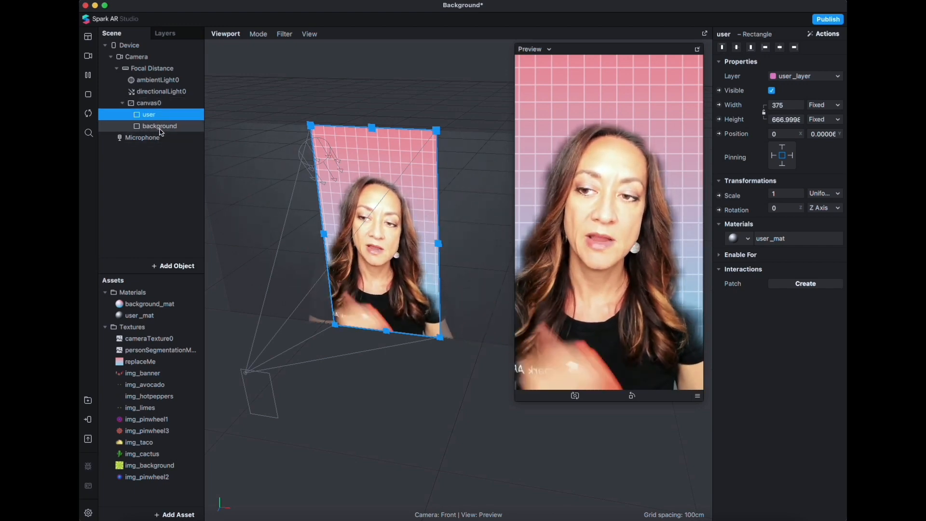
left_click(146, 178)
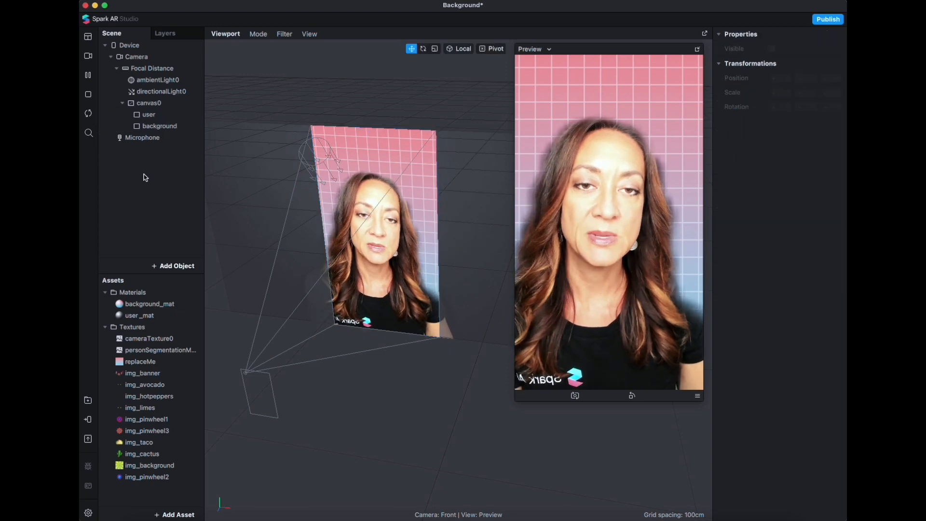
left_click(164, 34)
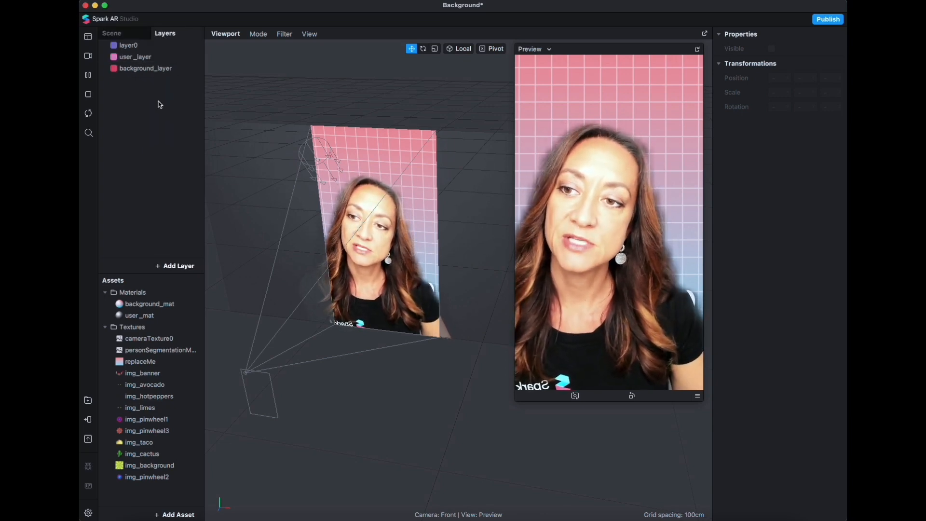
Review the objects on the three existing layers and rename layer0 as "in front of user layer".
left_click(142, 57)
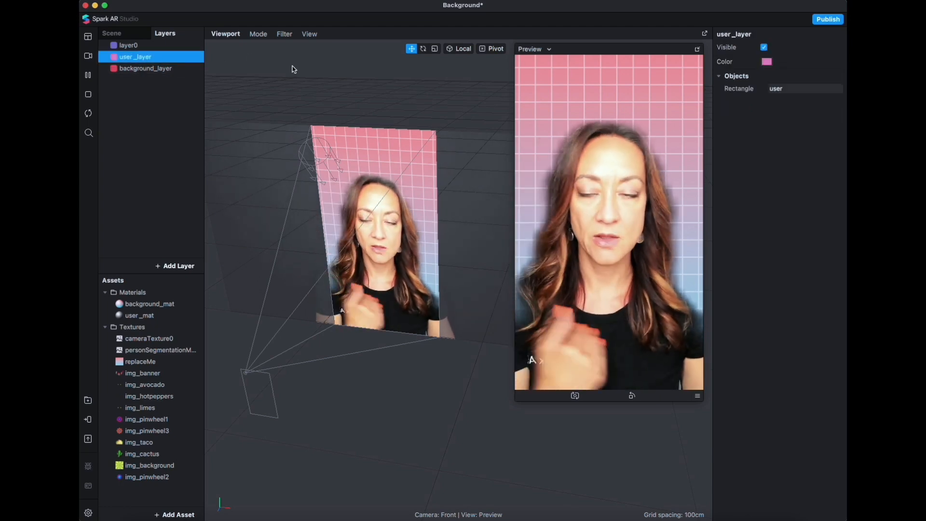
left_click(159, 69)
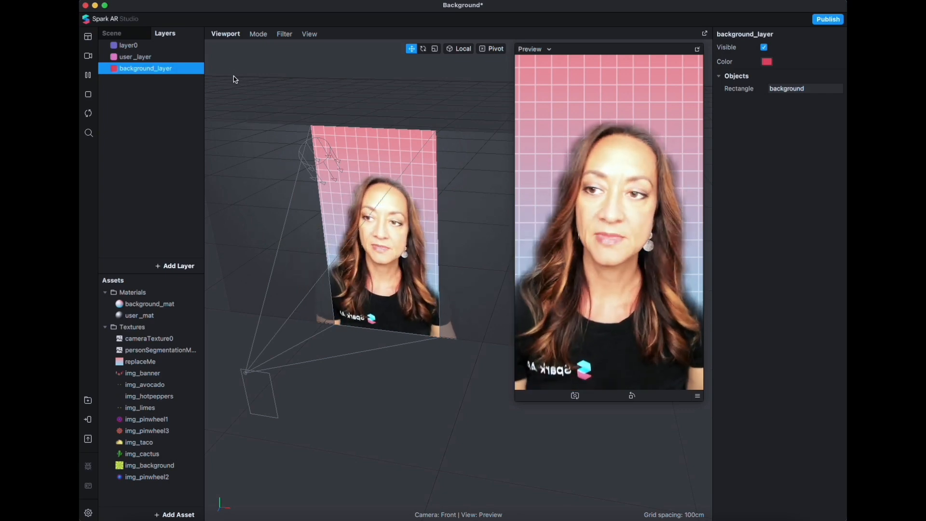
left_click(138, 46)
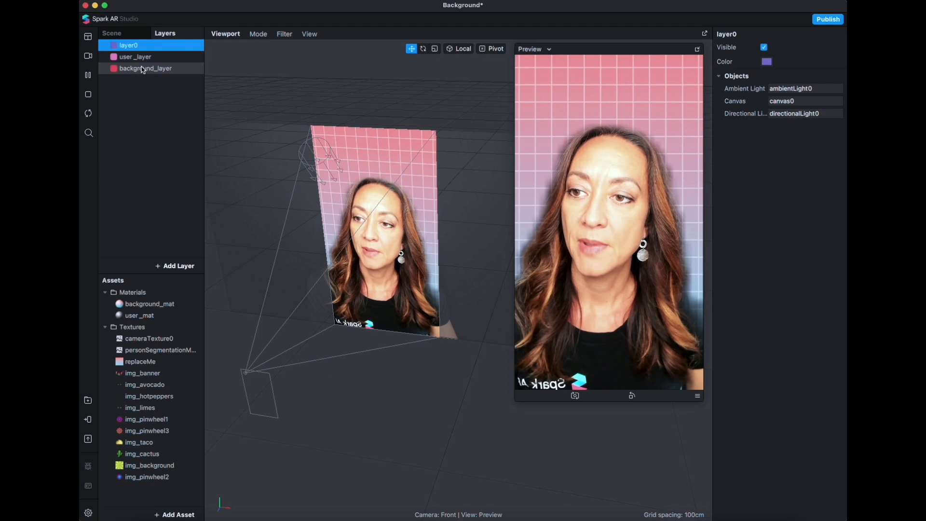
double_click(129, 45)
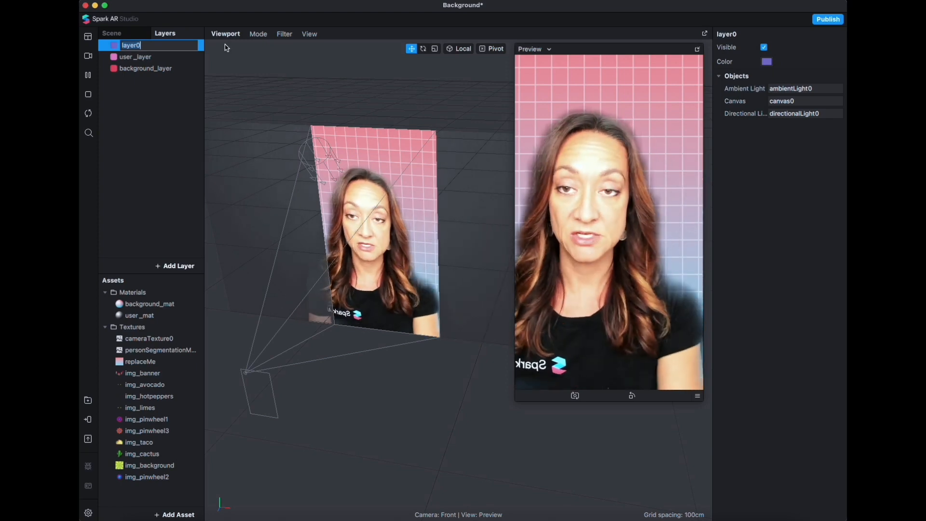
type("in fr")
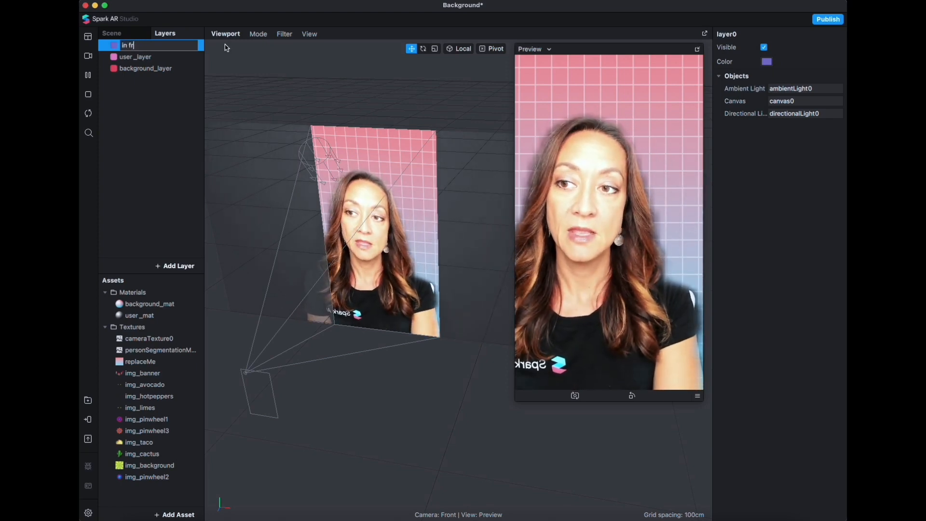
type("ont of")
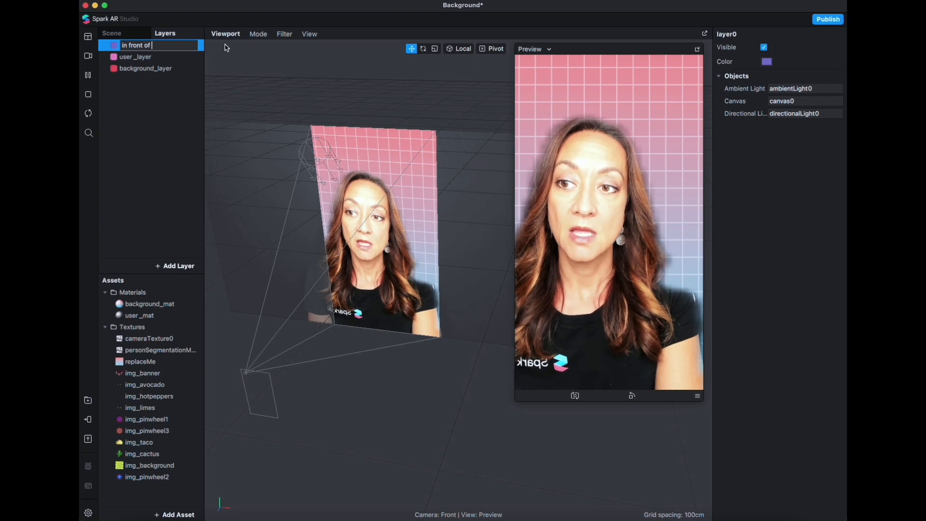
type(" user layer")
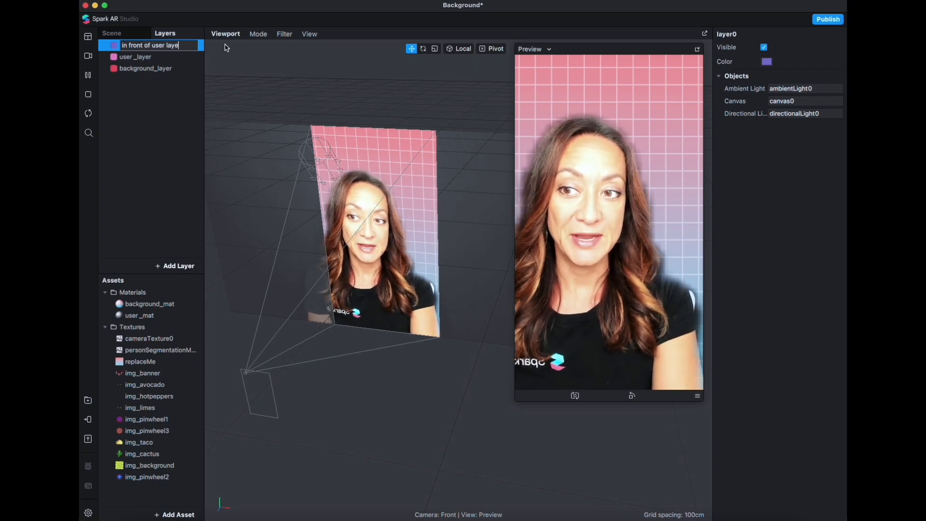
key("Return")
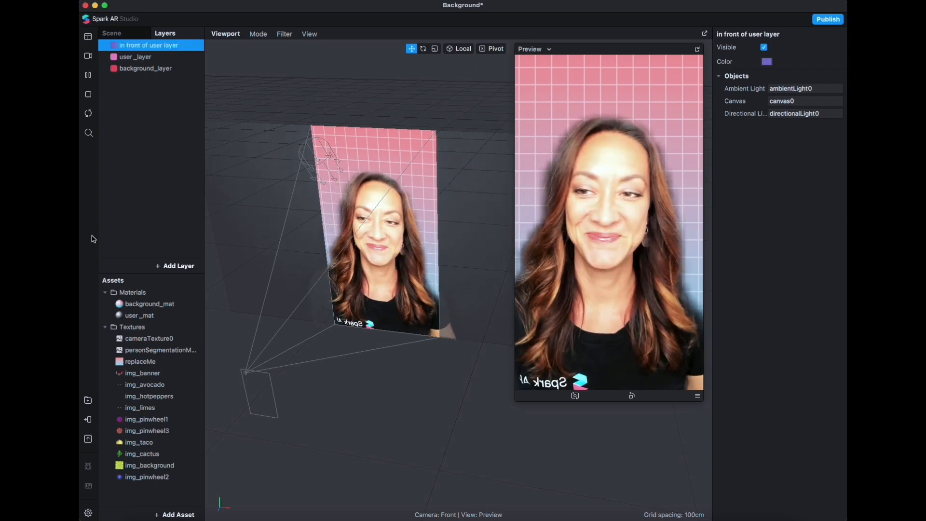
Add a new layer and name it "behind user layer".
left_click(178, 266)
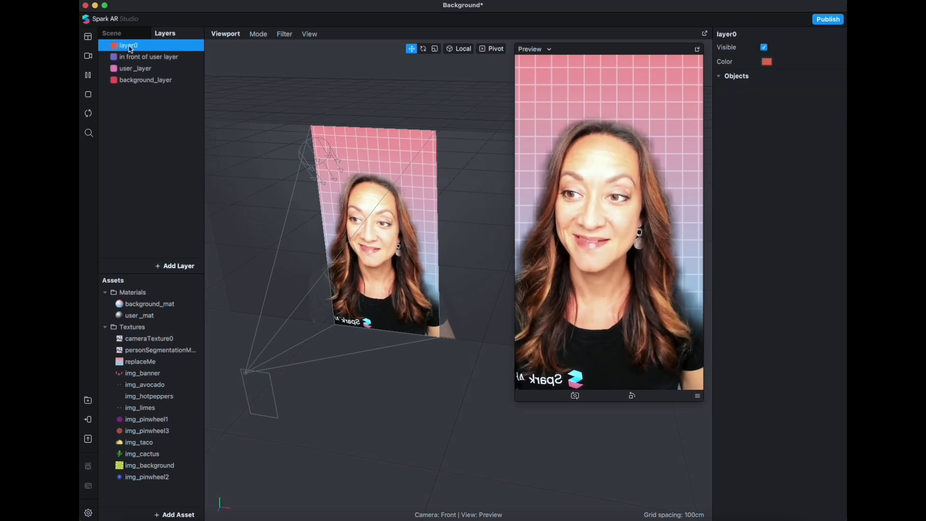
left_click(130, 47)
double_click(131, 47)
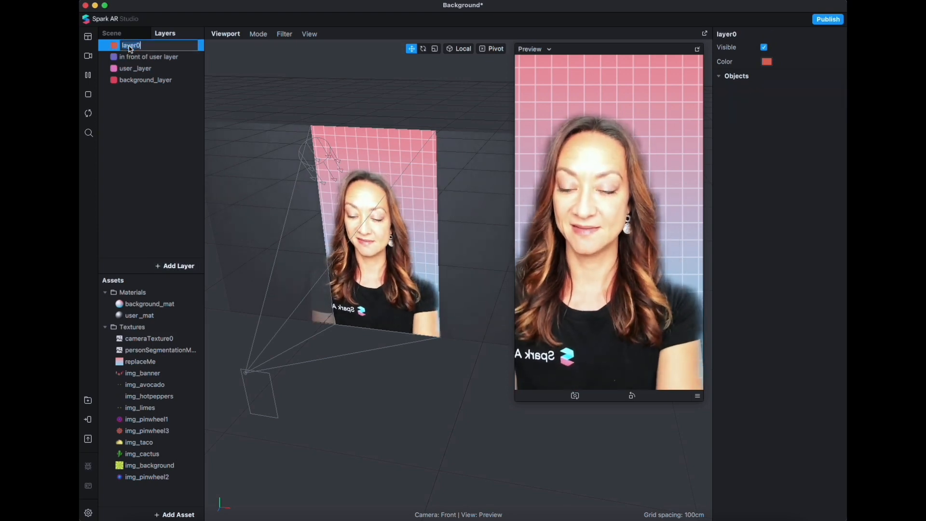
type("behind user")
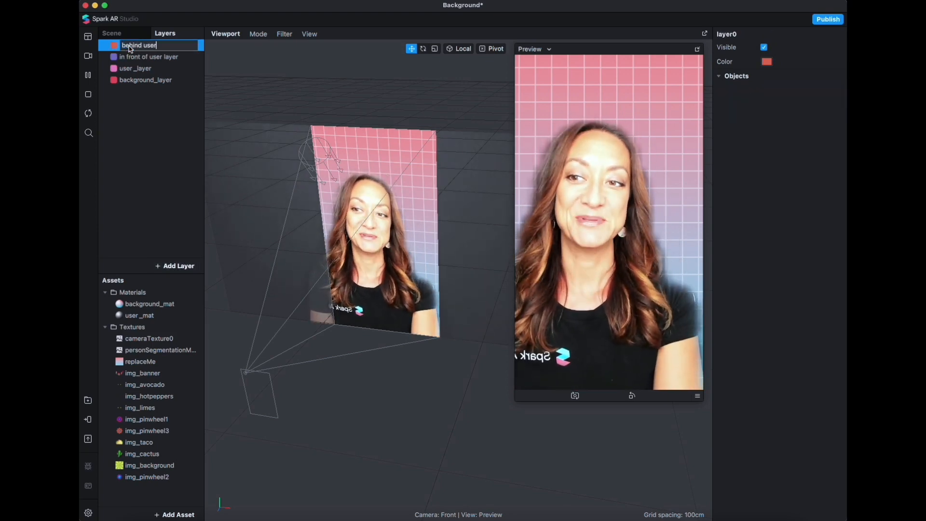
type(" layer")
key("Return")
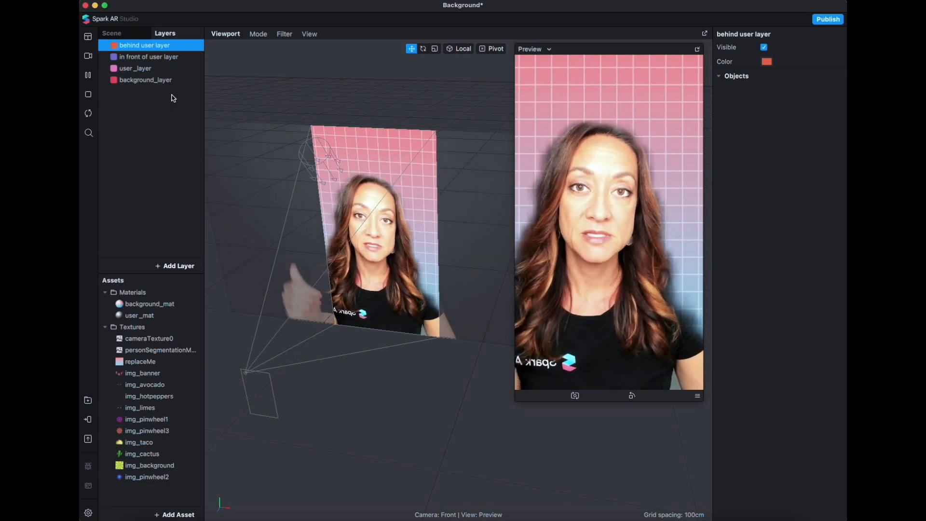
Move the behind user layer down the layer order so it sits between user_layer and background_layer.
left_click(151, 84)
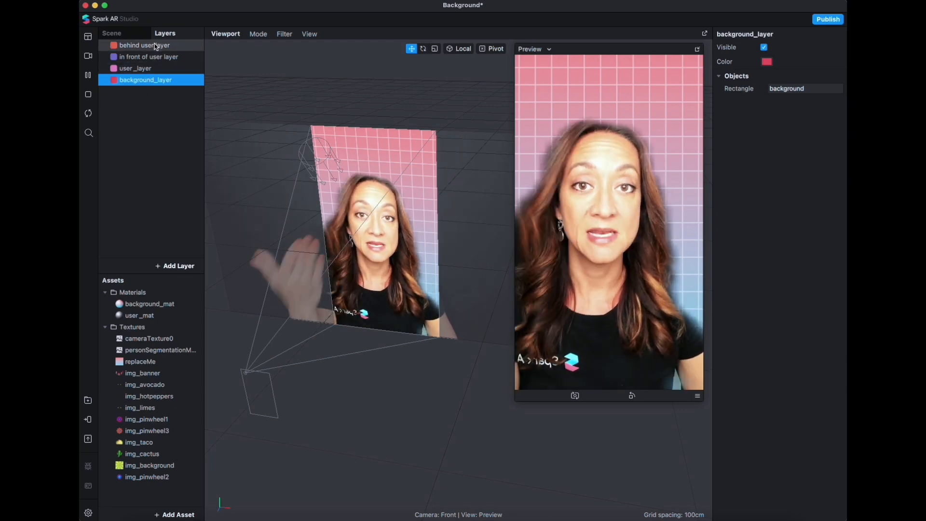
left_click(128, 45)
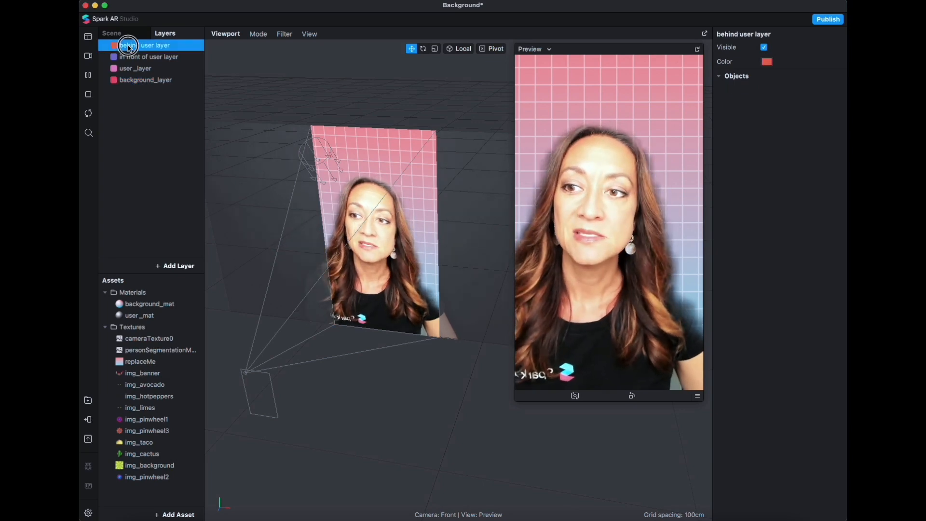
left_click_drag(128, 45, 137, 74)
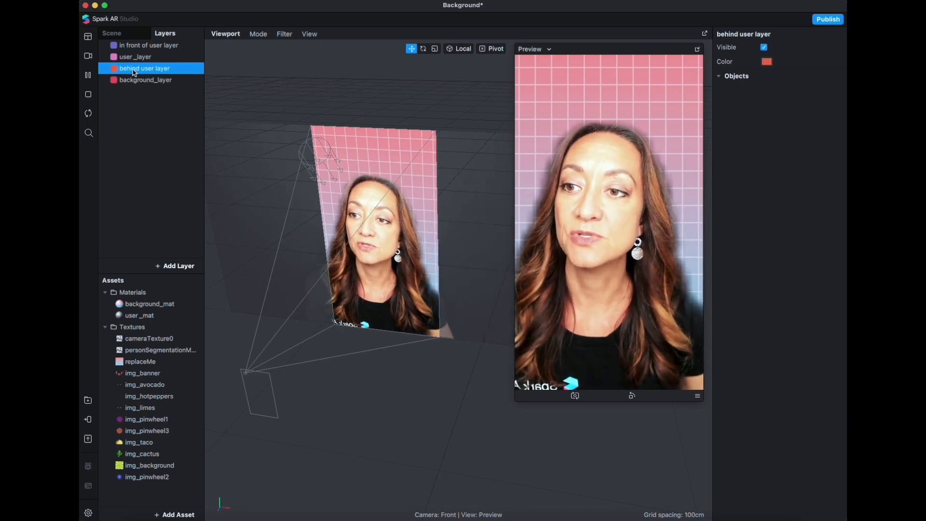
Return to the scene objects, add a canvas under the Camera and name it "front of user".
left_click(129, 34)
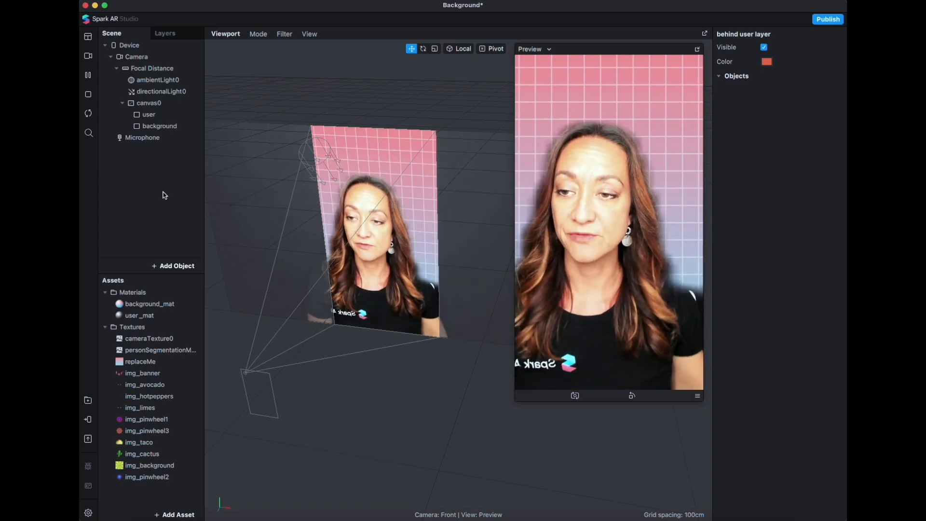
left_click(145, 57)
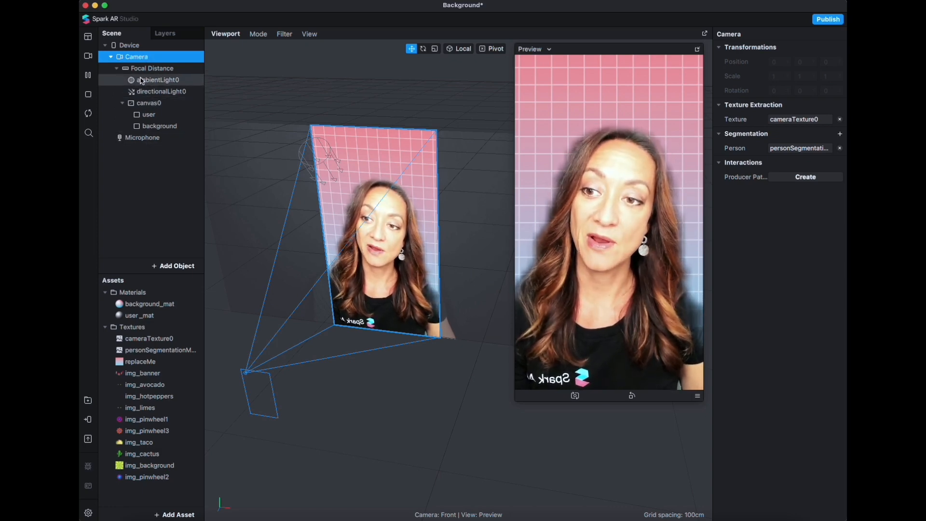
right_click(143, 62)
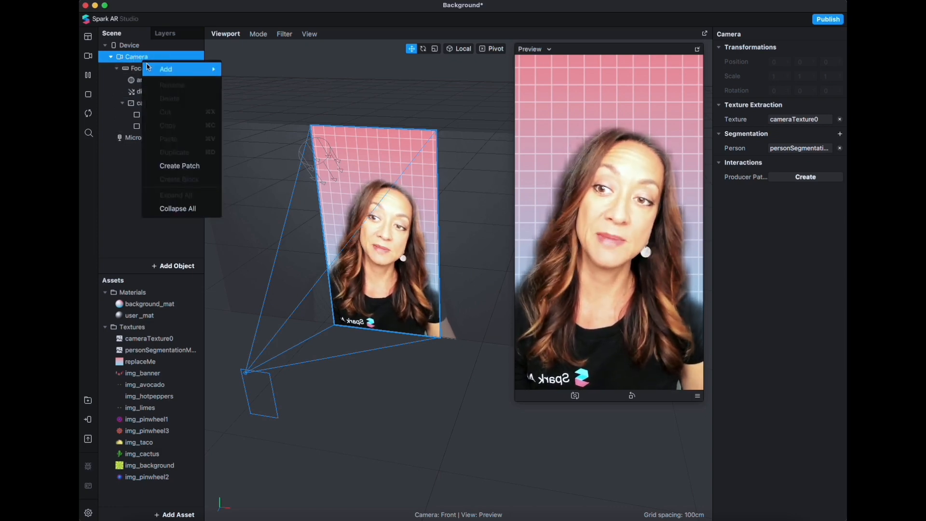
mouse_move(163, 68)
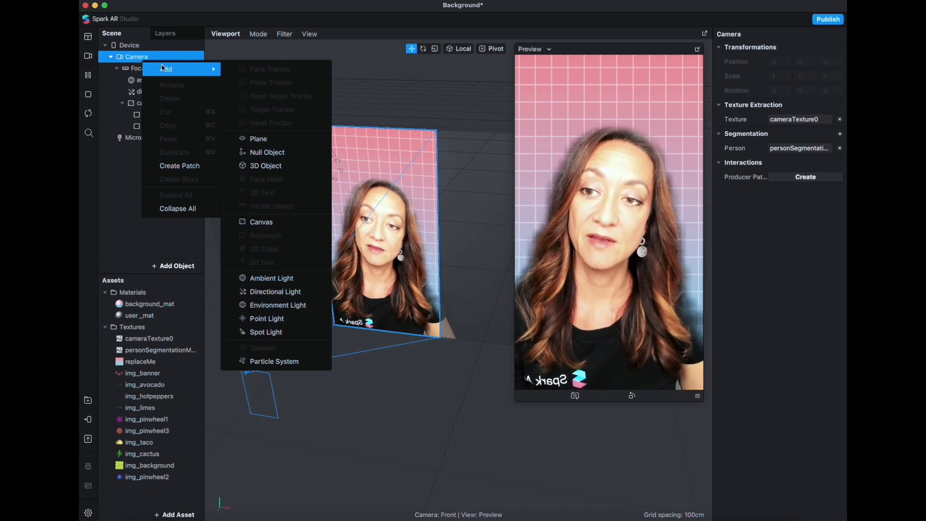
left_click(279, 223)
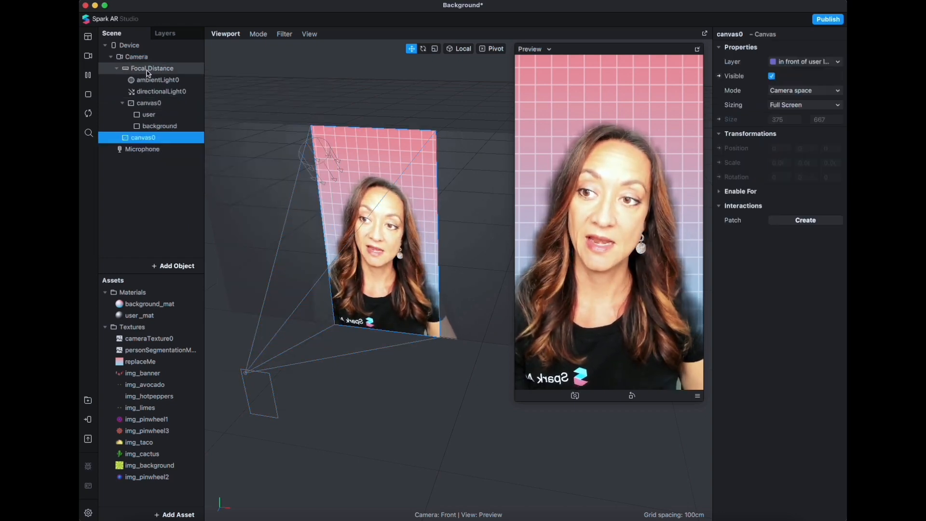
left_click(152, 140)
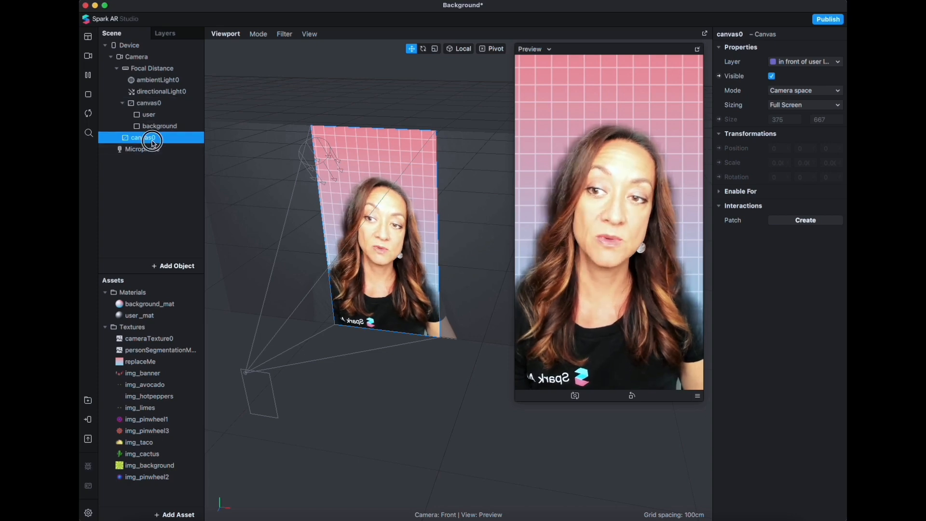
double_click(152, 140)
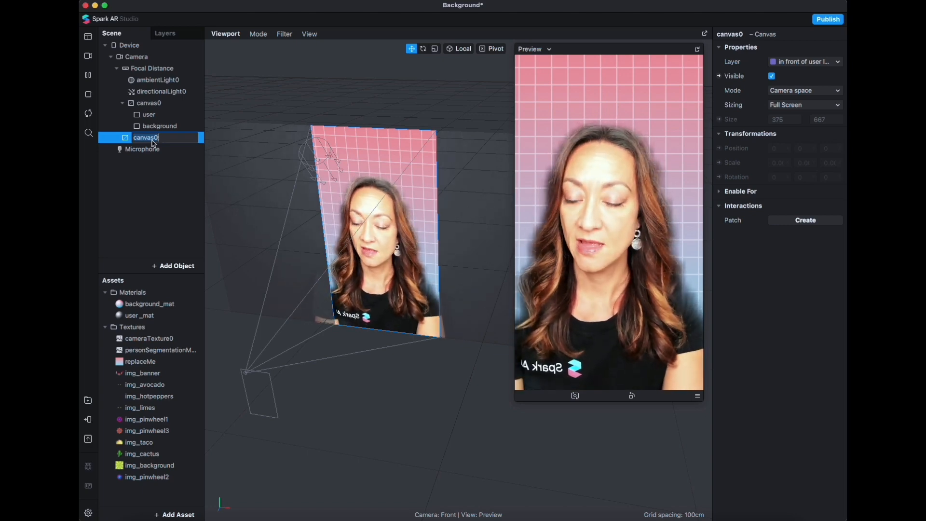
type("front of user")
key("Return")
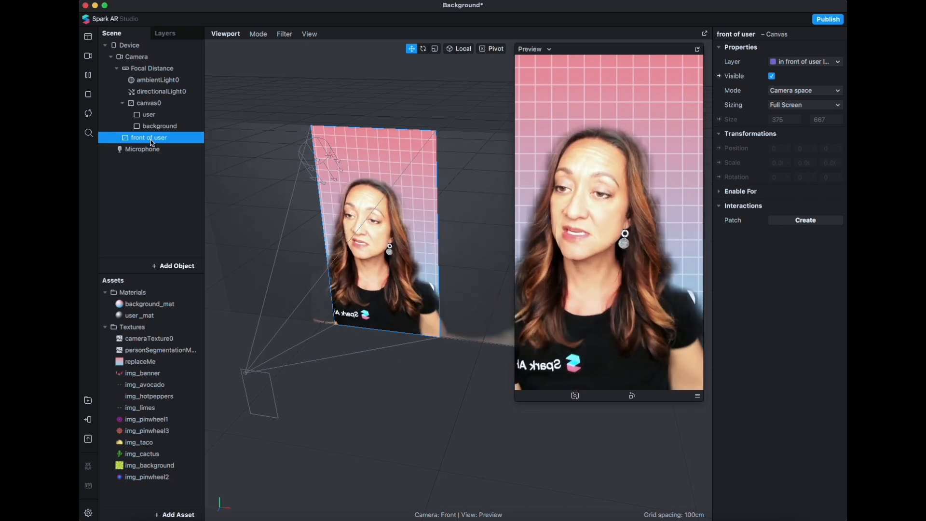
Add another canvas under the Camera and name it "behind user".
left_click(141, 59)
right_click(143, 60)
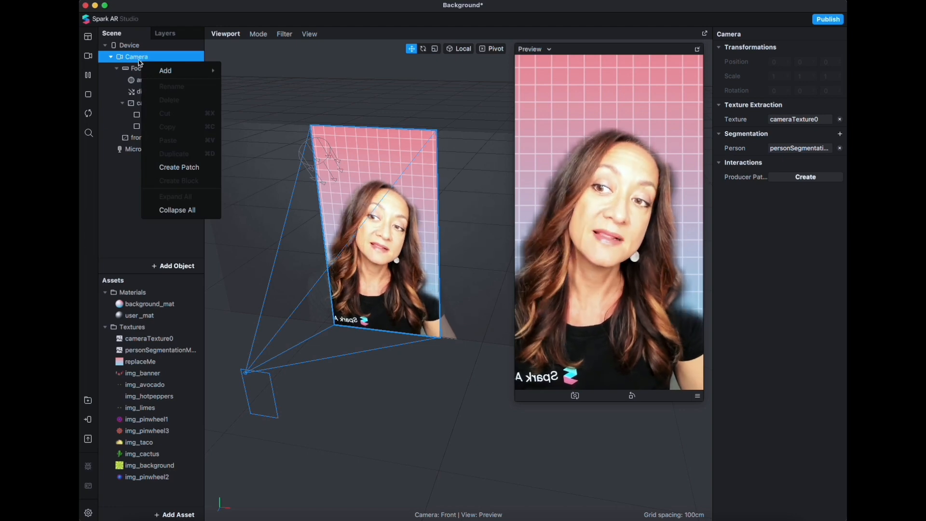
mouse_move(164, 70)
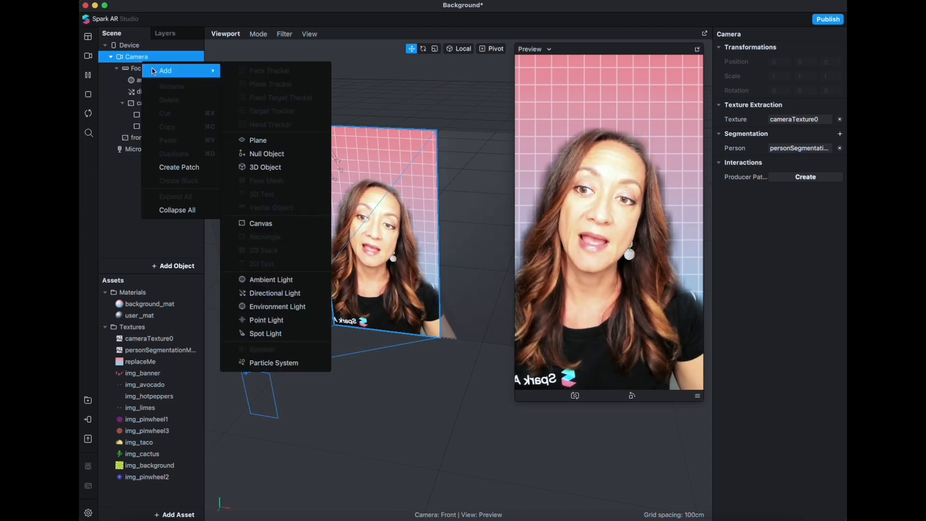
left_click(263, 224)
double_click(144, 149)
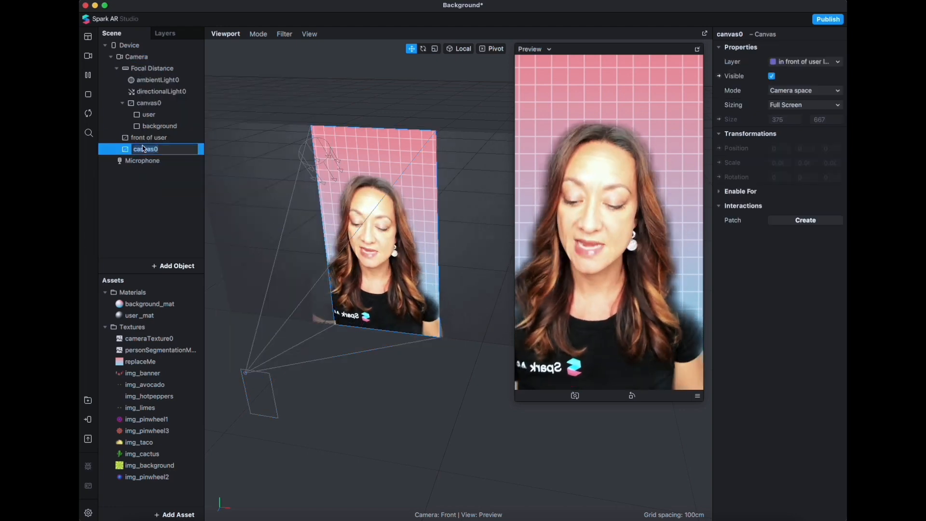
type("behind u")
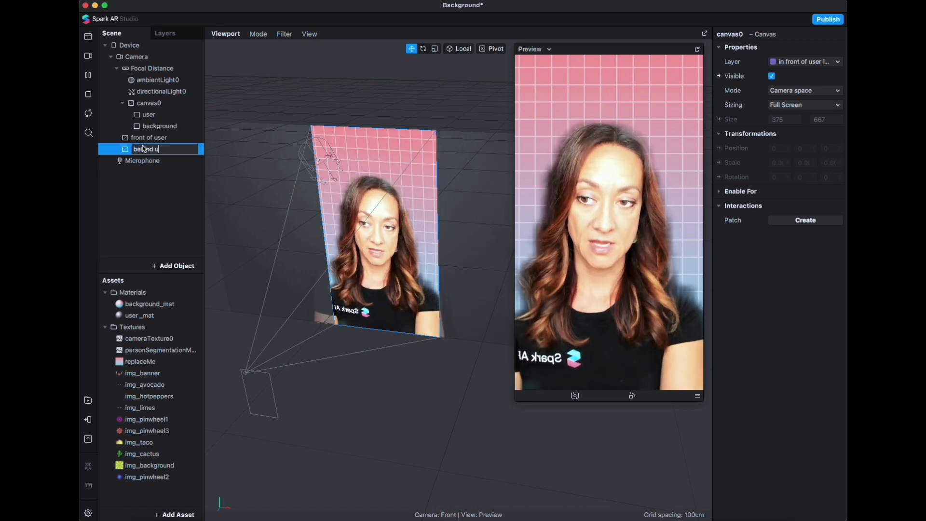
type("ser")
key("Return")
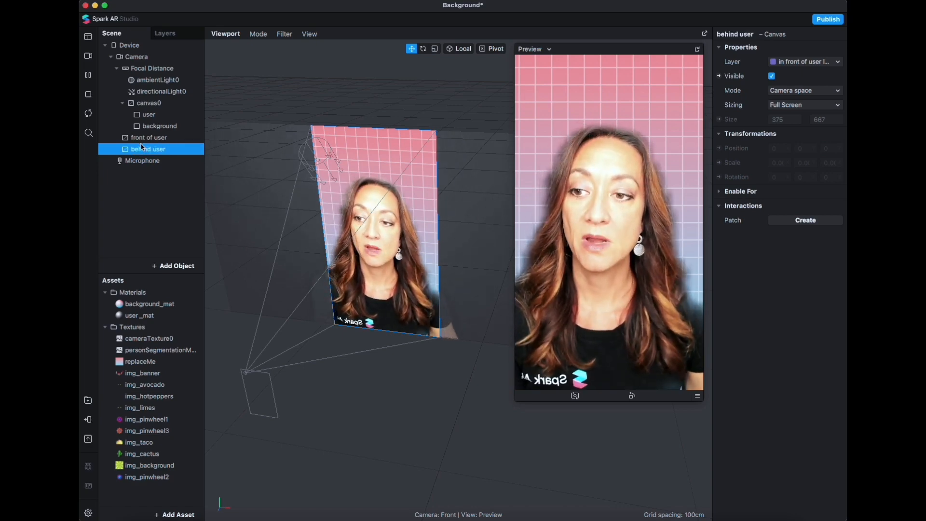
Assign the front of user canvas to "in front of user layer" and the behind user canvas to "behind user layer".
left_click(153, 141)
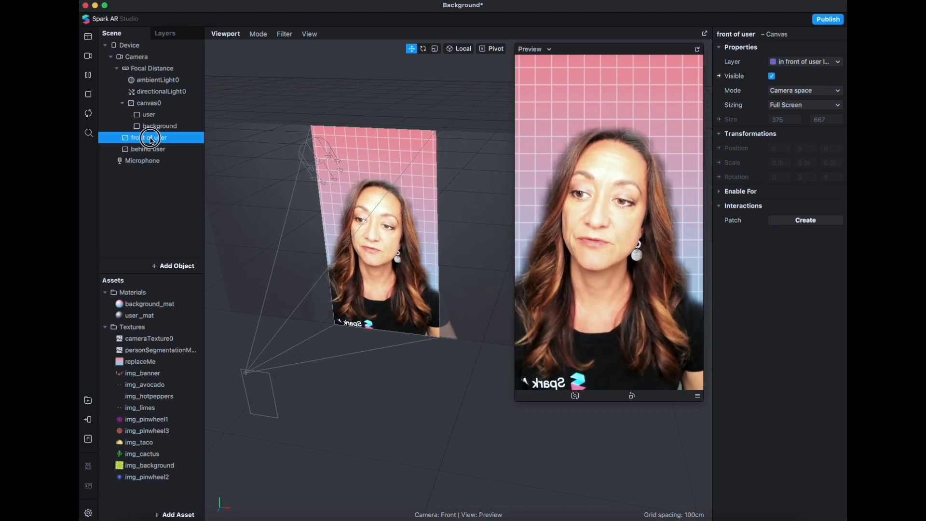
left_click(800, 62)
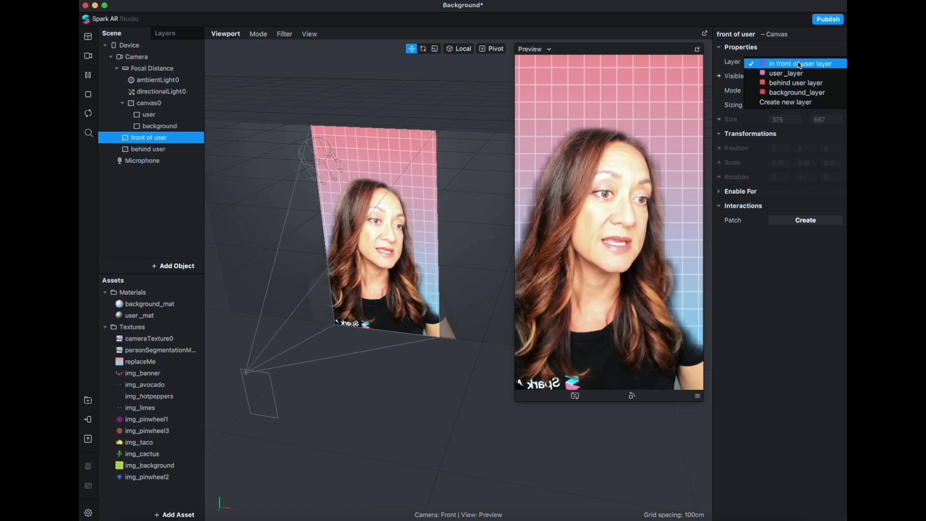
left_click(800, 64)
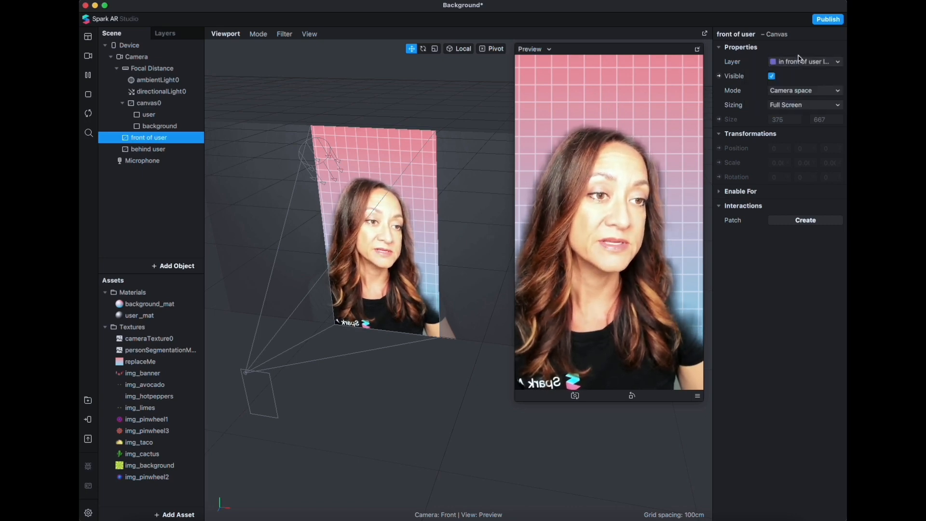
left_click(148, 150)
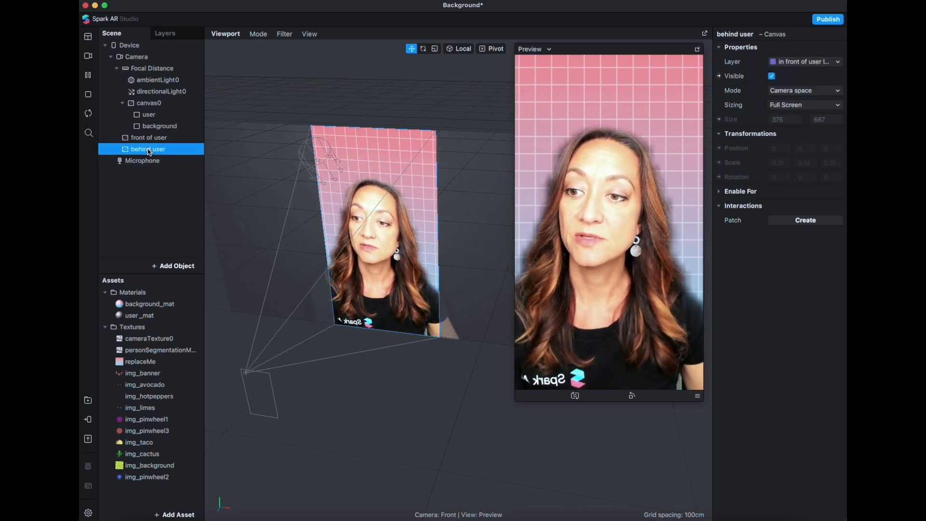
left_click(786, 63)
left_click(793, 82)
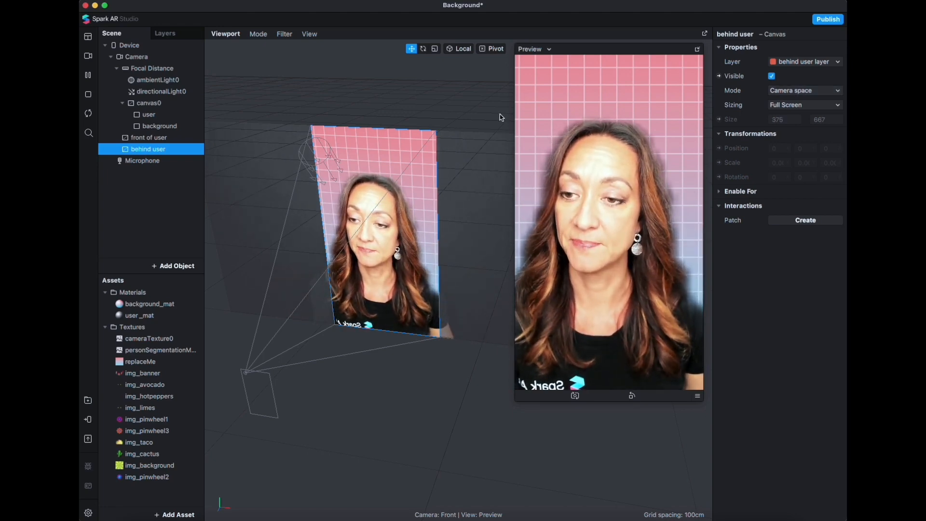
Add a rectangle under the front of user canvas and name it "banner front".
left_click(166, 140)
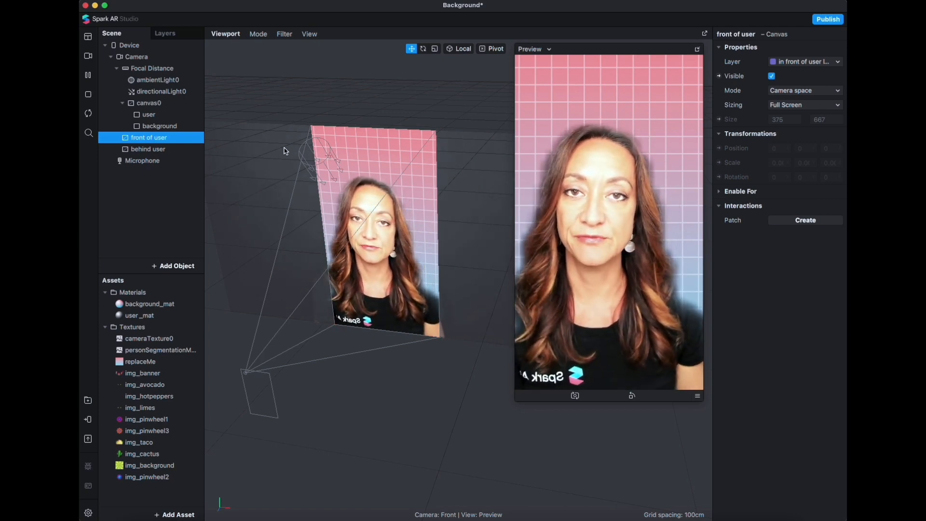
right_click(173, 140)
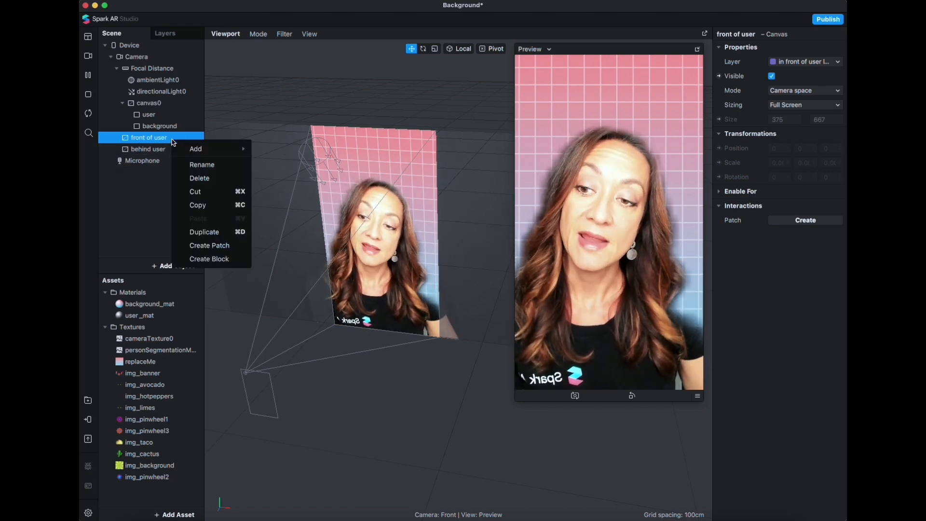
left_click(192, 153)
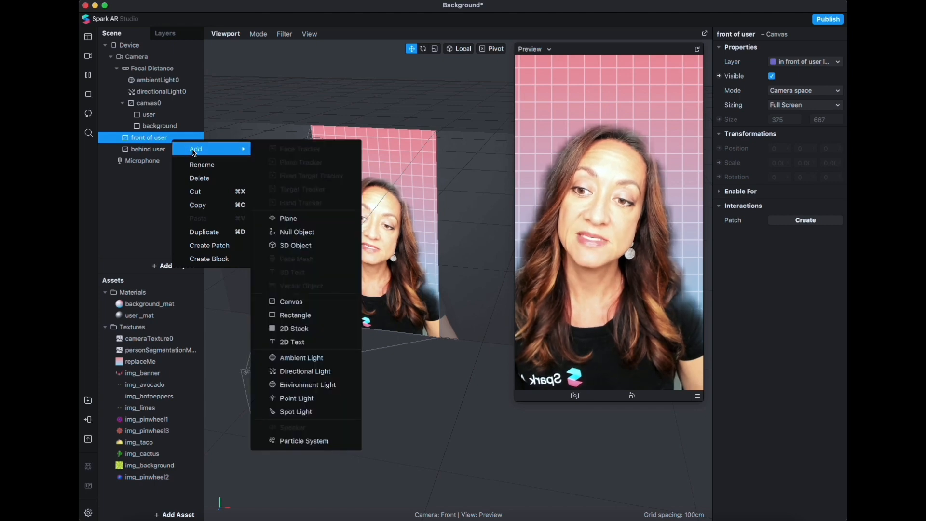
left_click(293, 316)
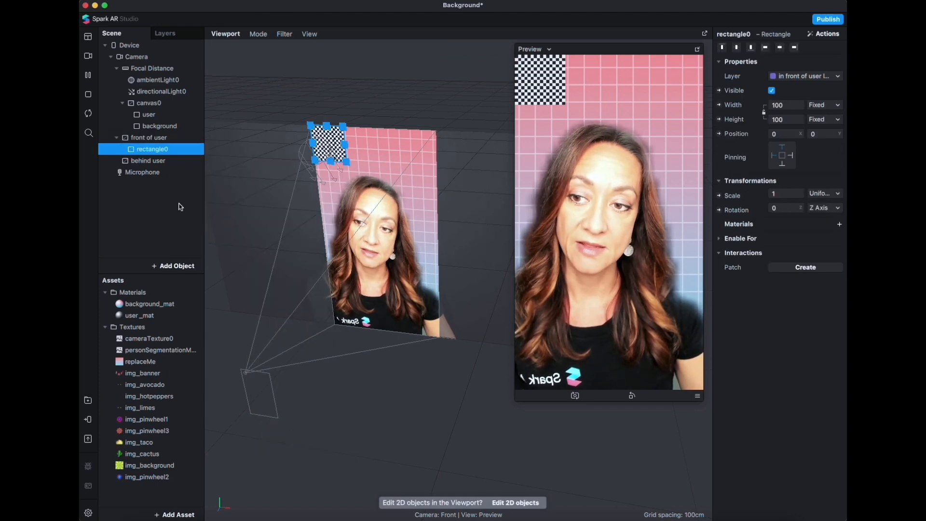
double_click(154, 149)
type("banner ")
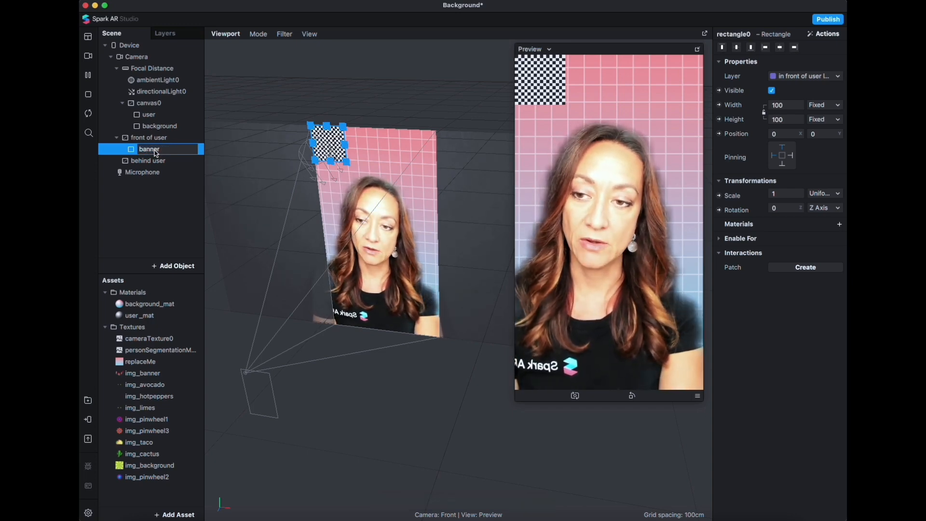
type("front")
key("Return")
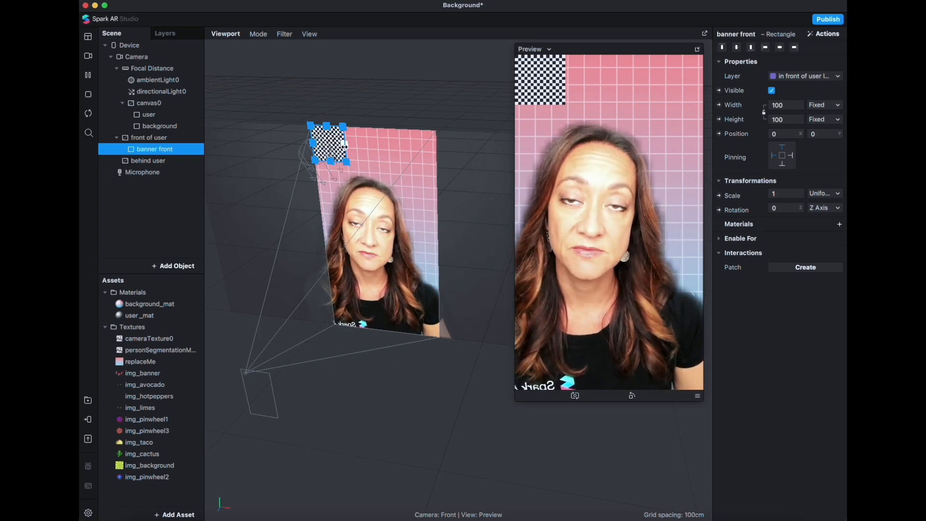
Make the banner front rectangle fill the full width of its canvas and widen the properties area.
mouse_move(345, 145)
left_mouse_down()
mouse_move(405, 146)
mouse_move(356, 145)
mouse_move(405, 145)
mouse_move(376, 137)
mouse_move(346, 144)
left_mouse_up()
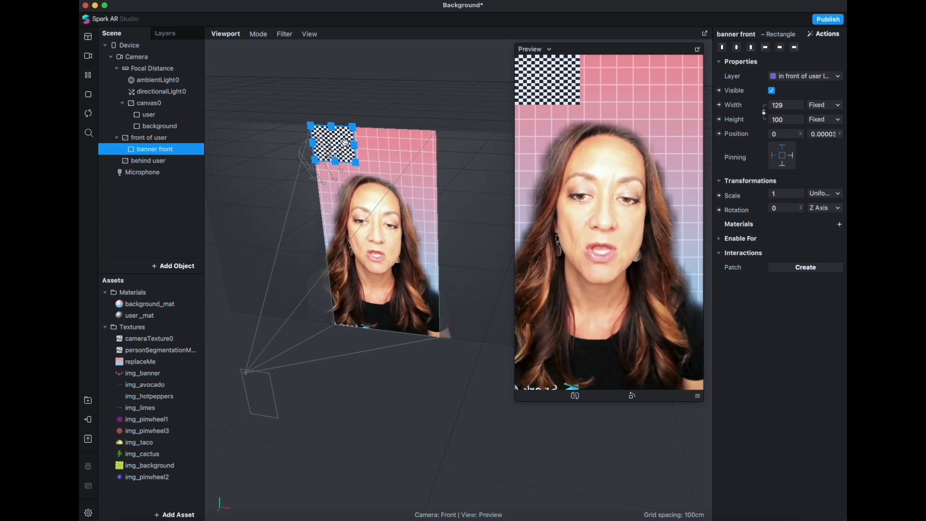
left_click(788, 105)
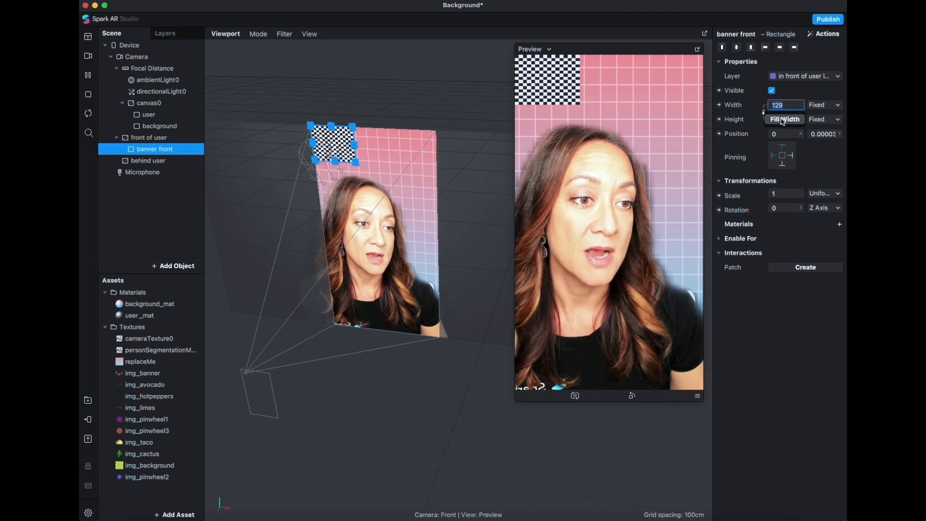
left_click(783, 119)
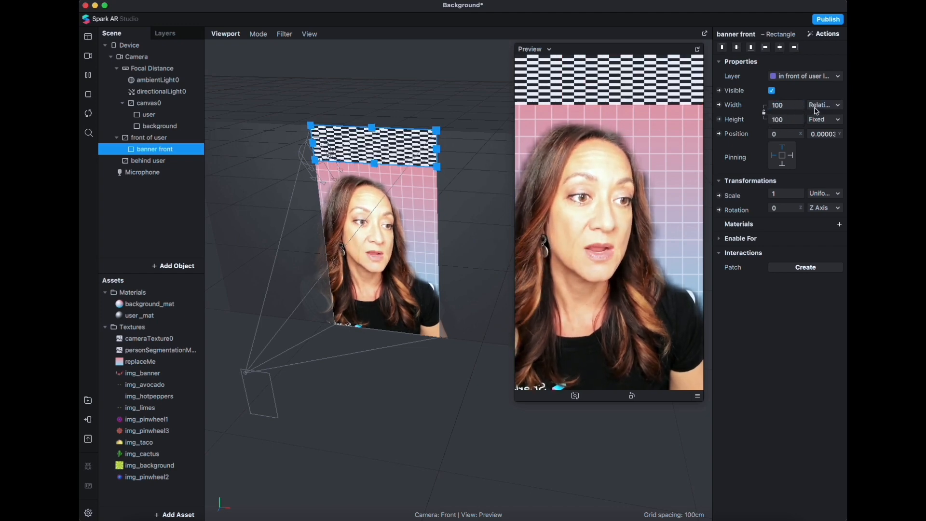
left_click_drag(717, 130, 679, 135)
left_click_drag(652, 47, 613, 46)
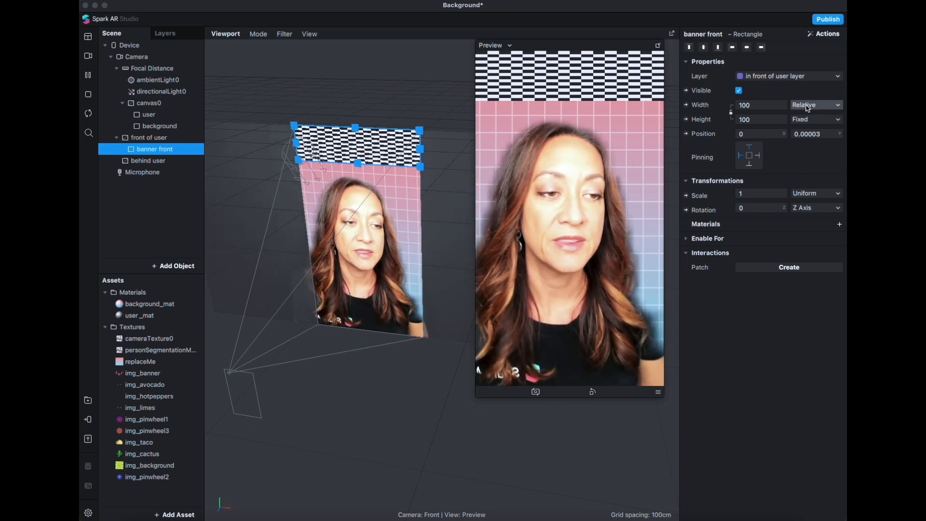
left_click(757, 120)
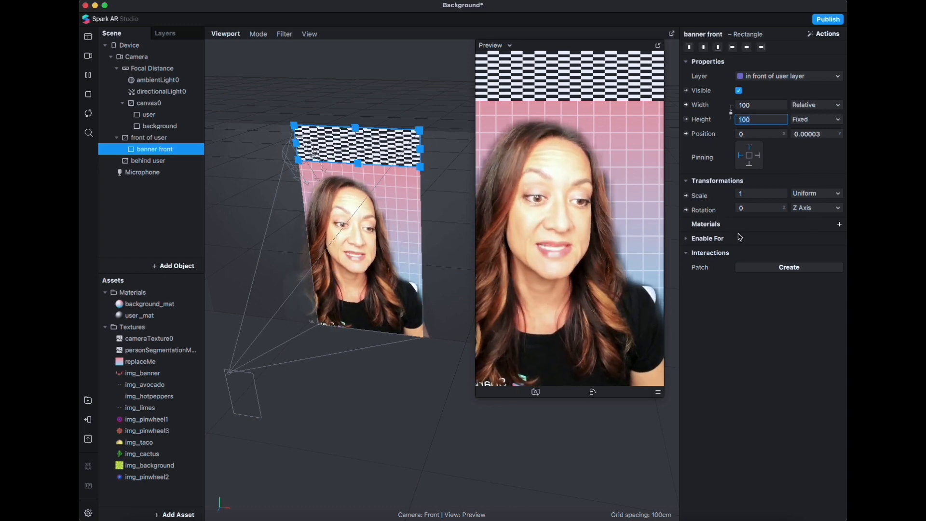
Create a new material for the banner front rectangle and rename it "bannerFront _mat".
left_click(840, 225)
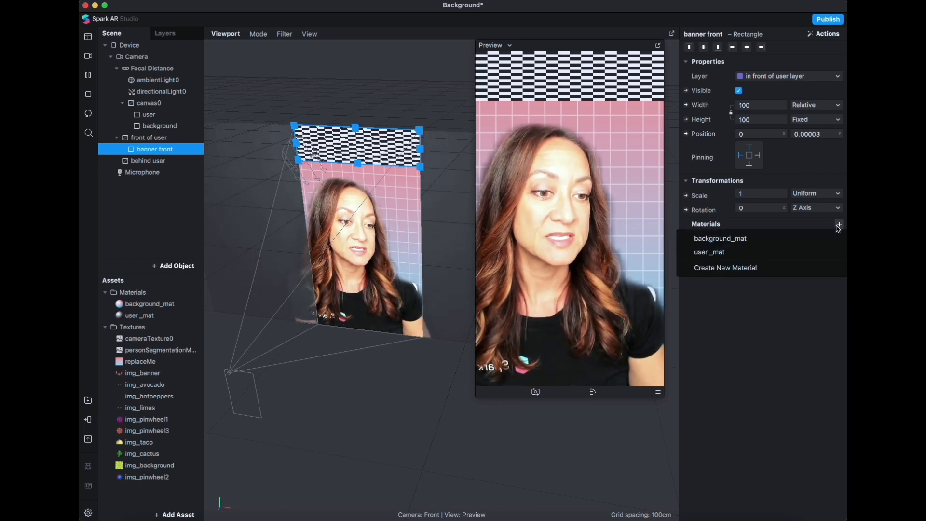
left_click(752, 269)
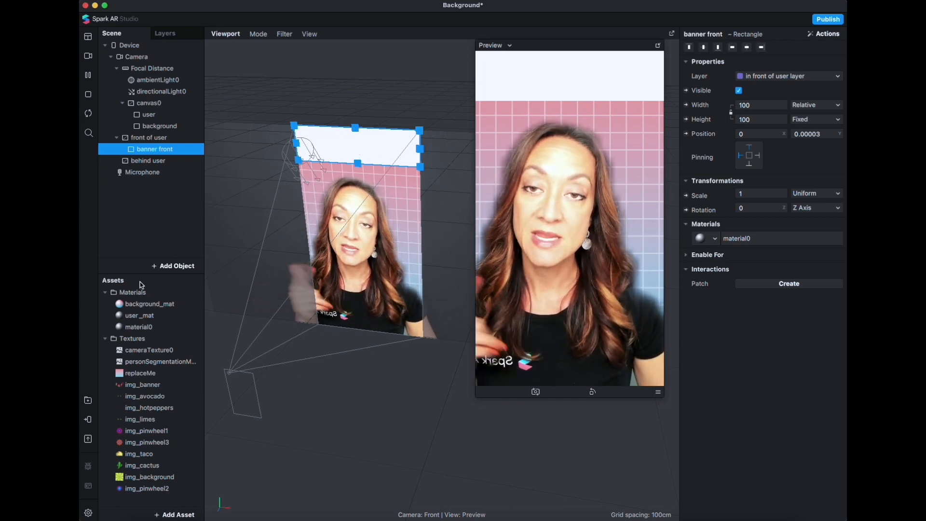
left_click(136, 328)
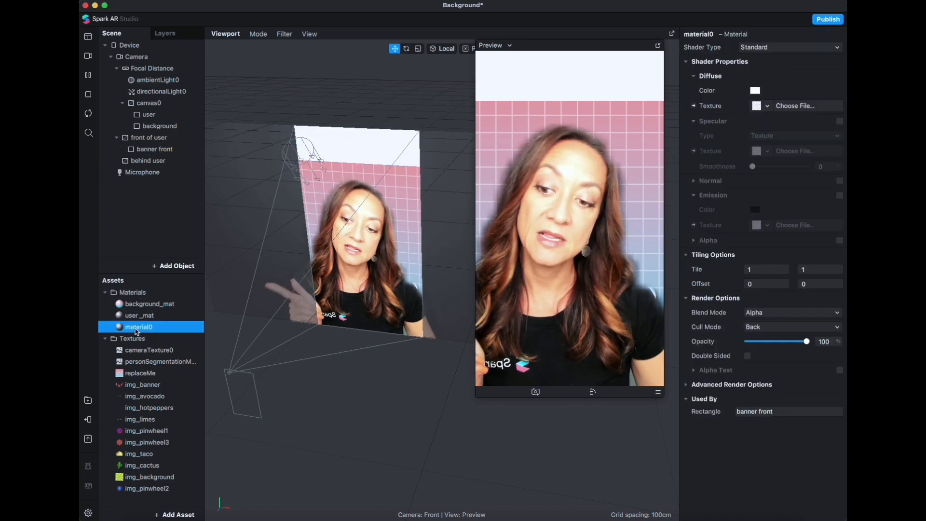
left_click(136, 330)
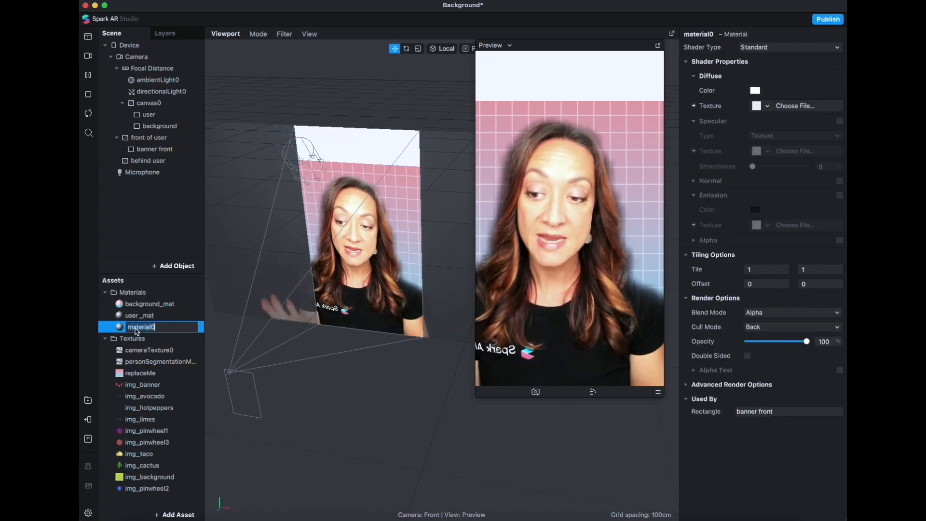
type("ba")
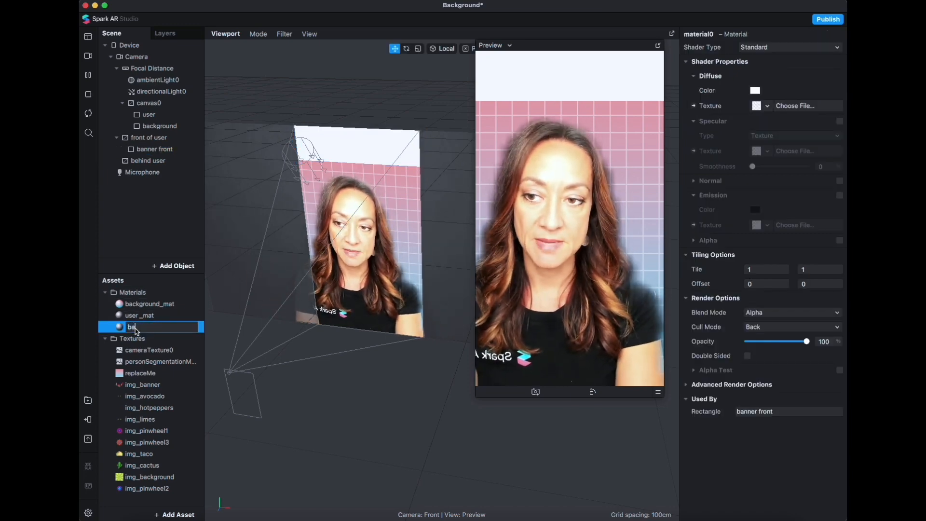
type("nner front _mat")
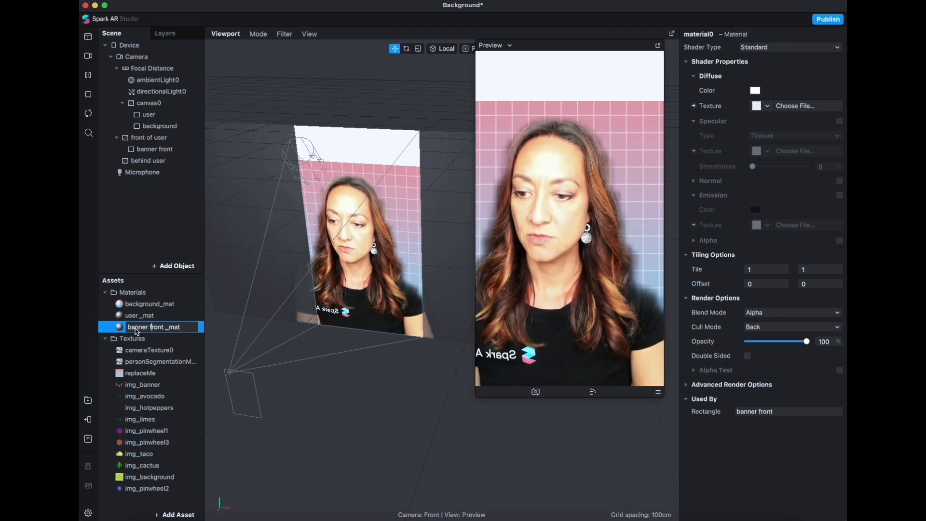
key("BackSpace")
key("BackSpace")
type("F")
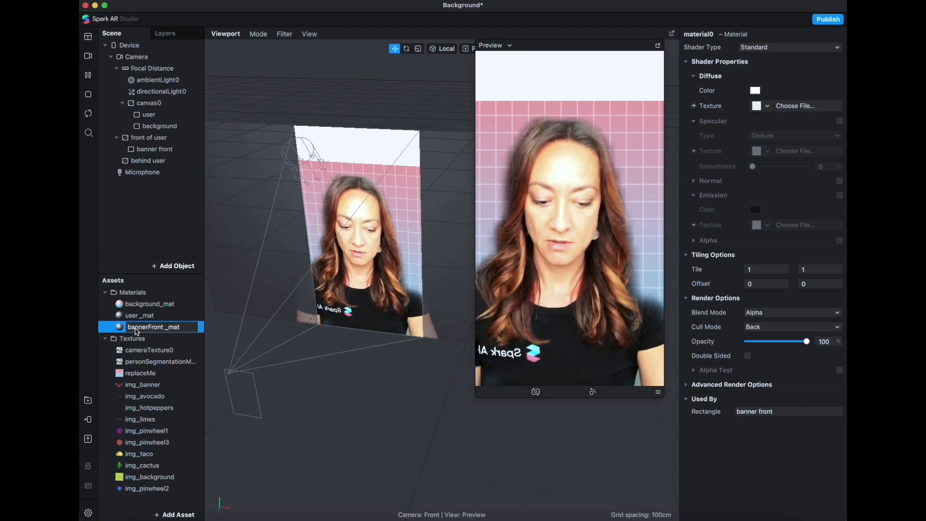
key("Return")
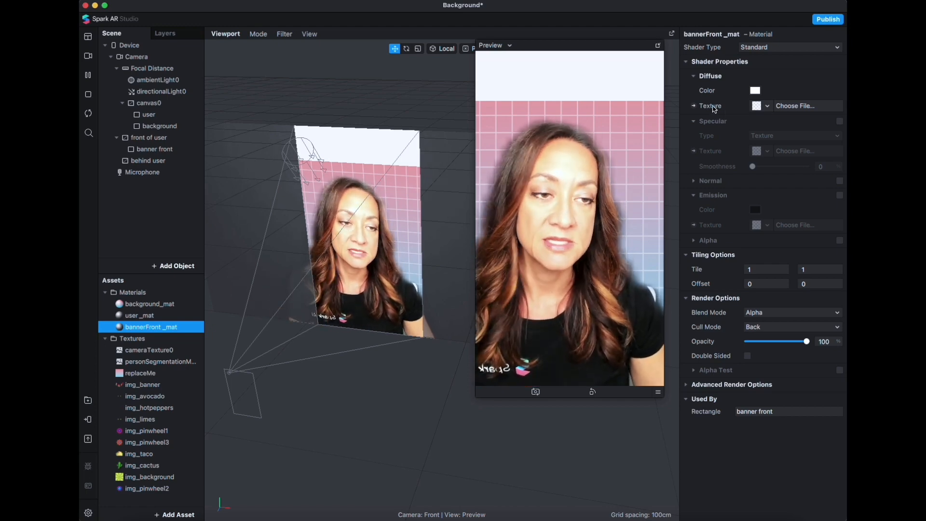
Use img_banner as the bannerFront _mat diffuse texture and stretch the banner front rectangle downward to a height of about 138.
left_click(767, 106)
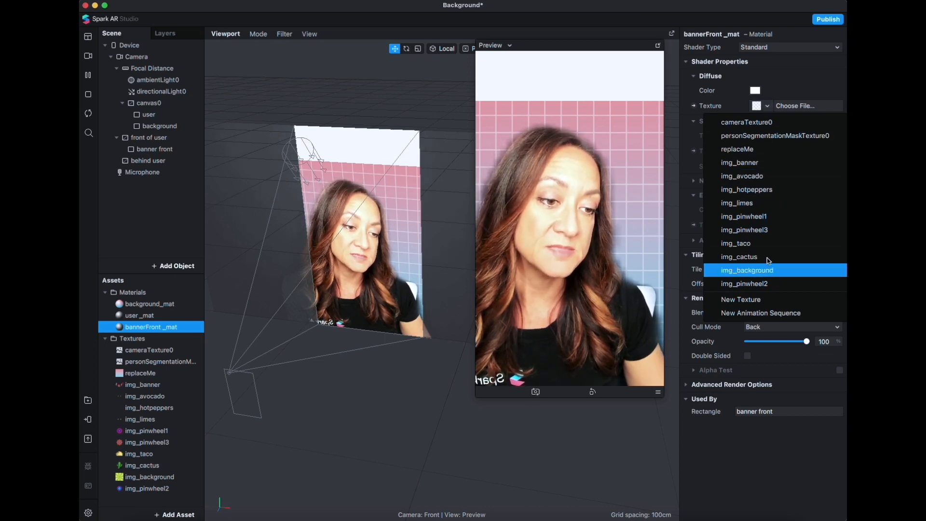
left_click(764, 164)
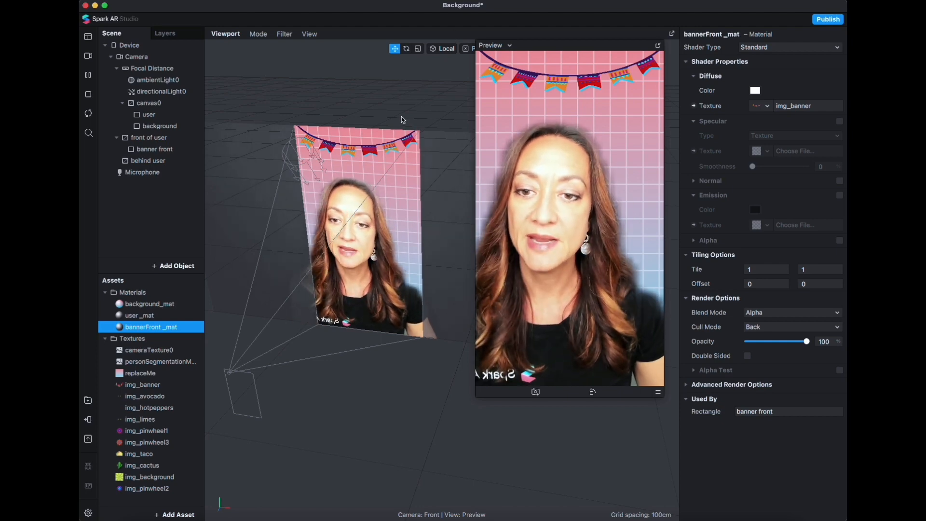
left_click(358, 154)
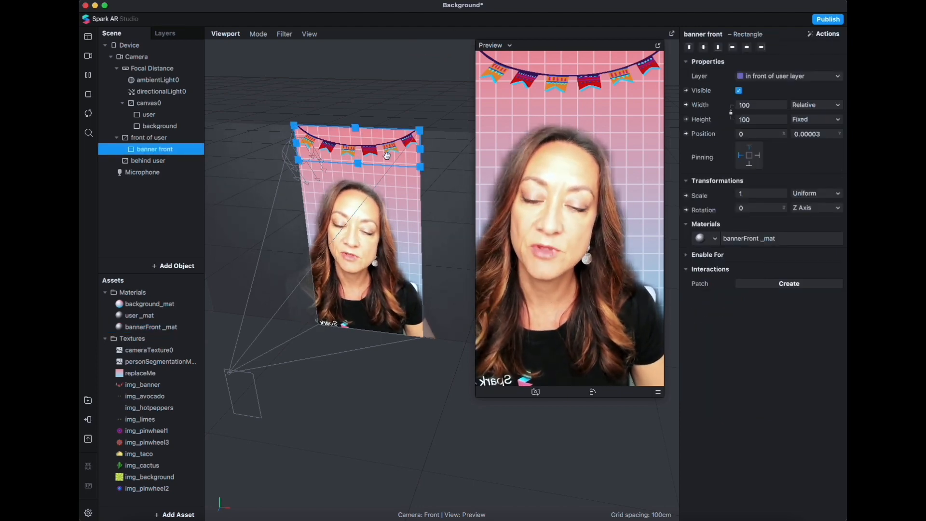
left_click_drag(358, 164, 359, 177)
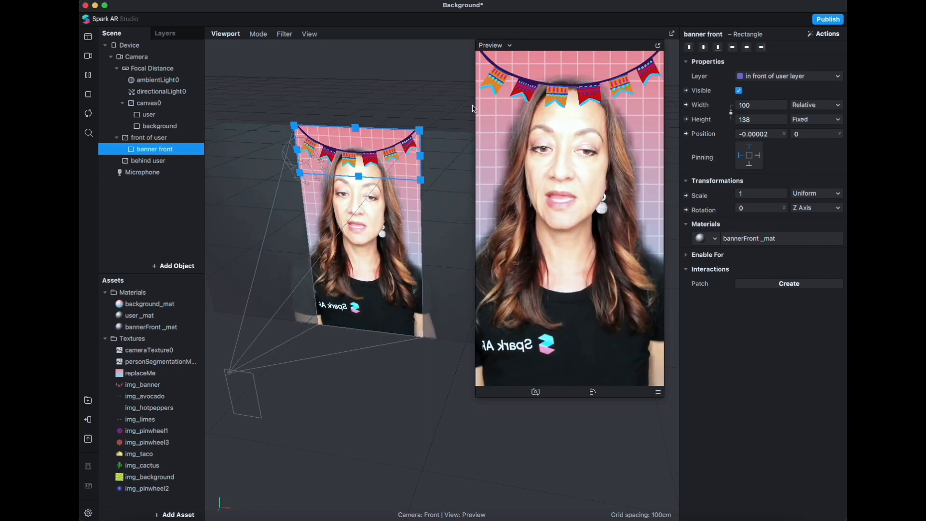
left_click(160, 139)
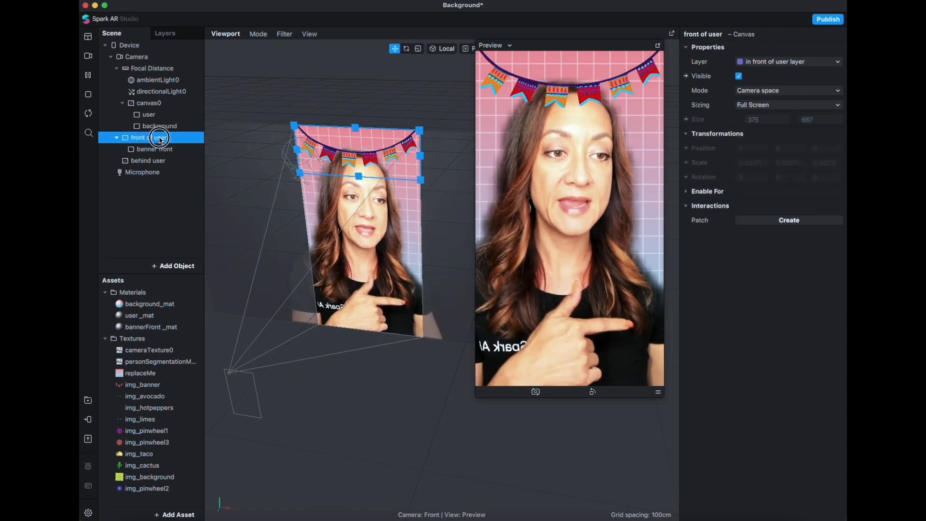
left_click(153, 150)
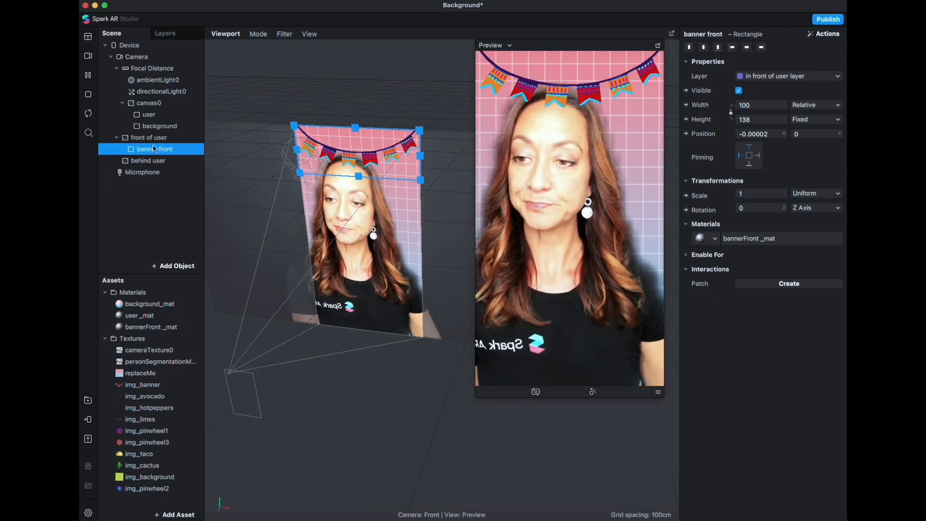
left_click(158, 139)
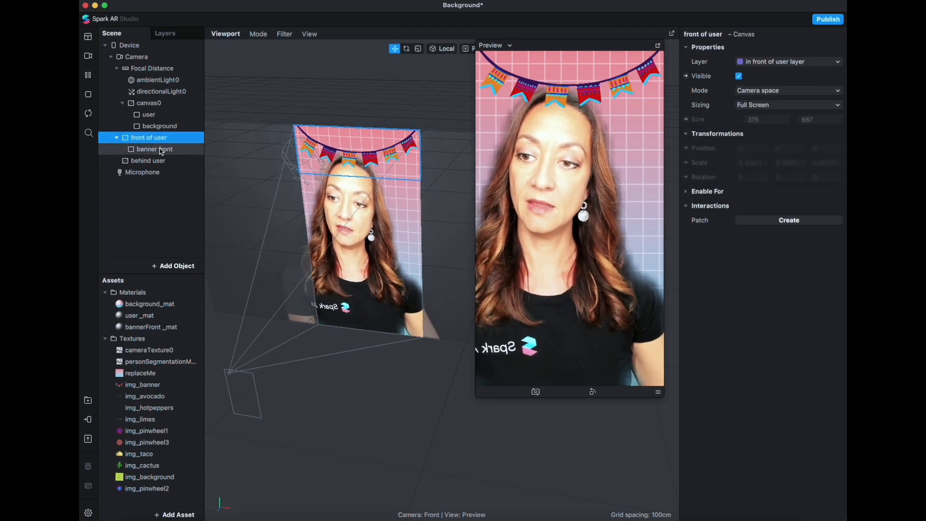
left_click(161, 150)
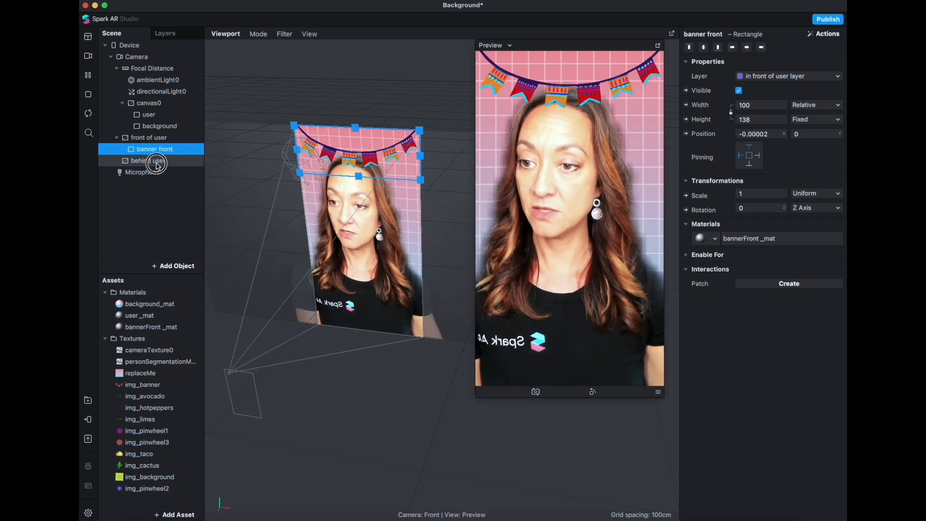
Add a rectangle under the behind user canvas.
left_click(158, 164)
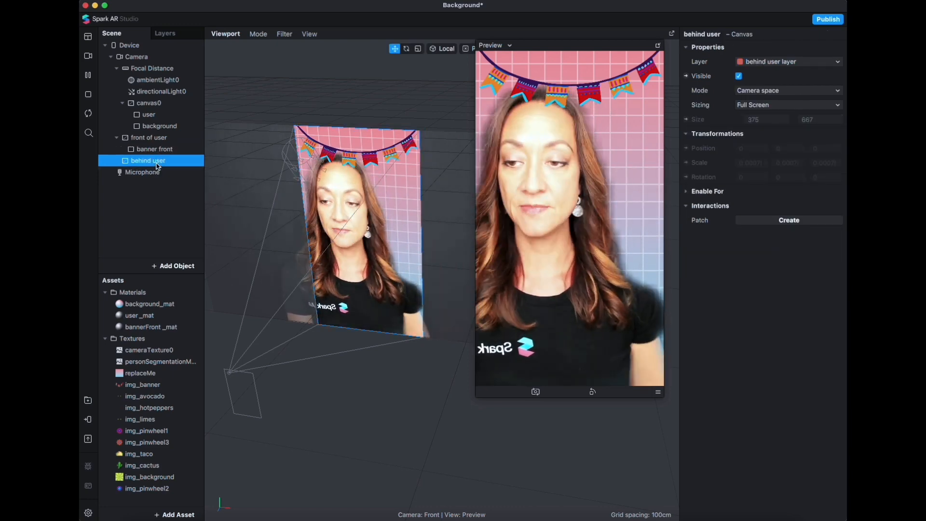
right_click(157, 166)
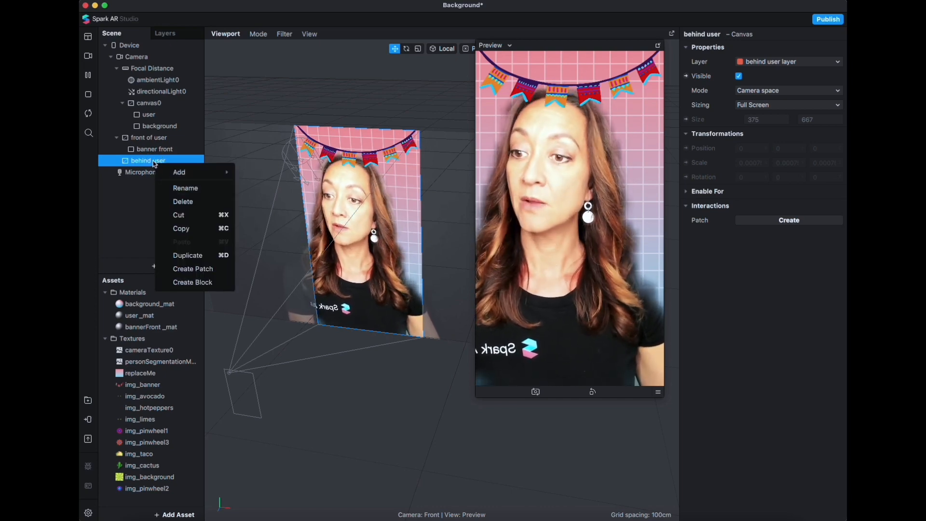
mouse_move(180, 172)
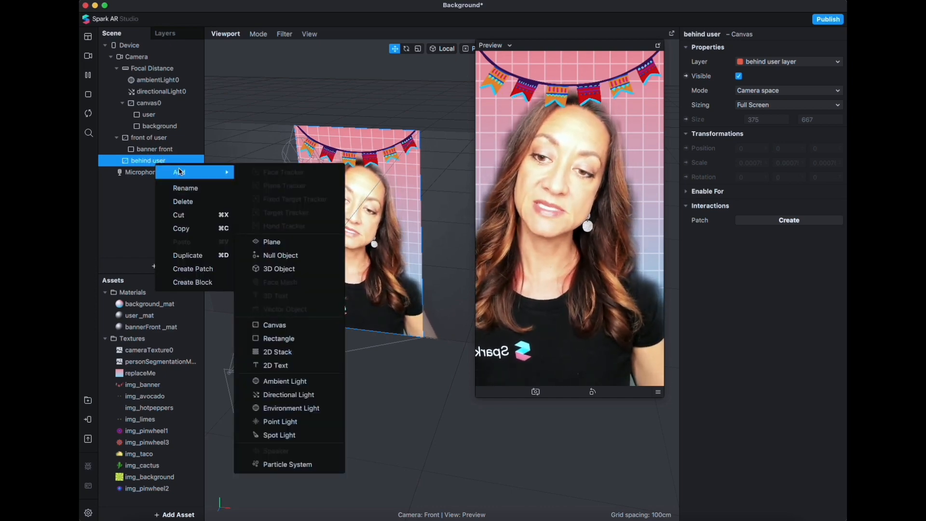
left_click(308, 340)
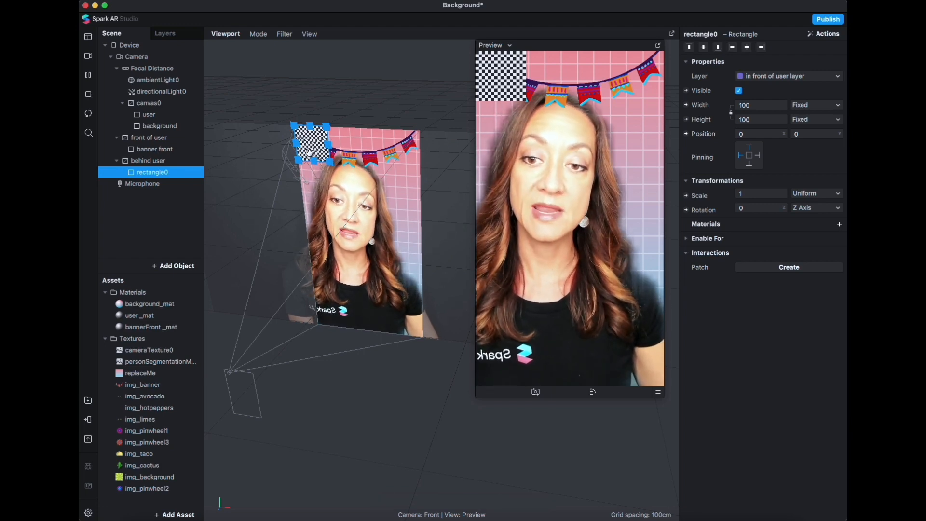
Make the behind user canvas's rectangle fill the canvas width and apply the bannerFront _mat material to it.
left_click(754, 105)
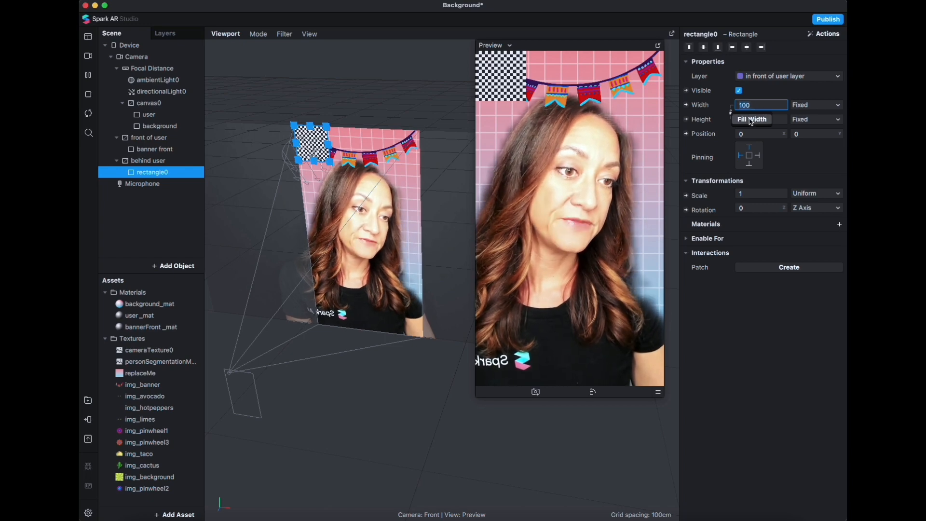
left_click(751, 122)
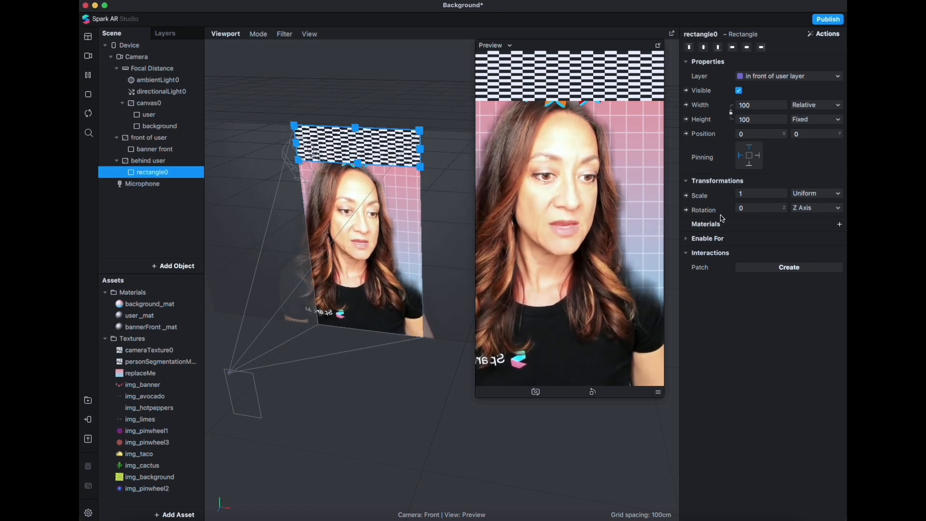
left_click(839, 225)
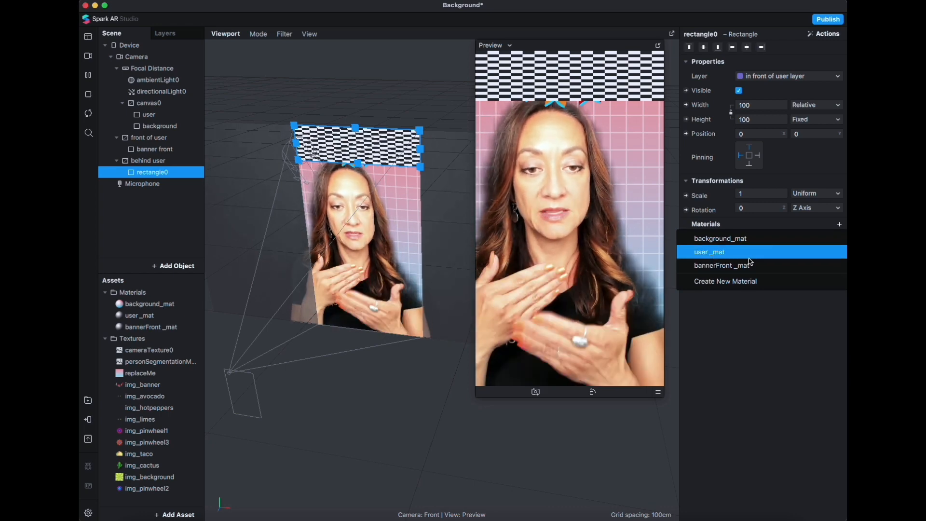
left_click(749, 265)
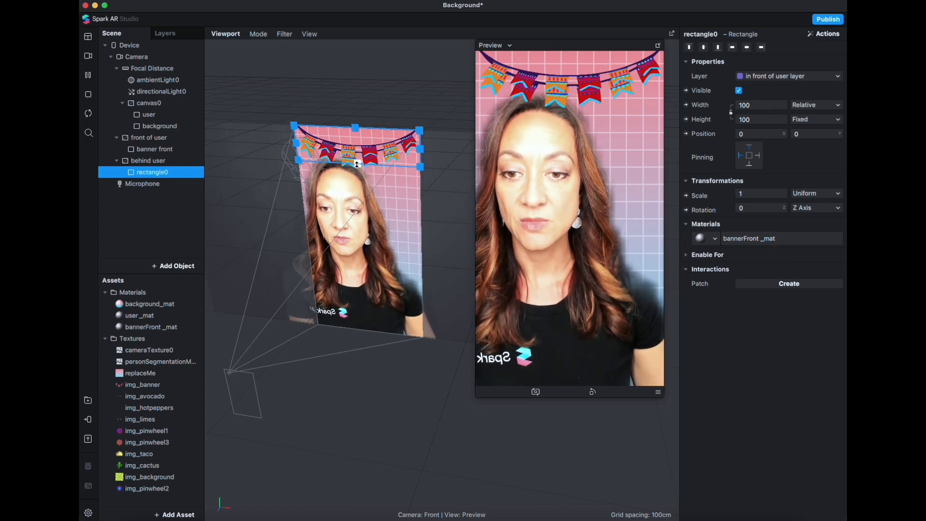
Stretch the behind user canvas's rectangle downward to a height of about 157 and rename it "banner behind".
left_click_drag(357, 165, 359, 184)
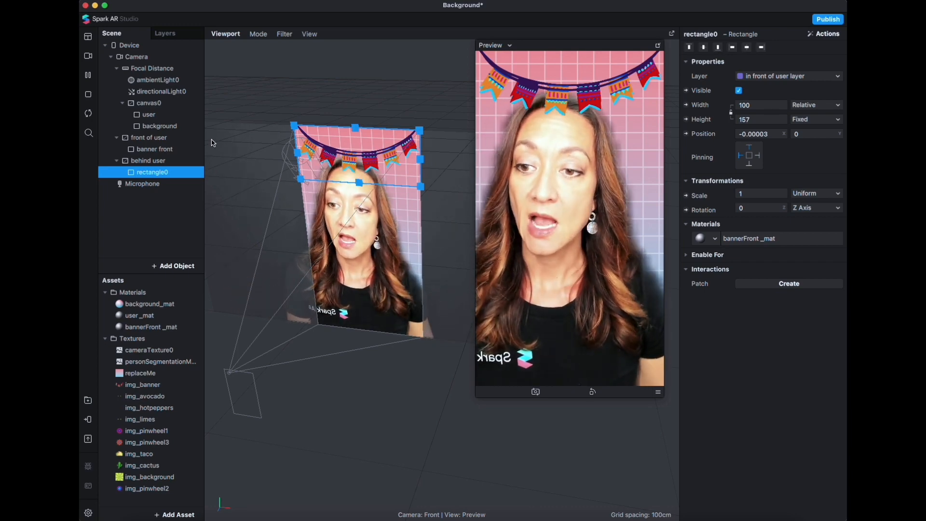
double_click(159, 174)
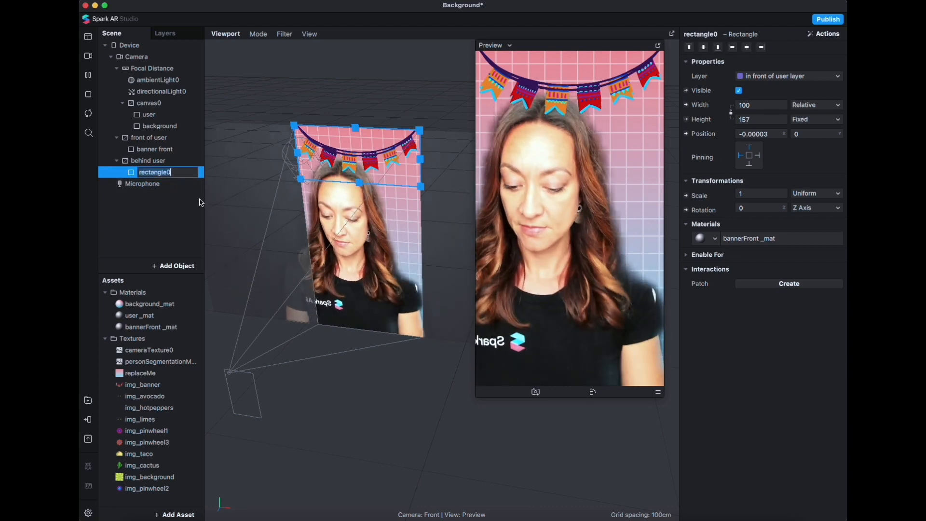
type("behind")
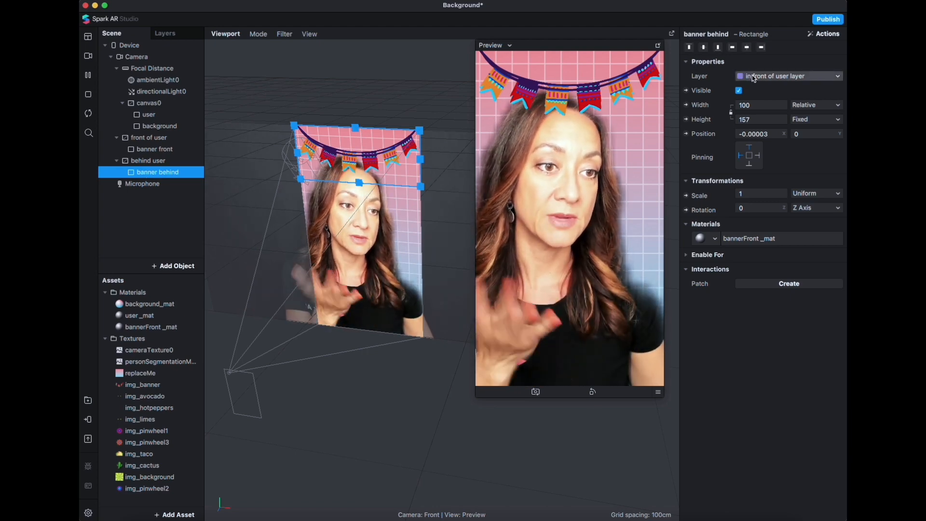
Assign the banner behind rectangle to the behind user layer and set its Z-axis rotation to -15.
left_click(753, 77)
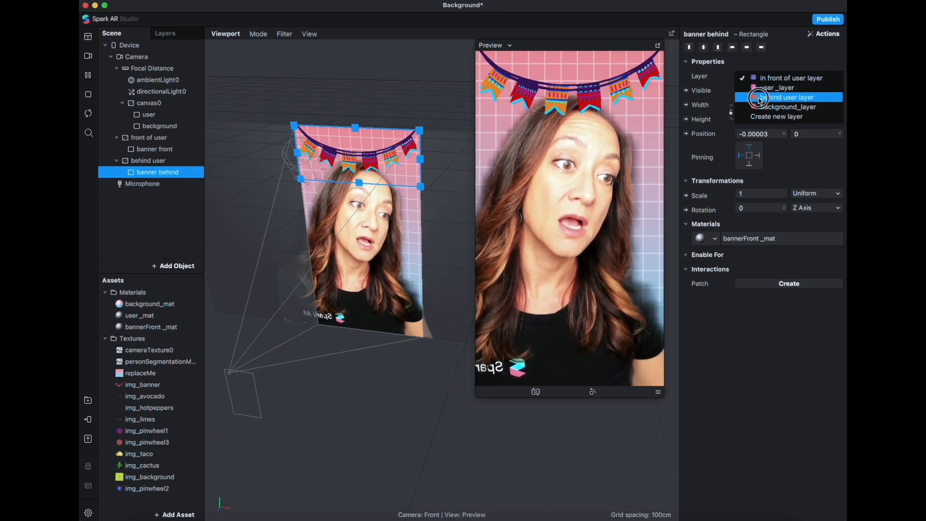
left_click(759, 98)
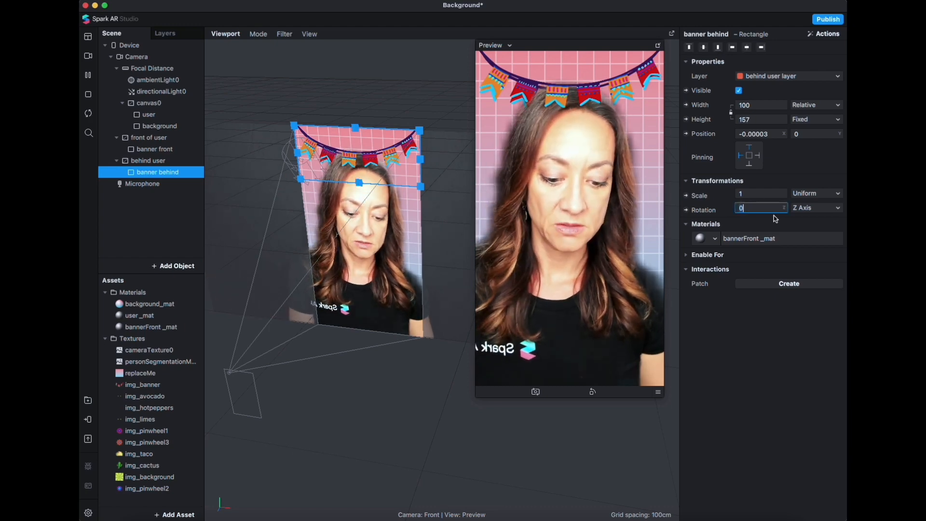
type("5")
key("Return")
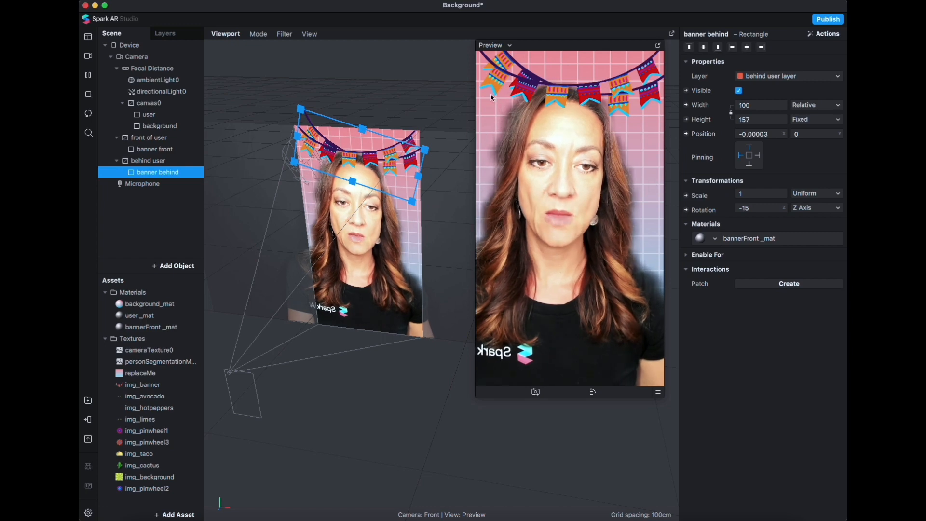
Set the banner front rectangle's Z-axis rotation to 15.
left_click(168, 152)
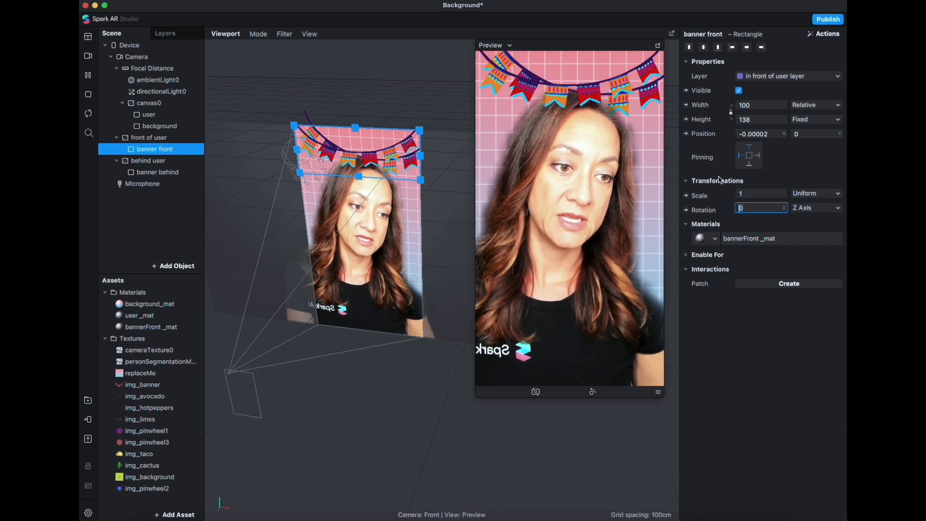
type("1")
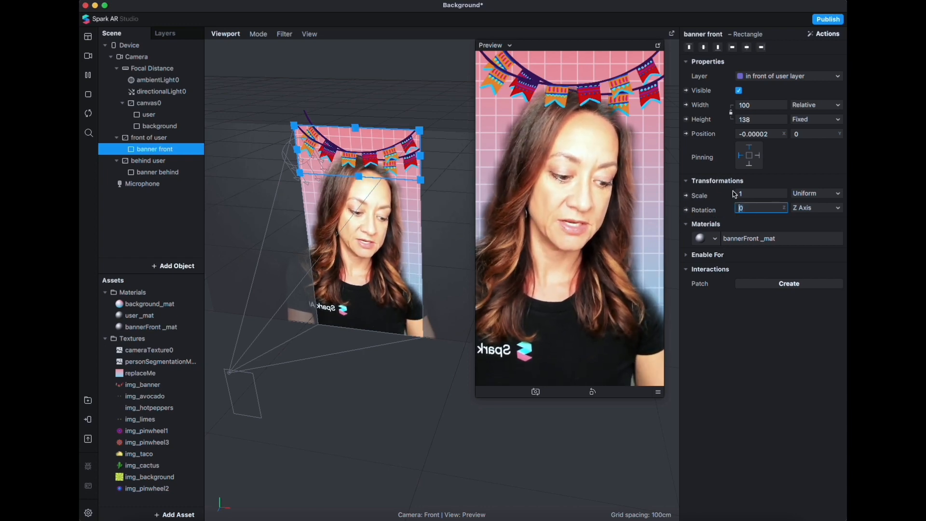
type("5")
key("Return")
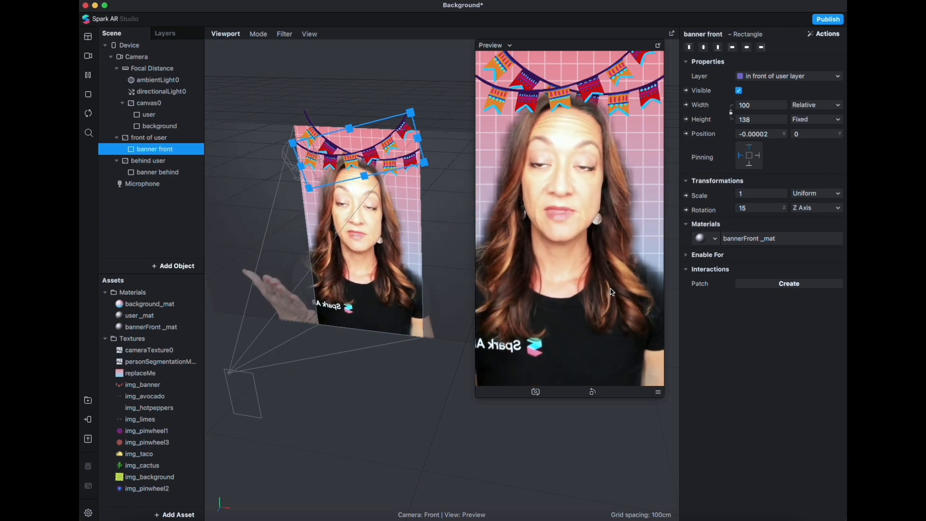
Add a rectangle under the front of user canvas and rename it "pinwheel 1".
left_click(153, 139)
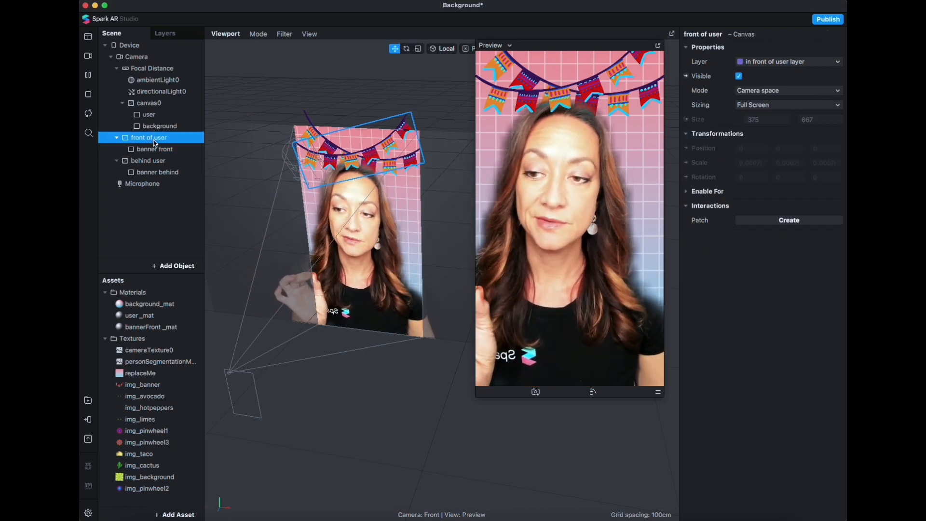
right_click(154, 143)
mouse_move(202, 149)
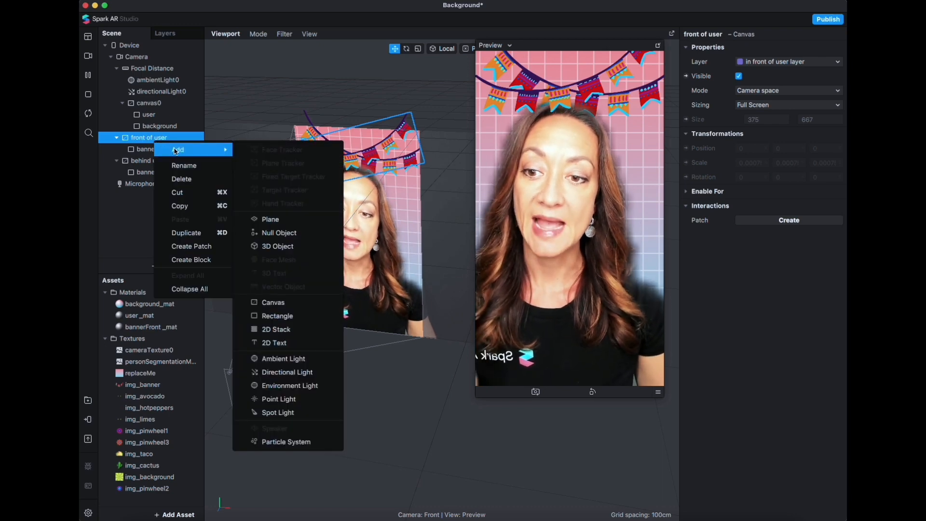
left_click(278, 316)
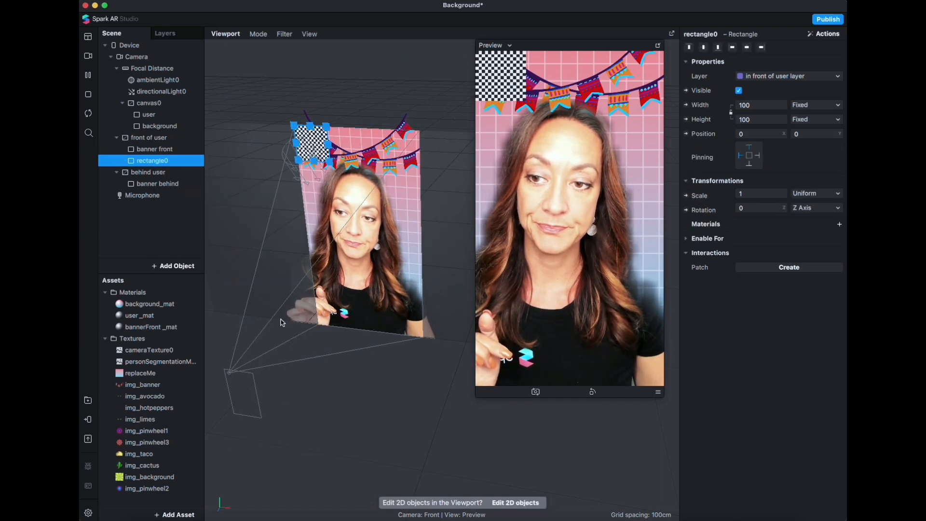
double_click(153, 163)
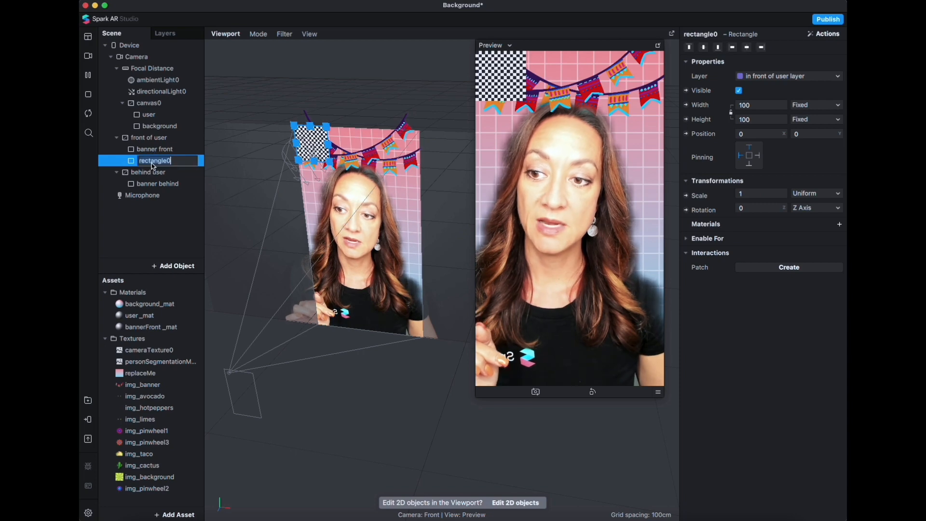
type("pin")
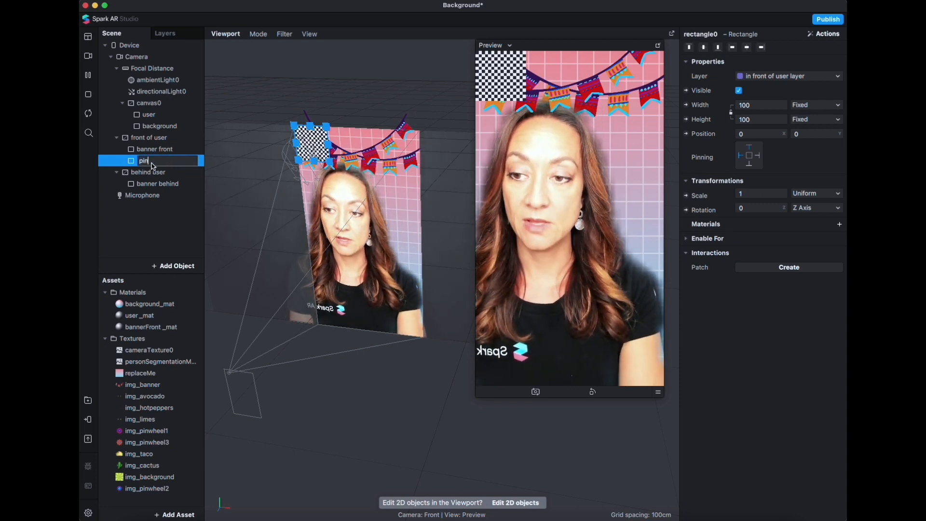
type("wheel 1")
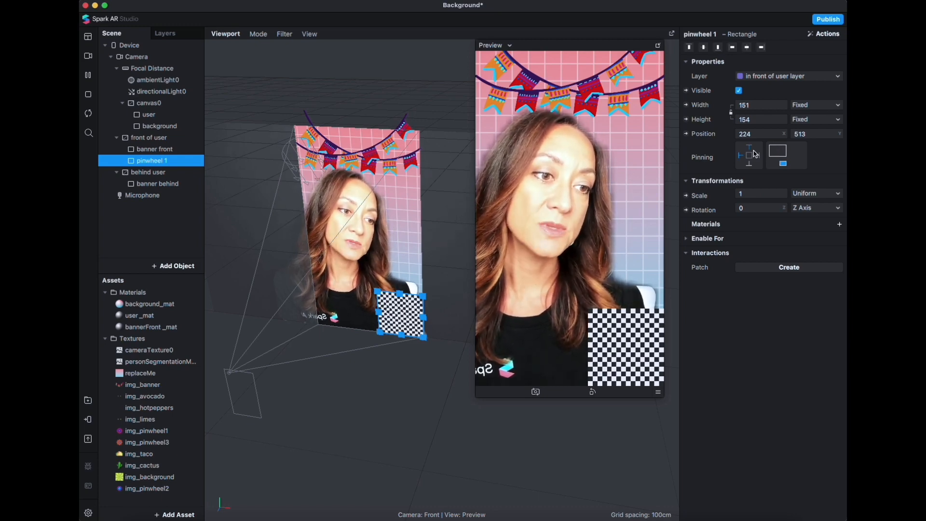
Pin the pinwheel 1 rectangle to the right and bottom edges of its canvas.
mouse_move(760, 157)
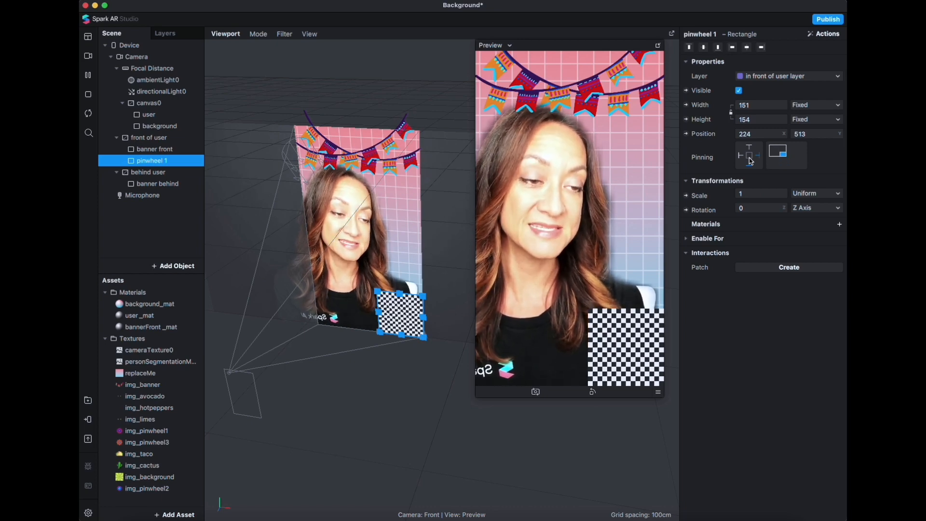
left_click(750, 161)
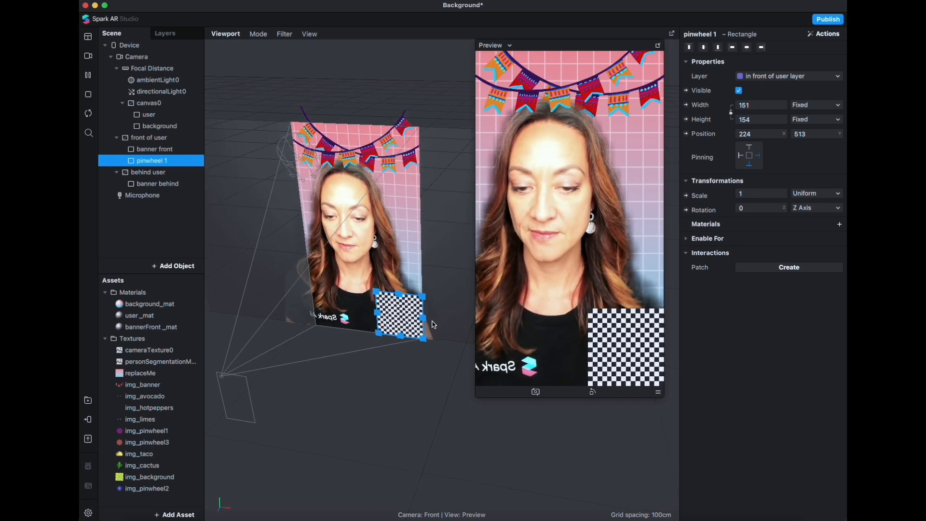
scroll(405, 318, "up", 3)
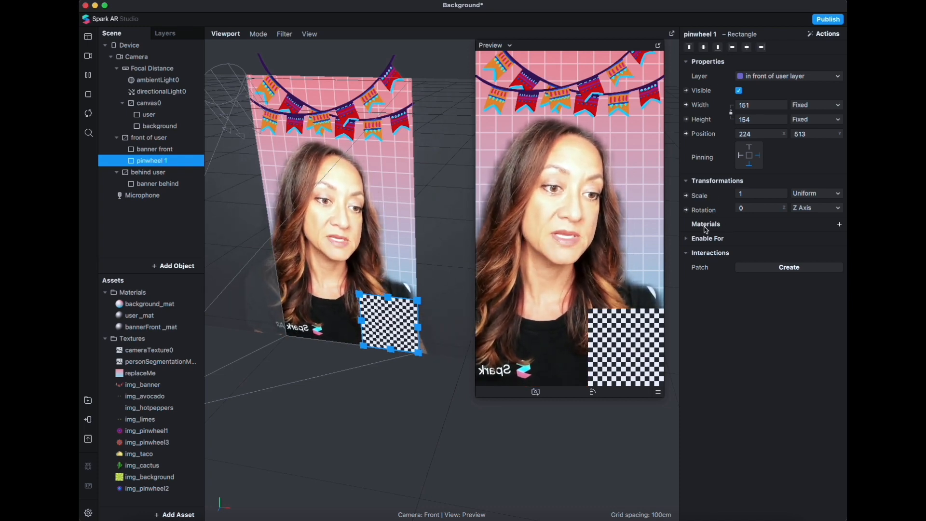
Create a new material for the pinwheel 1 rectangle and rename it "pinwheel1_mat".
left_click(840, 224)
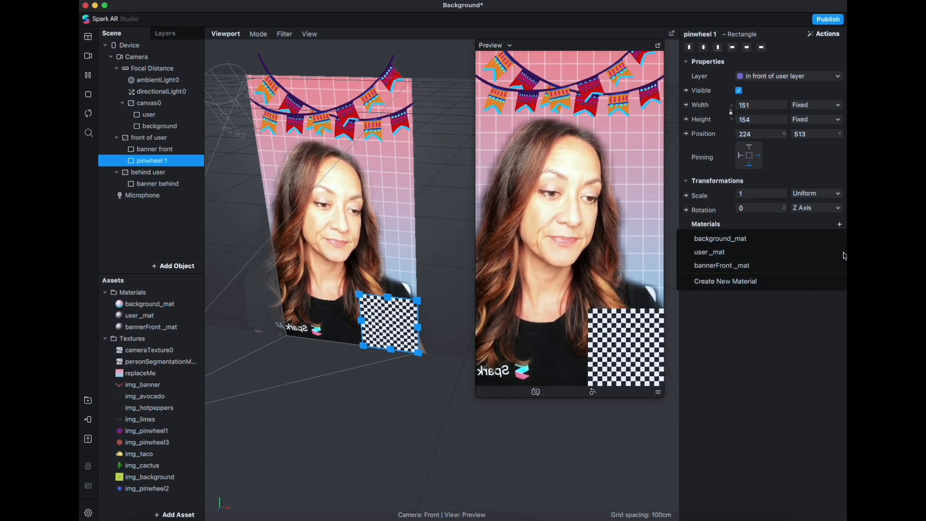
left_click(717, 279)
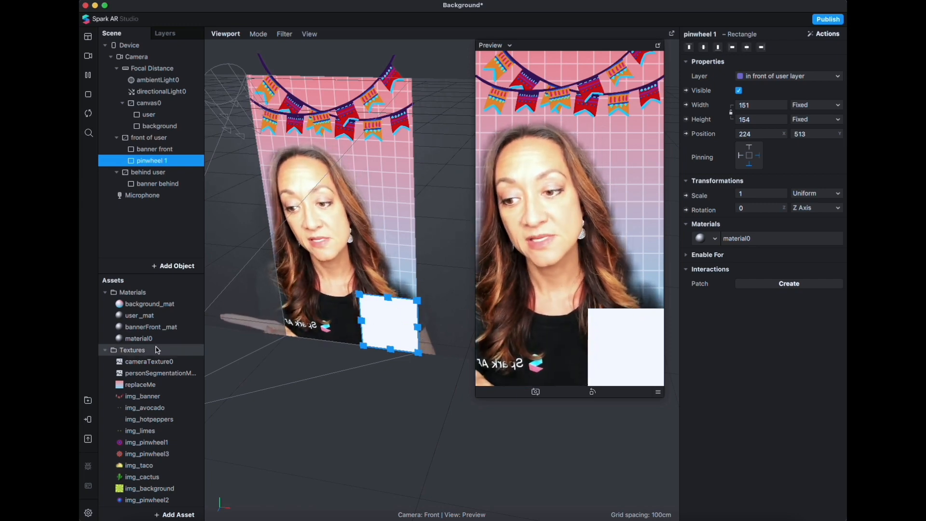
left_click(140, 339)
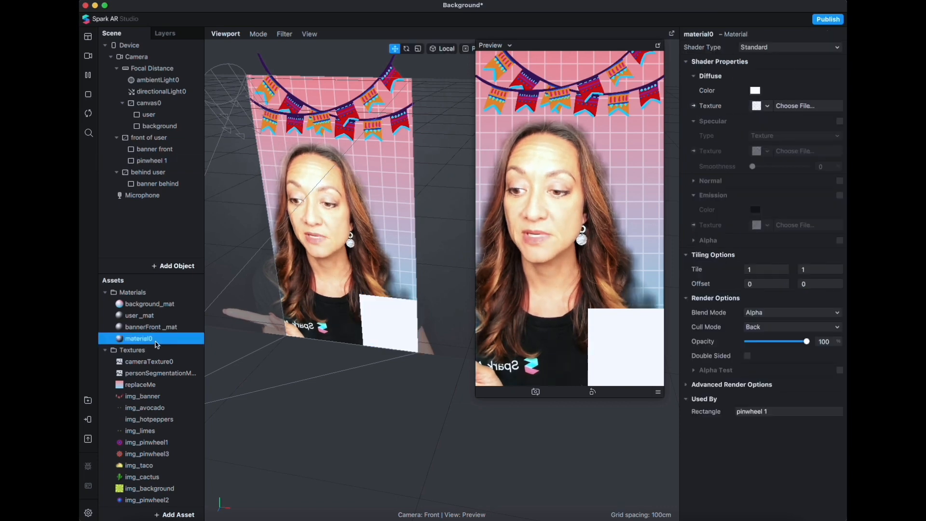
left_click(140, 339)
type("pin")
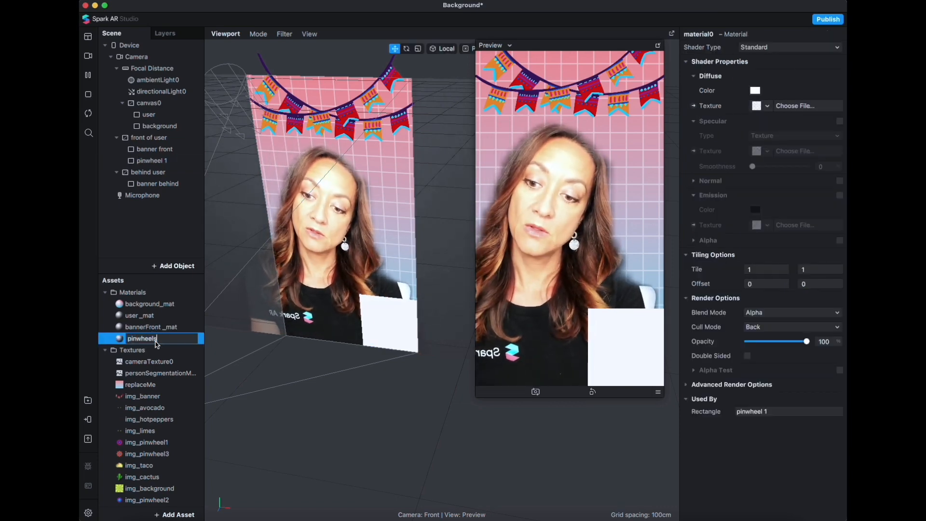
type("wheel1_ma")
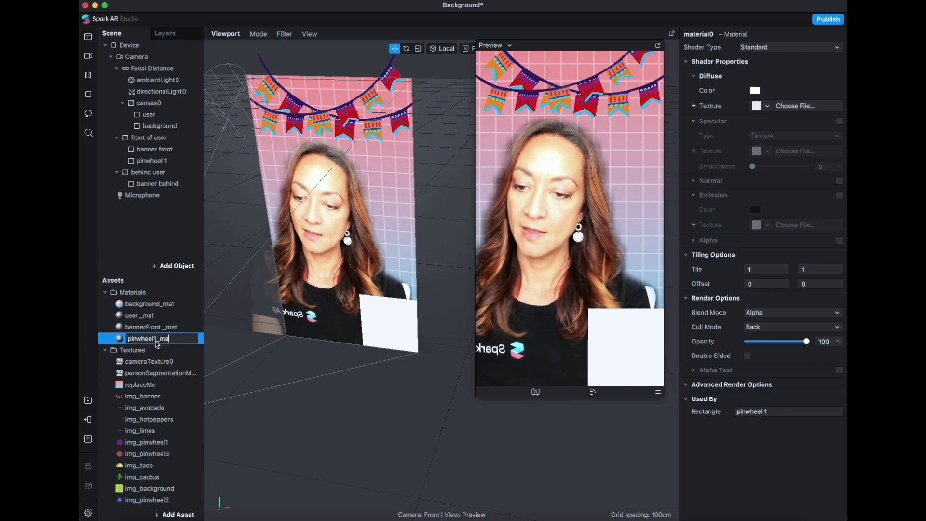
type("y")
key("Return")
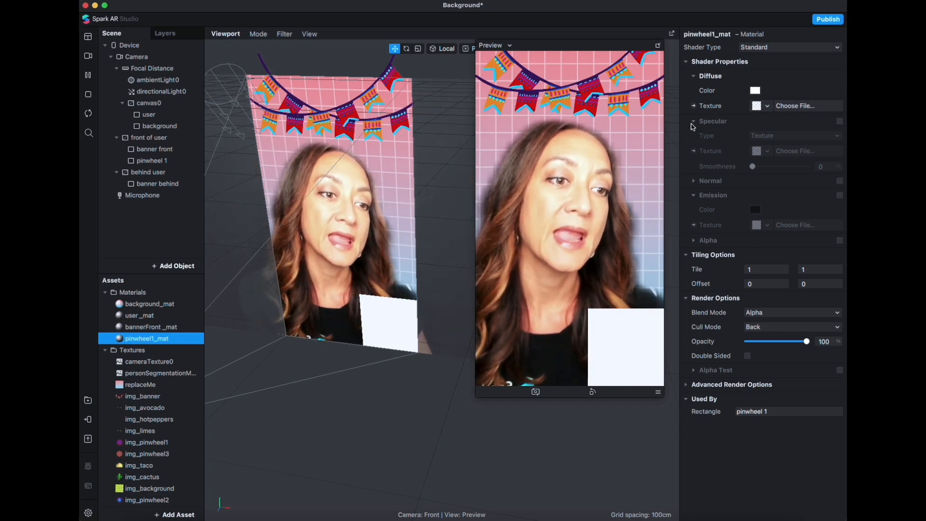
Use img_pinwheel1 as the pinwheel1_mat diffuse texture, and enlarge pinwheel 1 to about 214 by 211 at position 227, 508.
left_click(768, 106)
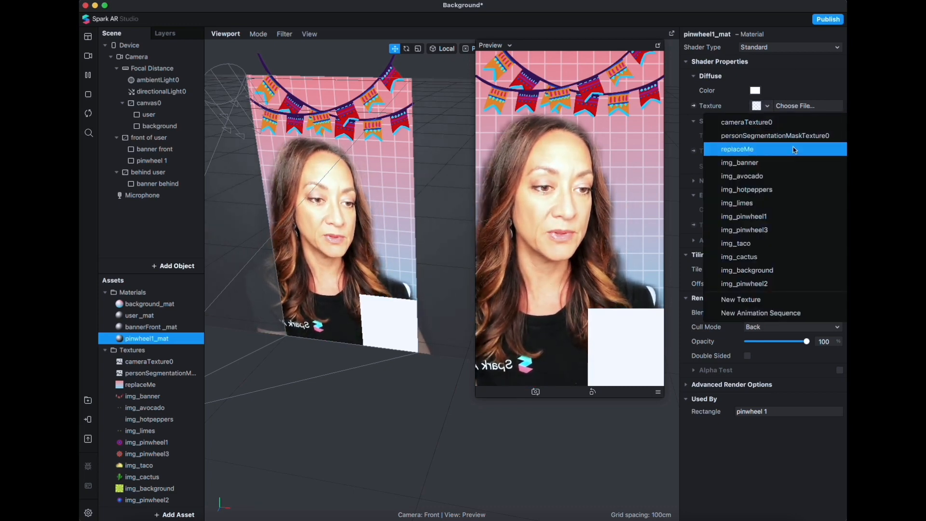
left_click(792, 217)
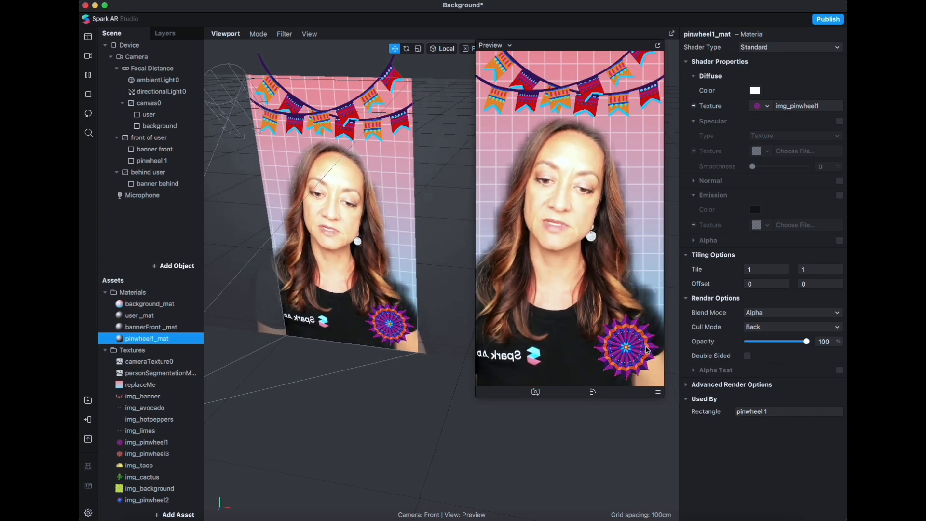
left_click(391, 328)
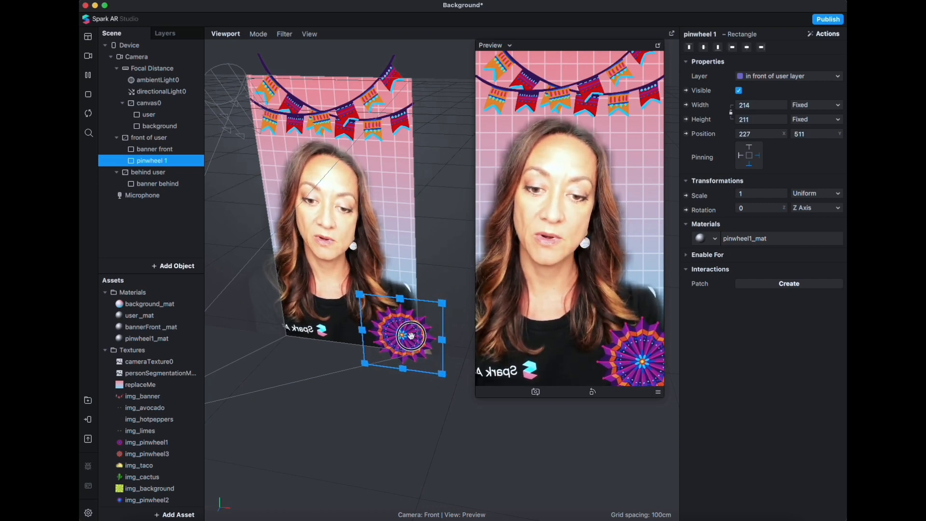
left_click_drag(411, 335, 412, 337)
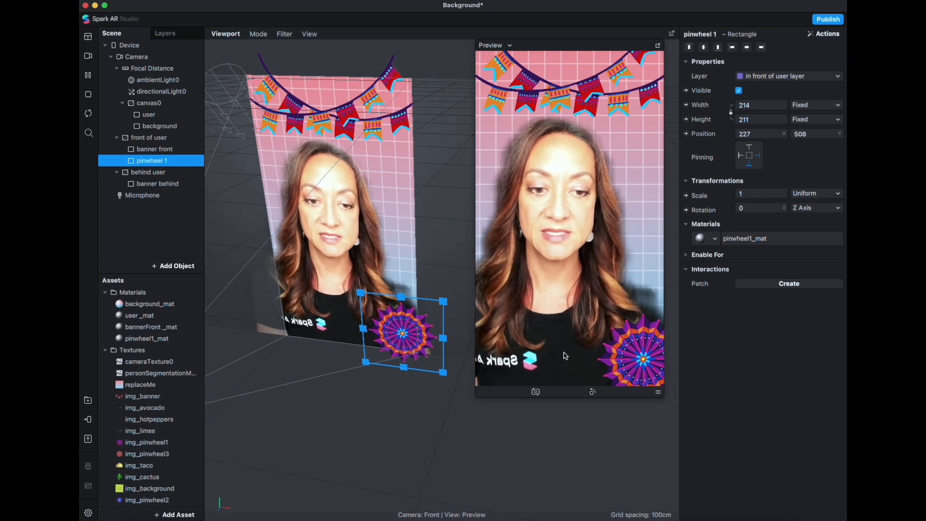
left_click(444, 266)
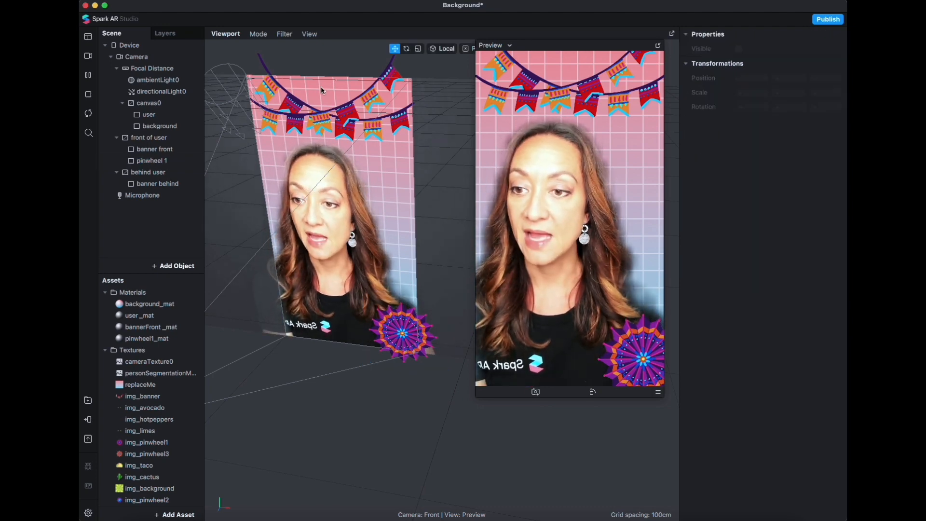
Add a rectangle to the front of user canvas beside pinwheel 1, at about 187.5, 593, and name it "pinwheel2".
right_click(164, 144)
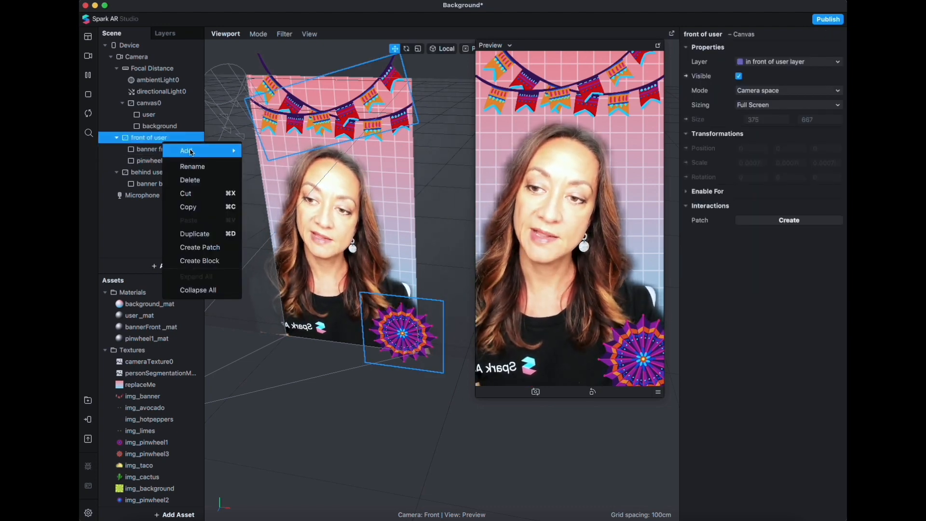
mouse_move(194, 152)
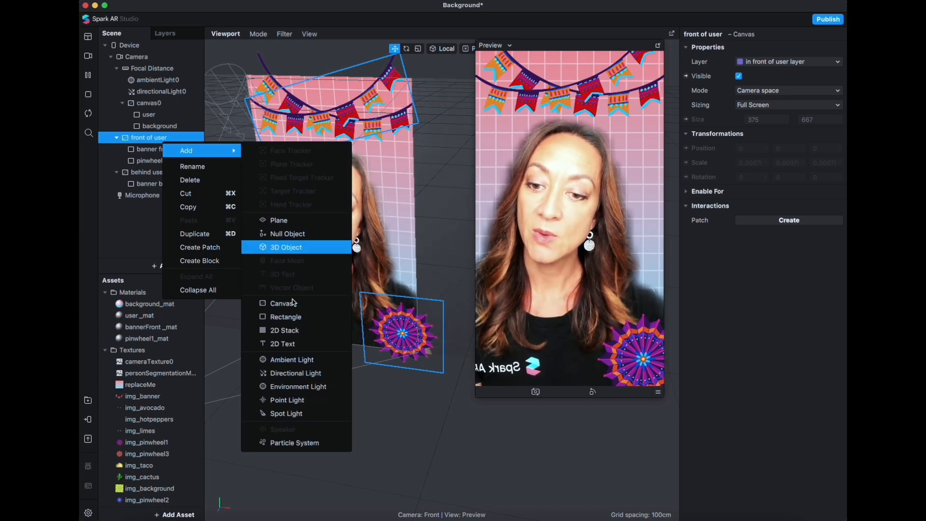
left_click(290, 317)
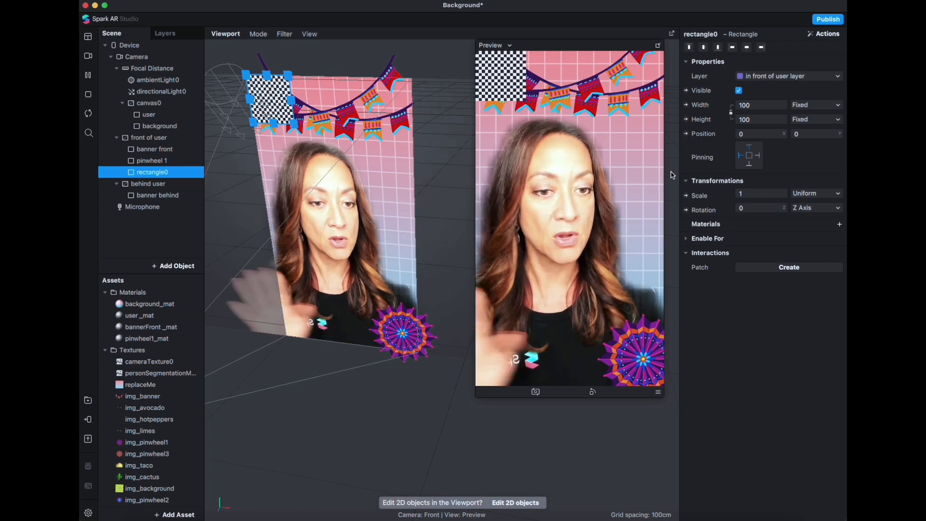
left_click_drag(274, 98, 369, 336)
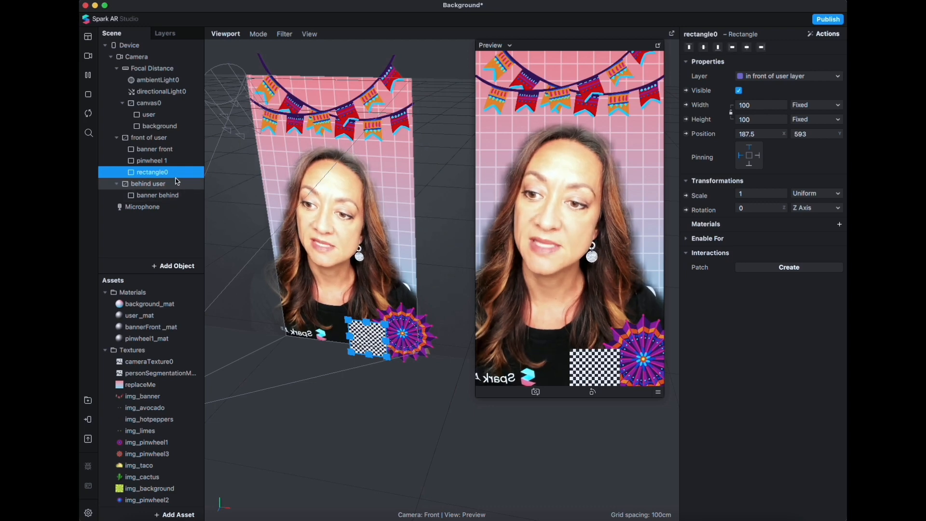
double_click(153, 172)
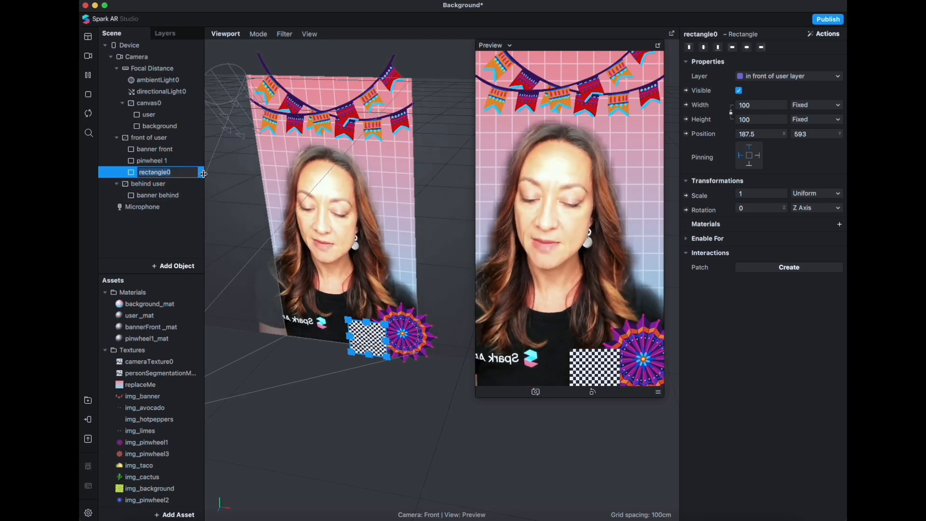
type("pinwheel2")
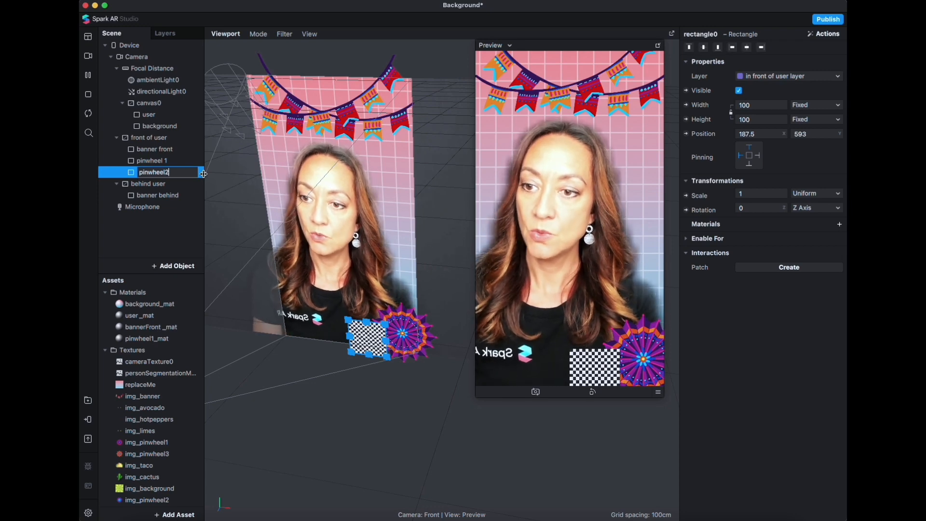
Create a new material for the pinwheel 2 rectangle and rename it "pinwheel2_mat".
key("Return")
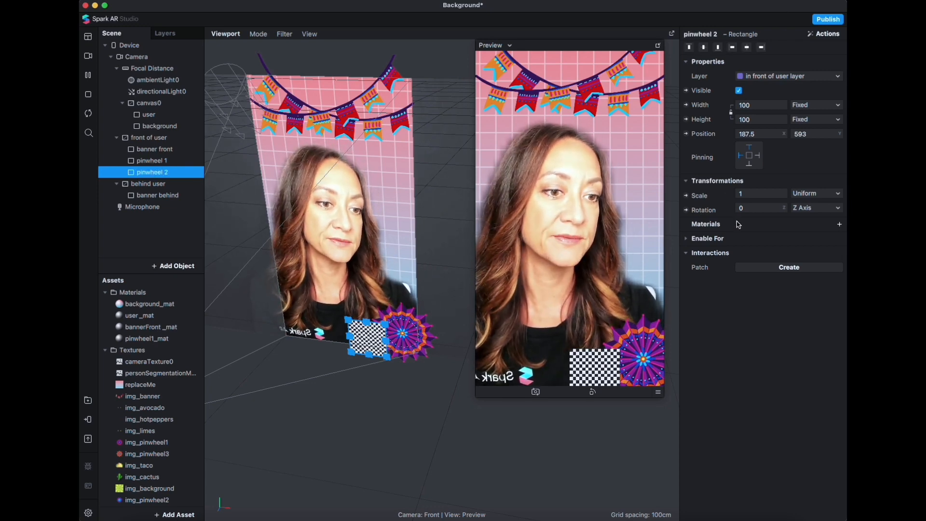
left_click(840, 224)
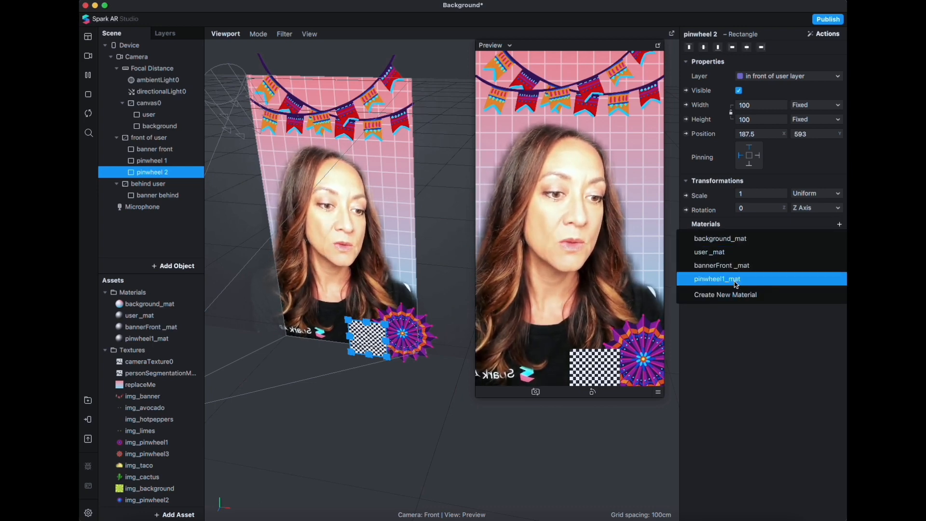
left_click(738, 295)
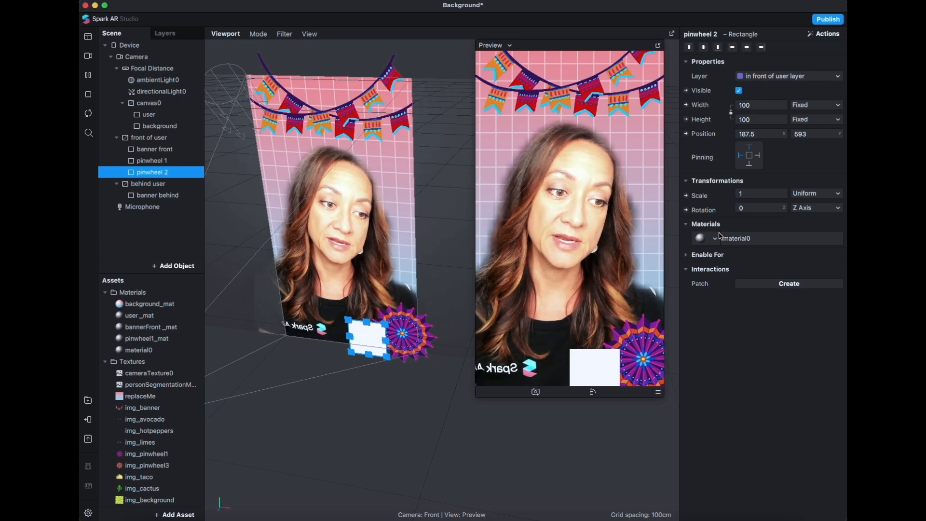
left_click(135, 360)
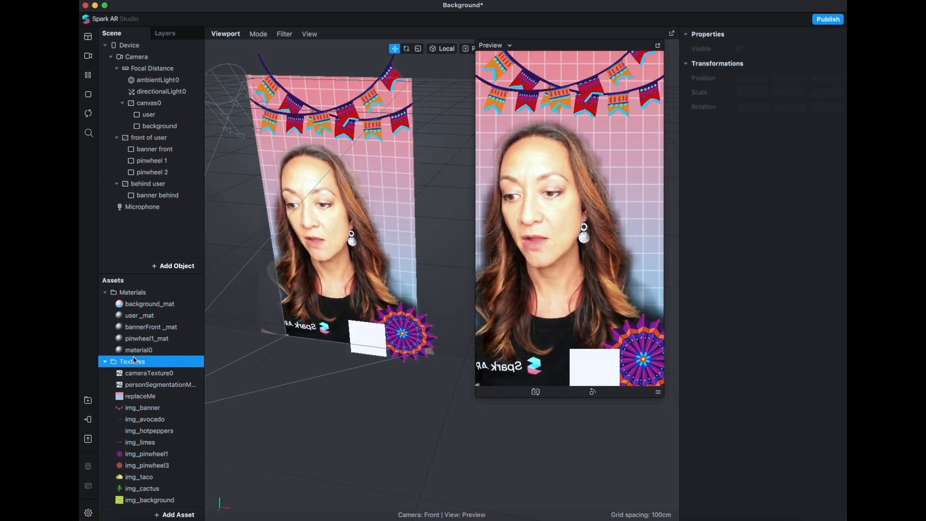
double_click(135, 351)
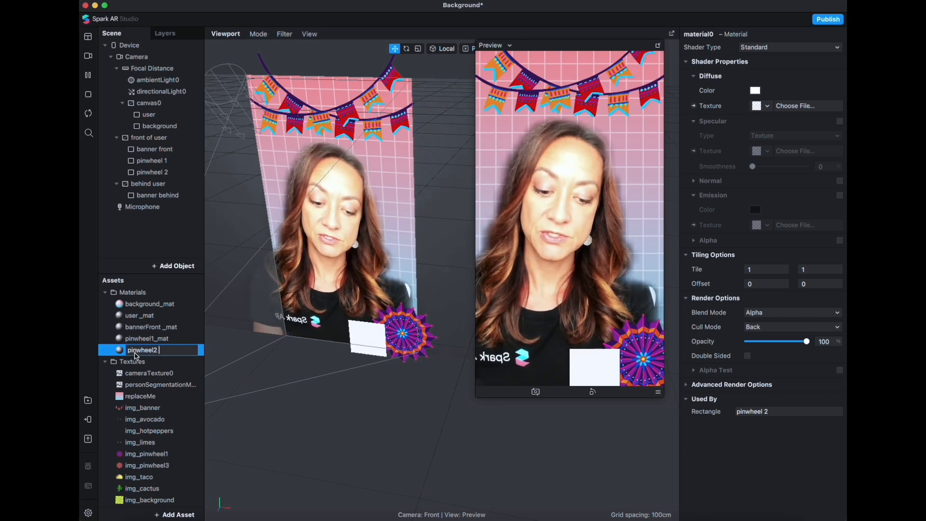
type("pinwheel2_")
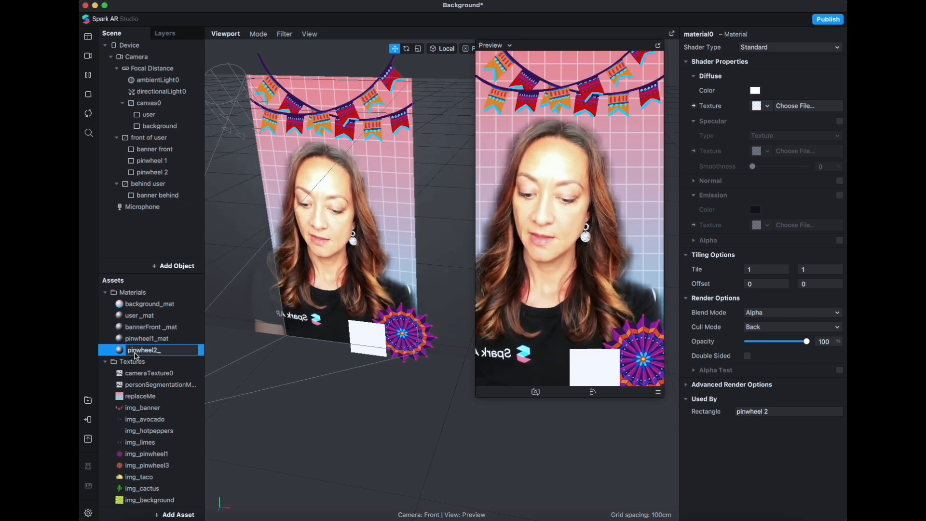
type("mat")
key("Return")
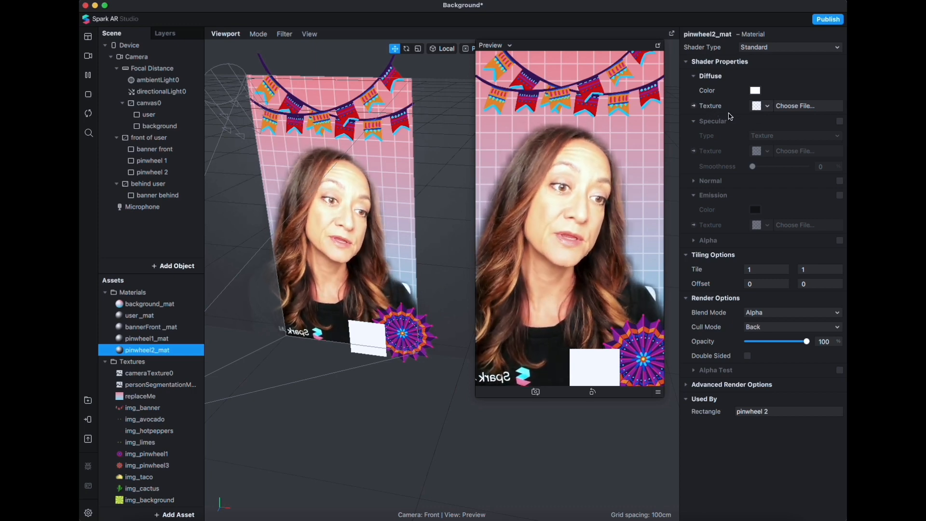
Use img_pinwheel2 as the pinwheel2_mat diffuse texture, and enlarge pinwheel 2 to about 148 by 149 at position 164, 570.
left_click(767, 105)
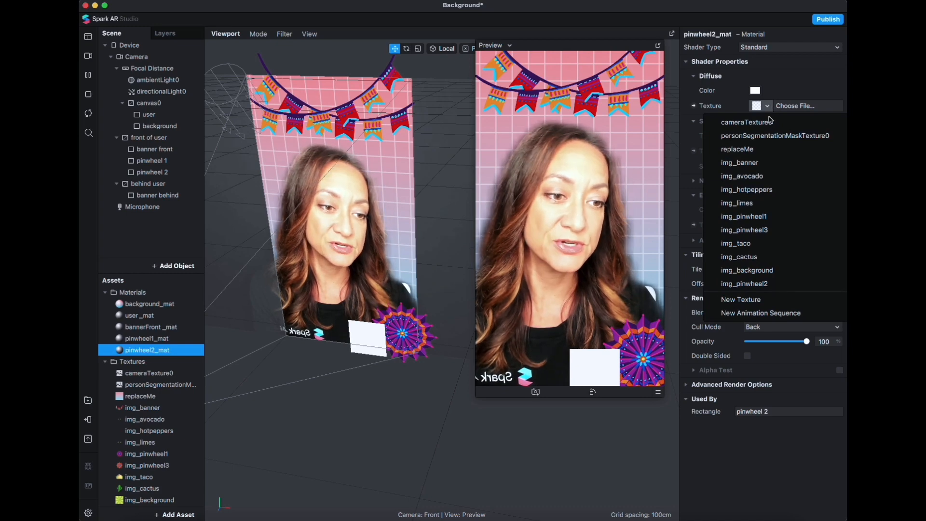
left_click(744, 284)
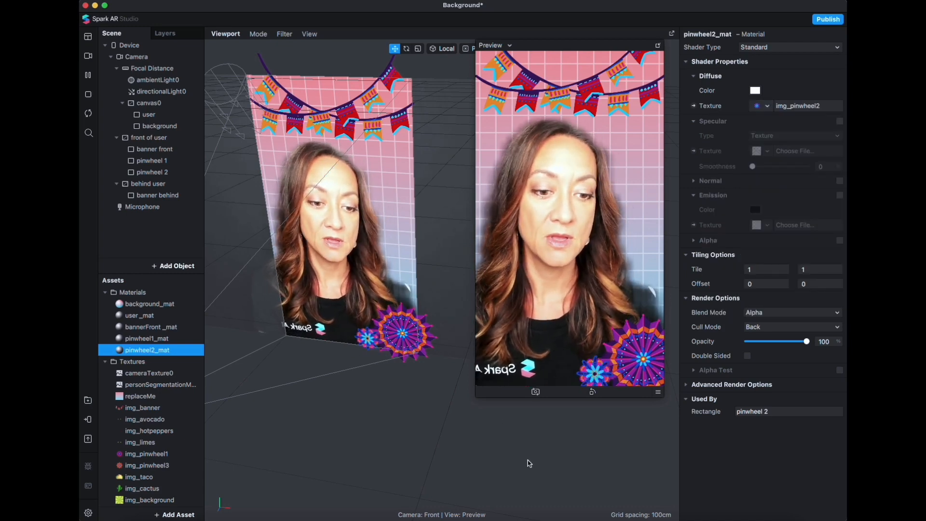
left_click(374, 307)
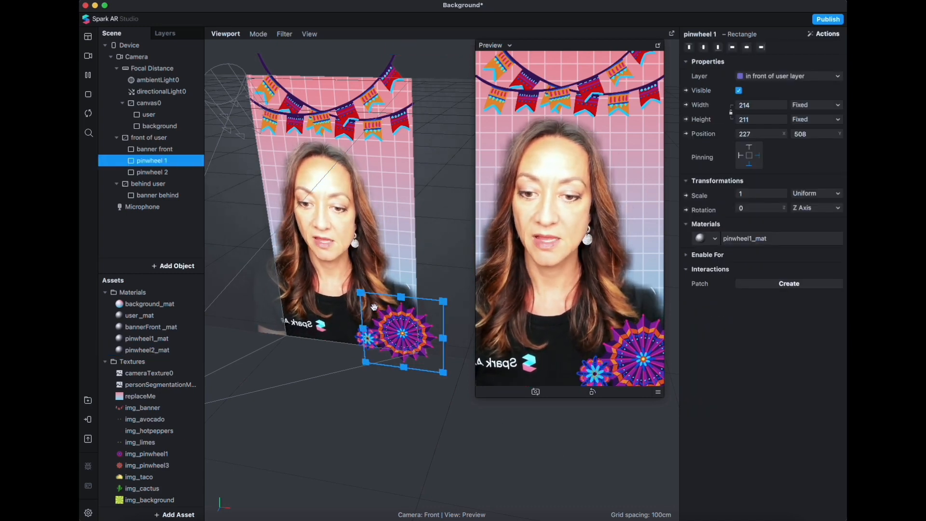
left_click(368, 339)
left_click_drag(349, 322, 332, 309)
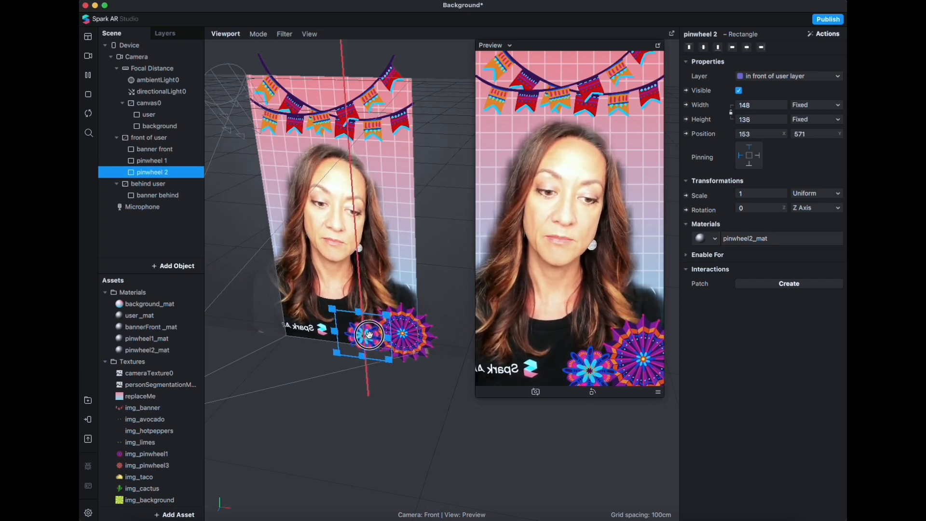
mouse_move(369, 335)
left_mouse_down()
mouse_move(367, 322)
mouse_move(366, 344)
left_mouse_up()
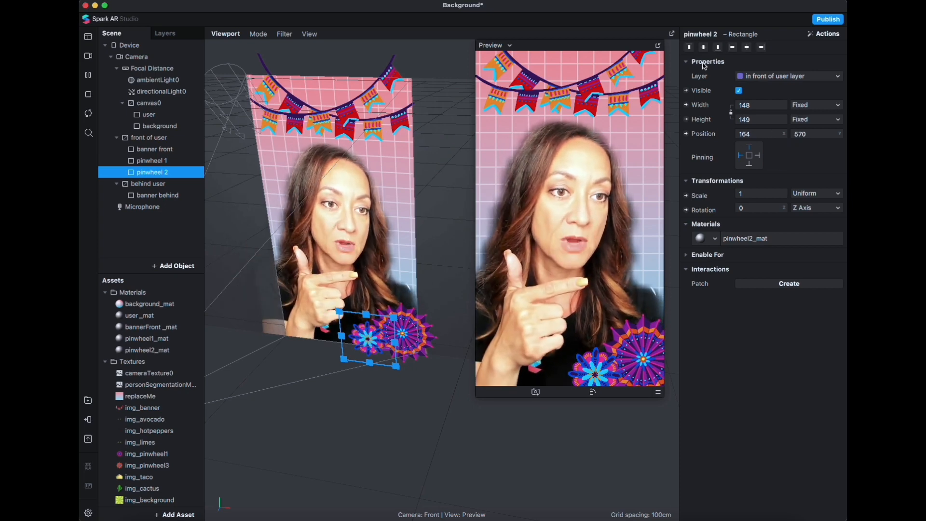
Pin the pinwheel 2 rectangle to the right and bottom edges of its canvas.
left_click(749, 165)
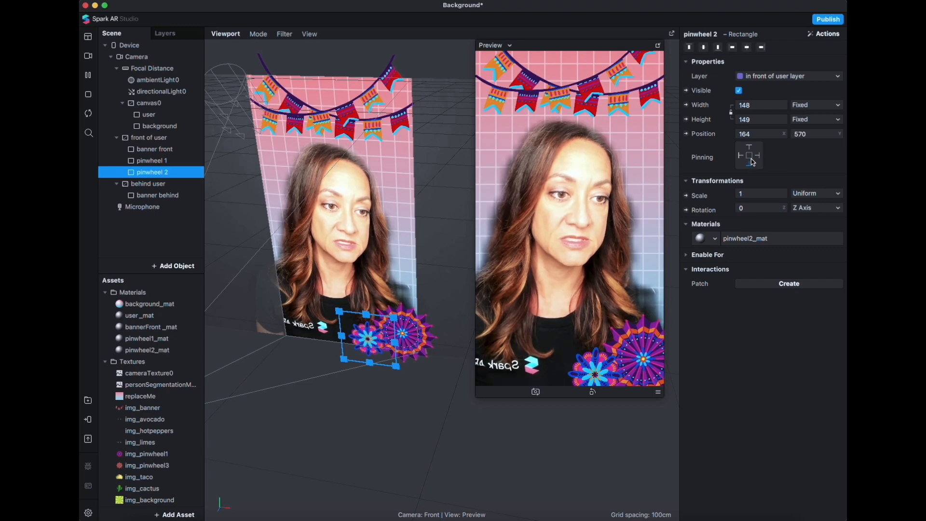
left_click(751, 160)
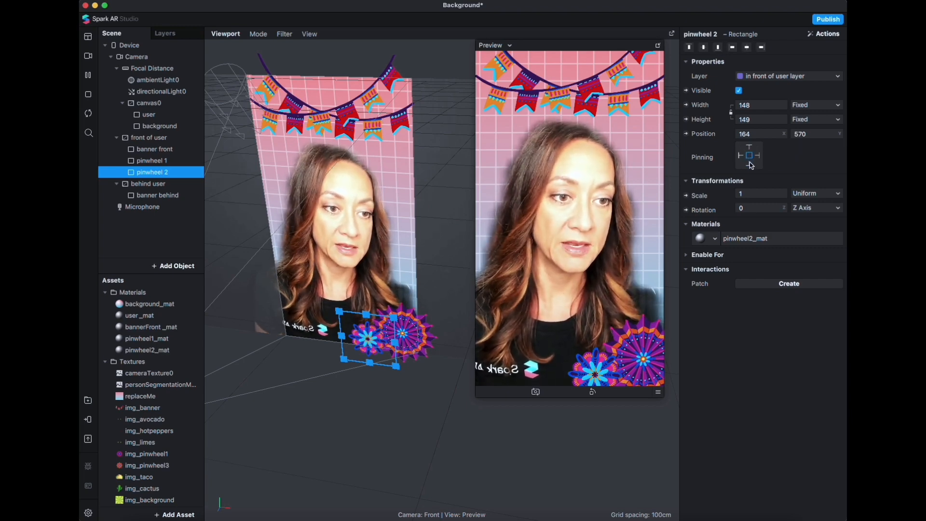
left_click(750, 166)
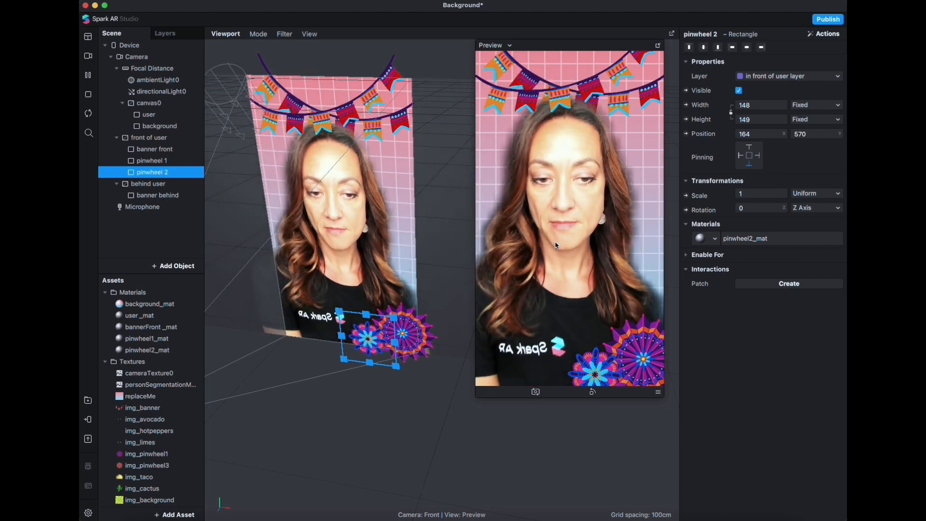
Add another rectangle to the front of user canvas and name it "pinwheel 3".
left_click(154, 139)
right_click(155, 139)
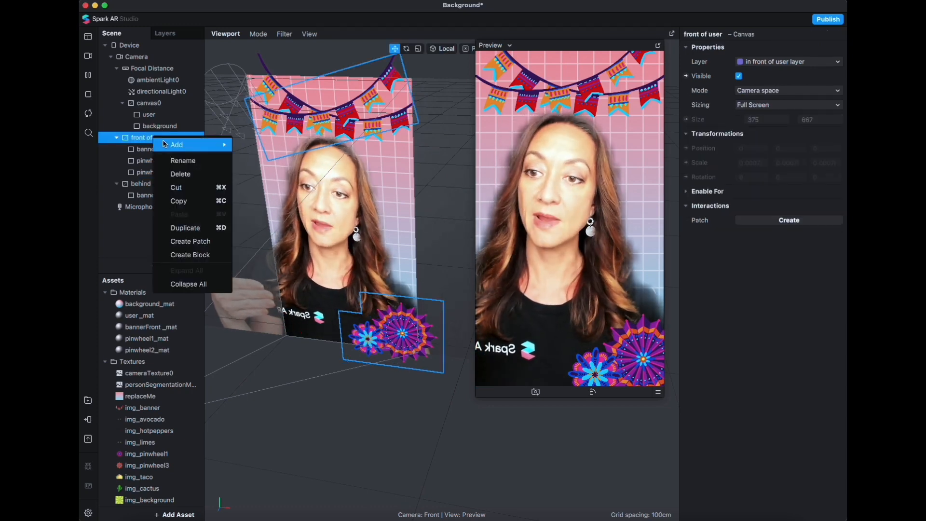
mouse_move(165, 144)
left_click(282, 311)
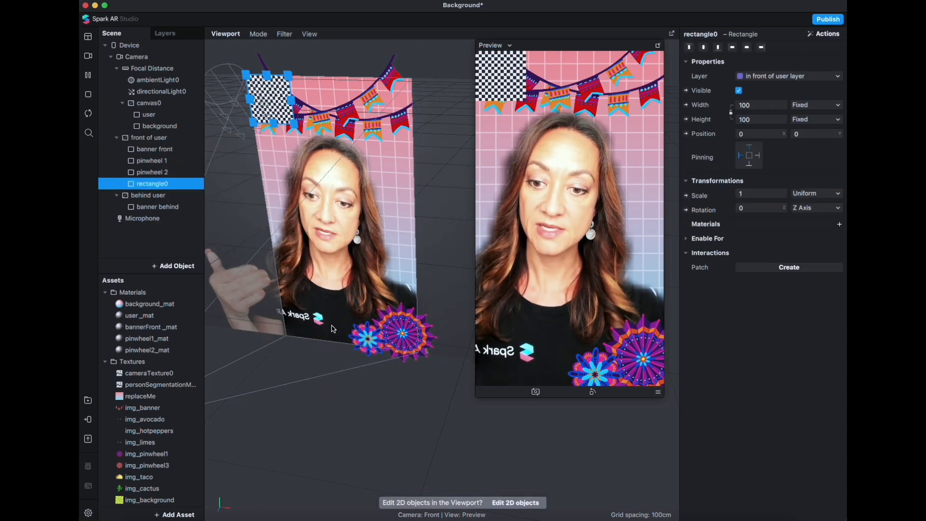
left_click(164, 184)
double_click(164, 184)
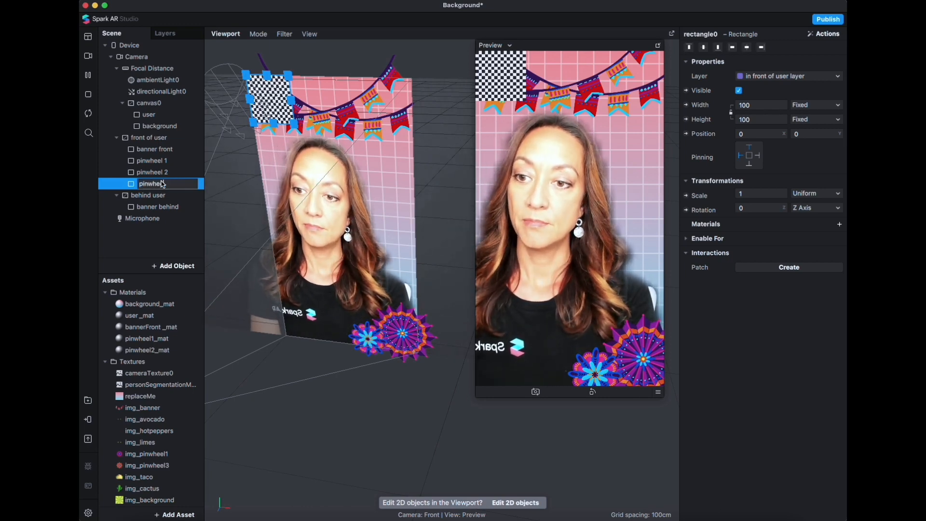
type("pinwheel 3")
key("Return")
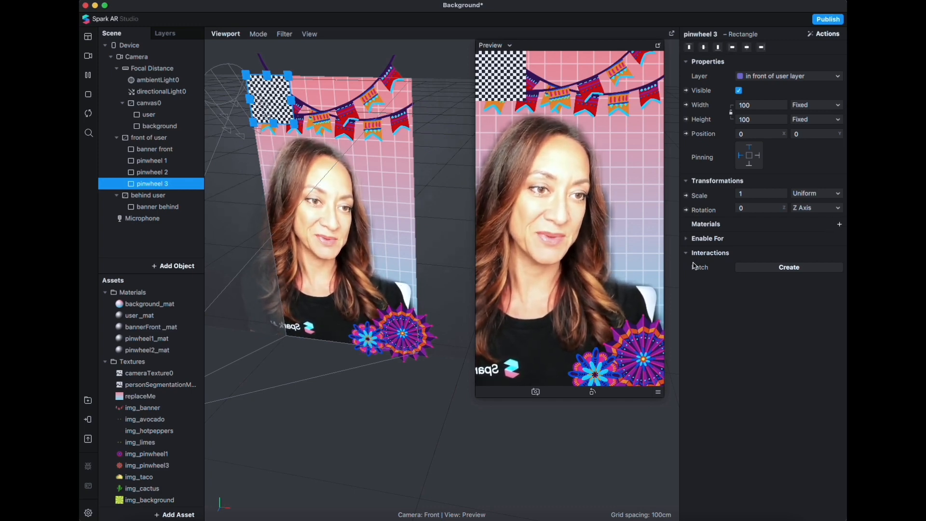
Create a new material for the pinwheel 3 rectangle and rename it "pinwheel3_mat".
left_click(840, 226)
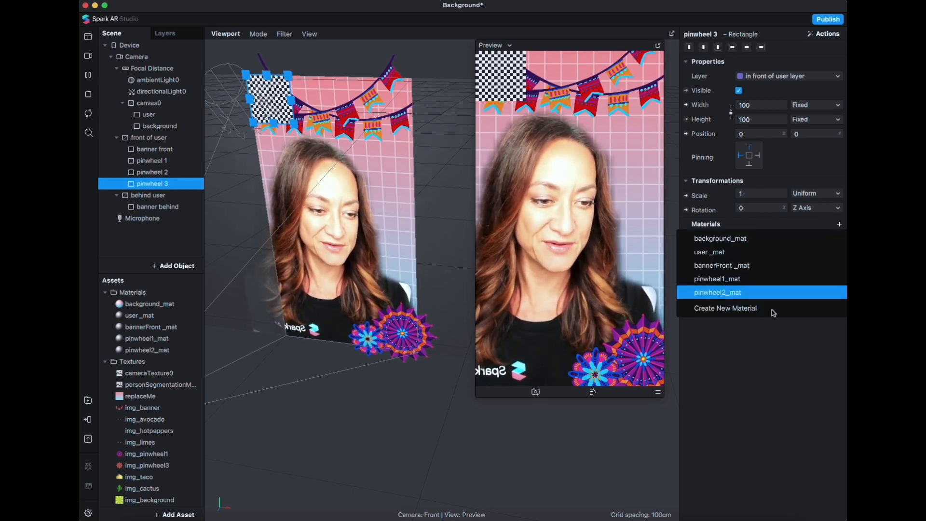
left_click(755, 312)
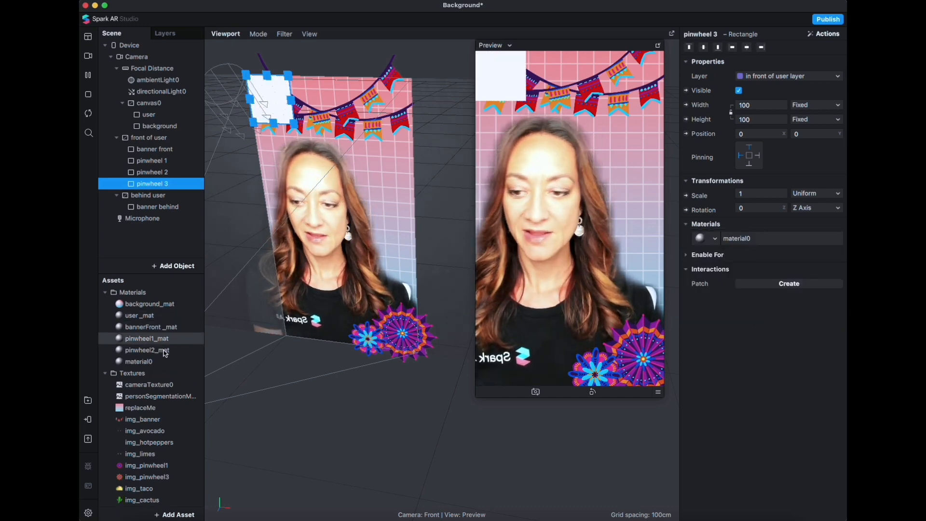
double_click(144, 362)
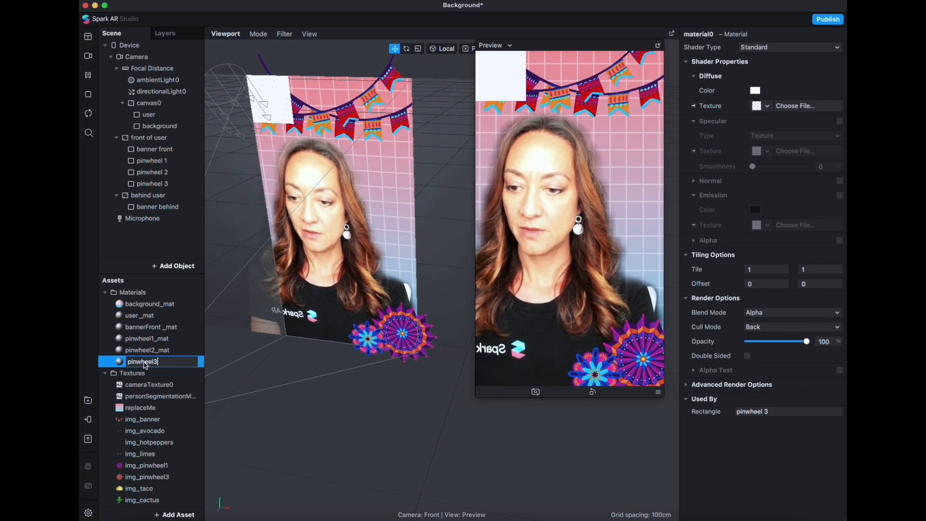
type("pinwheel3_mat")
key("Return")
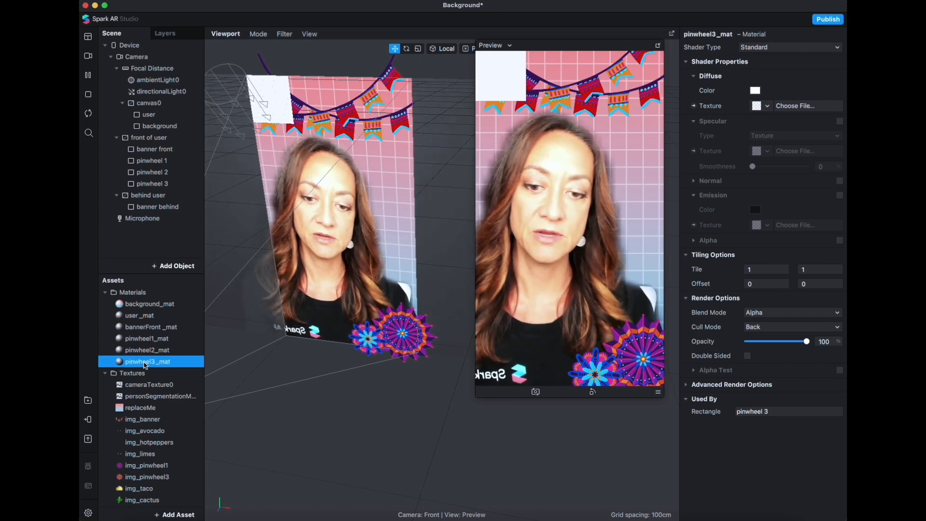
Use img_pinwheel3 as the diffuse texture of pinwheel3_mat.
left_click(766, 107)
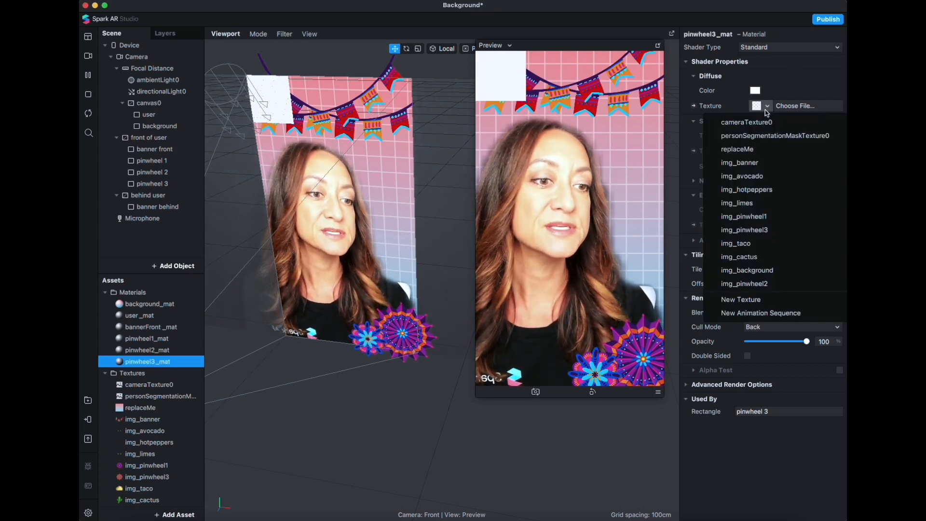
left_click(773, 231)
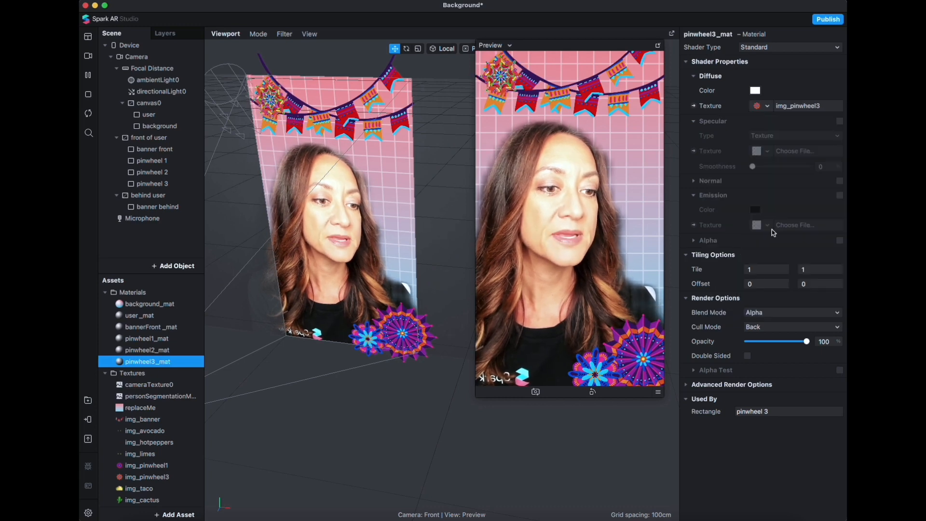
left_click_drag(511, 82, 491, 72)
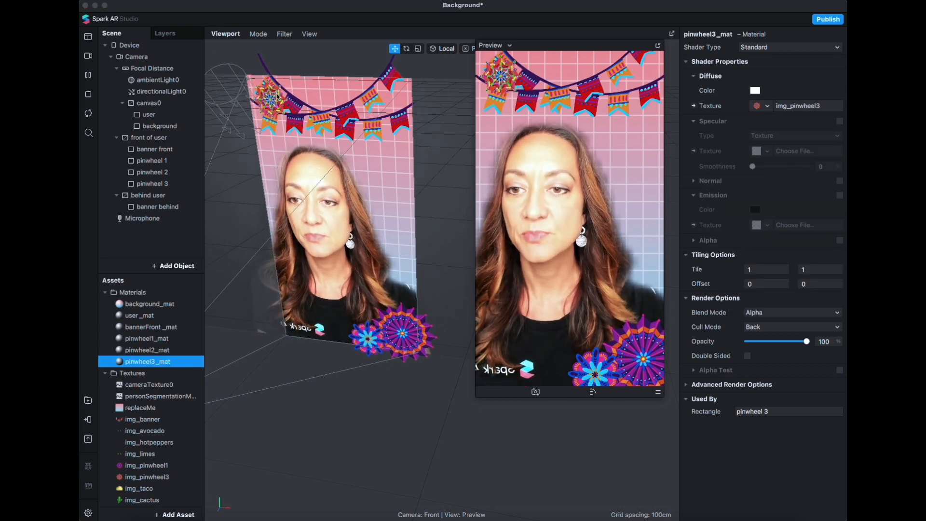
Enlarge pinwheel 3 to about 219 by 214 at position -71, 502, and pin it to the left and bottom edges of its canvas.
left_click(280, 121)
left_click_drag(275, 107, 290, 322)
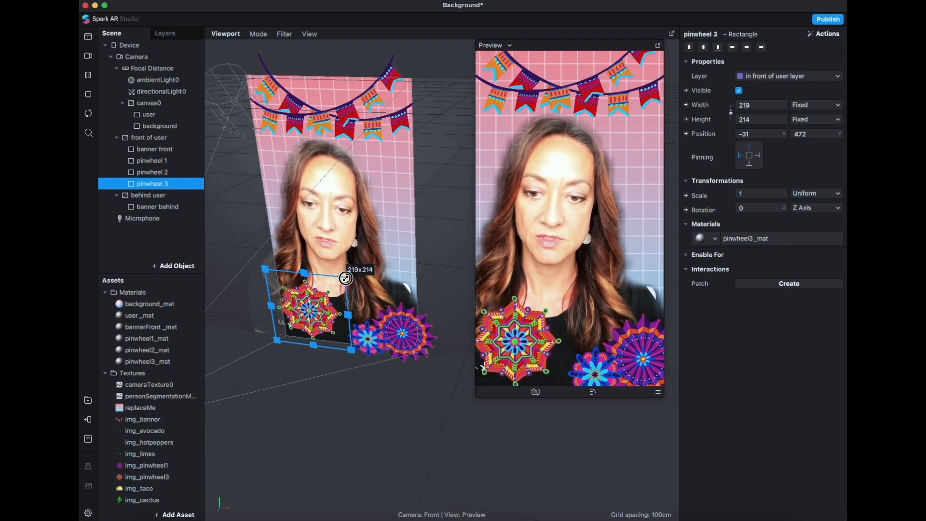
left_click_drag(294, 335, 301, 320)
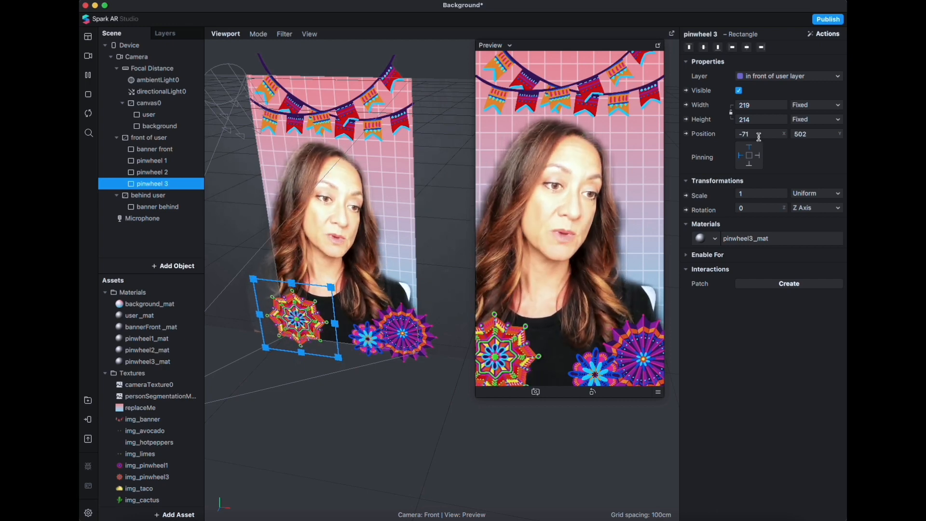
left_click(748, 166)
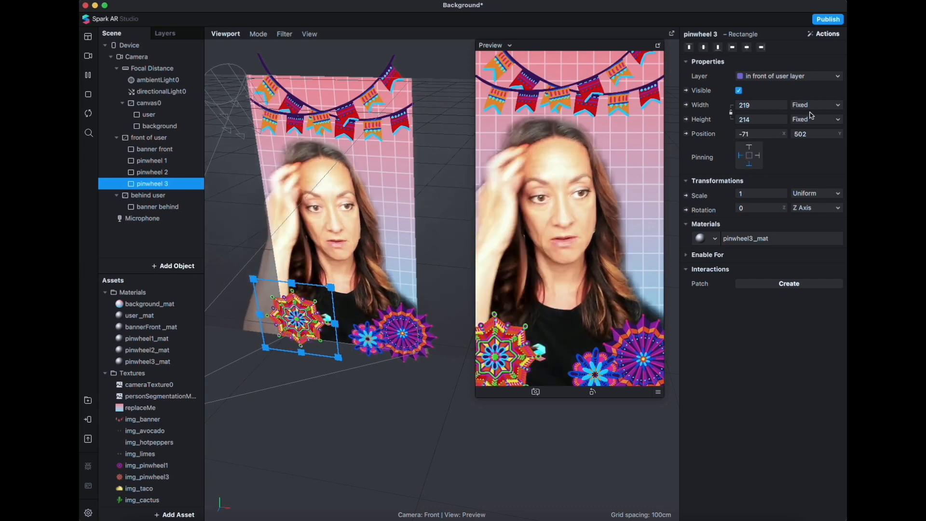
mouse_move(753, 160)
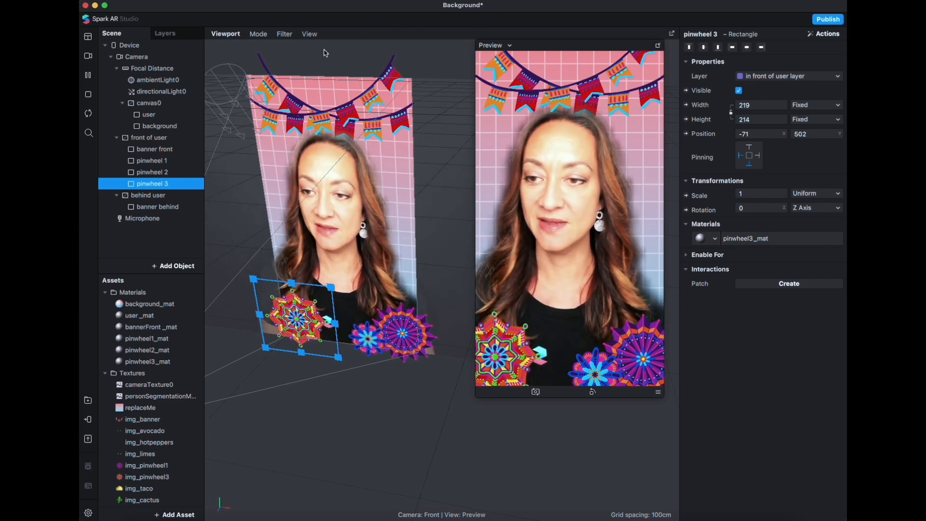
Add a rectangle to the front of user canvas, ordered directly before pinwheel 3, and place it at about 0, 463.
left_click(152, 138)
right_click(152, 138)
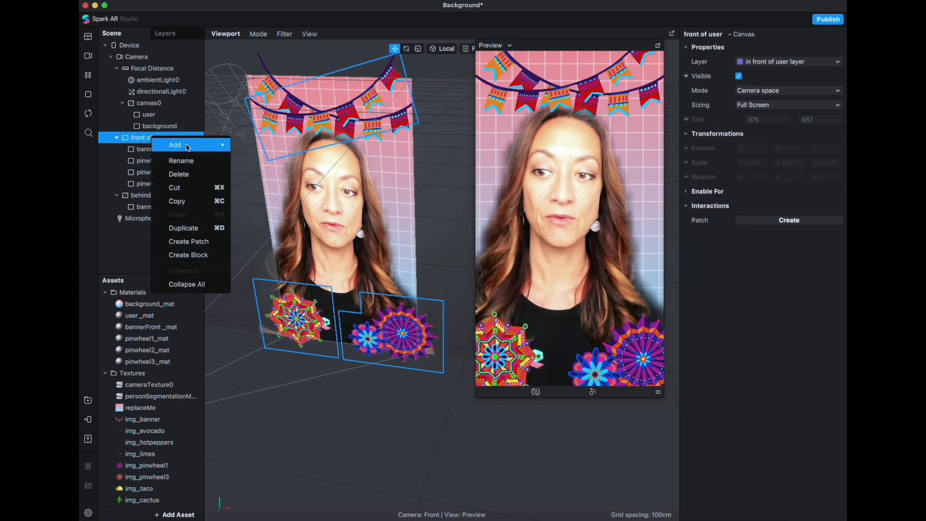
mouse_move(202, 145)
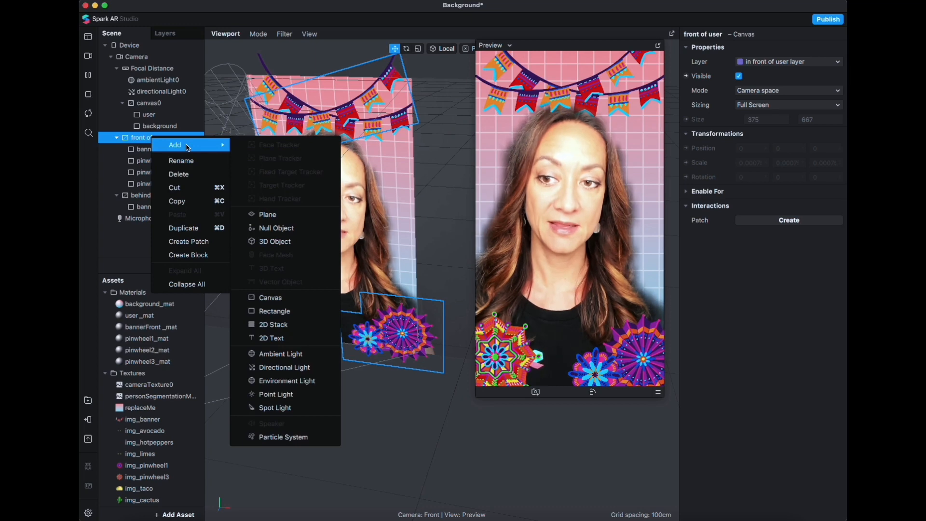
left_click(273, 311)
left_click_drag(279, 103, 302, 286)
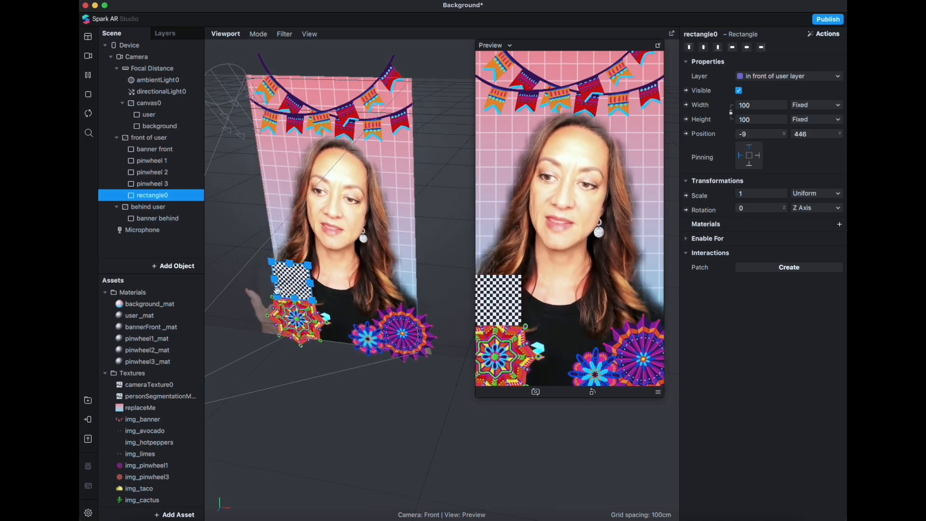
left_click_drag(158, 201, 161, 182)
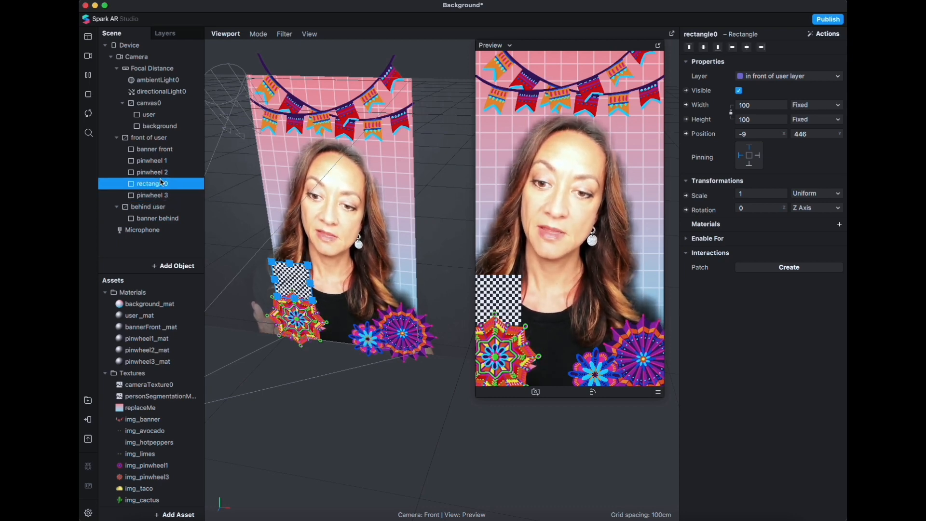
mouse_move(293, 283)
left_mouse_down()
mouse_move(298, 288)
mouse_move(294, 275)
left_mouse_up()
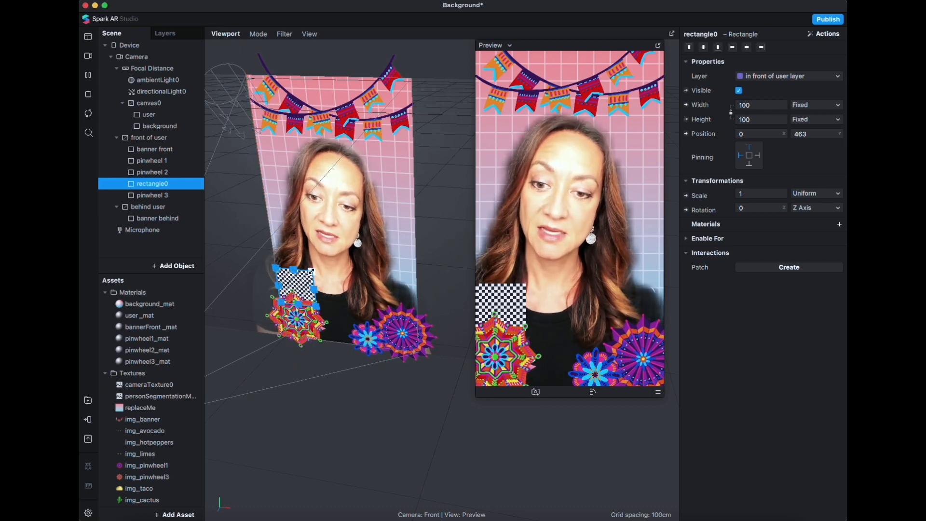
Enlarge the new rectangle to about 119 by 180 at position 0, 412, and rename it "cactus front".
left_click_drag(308, 275, 304, 278)
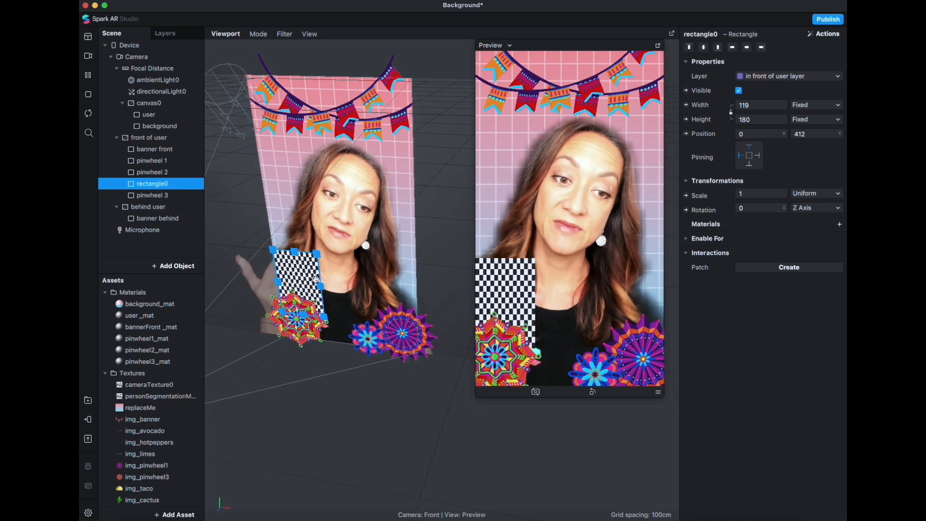
double_click(172, 185)
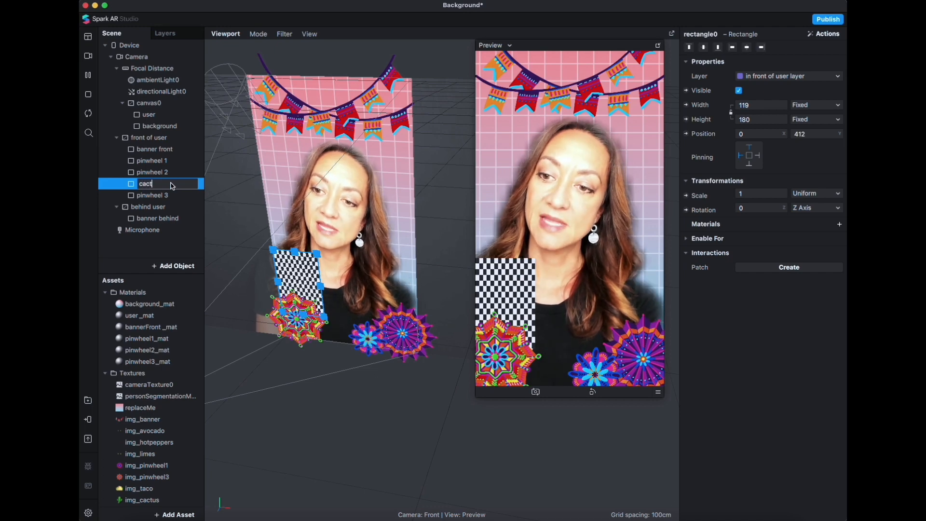
type("cactus front")
key("Return")
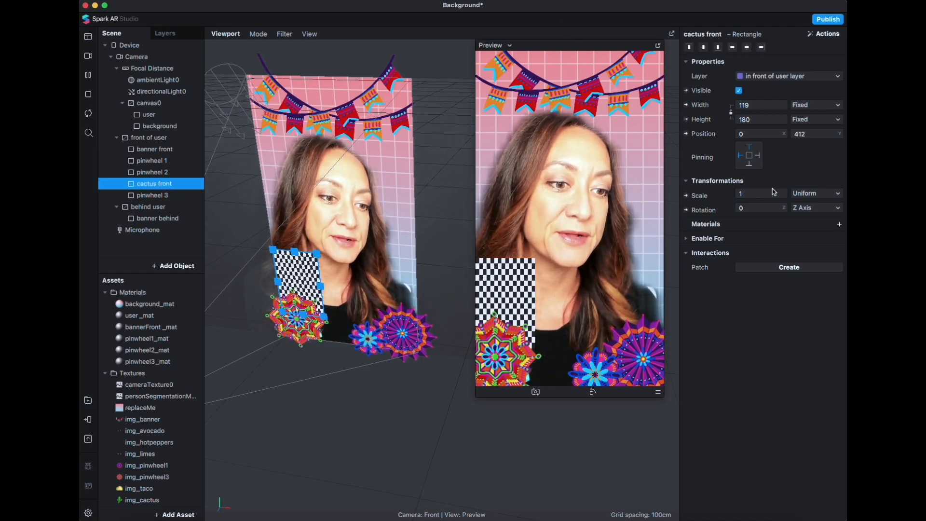
Create a new material for the cactus front rectangle and rename it "cactusFront_mat".
left_click(840, 225)
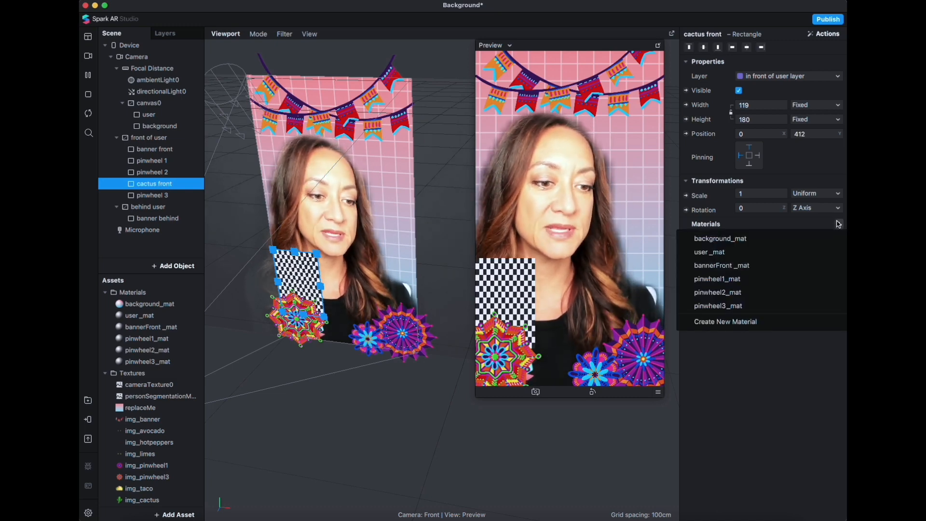
left_click(736, 322)
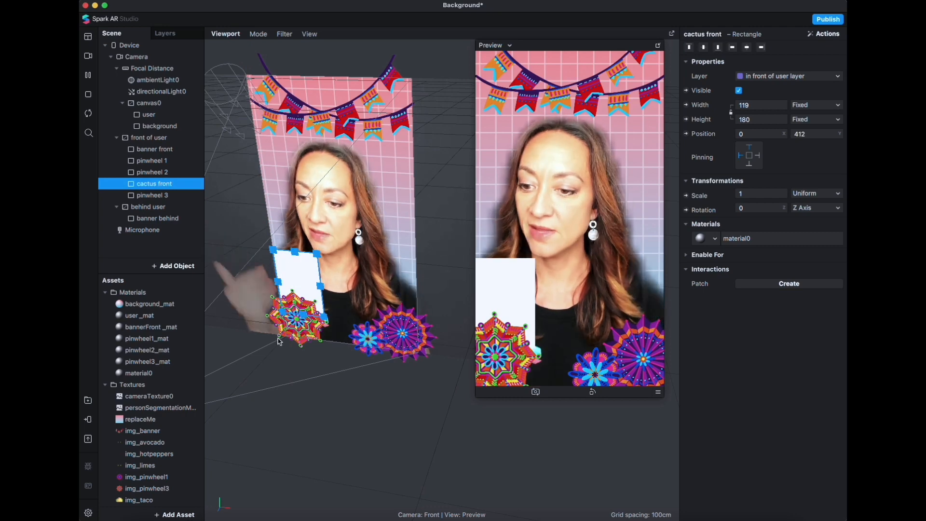
left_click(145, 374)
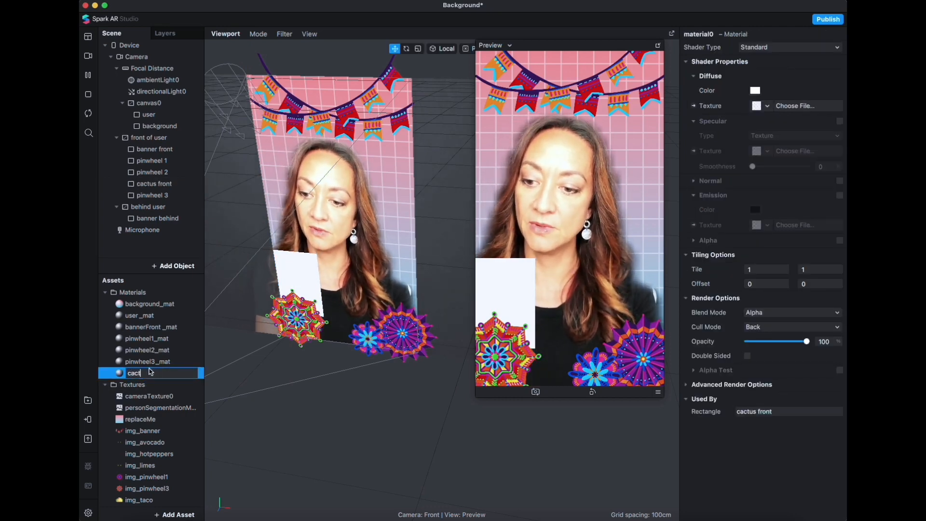
type("cactusFront_")
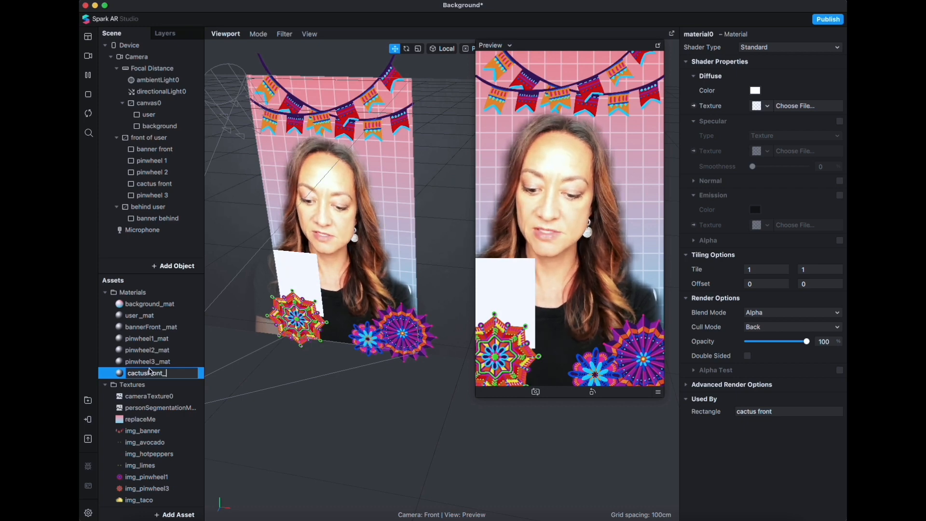
type("mat")
key("Return")
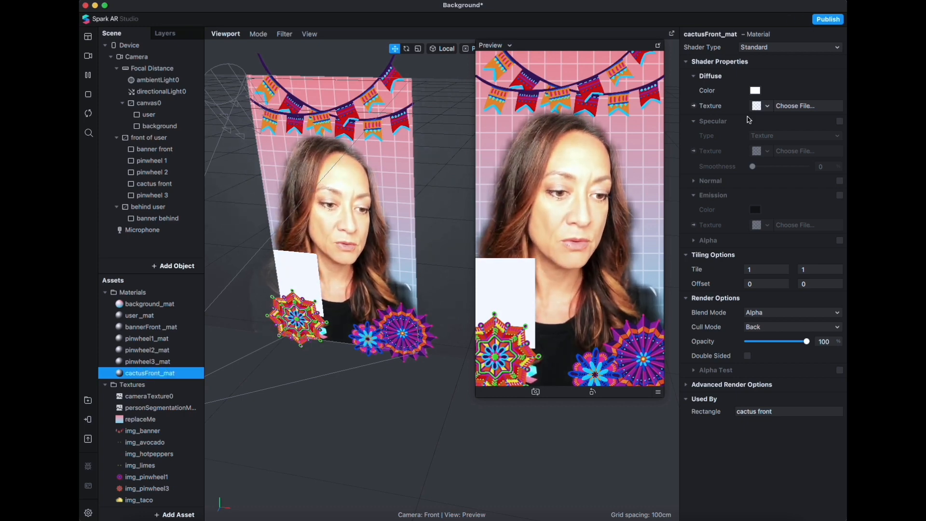
left_click(768, 106)
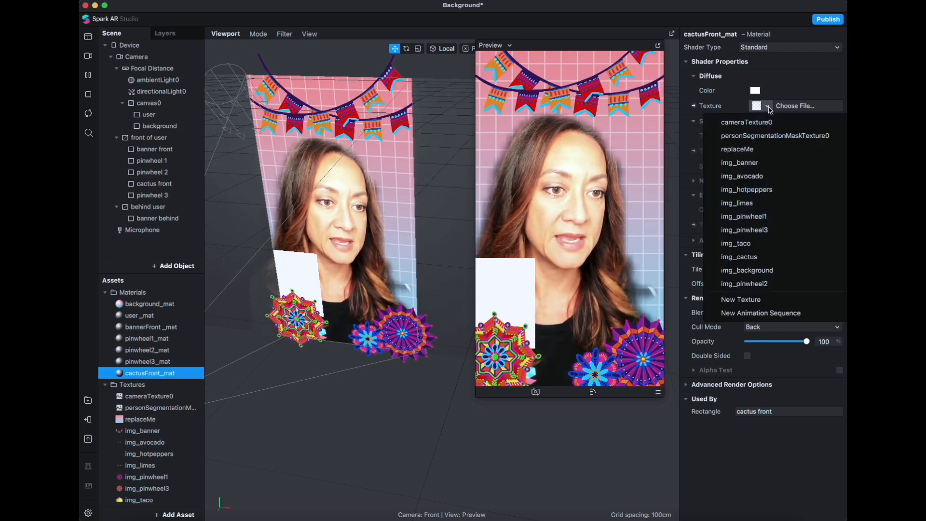
left_click(764, 303)
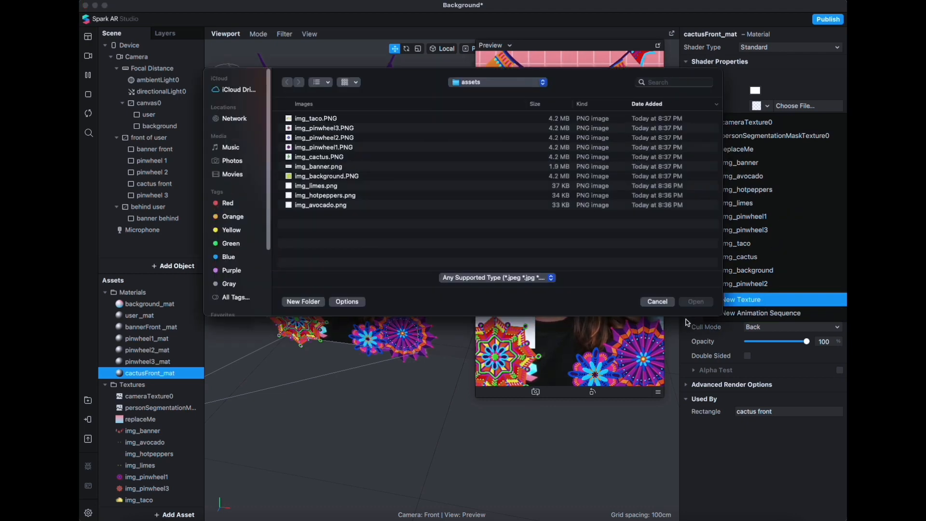
left_click(672, 307)
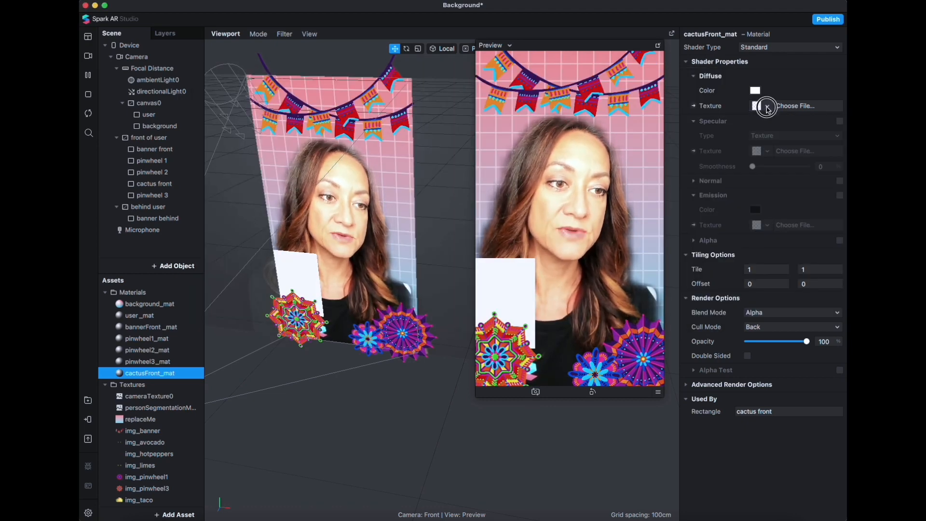
Use img_cactus as the diffuse texture of cactusFront_mat.
left_click(767, 107)
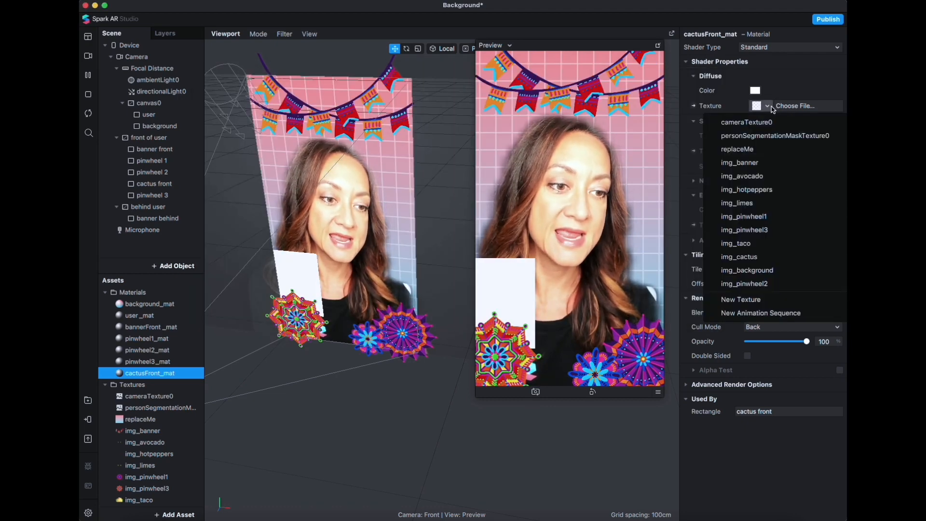
left_click(758, 256)
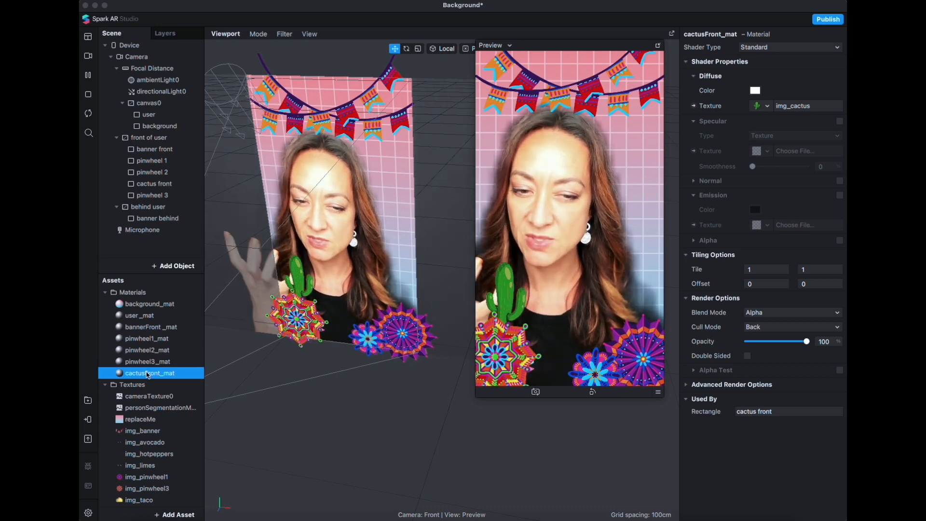
Enlarge the cactus front rectangle to about 190 by 235 and place it at about -48, 355, above pinwheel 3.
left_click(418, 48)
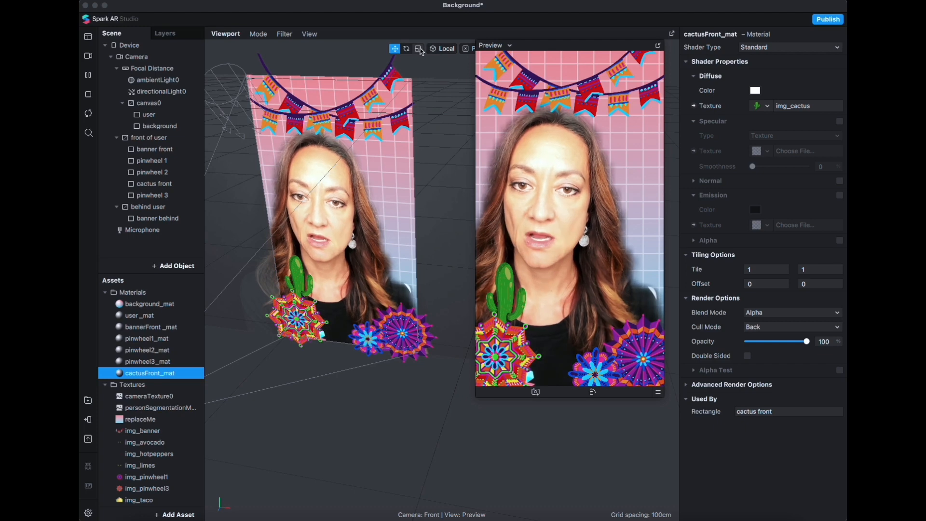
left_click(284, 283)
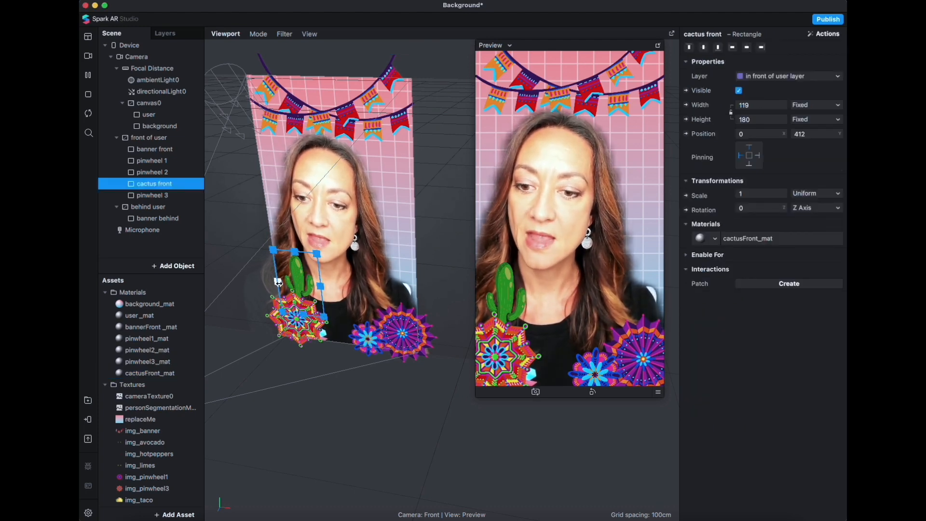
left_click_drag(279, 282, 293, 218)
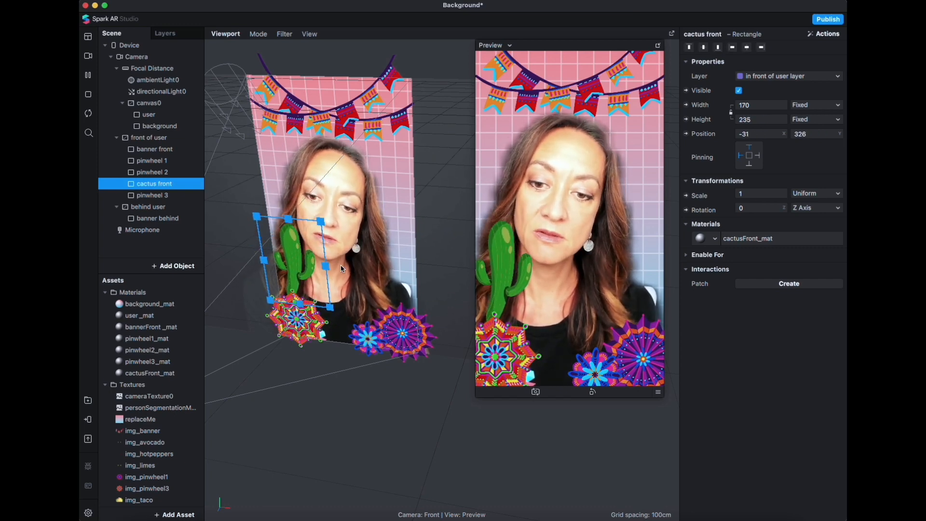
left_click_drag(325, 267, 300, 268)
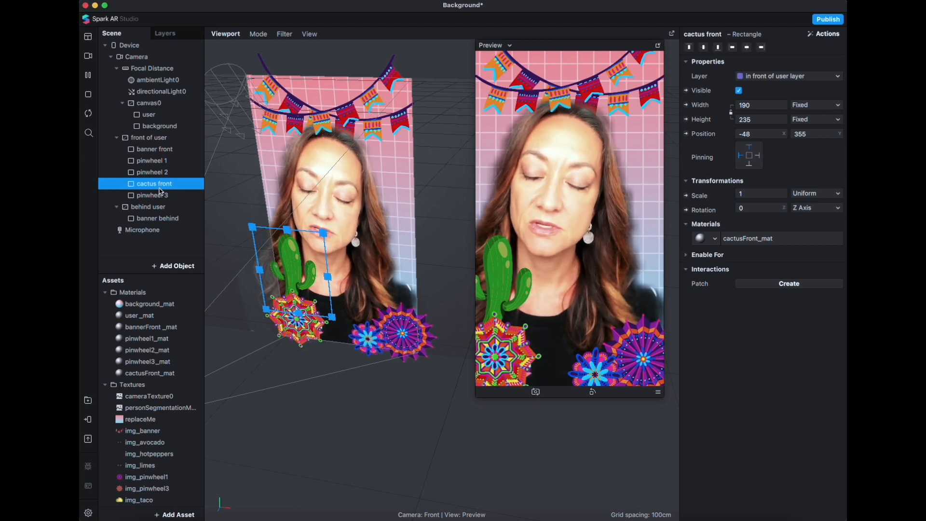
Set the shader type of cactusFront_mat to Flat.
left_click(143, 373)
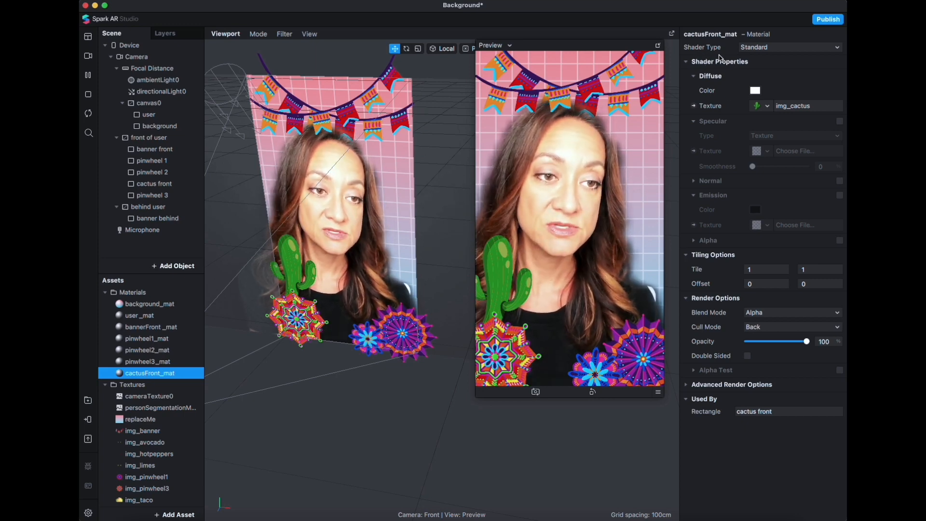
left_click(761, 47)
left_click(761, 50)
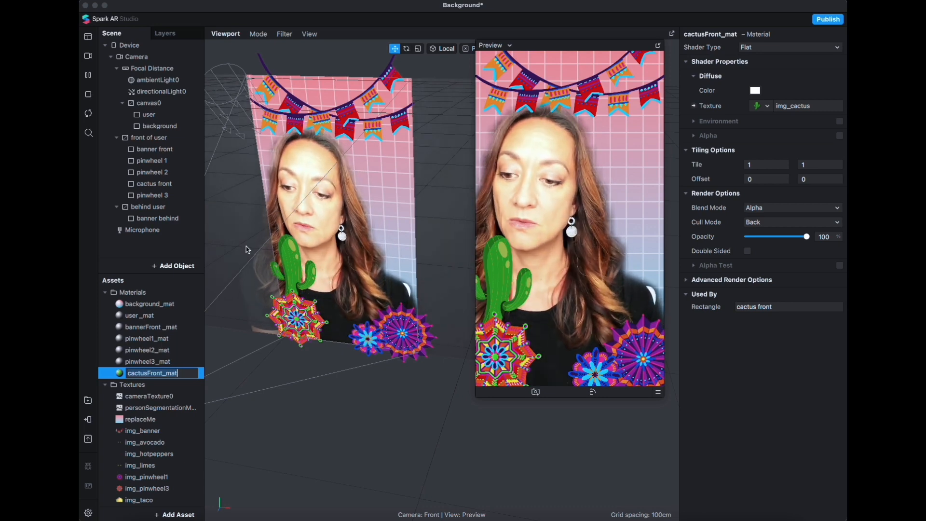
left_click(230, 387)
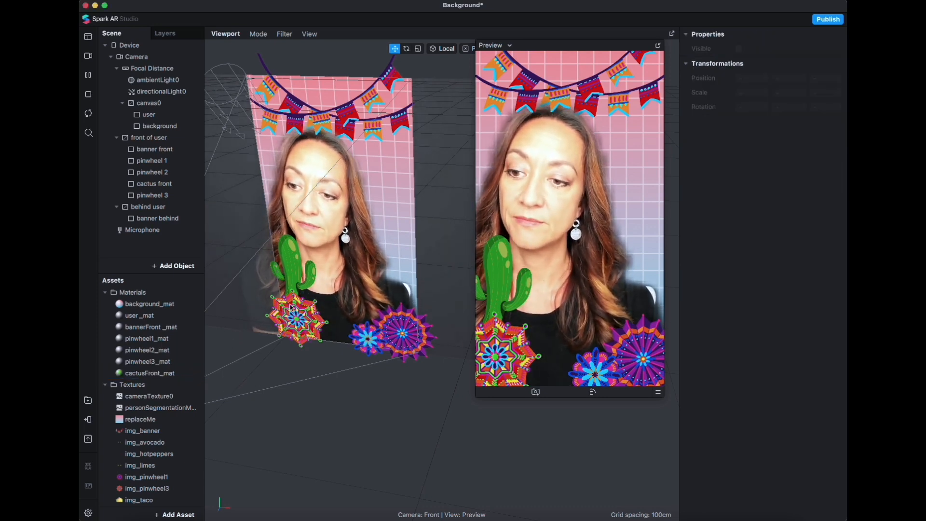
Add a rectangle to the behind user canvas, sized about 121 by 314 and placed at about 262, 182.
left_click(149, 207)
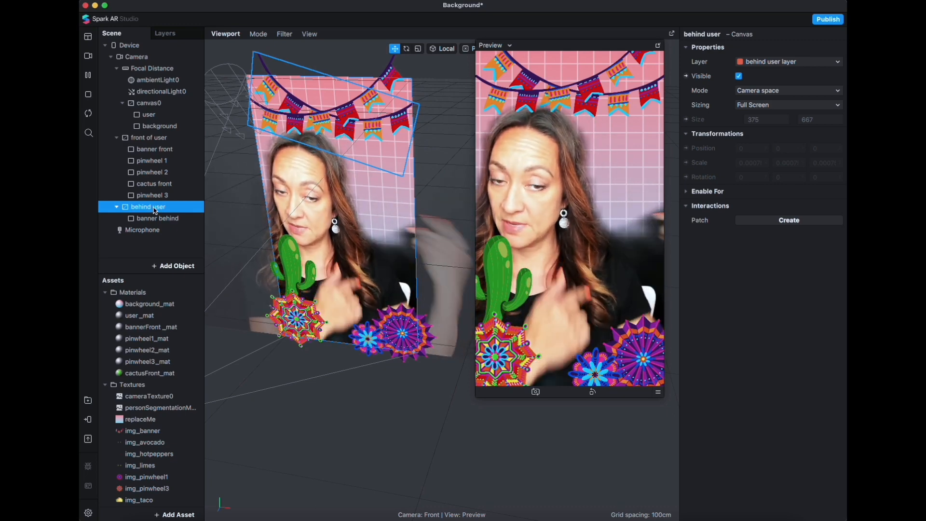
right_click(152, 211)
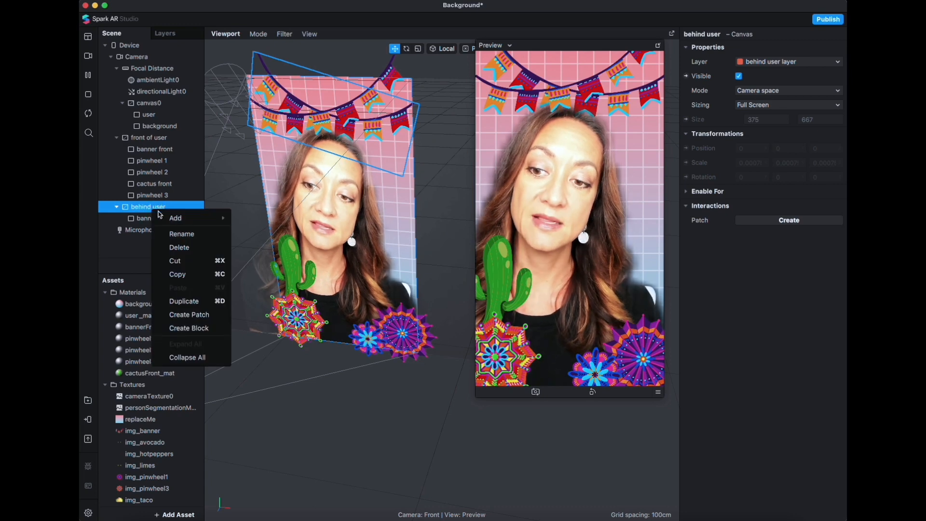
mouse_move(191, 218)
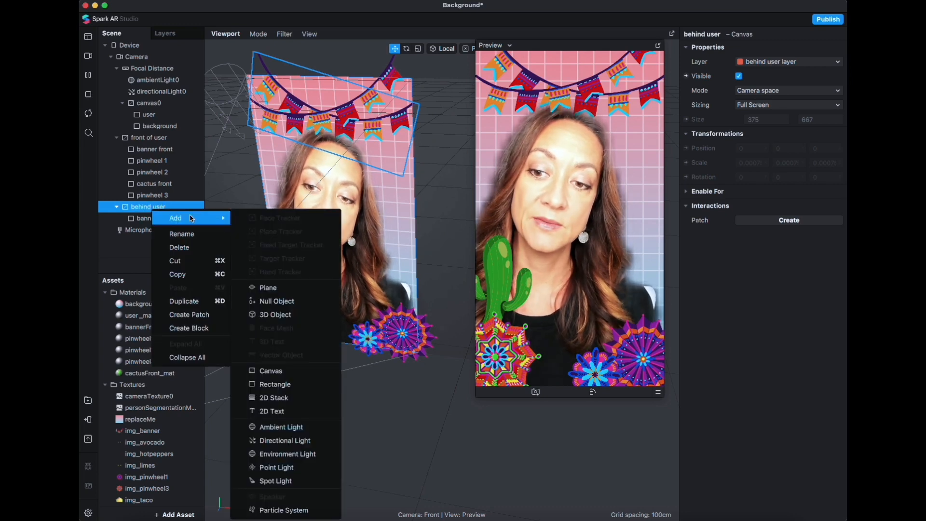
left_click(280, 385)
left_click_drag(273, 98, 386, 173)
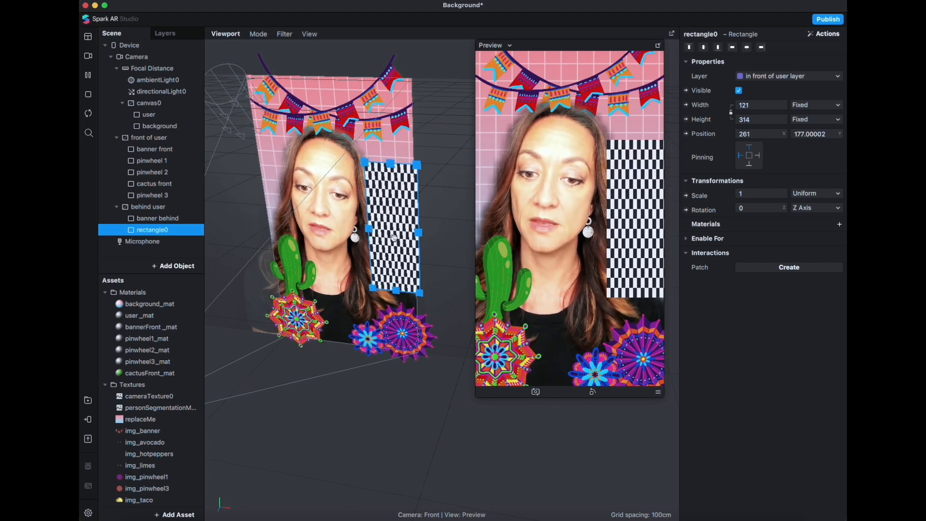
Assign the new rectangle to the behind user layer, matching its canvas and the banner behind rectangle.
left_click(776, 81)
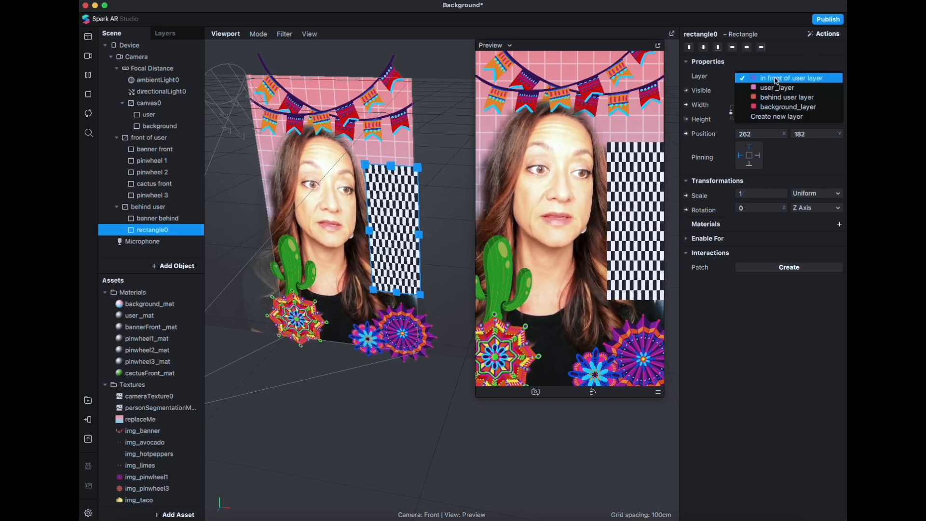
left_click(775, 97)
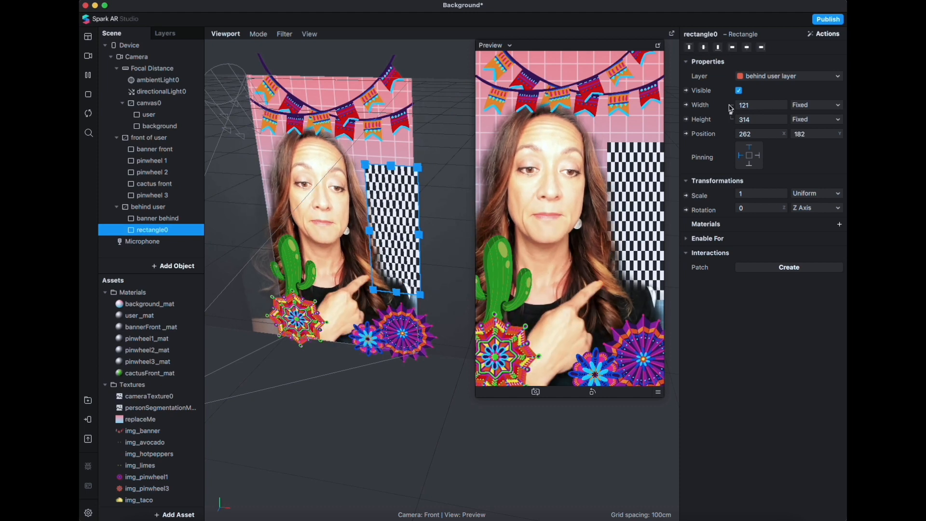
left_click(147, 206)
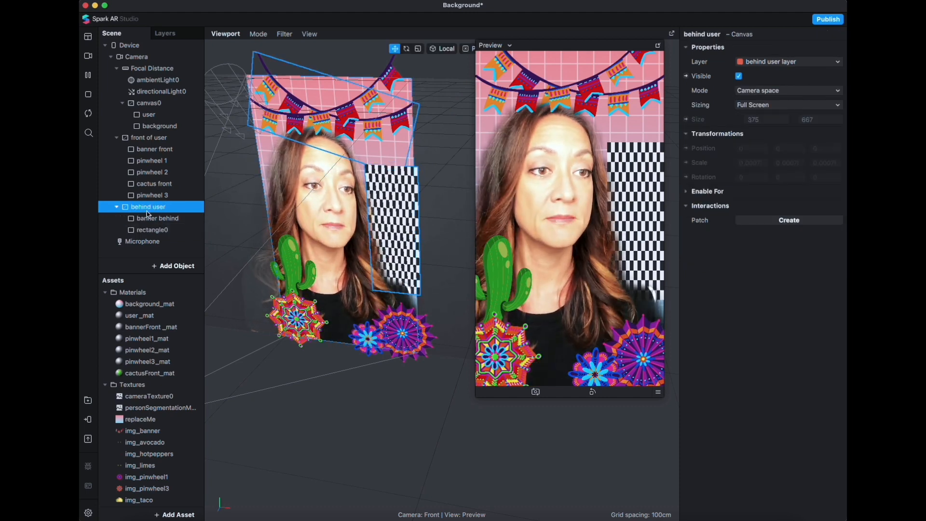
left_click(150, 221)
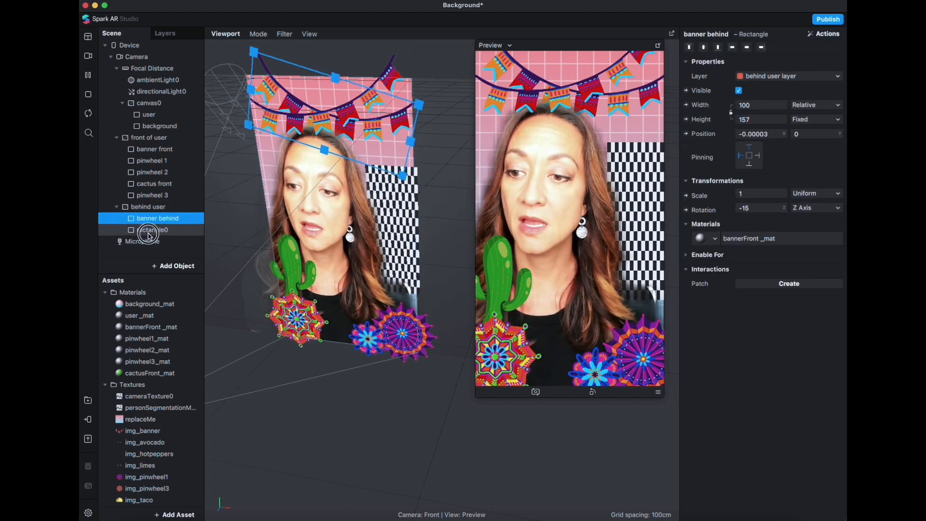
left_click(150, 230)
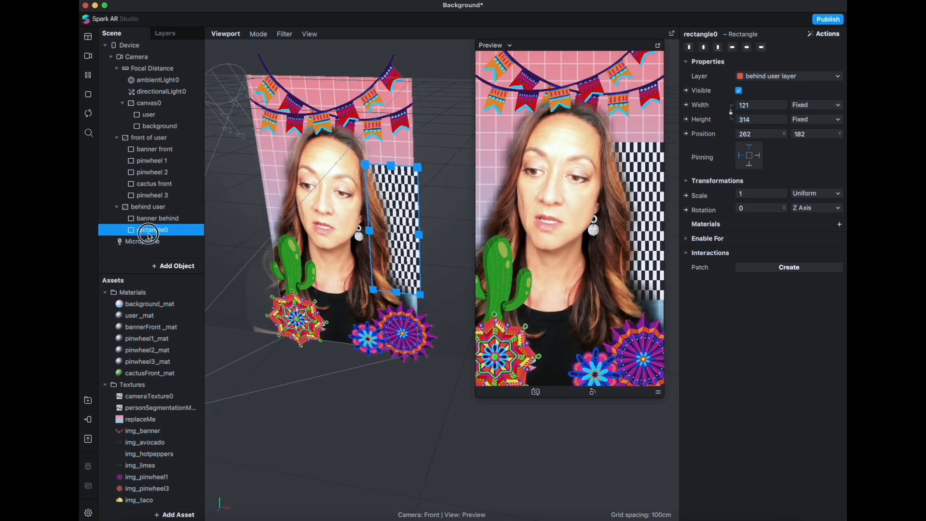
Rename the new rectangle in the behind user canvas as "cactus behind".
double_click(149, 230)
type("cac")
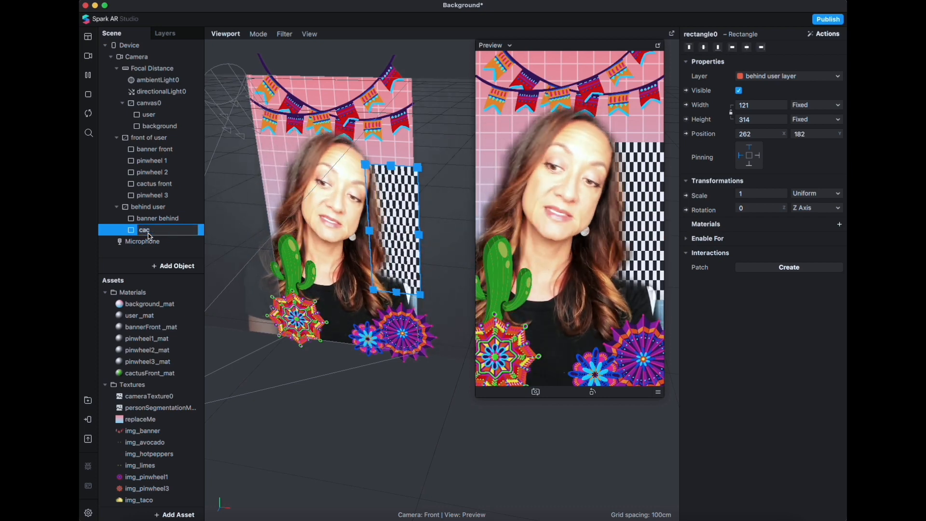
type("tus")
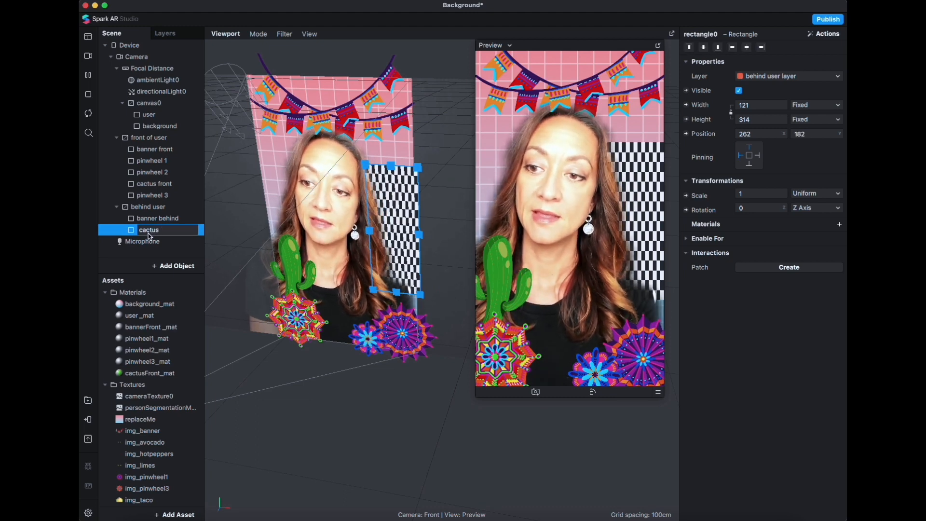
type(" behind")
key("Return")
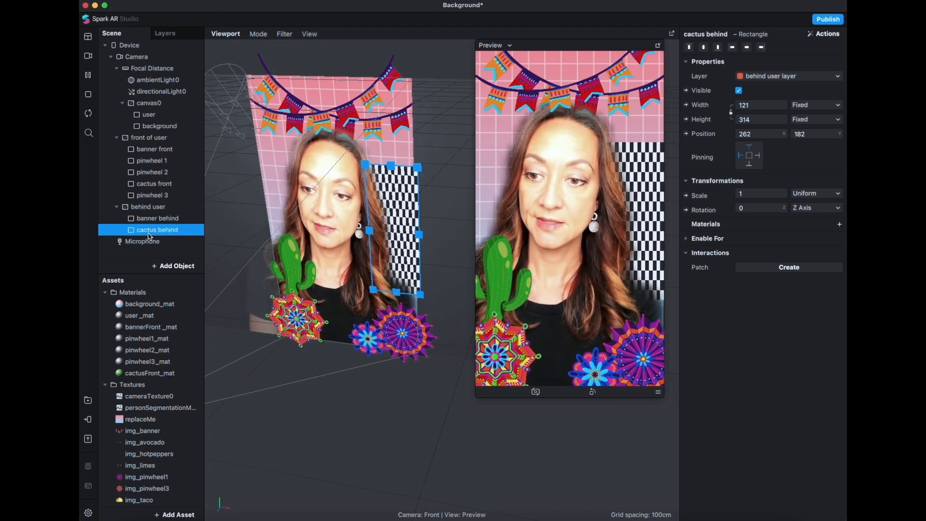
Create a material named "cactusBack_mat" for the cactus behind rectangle, using img_cactus as its diffuse texture.
left_click(840, 224)
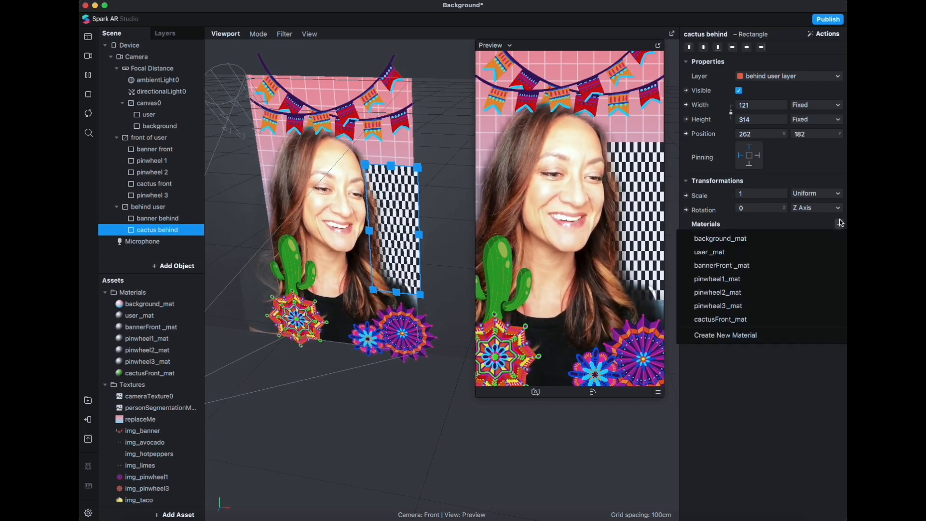
left_click(722, 337)
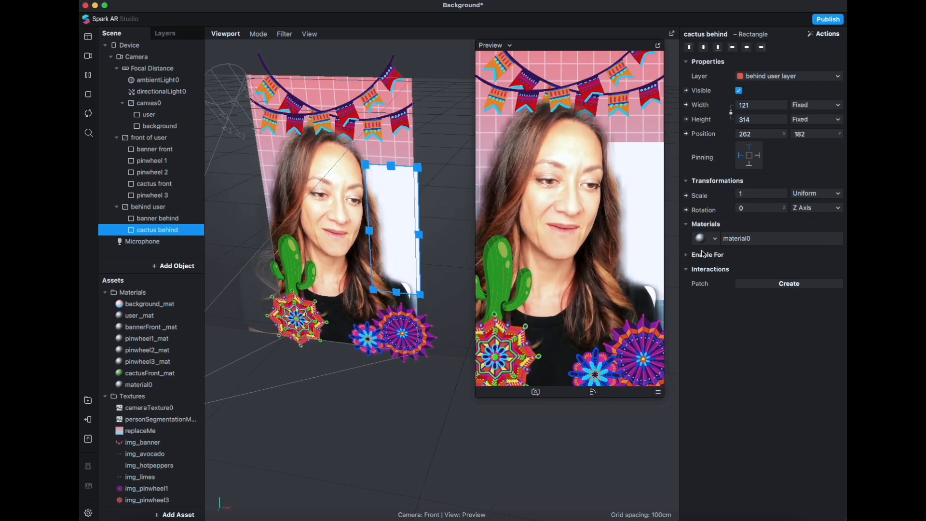
double_click(141, 385)
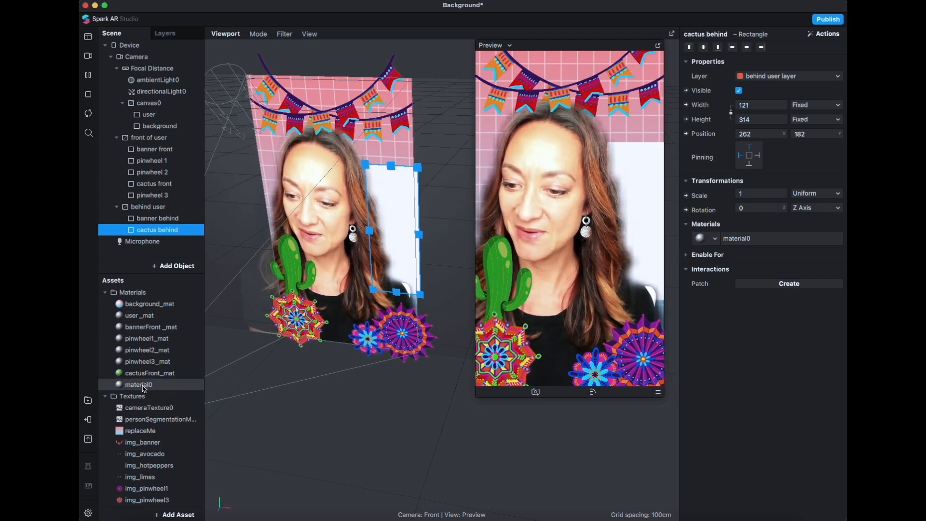
type("cac")
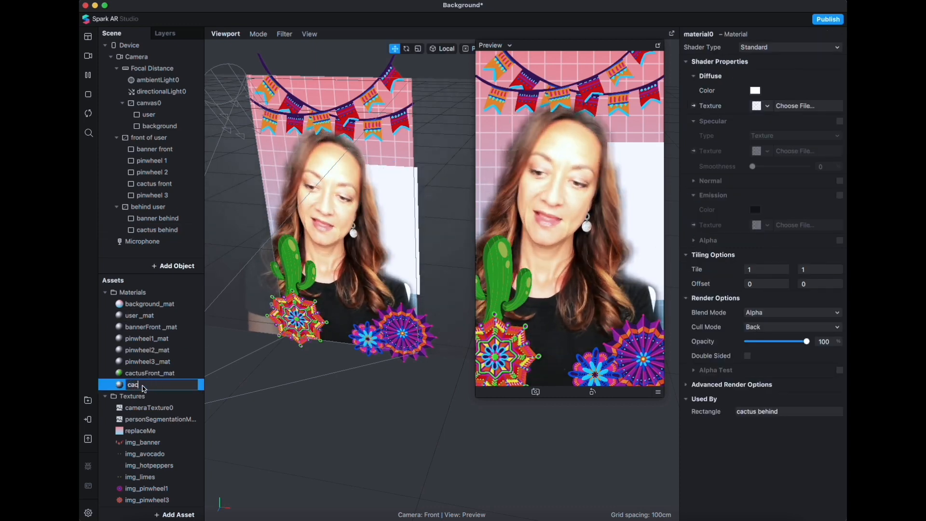
type("tusBack")
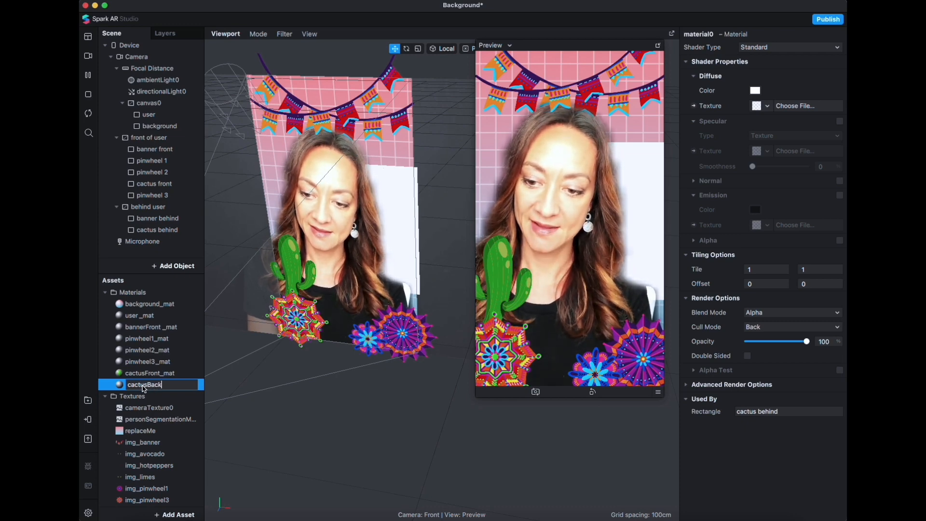
type("_")
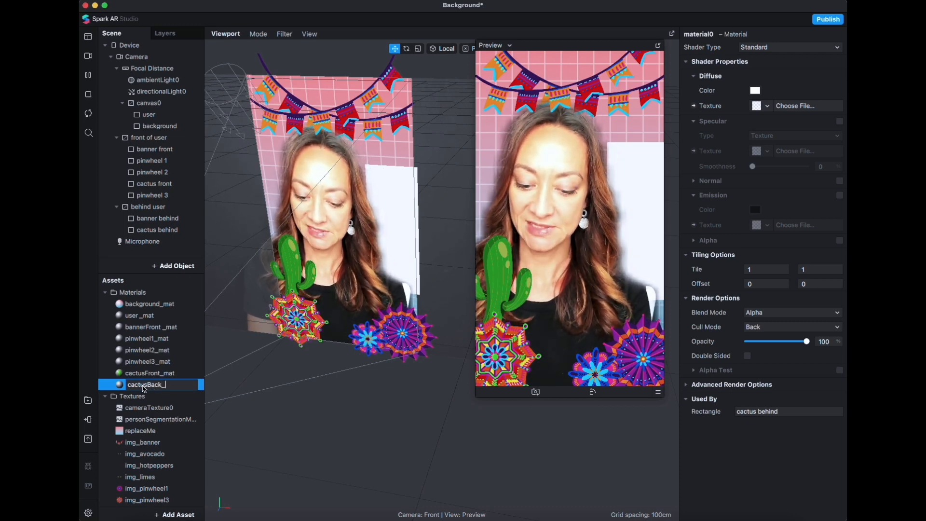
type("mat")
key("Return")
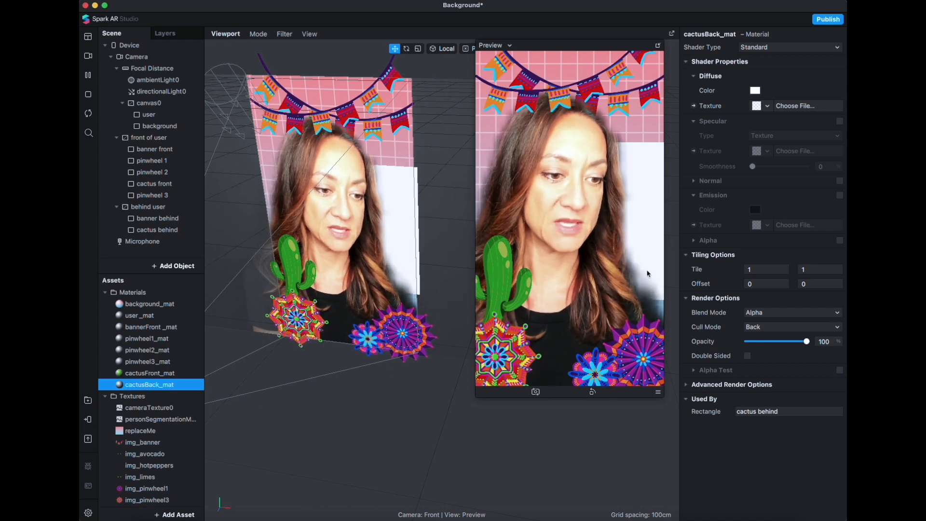
left_click(765, 106)
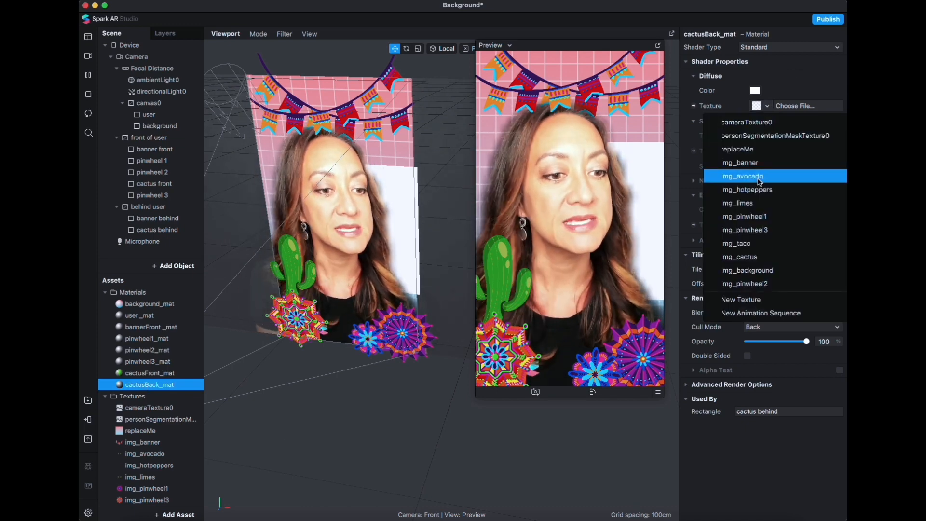
left_click(772, 254)
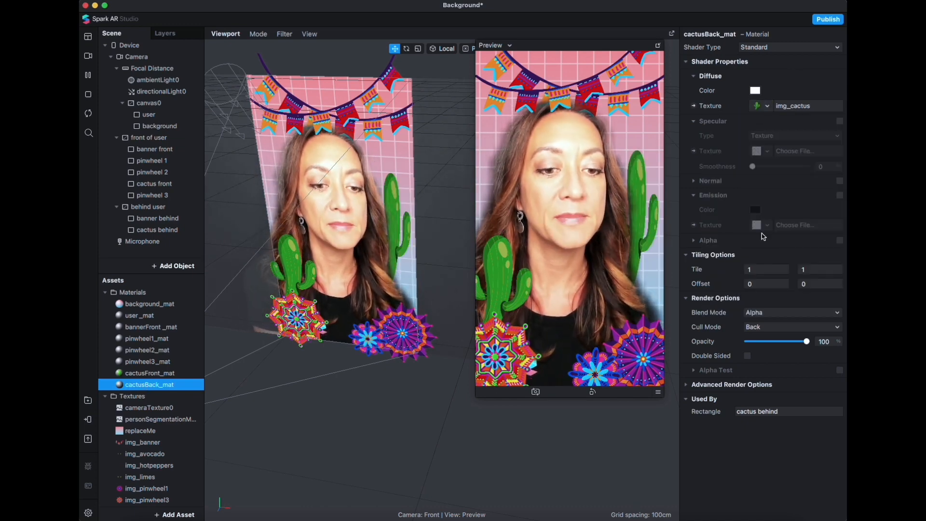
Resize the cactus behind rectangle to about 229 by 328 and place it at about 215, 183.
left_click(409, 215)
mouse_move(393, 167)
left_mouse_down()
mouse_move(395, 187)
mouse_move(396, 176)
left_mouse_up()
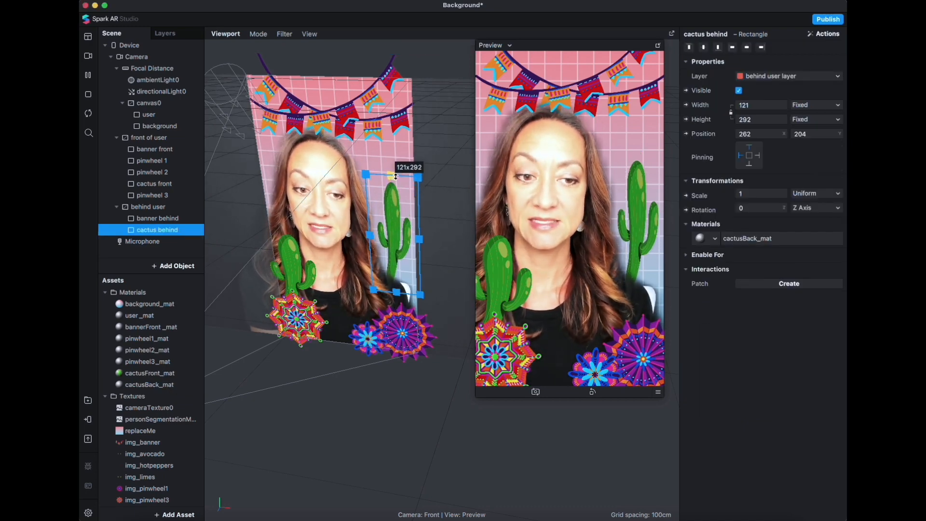
left_click_drag(370, 235, 400, 220)
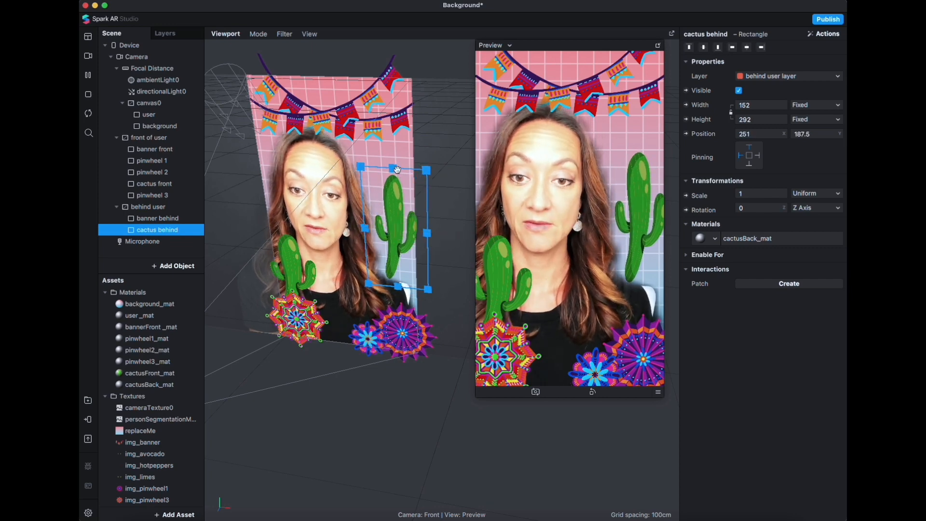
left_click_drag(397, 170, 397, 156)
left_click_drag(366, 223, 393, 245)
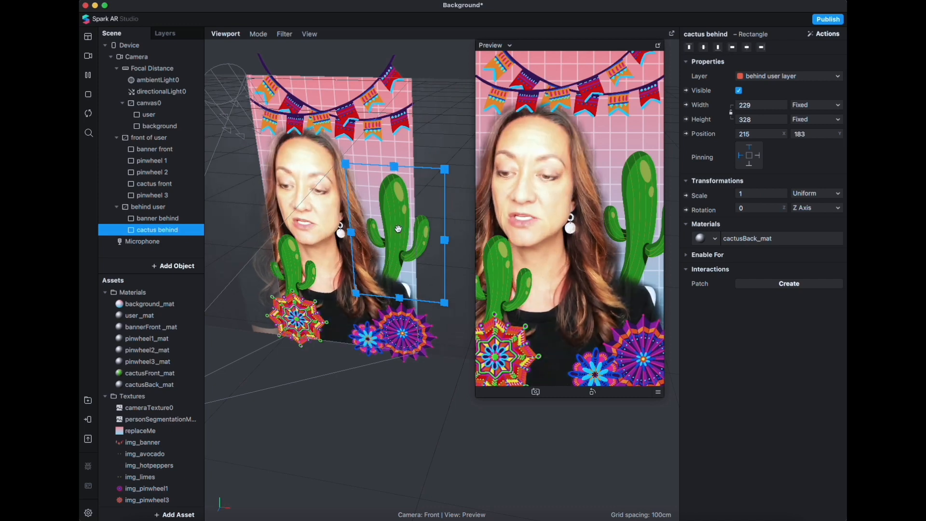
Make cactusBack_mat double sided and mirror the cactus behind rectangle with a per-axis rotation of -180 around Y.
left_click(154, 385)
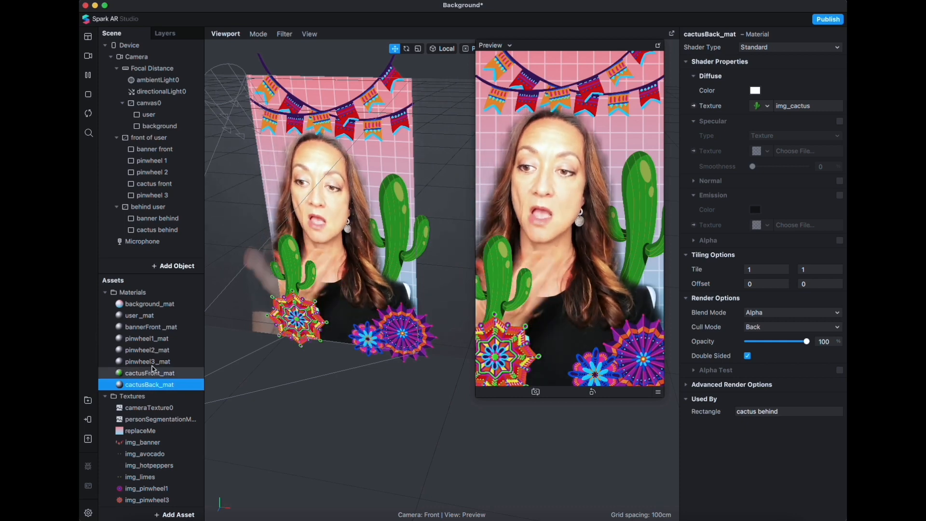
left_click(165, 231)
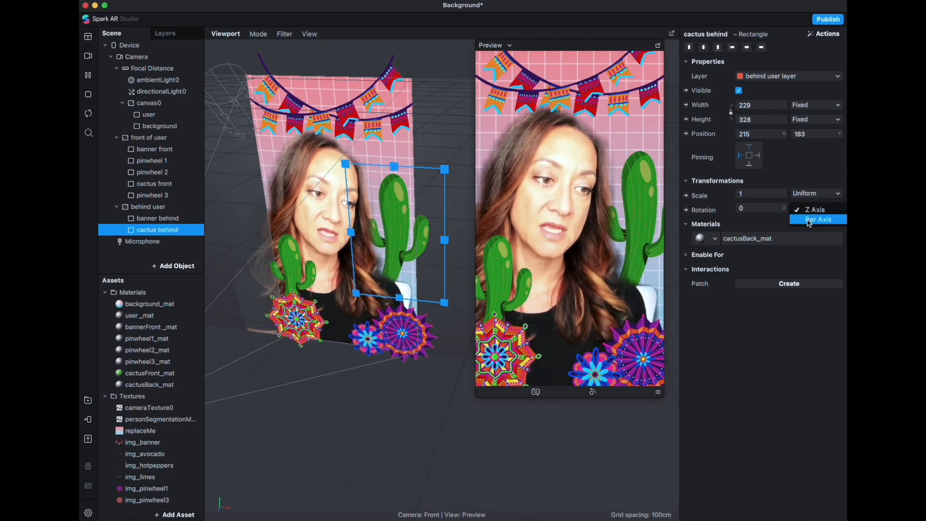
left_click(810, 221)
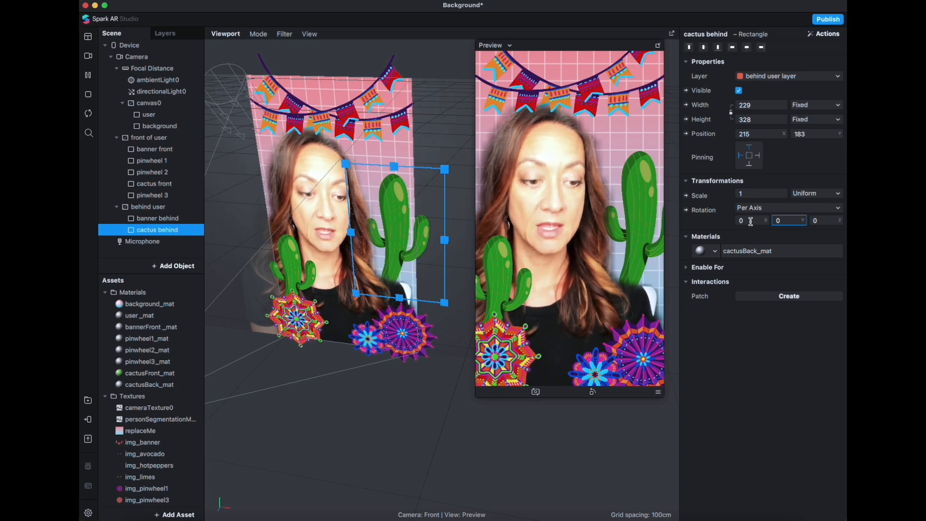
type("-18")
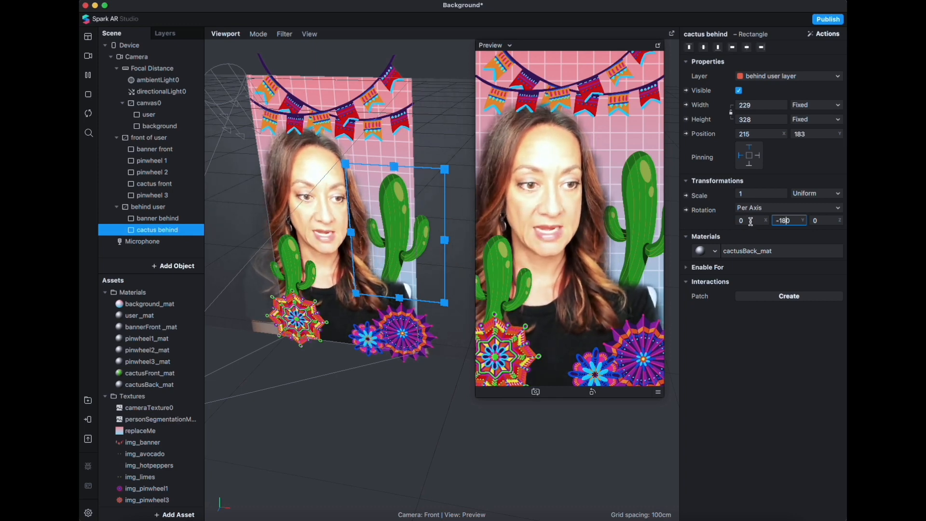
key("Return")
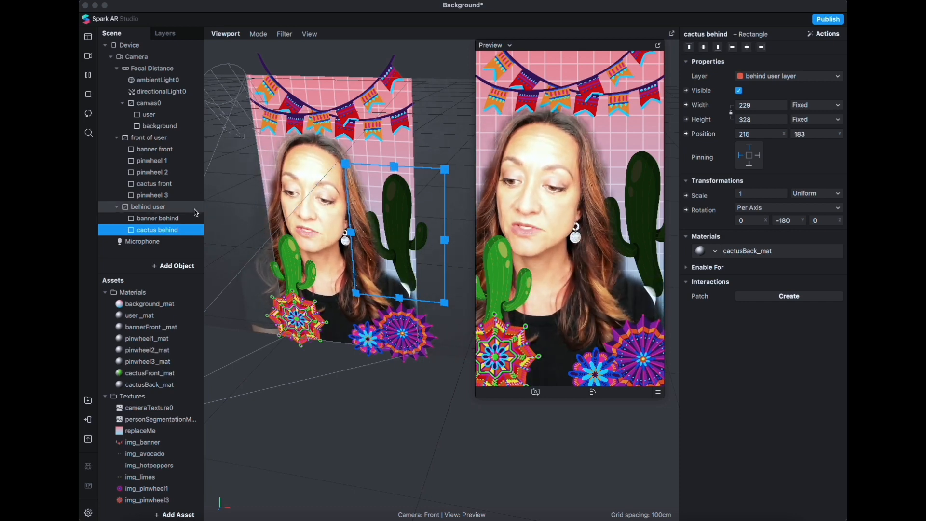
Set the shader type of cactusBack_mat to Flat.
left_click(152, 385)
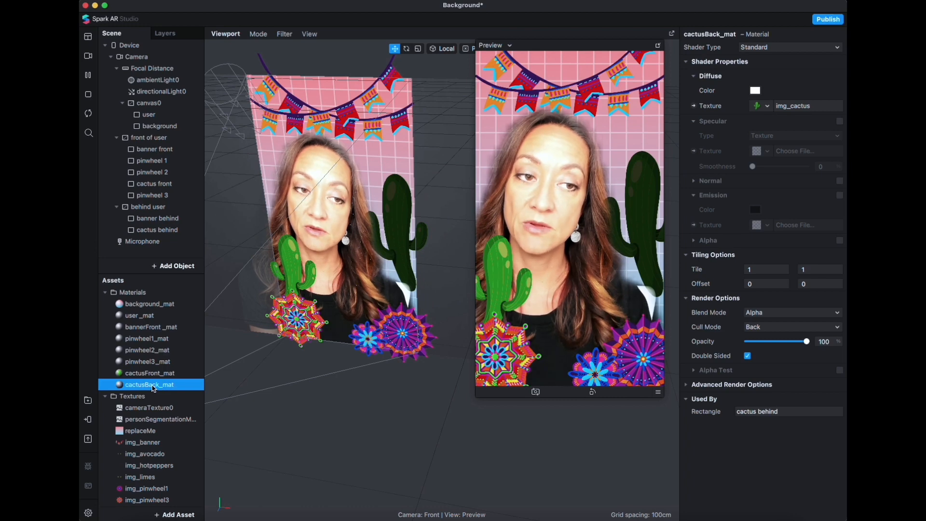
left_click(756, 49)
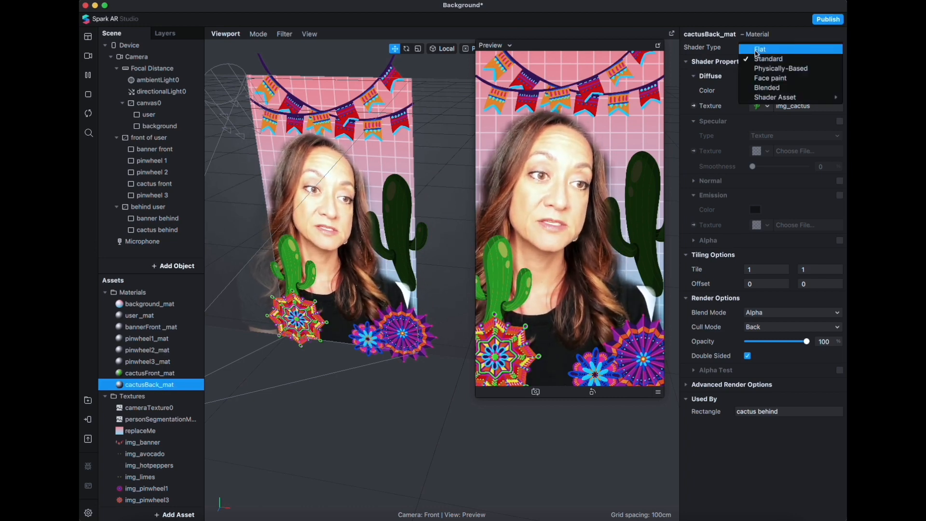
left_click(760, 50)
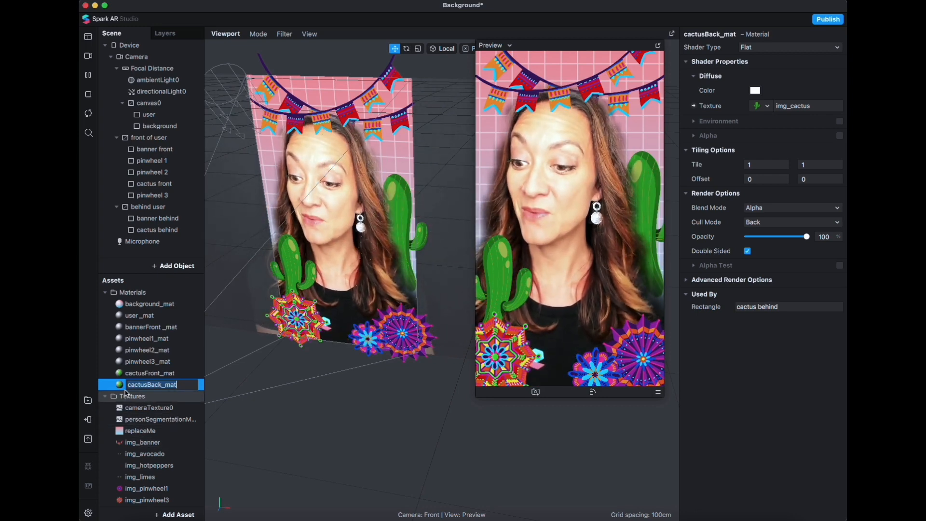
Move the cactus behind rectangle to a position of about 221, 210.
left_click(157, 230)
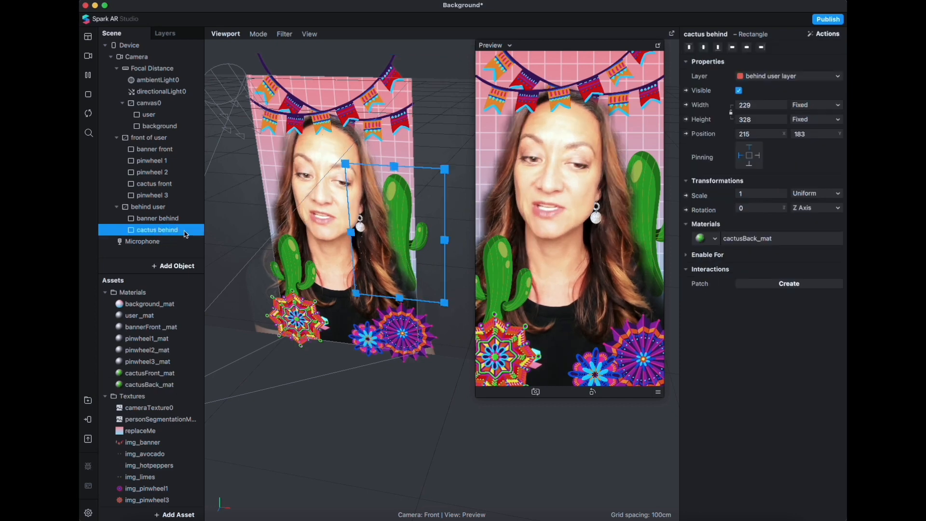
left_click(396, 224)
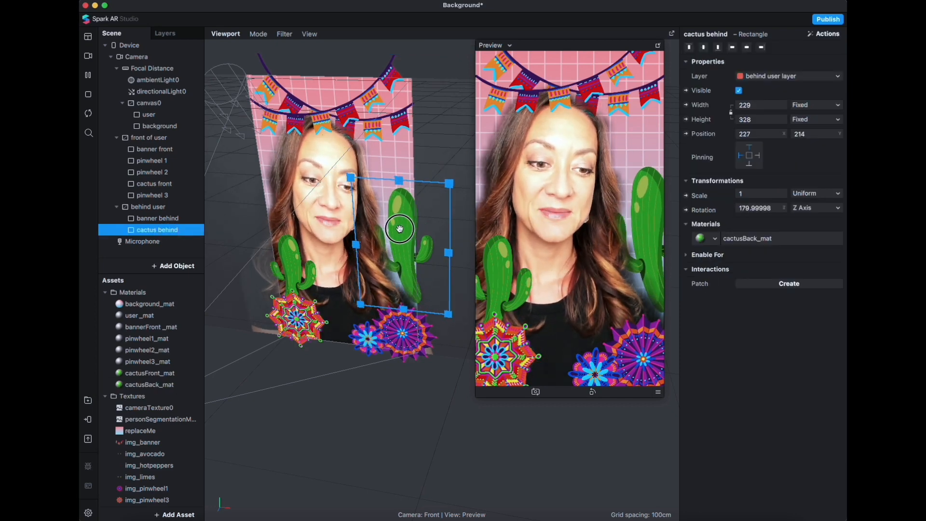
left_click_drag(396, 224, 397, 233)
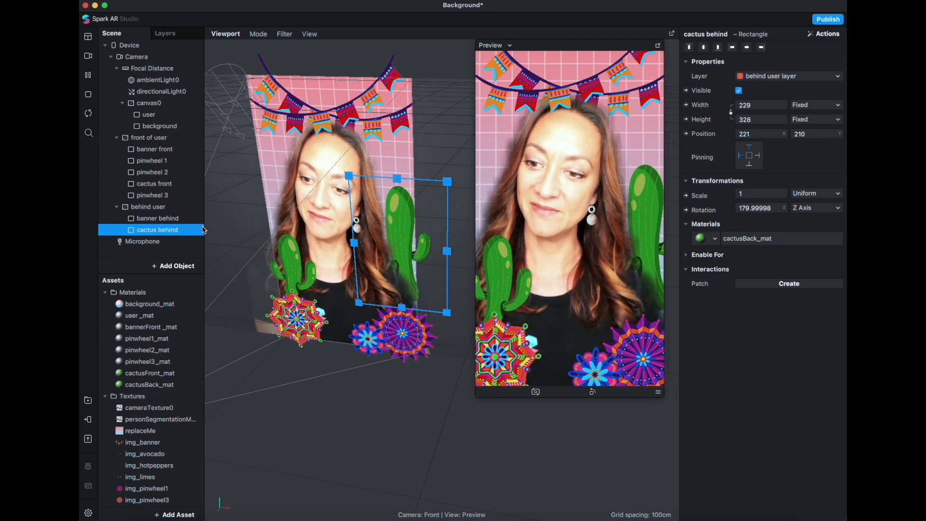
Replace the background rectangle's image by setting the diffuse texture of background_mat to img_background.
left_click(346, 88)
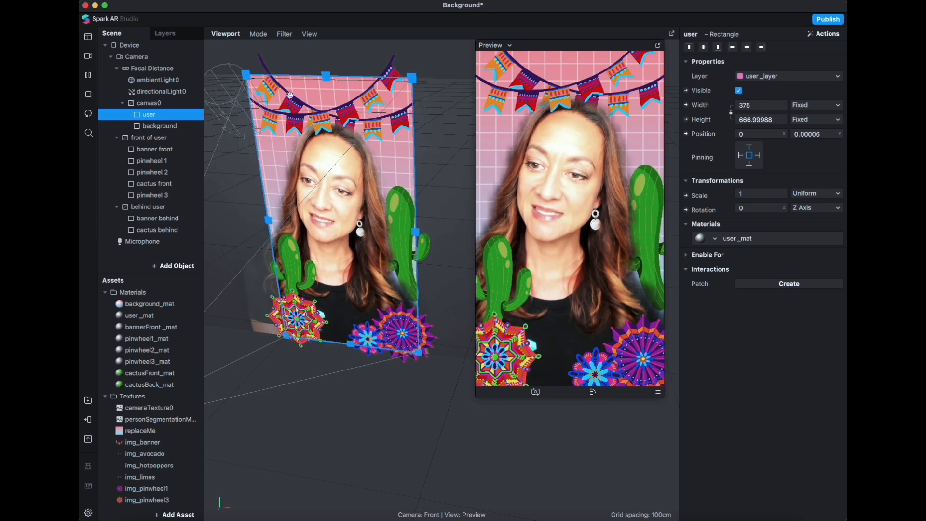
left_click(156, 128)
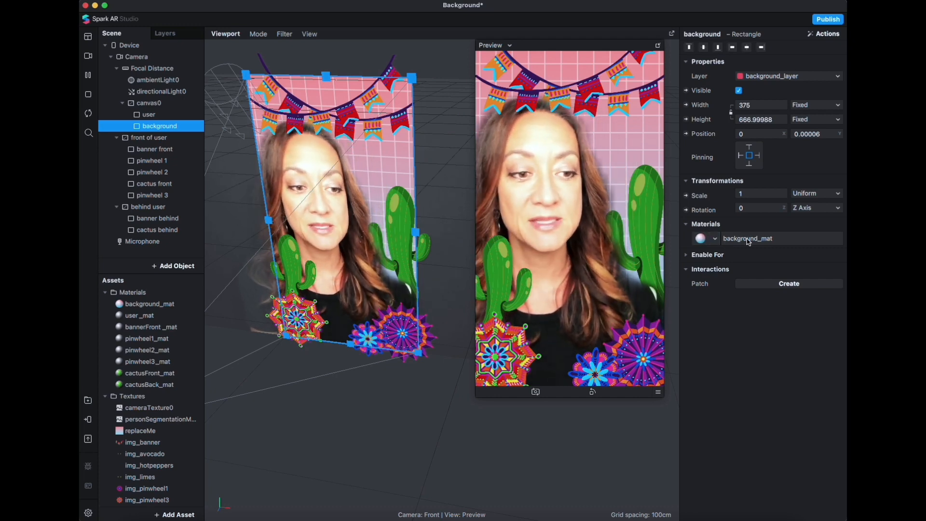
left_click(155, 307)
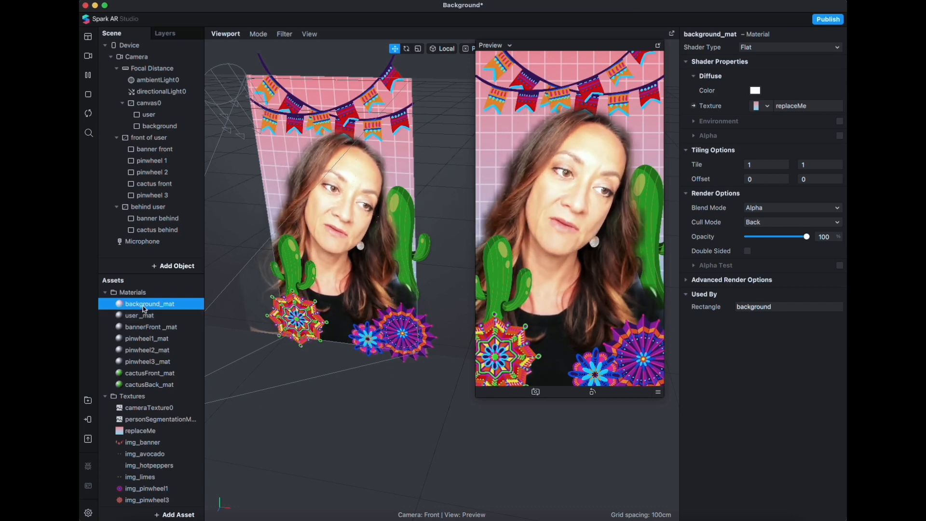
left_click(768, 107)
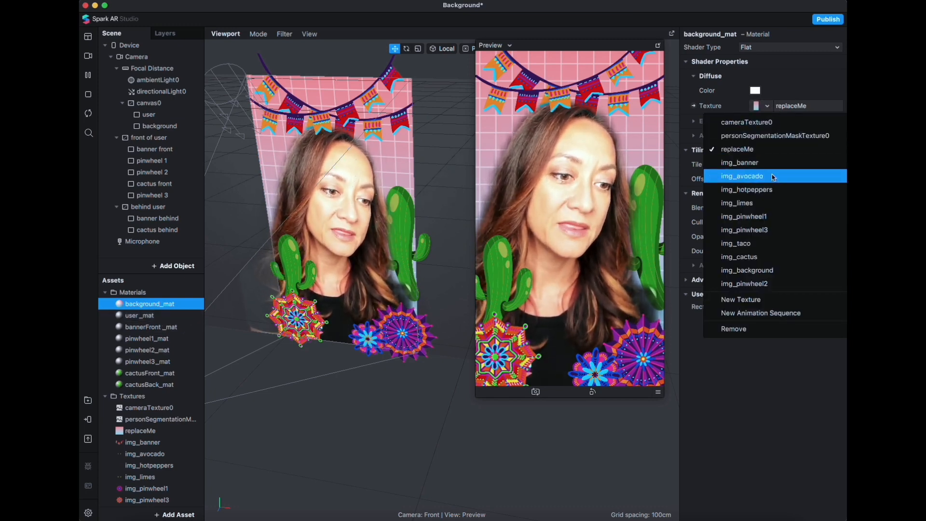
left_click(771, 270)
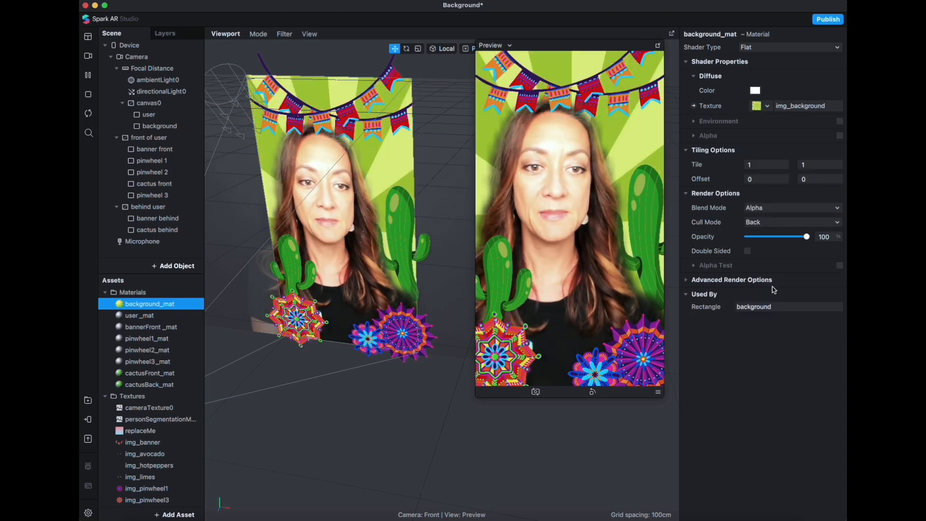
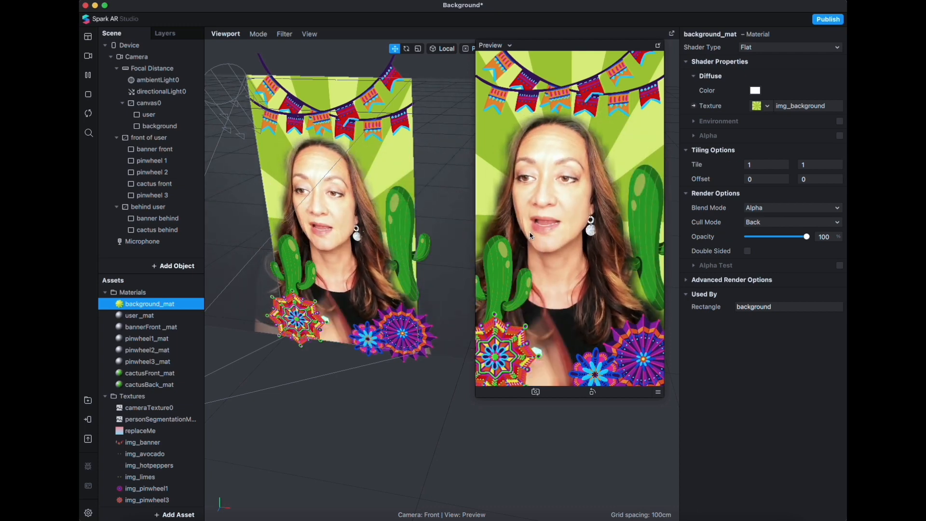
Add a face tracker under the Camera in the scene.
left_click(128, 45)
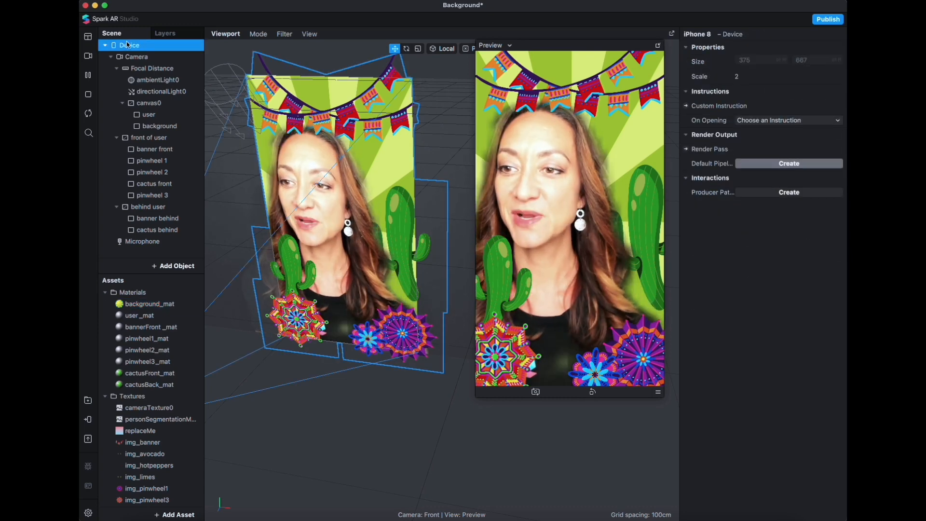
left_click(135, 56)
right_click(136, 59)
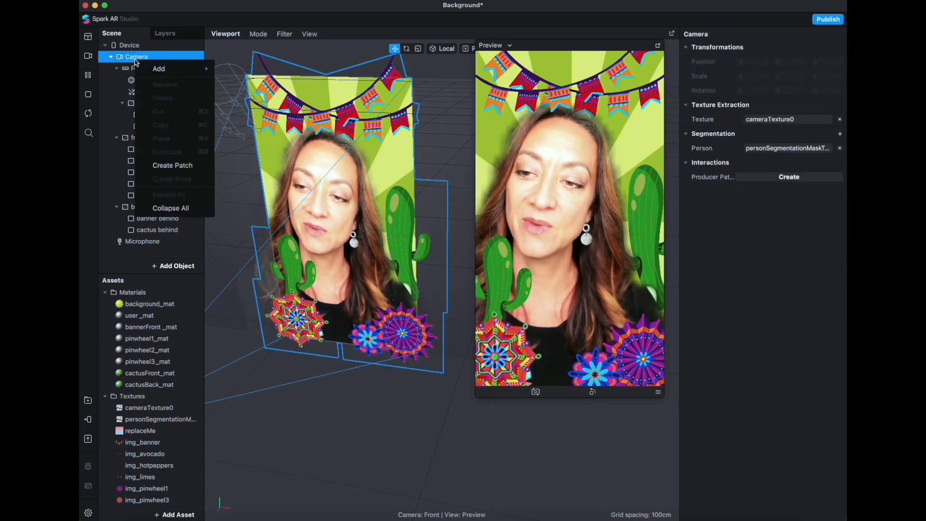
mouse_move(163, 69)
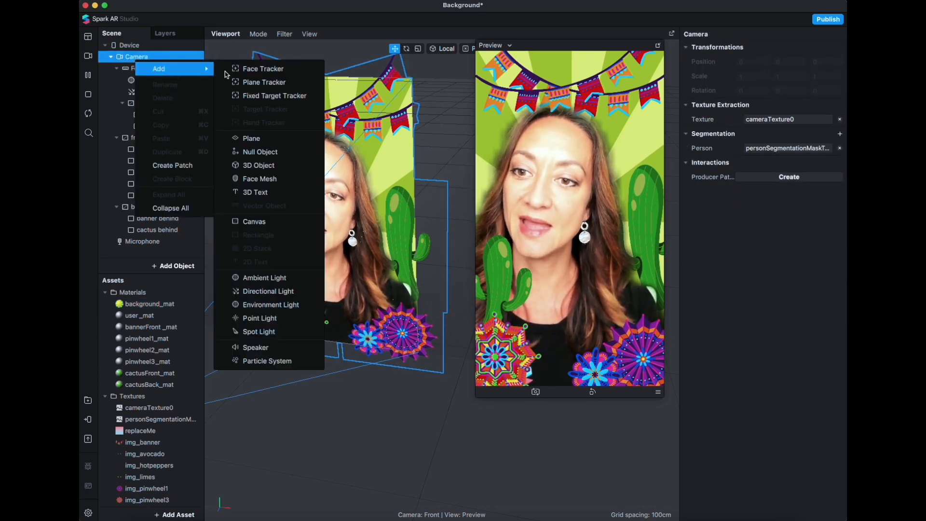
left_click(256, 69)
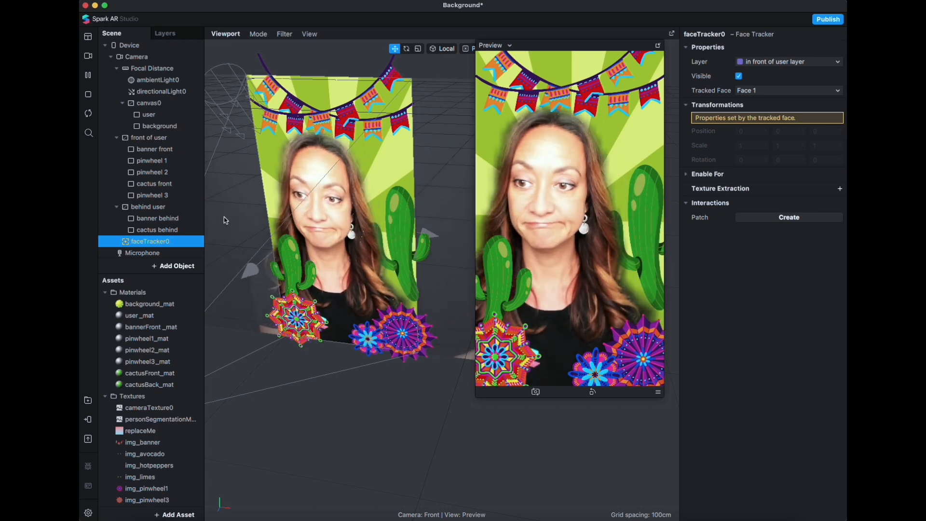
Add a plane as a child of the face tracker and rename it taco.
right_click(160, 244)
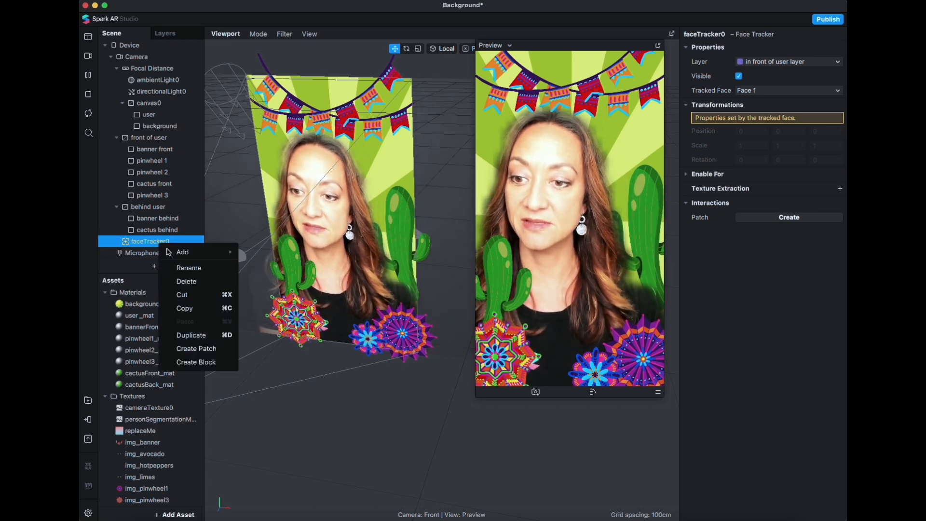
mouse_move(183, 254)
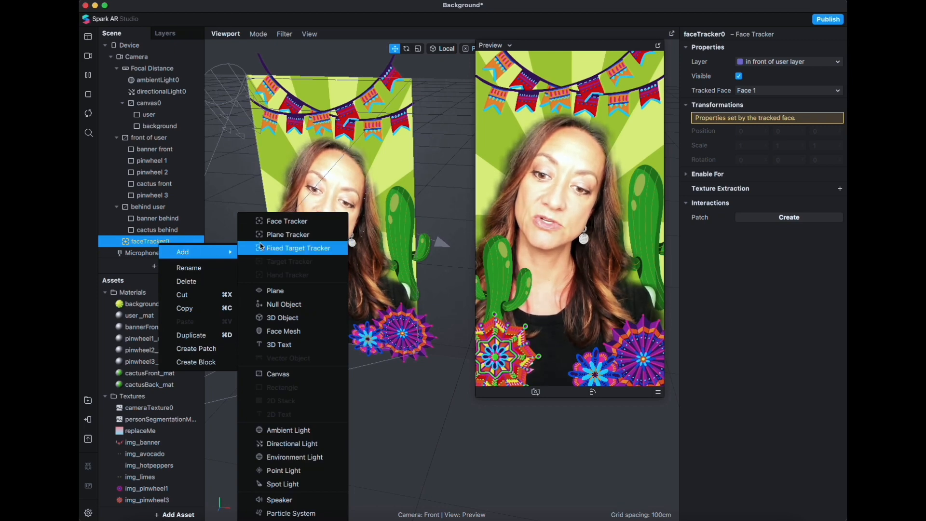
left_click(285, 291)
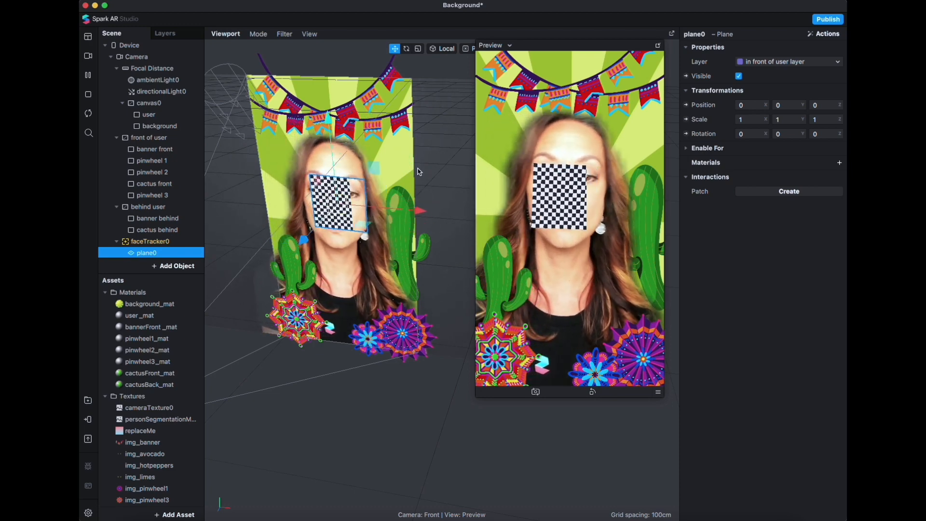
left_click(315, 183)
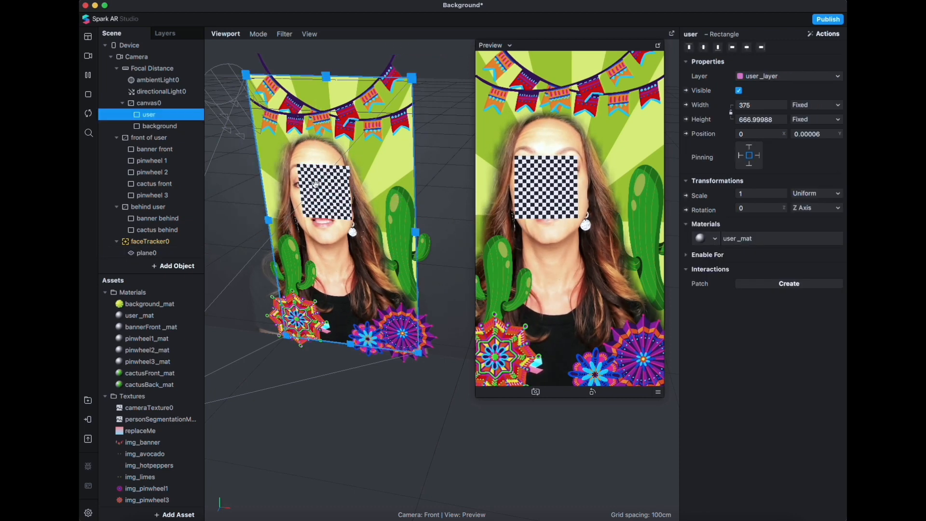
double_click(147, 253)
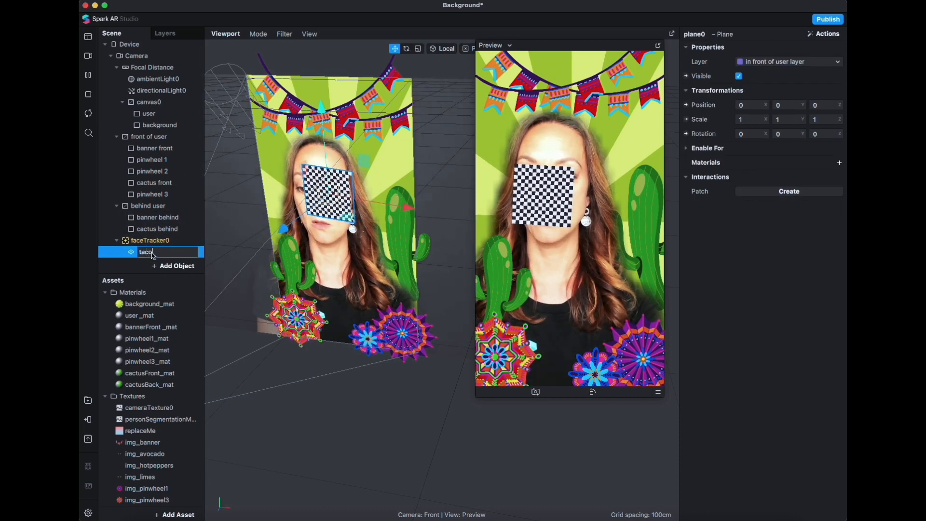
key("Return")
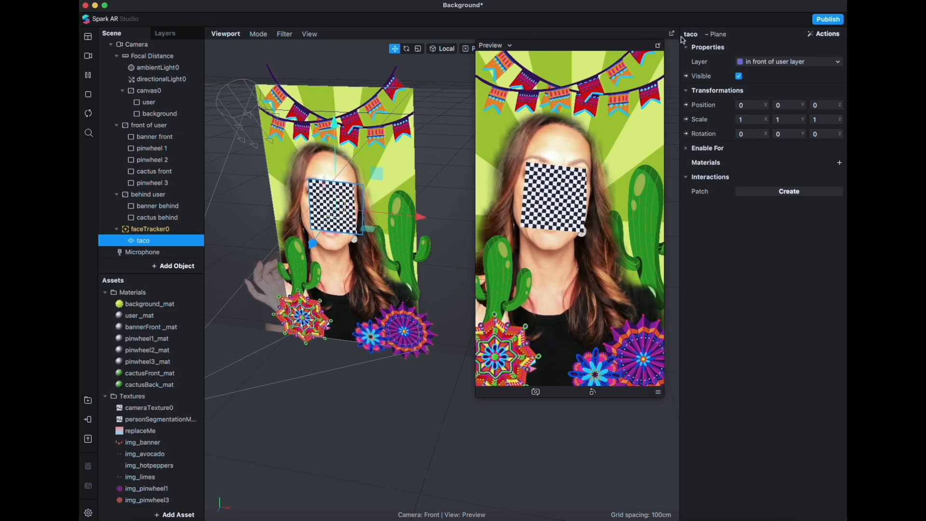
Create a new material for the taco plane, rename it taco_mat and set its diffuse texture to img_taco.
left_click(839, 163)
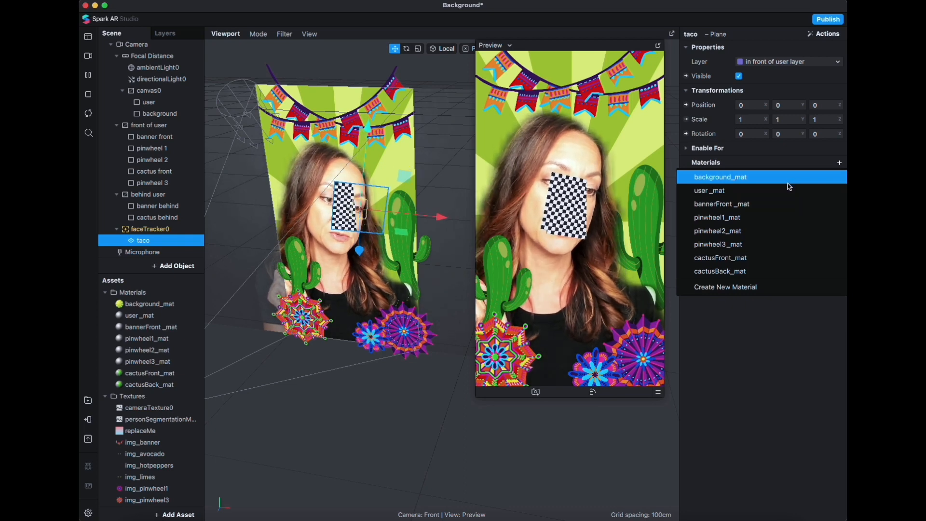
left_click(751, 287)
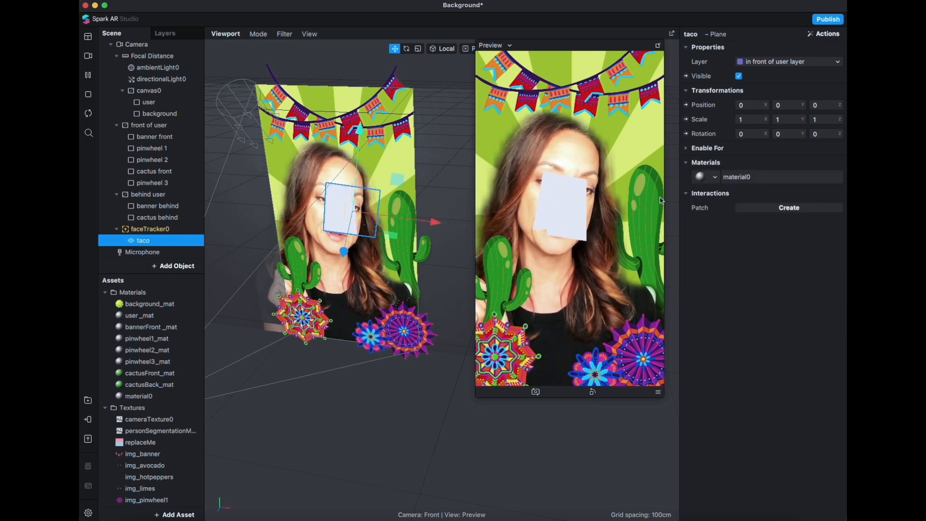
double_click(140, 398)
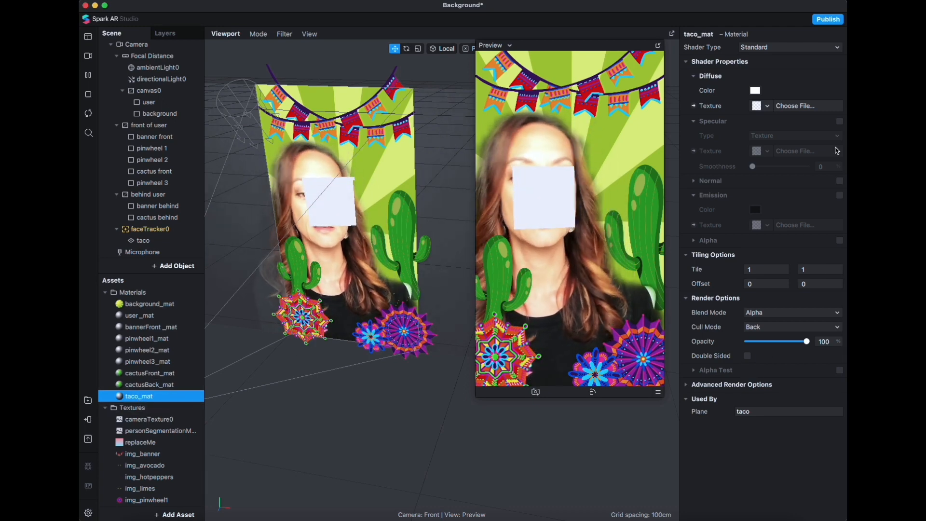
left_click(767, 106)
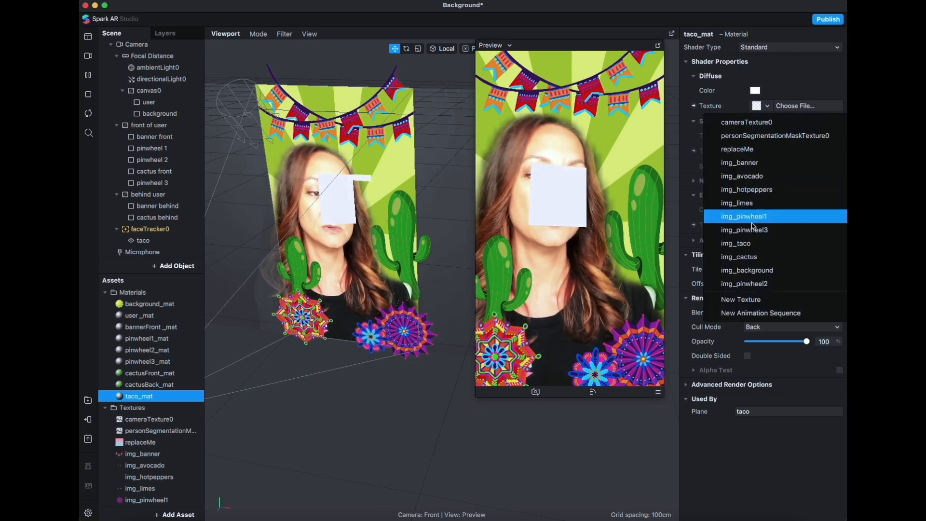
left_click(743, 243)
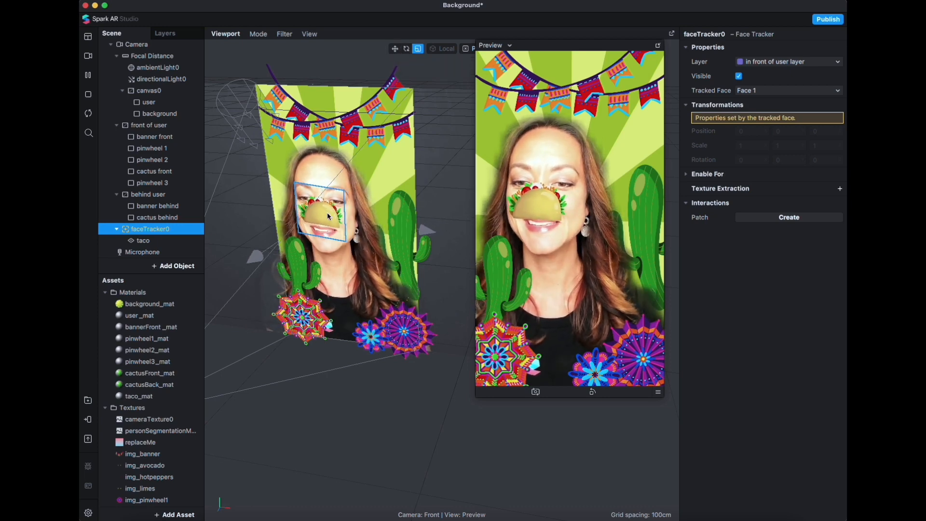
Move the taco plane up onto the forehead, to a Y position of about 0.102.
left_click(149, 101)
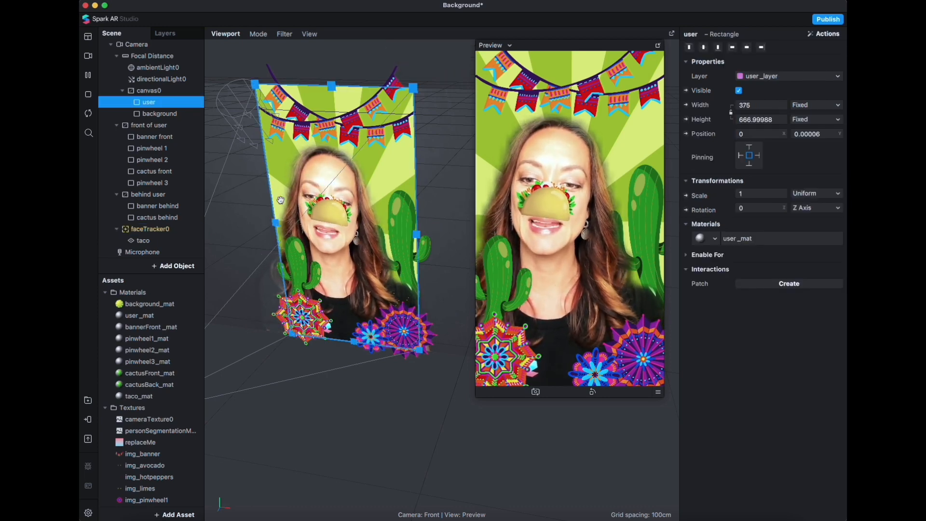
left_click(145, 241)
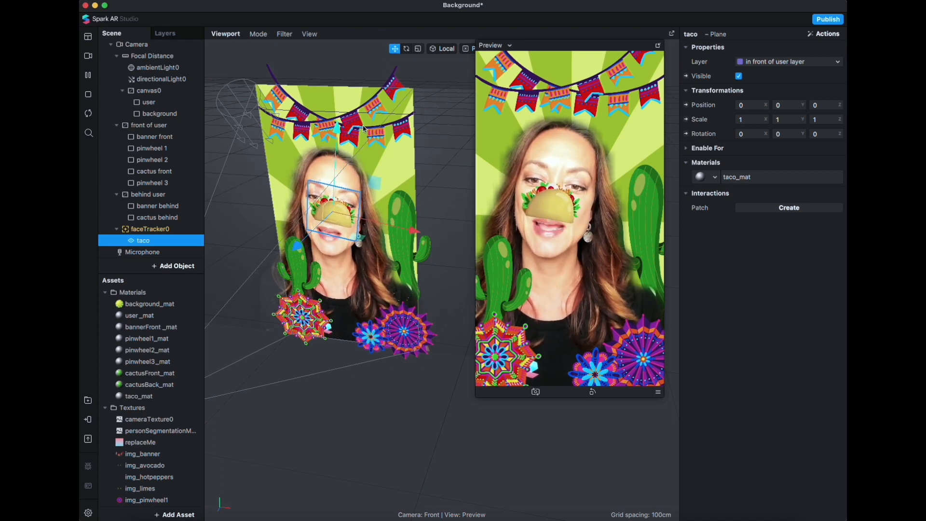
left_click_drag(345, 133, 356, 69)
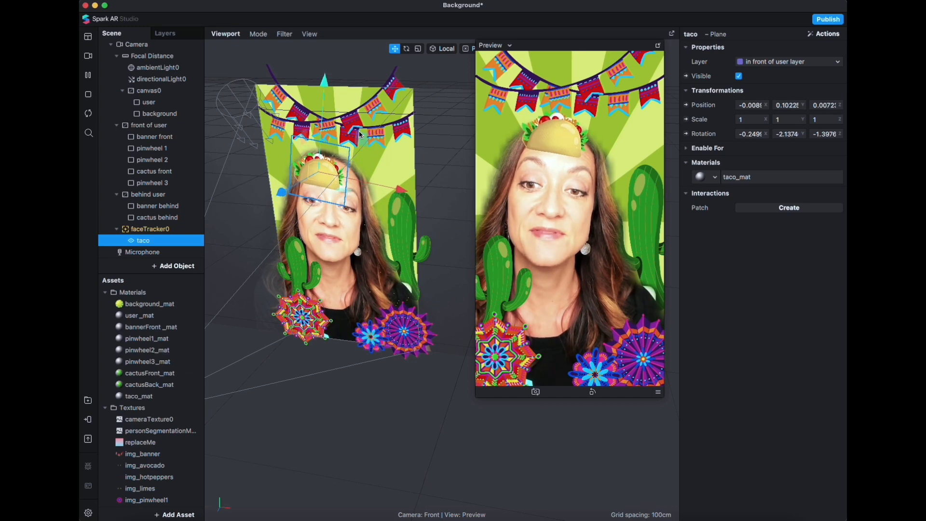
left_click(378, 140)
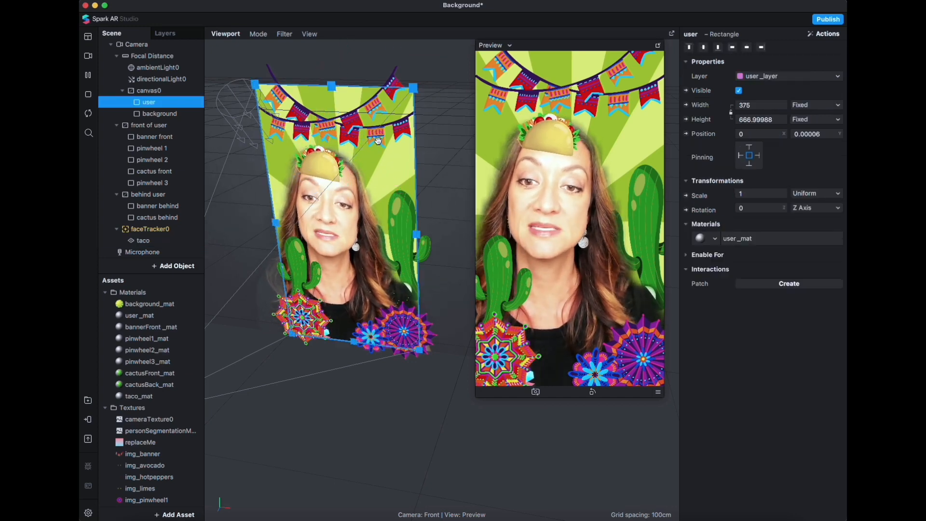
left_click(158, 206)
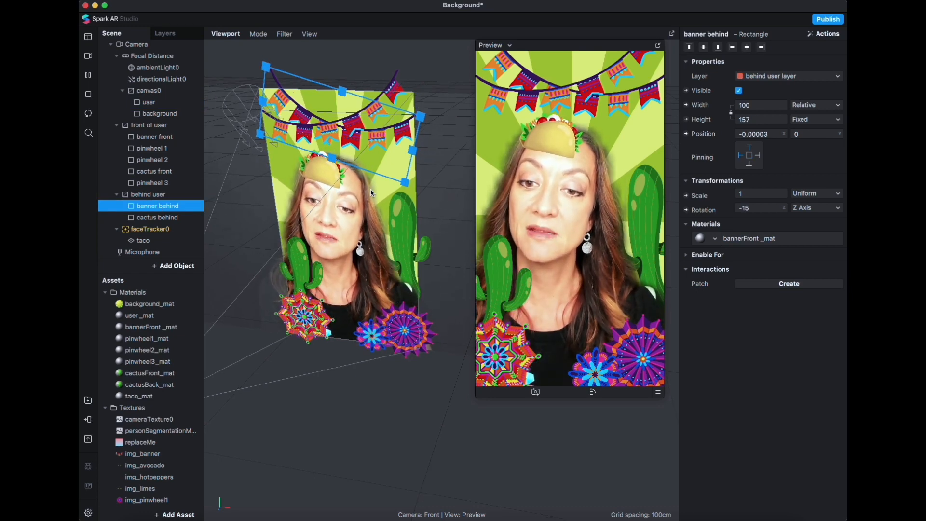
scroll(364, 201, "up", 5)
right_click_drag(320, 389, 411, 448)
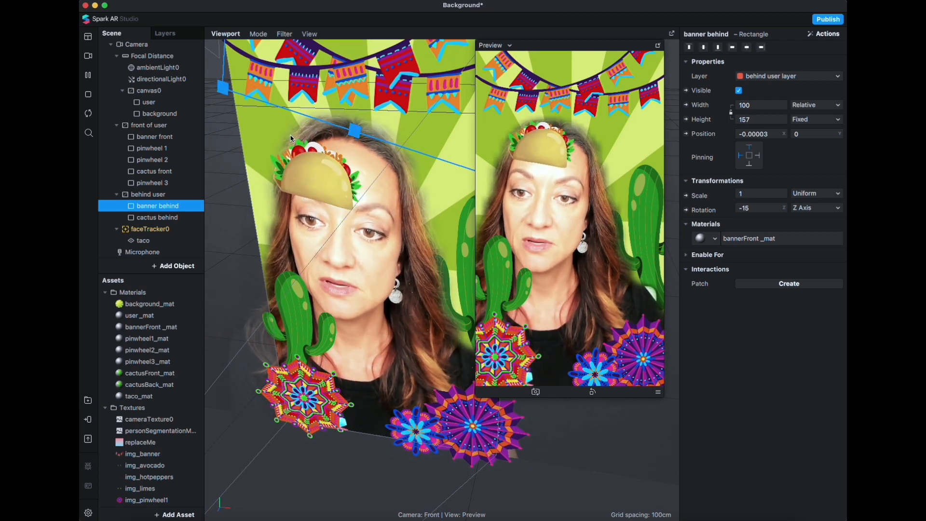
right_click_drag(309, 97, 310, 97)
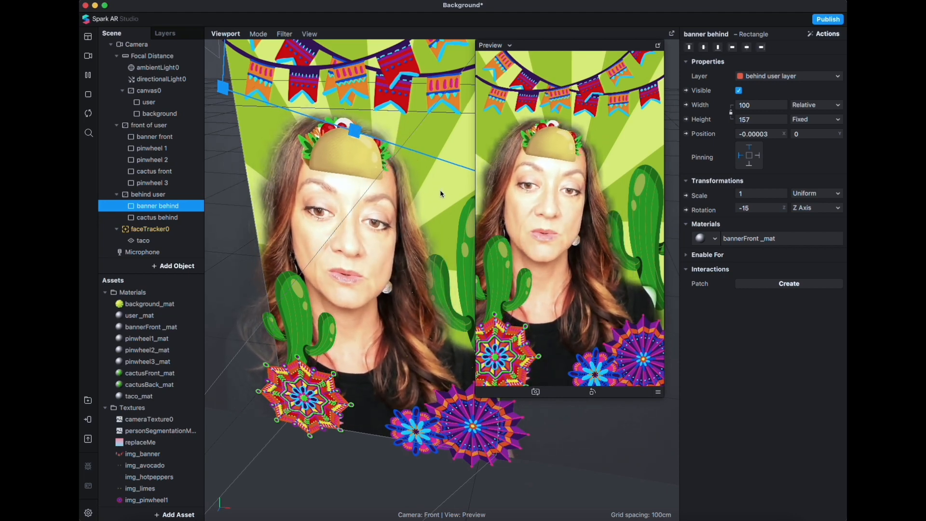
scroll(439, 195, "down", 3)
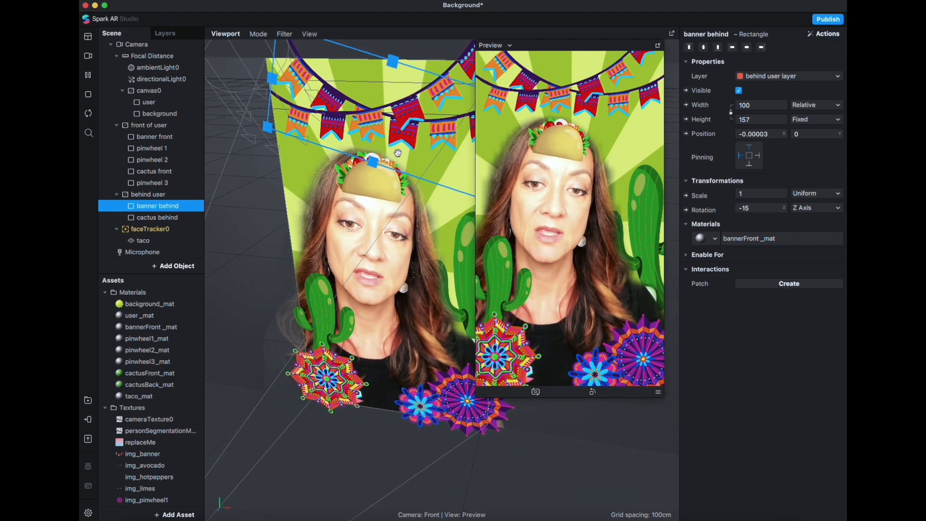
left_click_drag(410, 133, 410, 134)
left_click_drag(431, 182, 432, 181)
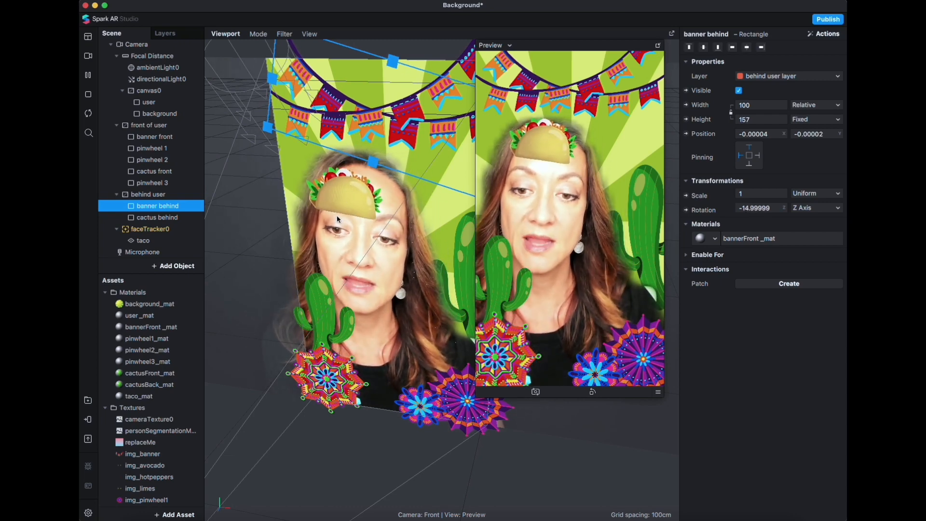
Turn off the depth test and writing to depth in taco_mat's advanced render options.
left_click(369, 187)
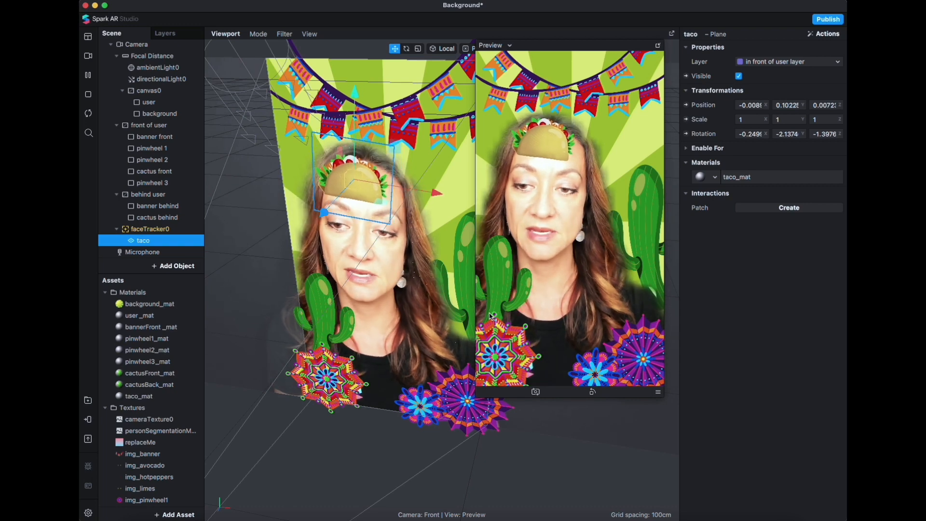
left_click(154, 397)
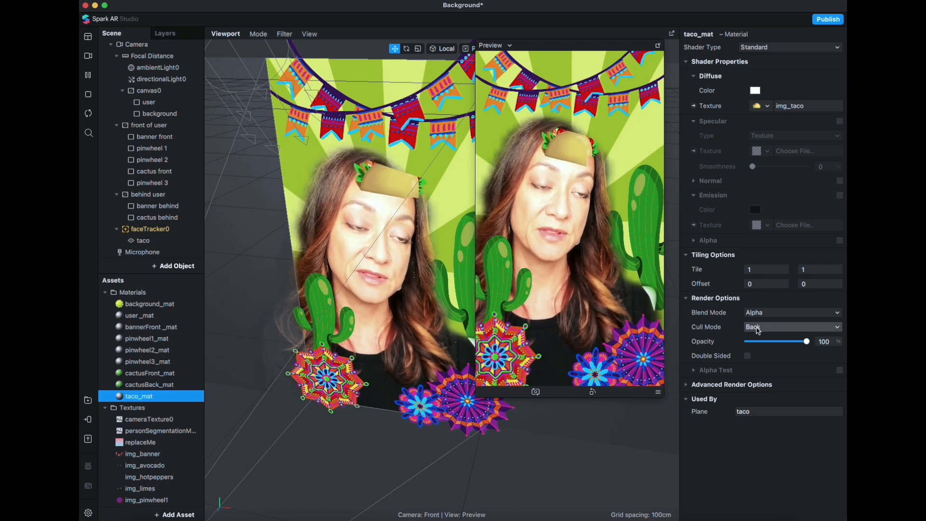
left_click(690, 385)
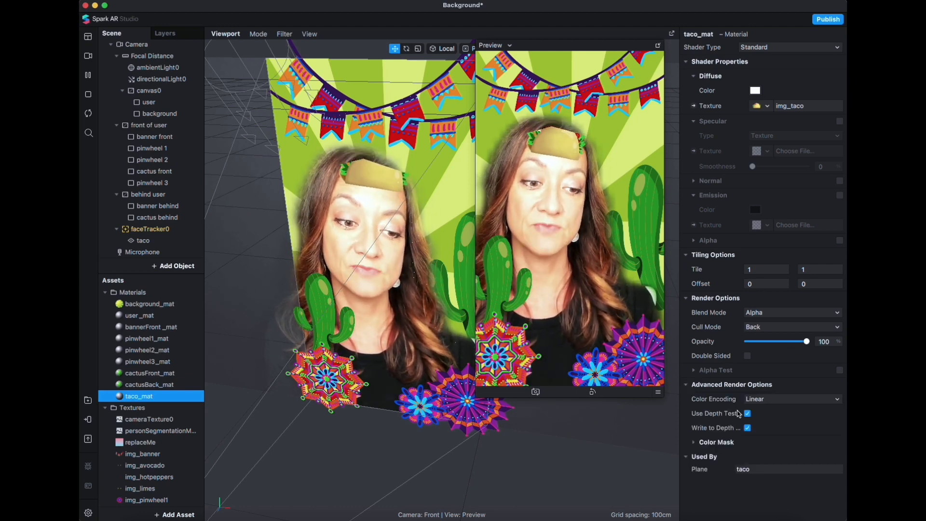
left_click(748, 428)
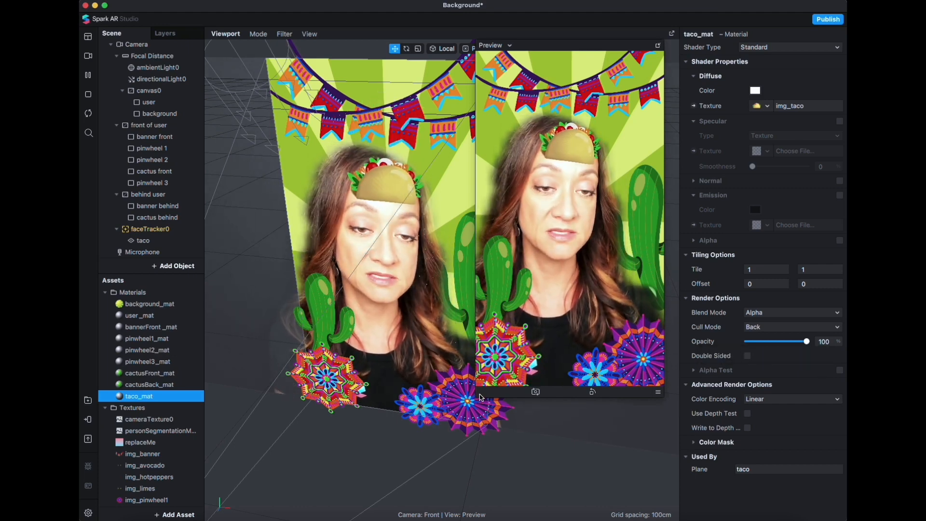
Scale the taco plane uniformly to about 2.4 and raise it to a Y position of about 0.119 so it sits like a hat.
scroll(395, 356, "down", 5)
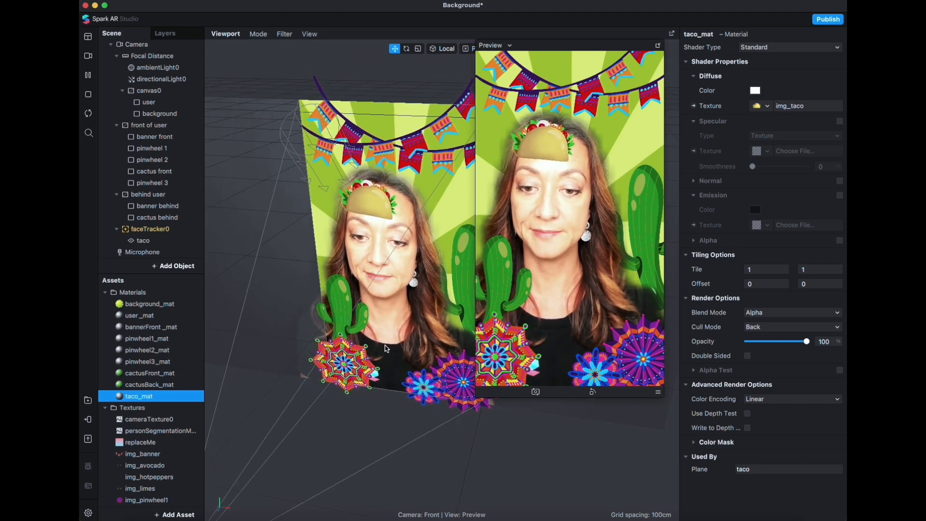
left_click(390, 215)
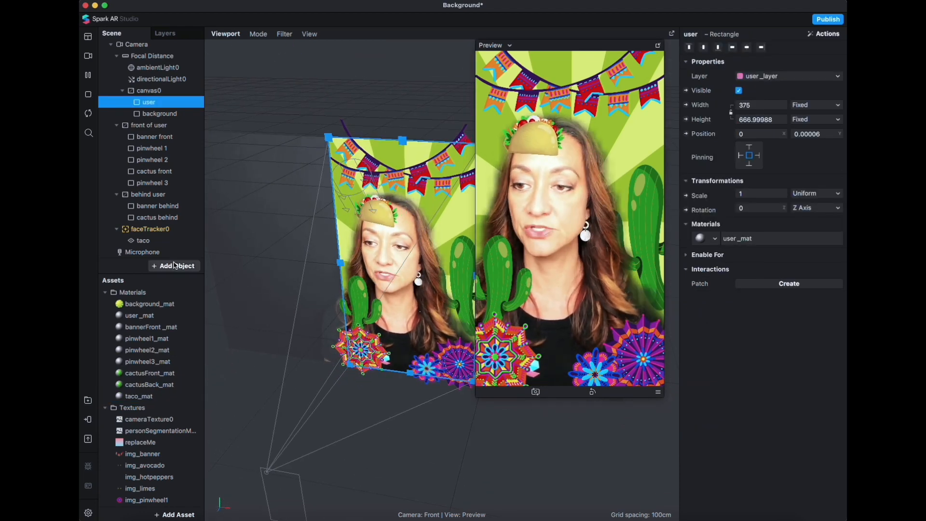
left_click(143, 240)
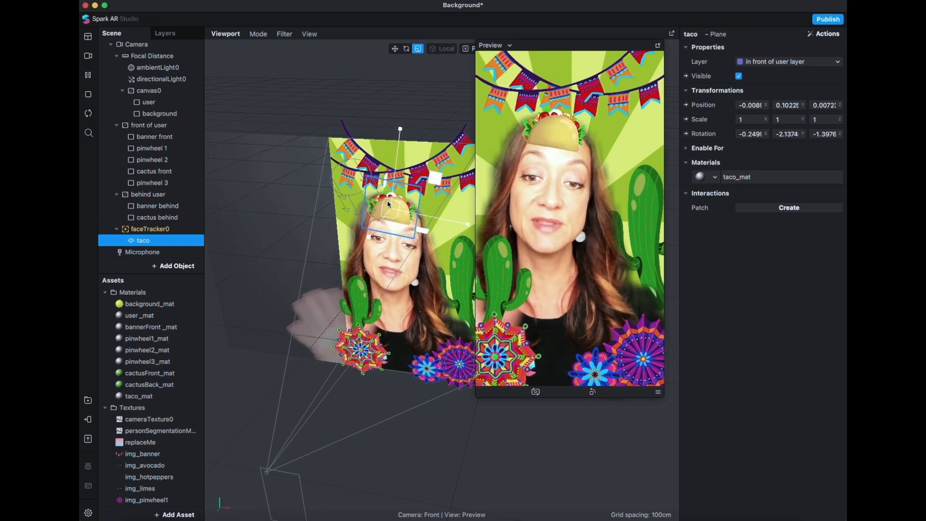
left_click_drag(390, 205, 495, 128)
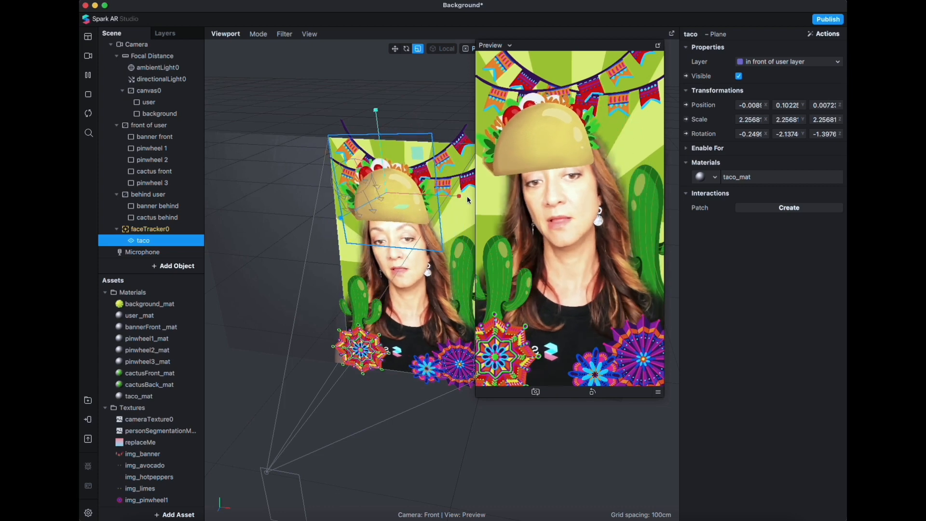
left_click(395, 50)
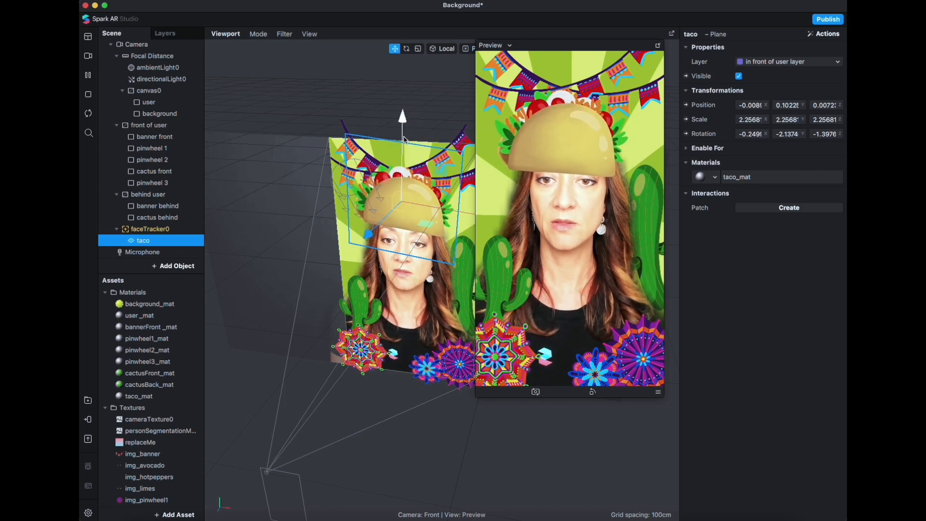
left_click_drag(407, 132, 409, 123)
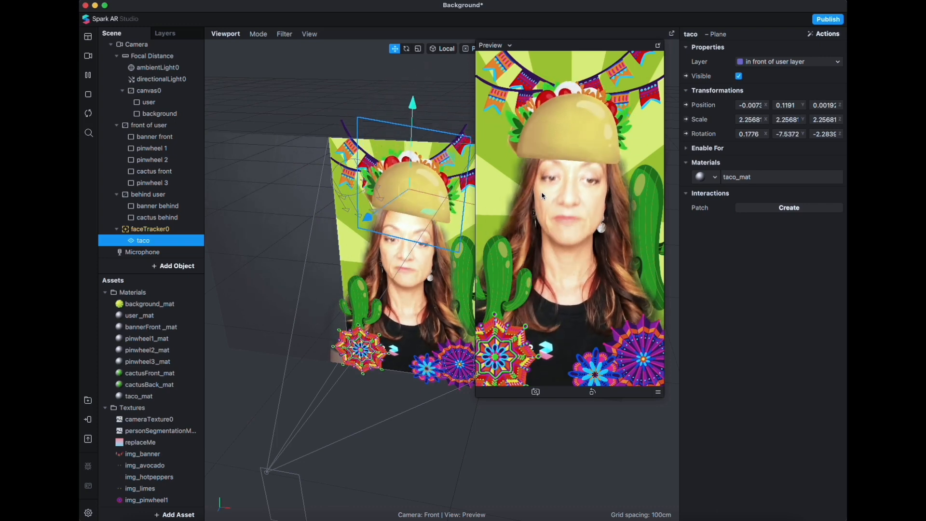
left_click(419, 51)
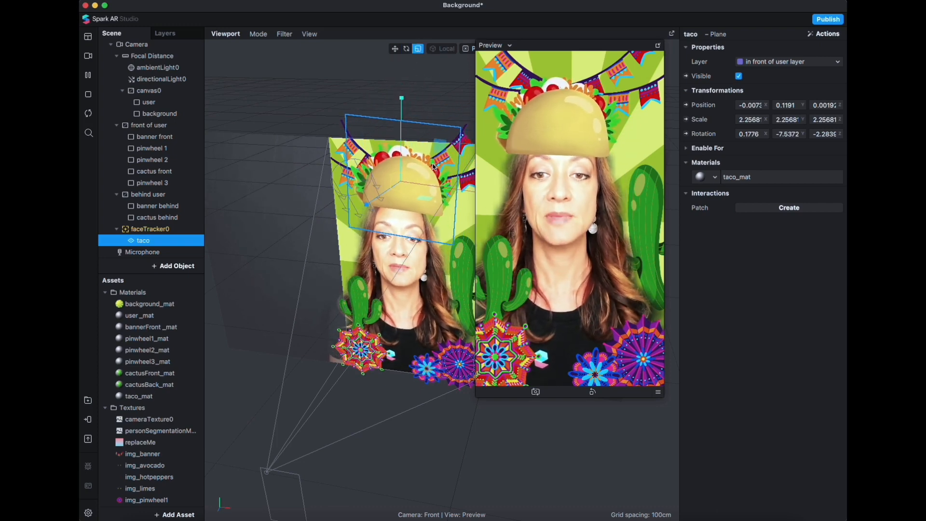
left_click_drag(404, 183, 327, 267)
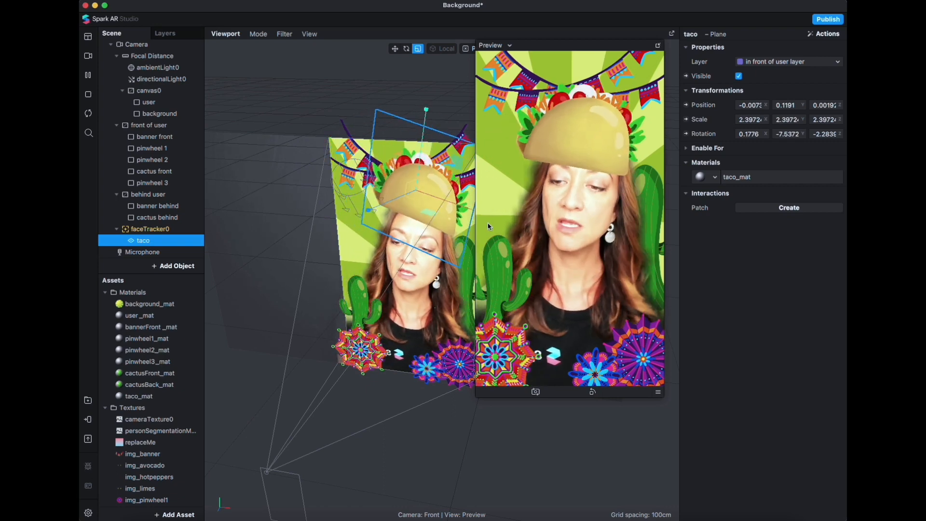
Collapse the face tracker and the behind user canvas in the scene tree and select the front of user canvas.
left_click(140, 230)
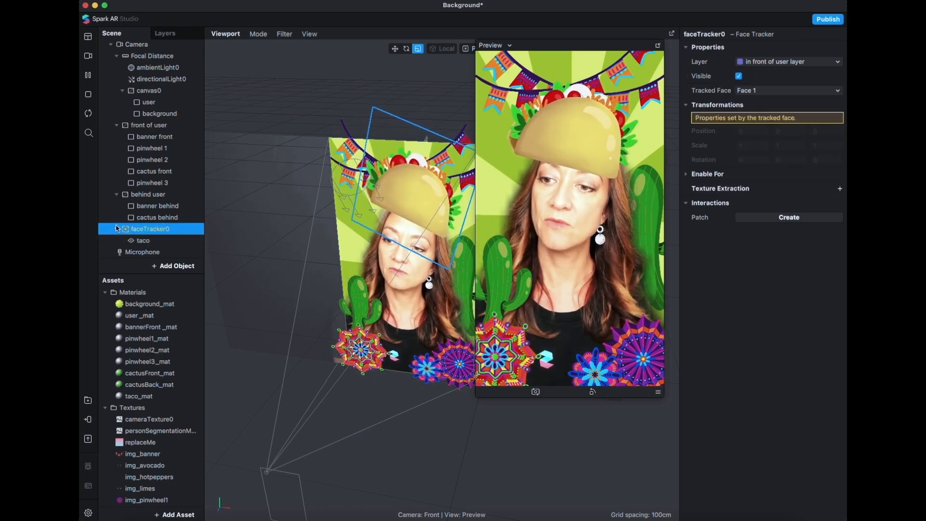
left_click(116, 228)
left_click(117, 211)
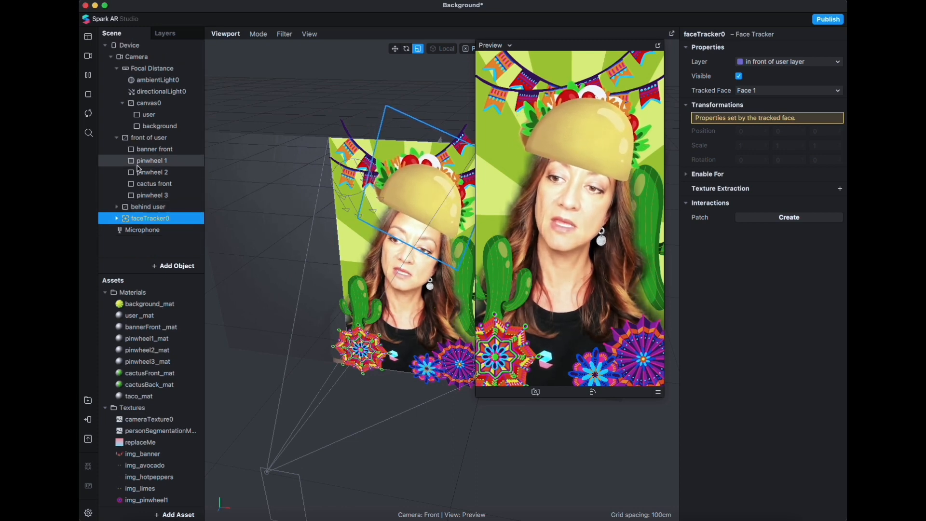
left_click(140, 137)
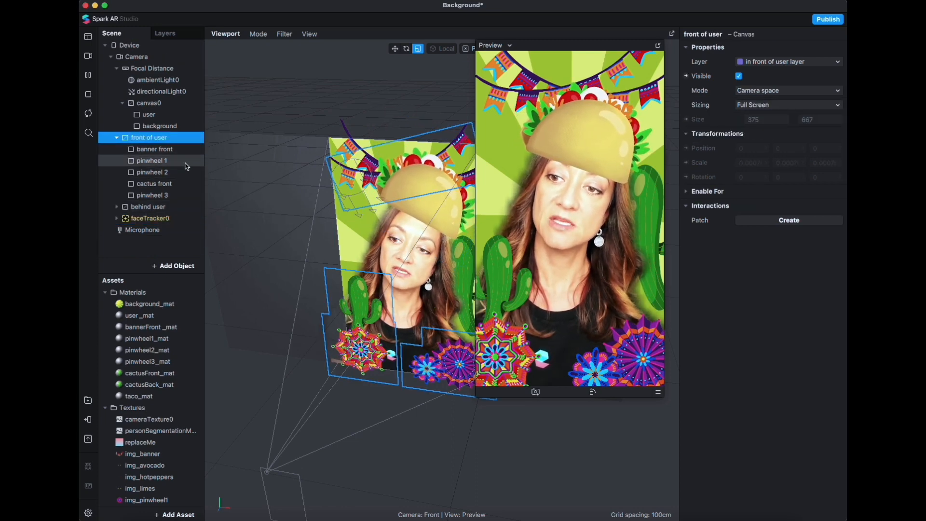
Place the face tracker between the front of user and behind user canvases and assign it and its children to the user _layer.
left_click(116, 138)
mouse_move(153, 163)
left_mouse_down()
mouse_move(140, 141)
mouse_move(150, 147)
left_mouse_up()
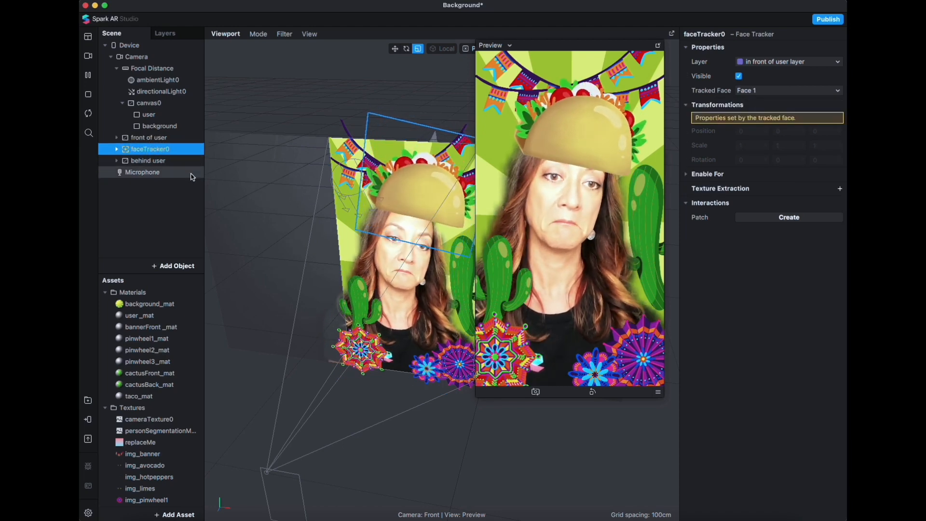
left_click(788, 62)
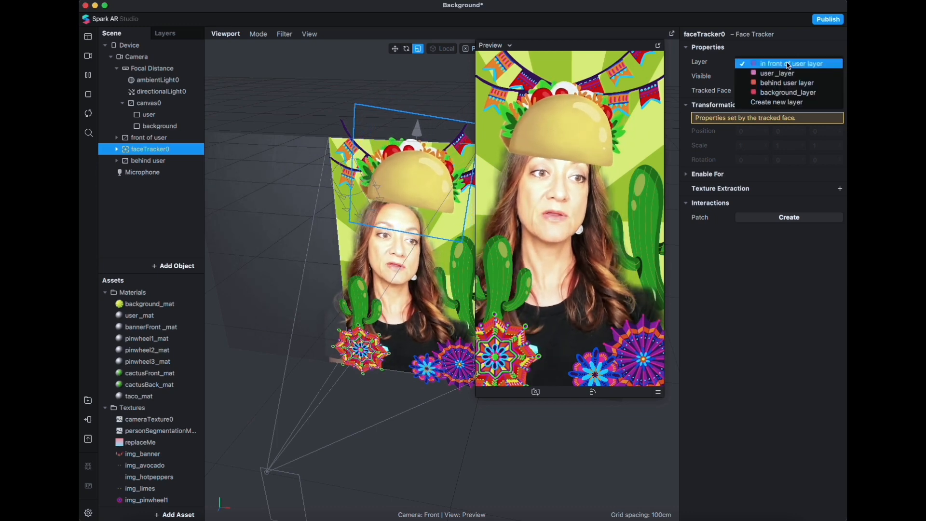
left_click(789, 73)
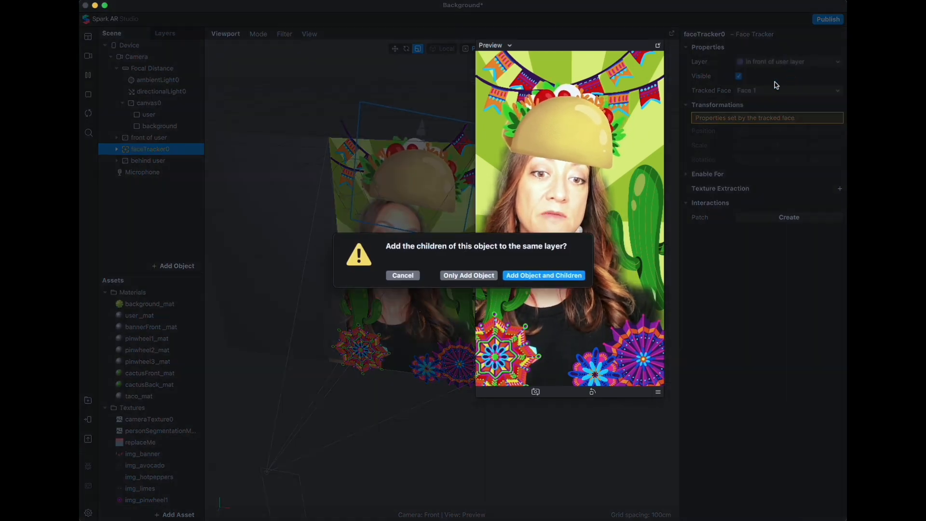
left_click(535, 273)
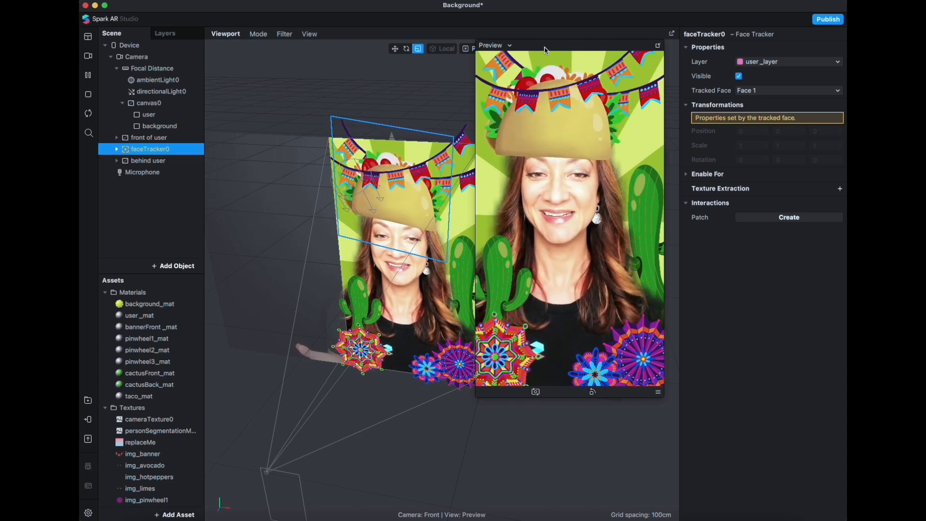
left_click(270, 134)
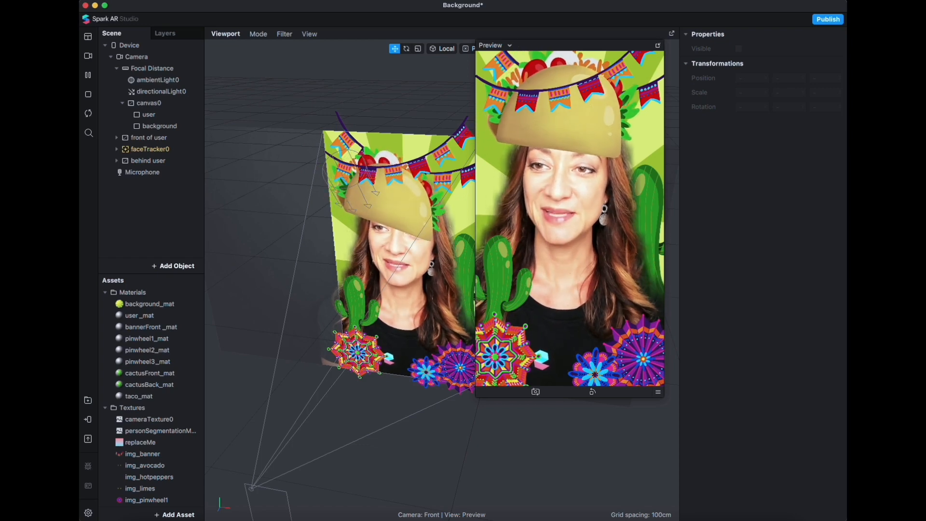
Show the Patch Editor, shrink the preview window and enlarge the Patch Editor's area.
left_click(208, 0)
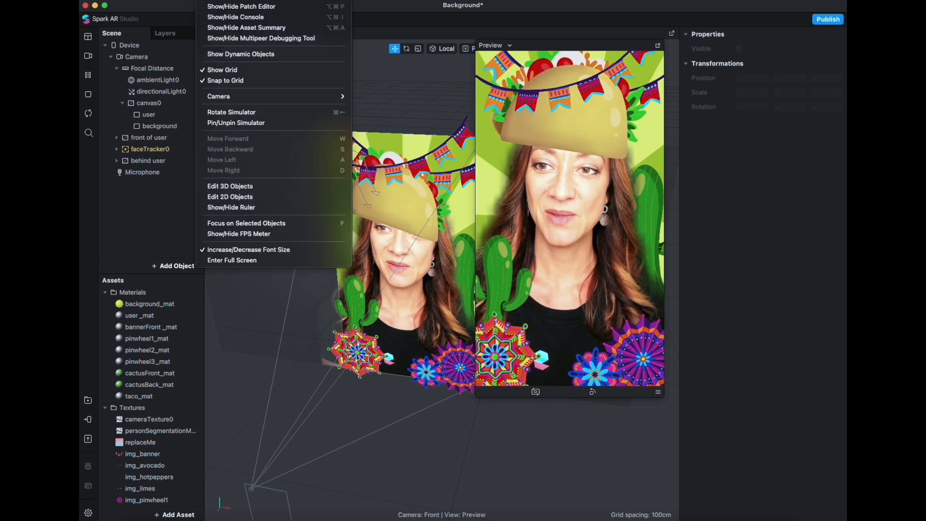
left_click(219, 6)
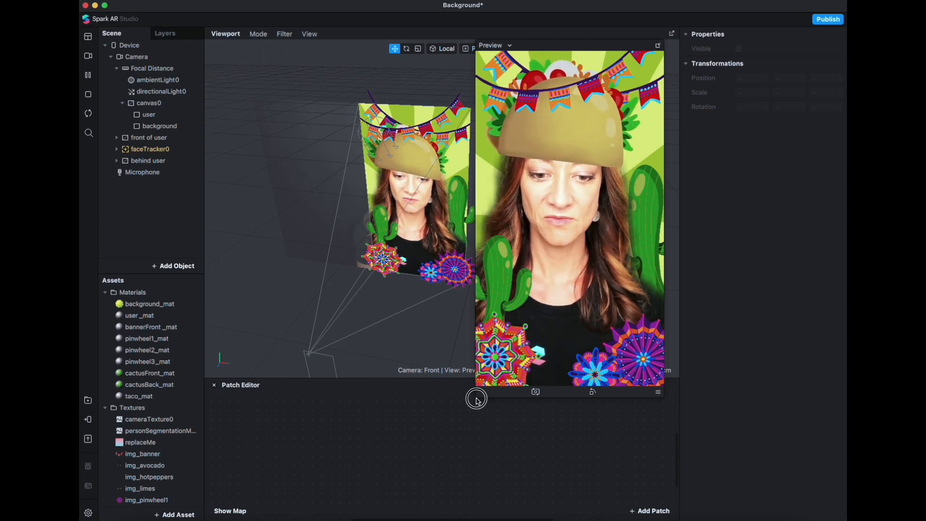
left_click_drag(485, 397, 527, 347)
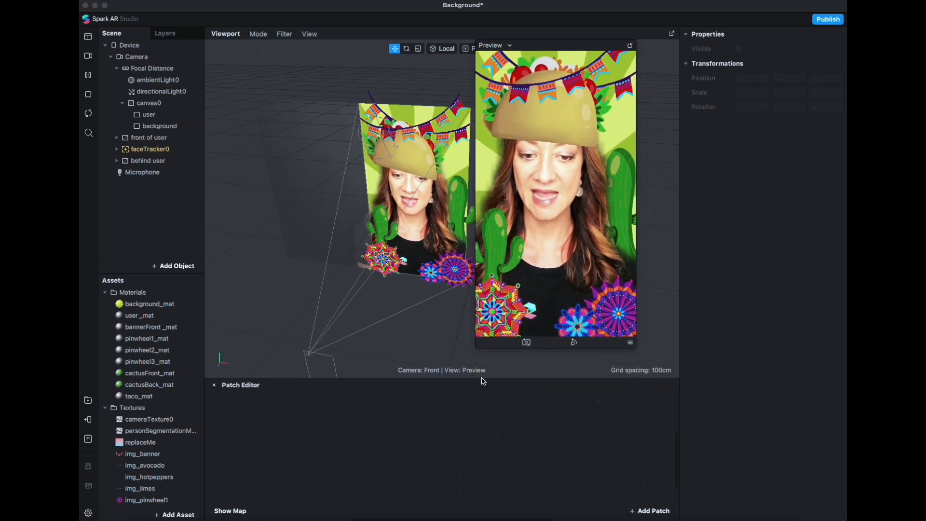
left_click_drag(481, 377, 492, 342)
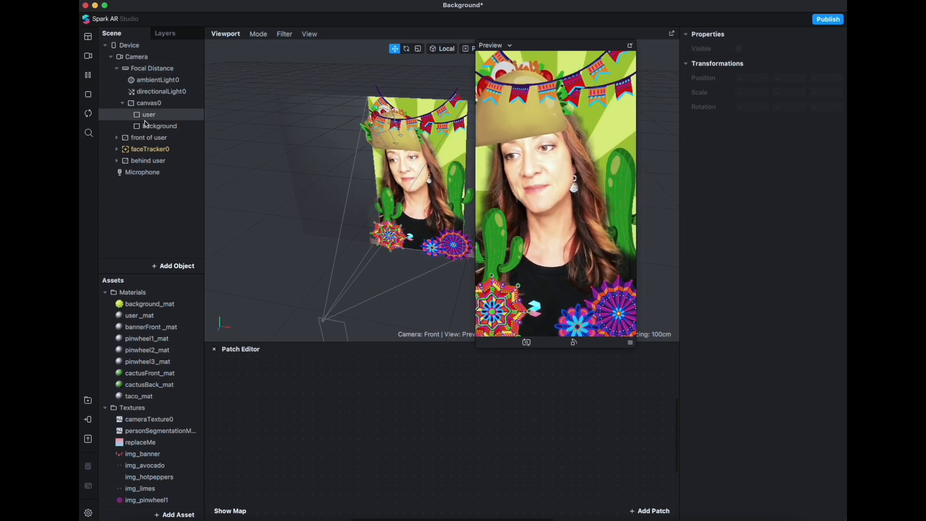
Create a 2D position patch for the banner front rectangle in the front of user canvas.
left_click(134, 141)
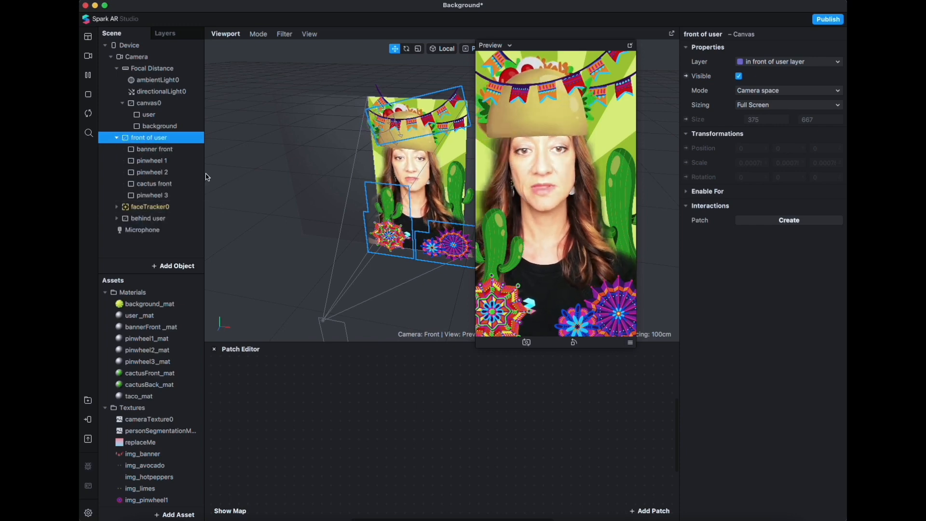
left_click(161, 151)
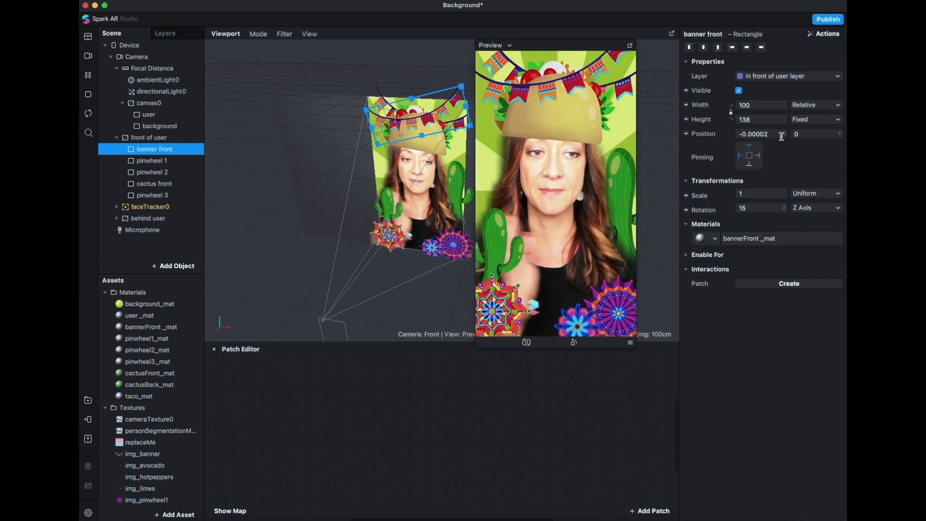
left_click(687, 134)
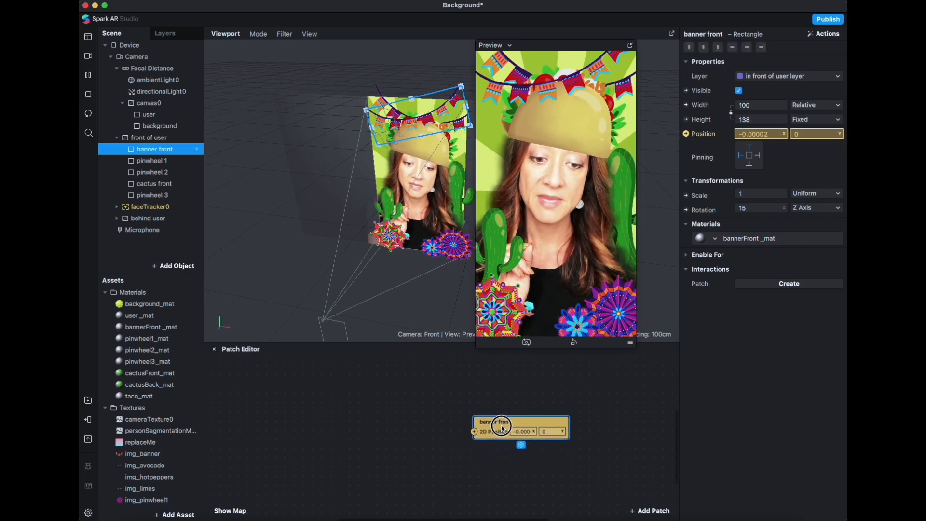
left_click_drag(502, 428, 514, 414)
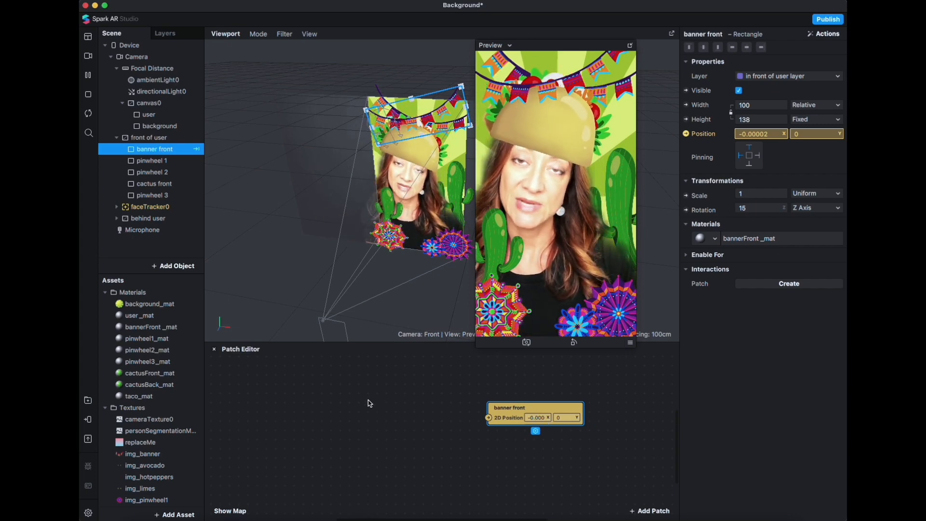
Add a Transition patch ahead of the banner front position patch and space the two apart.
right_click(354, 398)
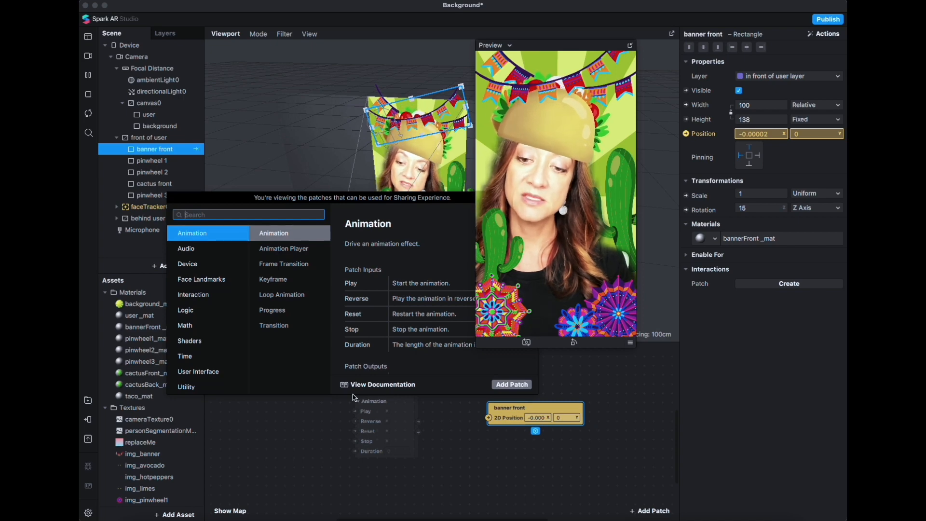
left_click(284, 327)
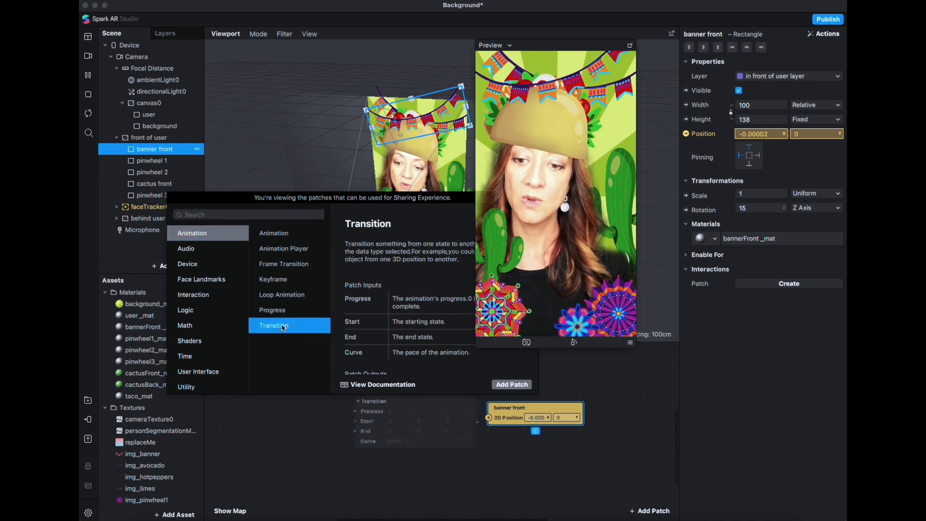
left_click(512, 385)
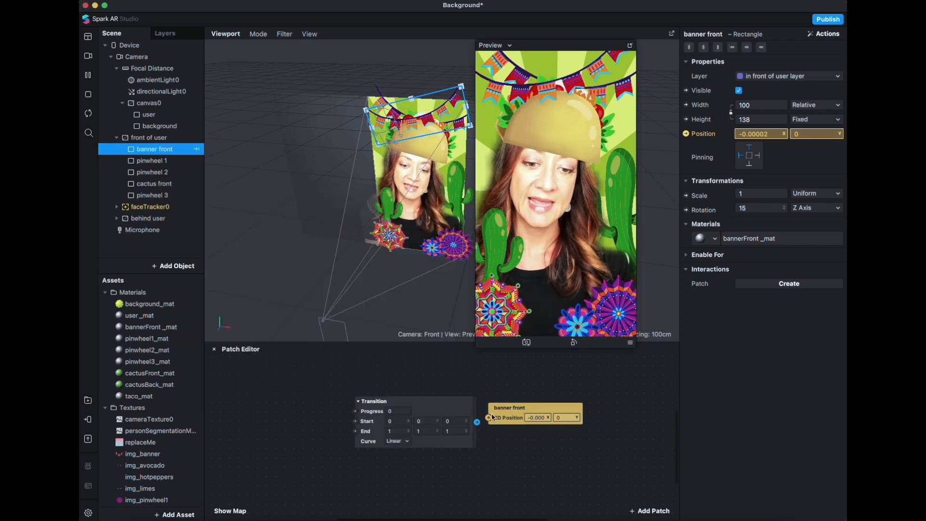
scroll(470, 408, "up", 3)
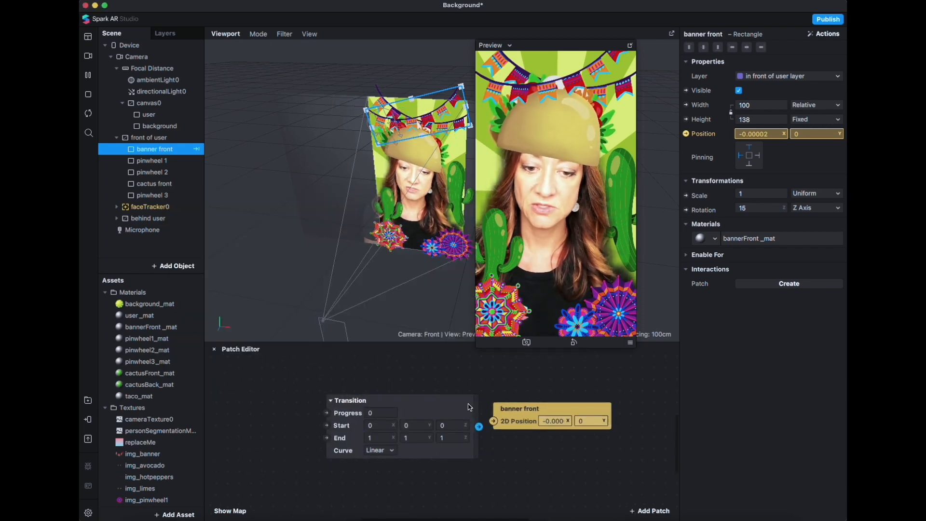
left_click(527, 414)
left_click_drag(527, 414, 565, 398)
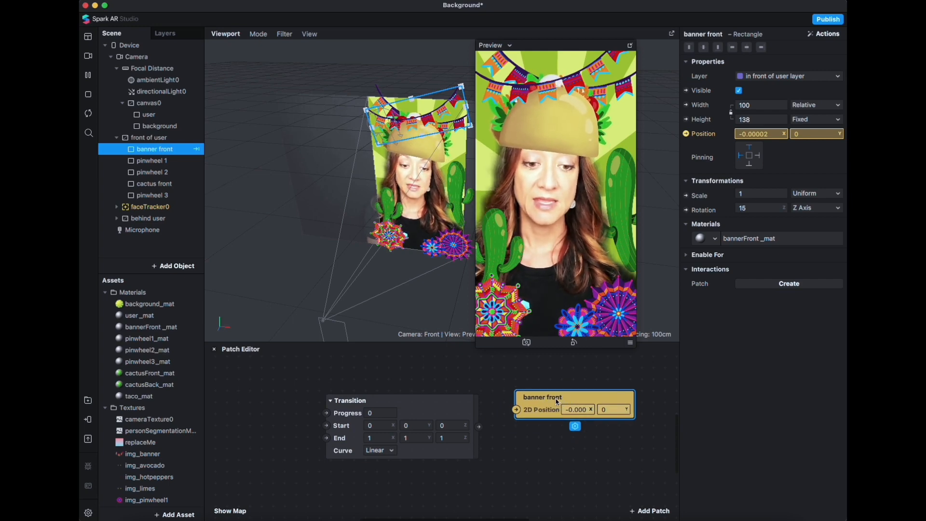
left_click_drag(554, 405, 555, 405)
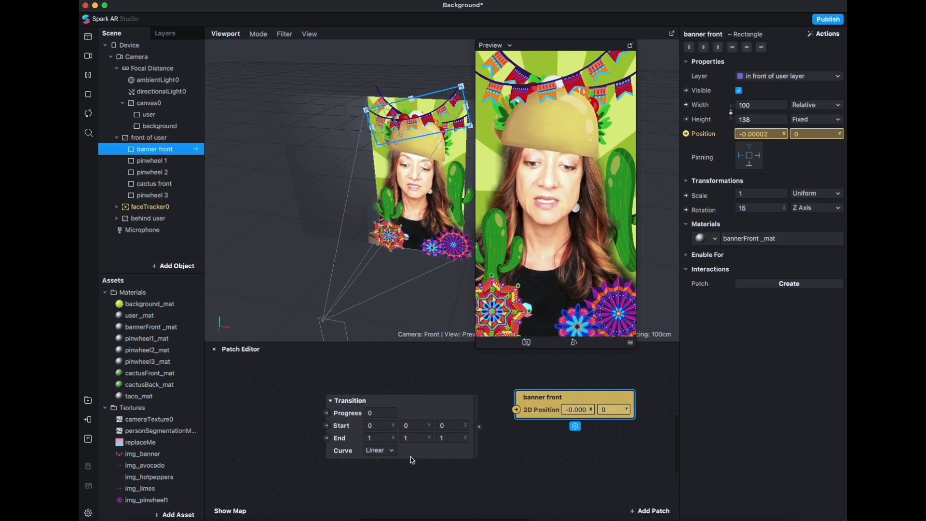
Change the Transition patch's data type to Vector 2.
left_click(426, 455)
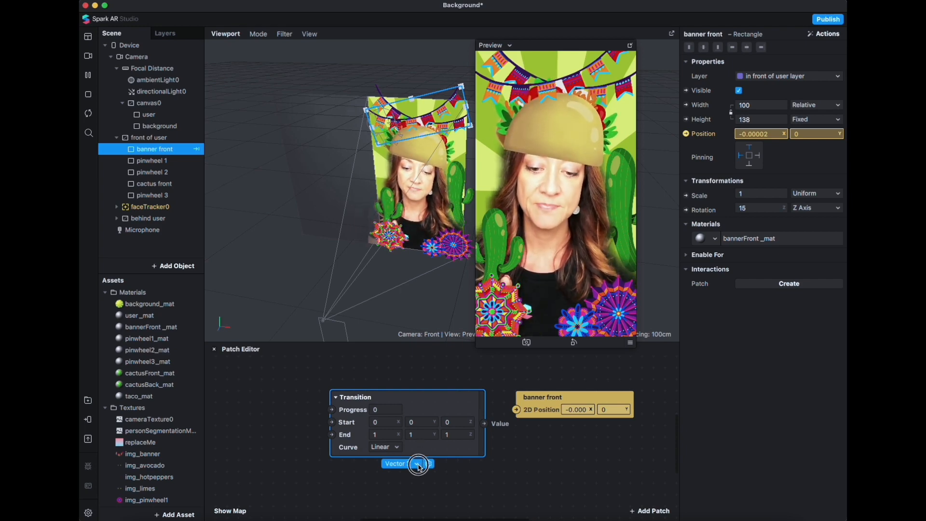
left_click(414, 464)
left_click(413, 486)
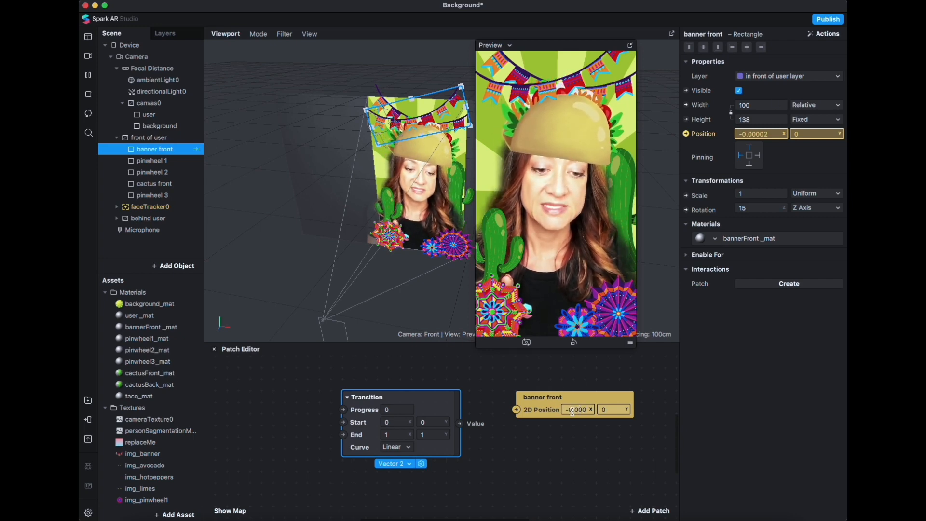
Set the Transition patch's End values to X -2 and Y 0, and shift the patch closer to the banner front patch.
left_click(427, 435)
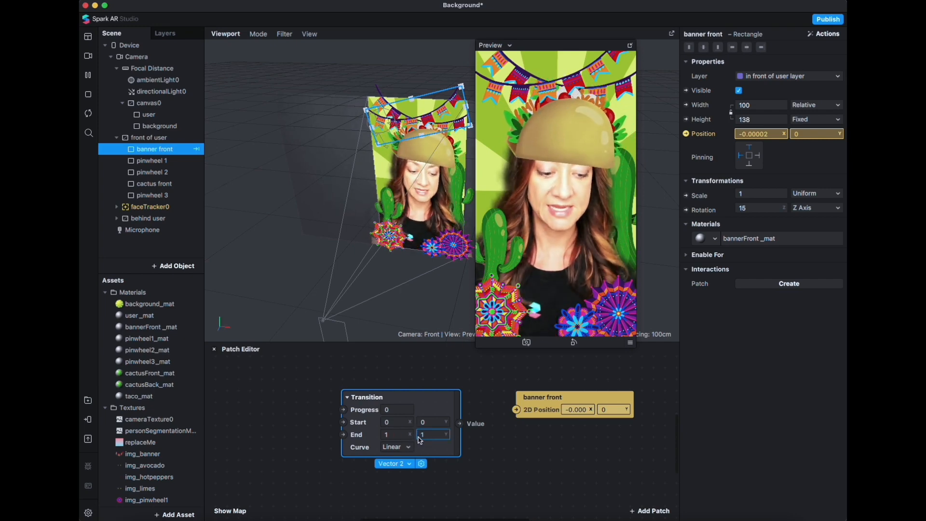
type("0")
key("Return")
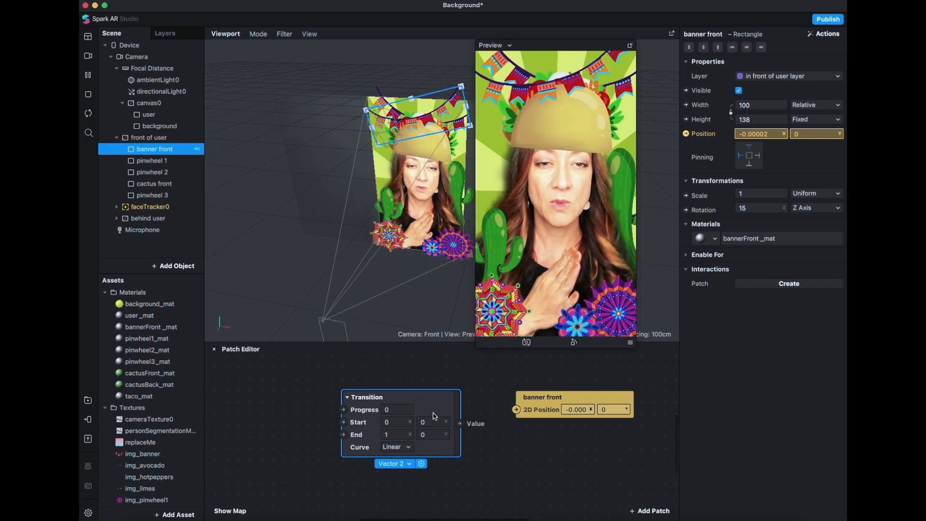
left_click(399, 435)
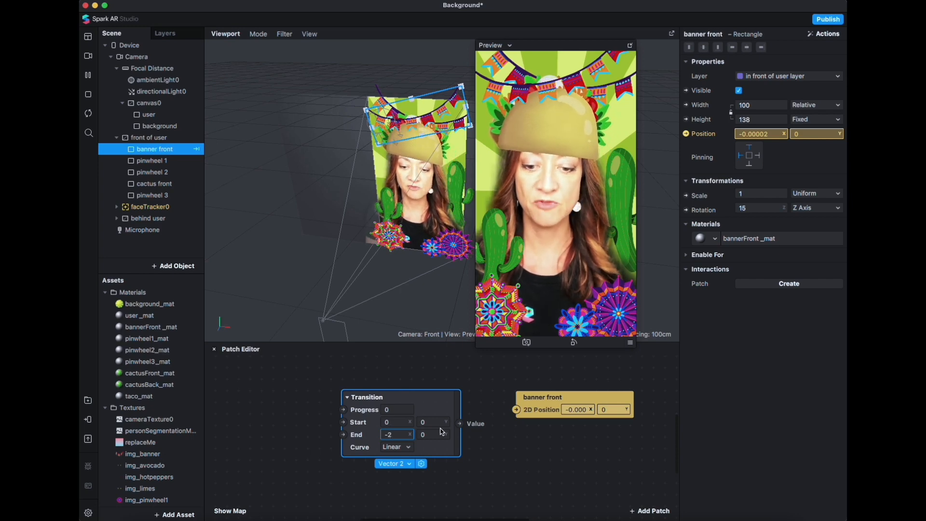
key("Return")
left_click(456, 397)
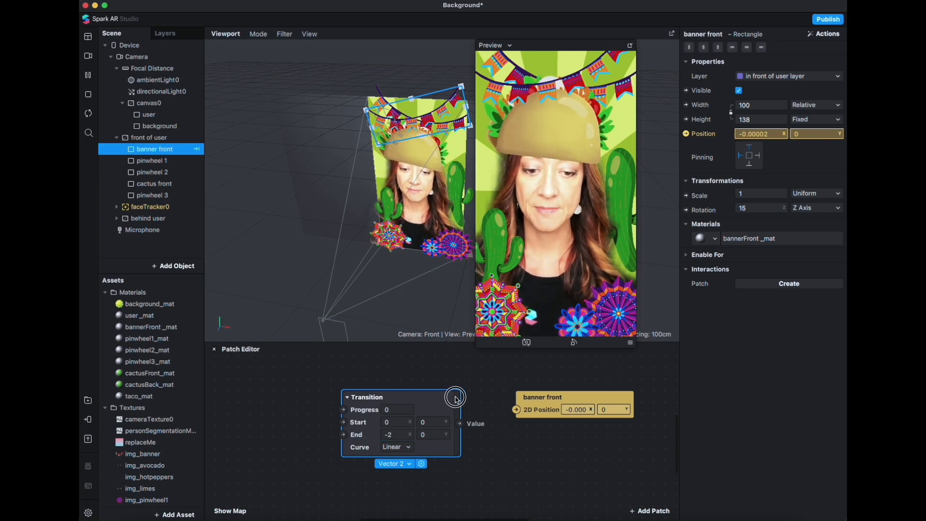
left_click_drag(456, 399, 468, 399)
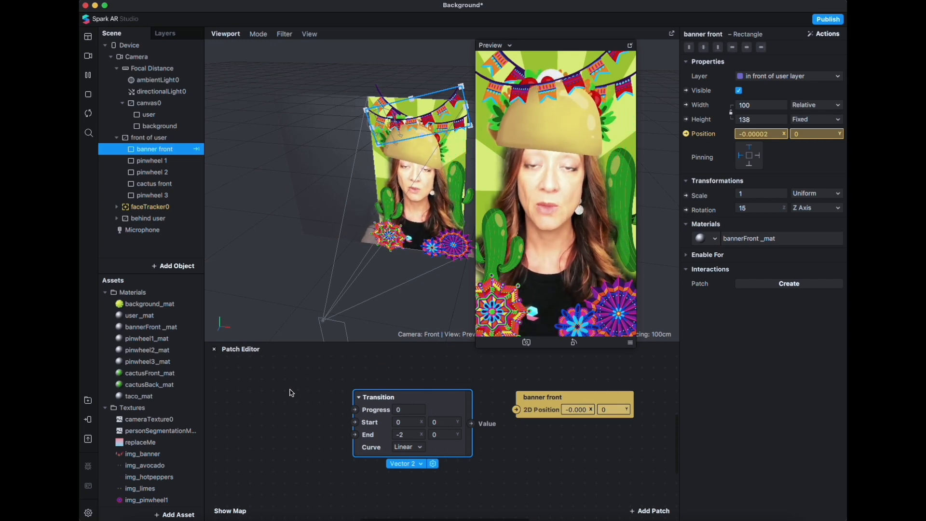
Add a Loop Animation patch and place it in front of the Transition patch.
right_click(275, 398)
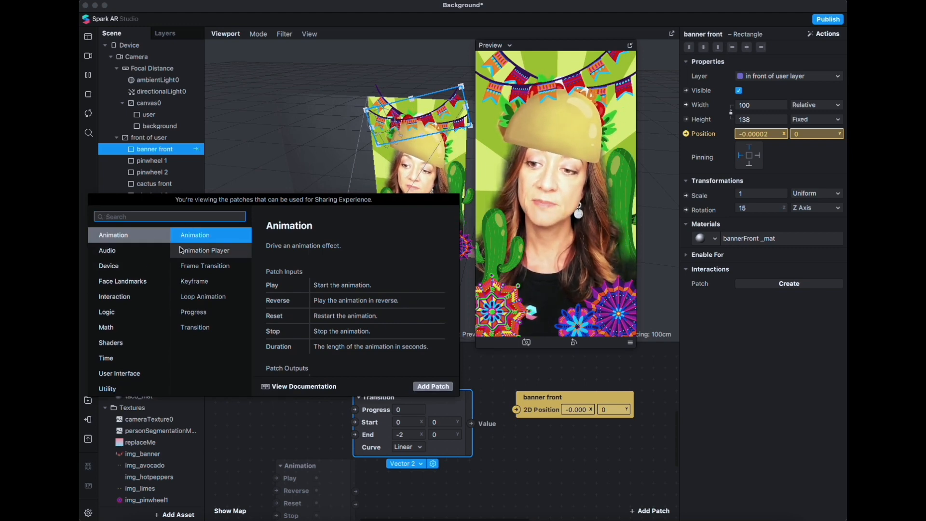
left_click(202, 297)
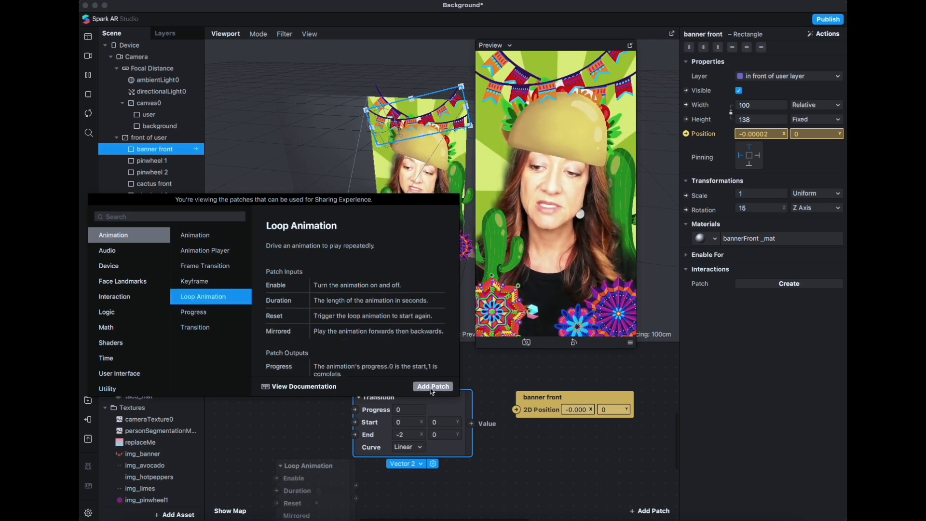
scroll(137, 348, "down", 1)
scroll(137, 346, "up", 1)
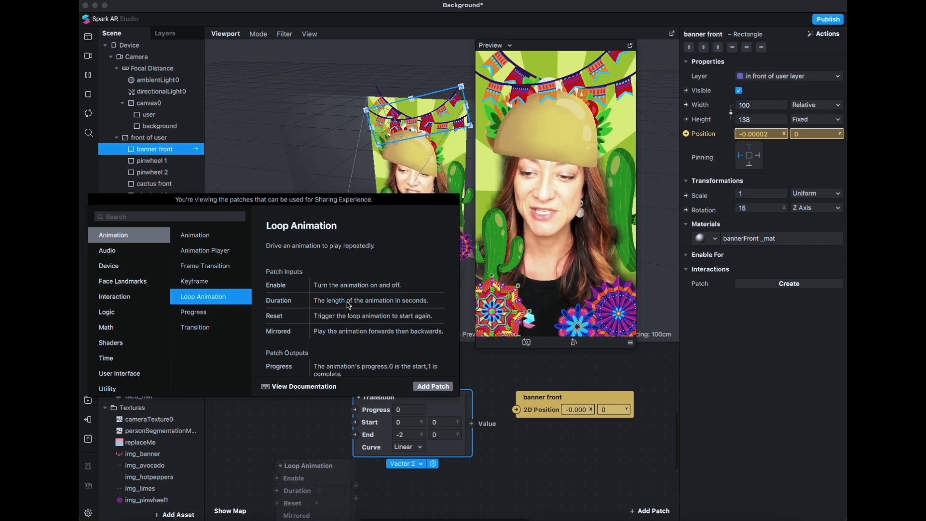
left_click(433, 387)
left_click_drag(332, 475, 283, 407)
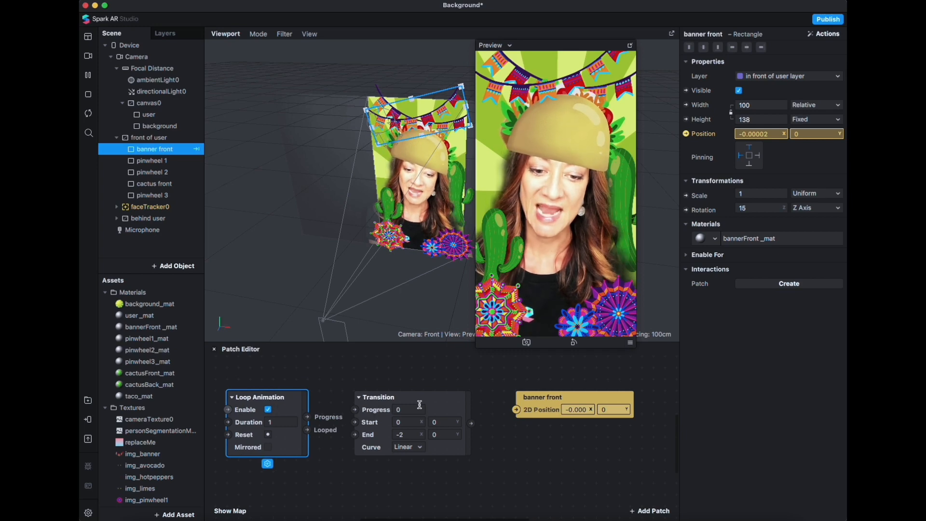
left_click(450, 402)
left_click_drag(459, 398, 456, 398)
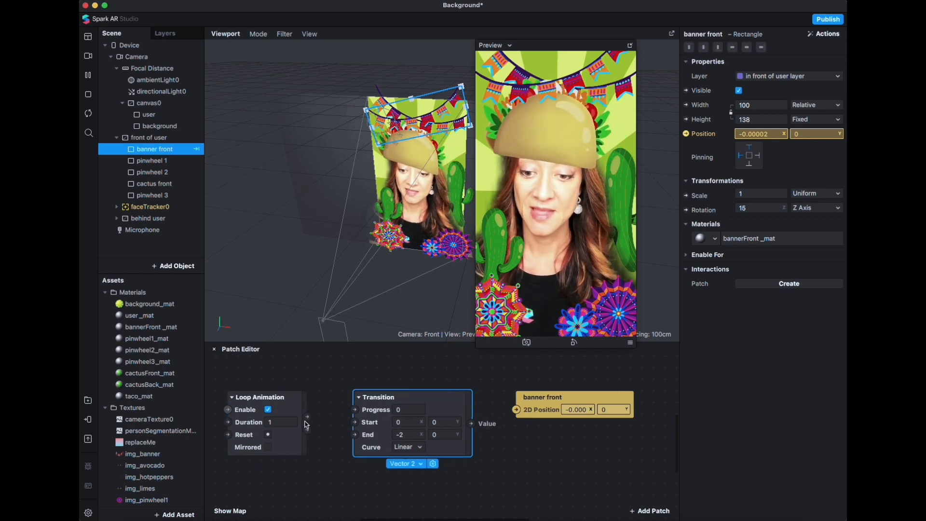
Connect the Loop Animation's Progress to the Transition's Progress, and the Transition's Value to banner front's 2D Position.
left_click_drag(308, 417, 354, 412)
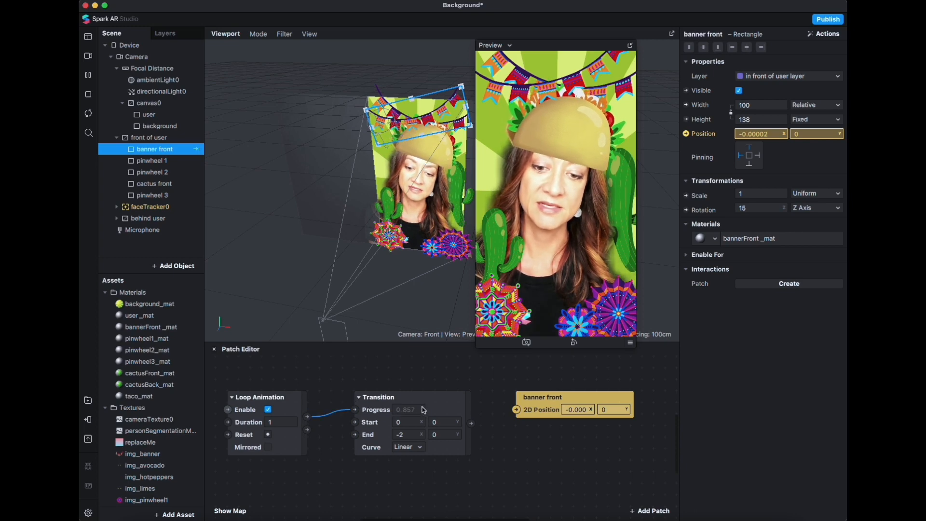
left_click_drag(472, 423, 516, 410)
left_click(558, 405)
left_click(463, 430)
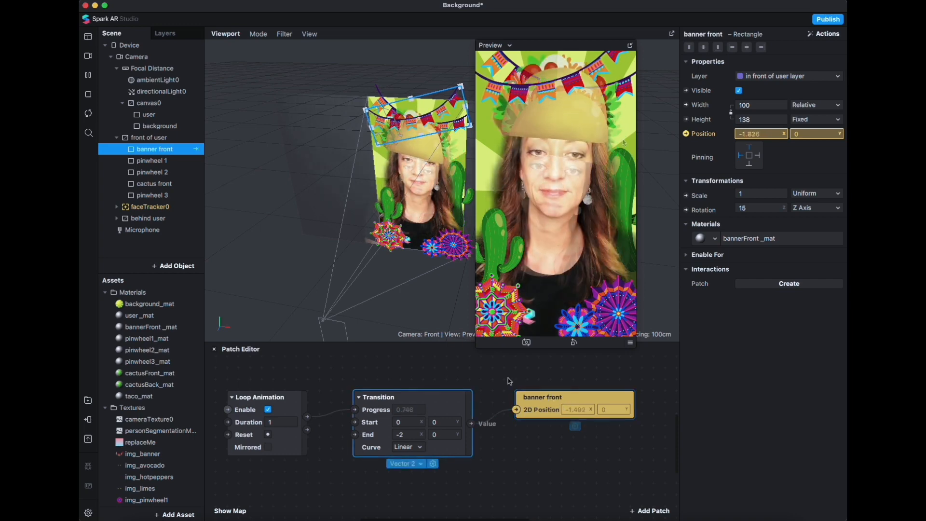
Make the Transition run from Start X 10 to End X -10, with the Loop Animation mirrored.
left_click(414, 434)
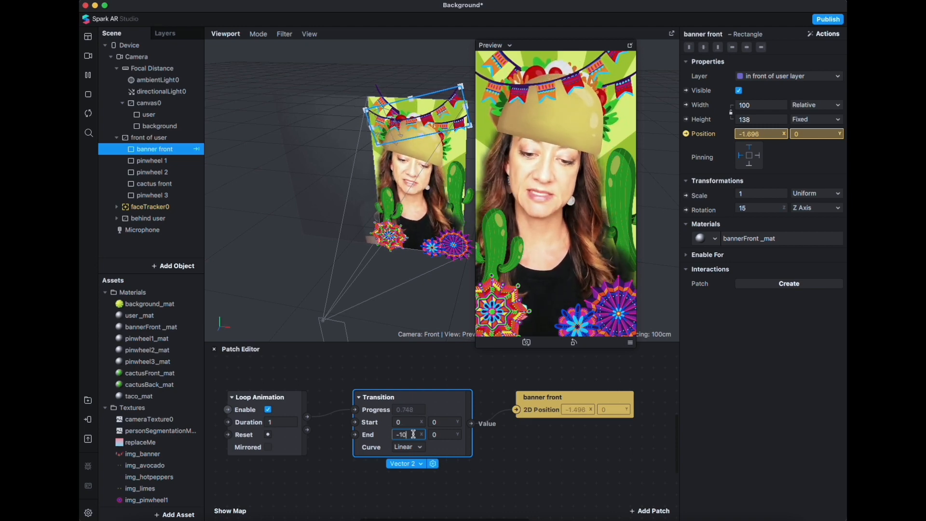
key("Return")
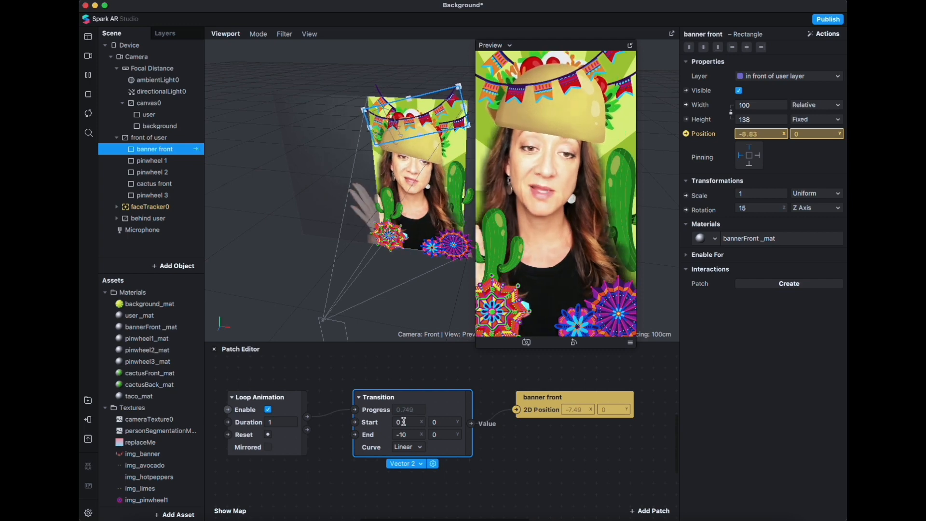
left_click(269, 448)
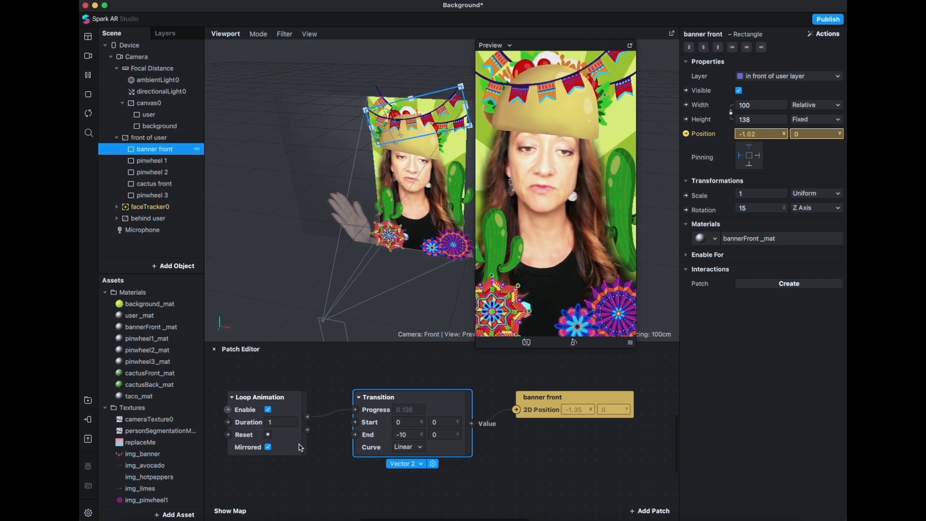
left_click(412, 424)
key("BackSpace")
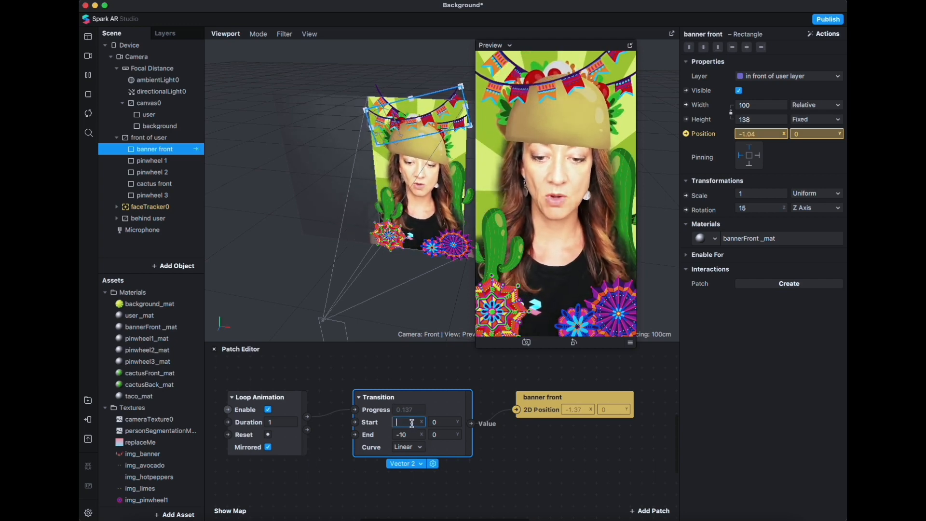
type("10")
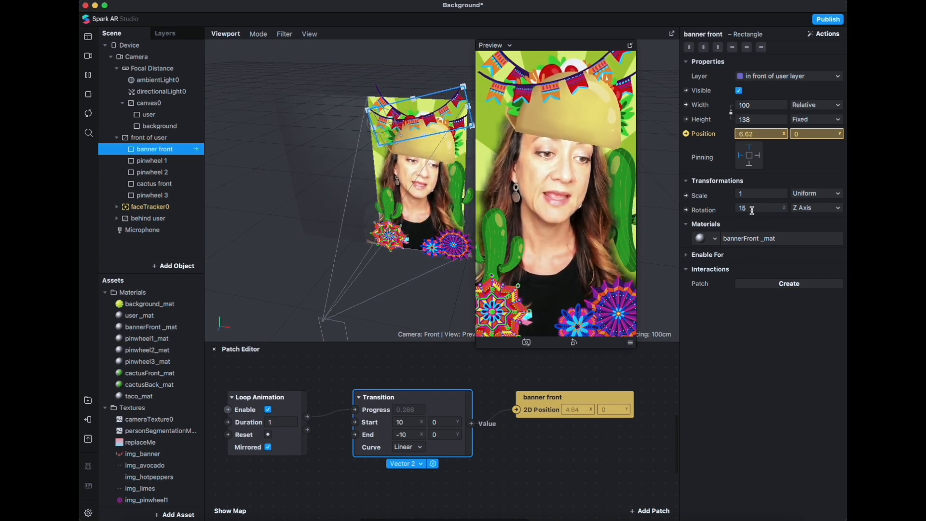
Scale the banner front rectangle to 1.25 and set the Transition's curve to Sinusoidal In-Out.
left_click(743, 193)
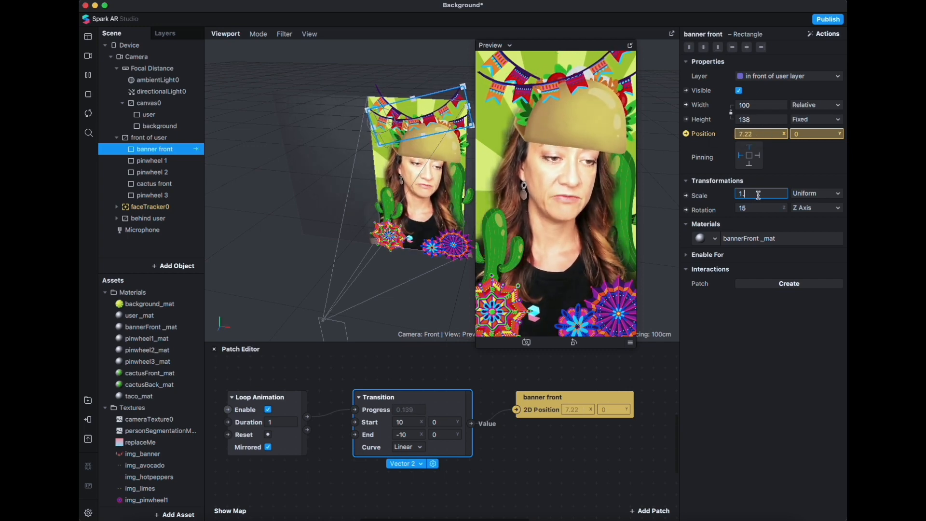
type(".25")
key("Return")
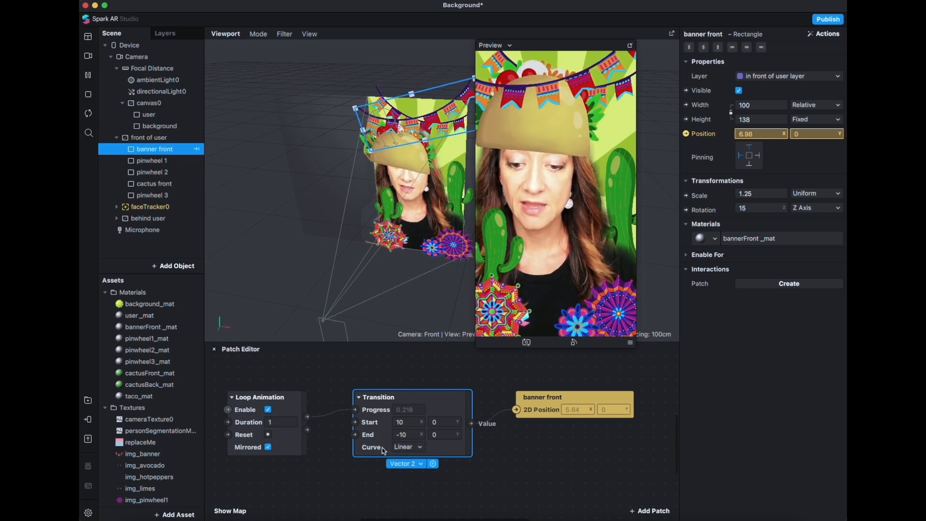
left_click(424, 448)
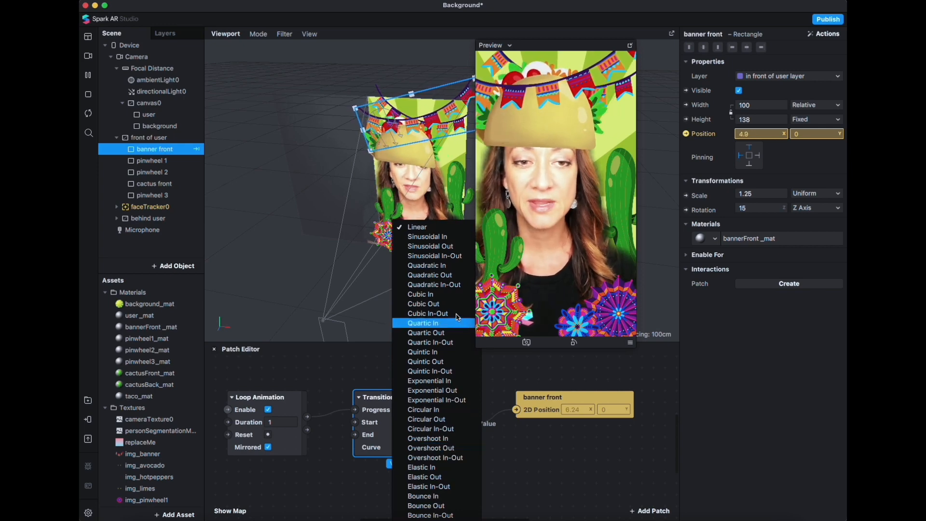
left_click(467, 256)
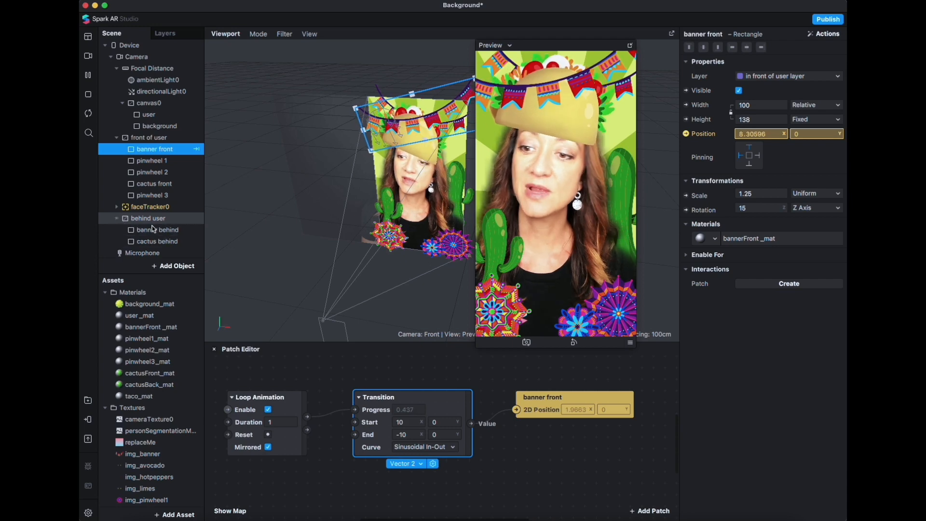
Create a 2D Position patch for the banner behind rectangle and place it below the banner front patch.
left_click(116, 218)
left_click(149, 218)
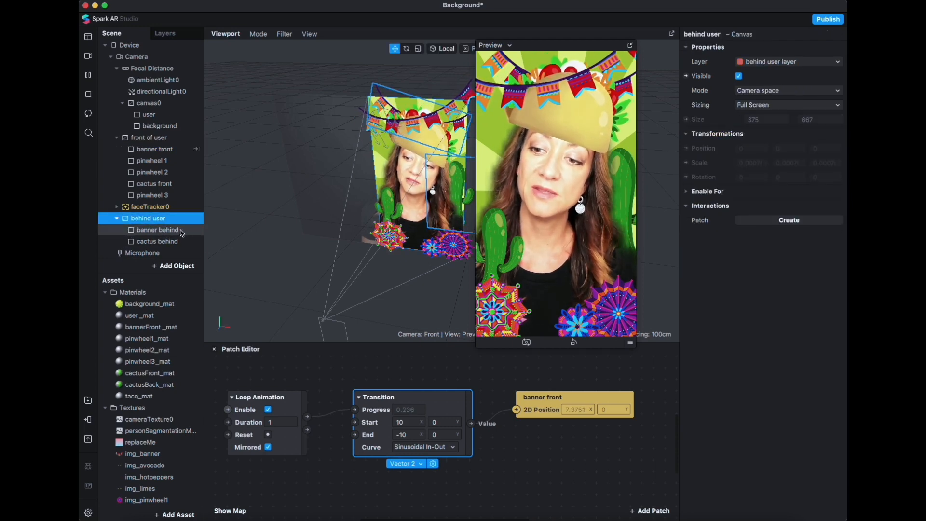
left_click(157, 229)
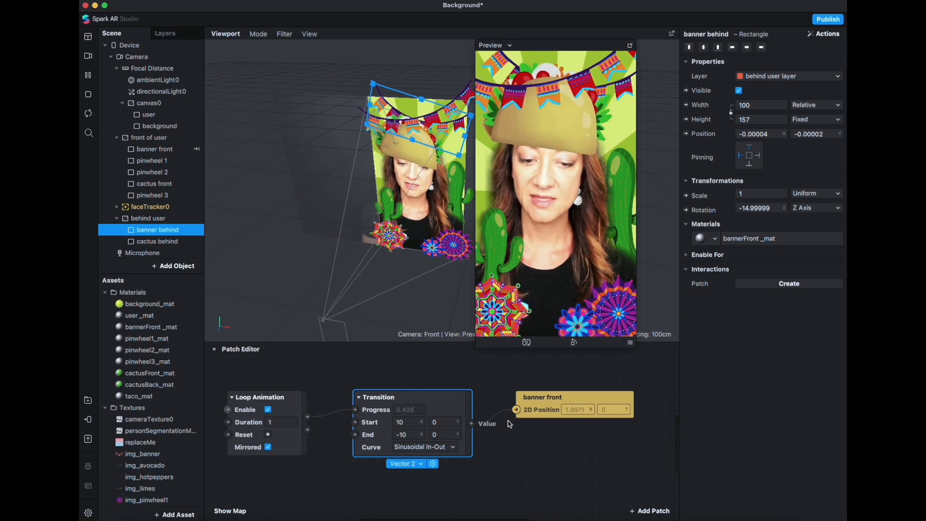
left_click_drag(526, 459, 538, 423)
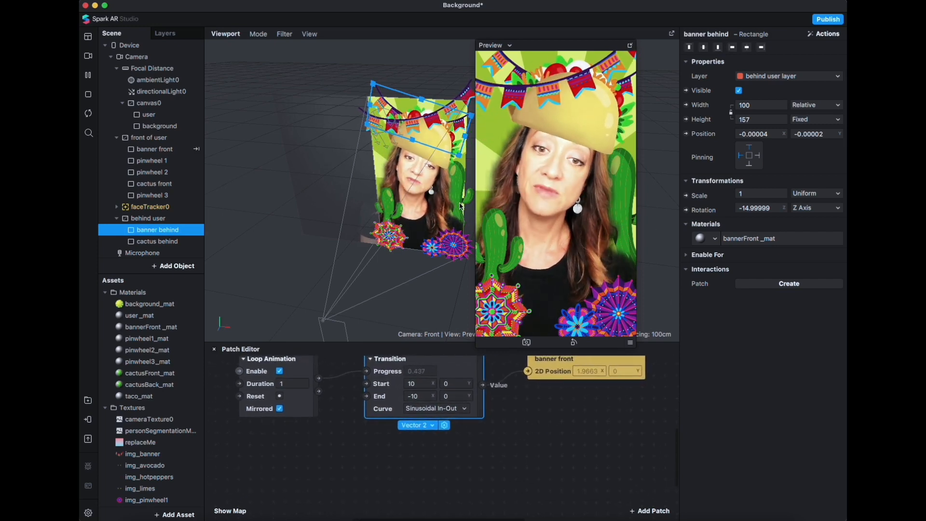
left_click(686, 134)
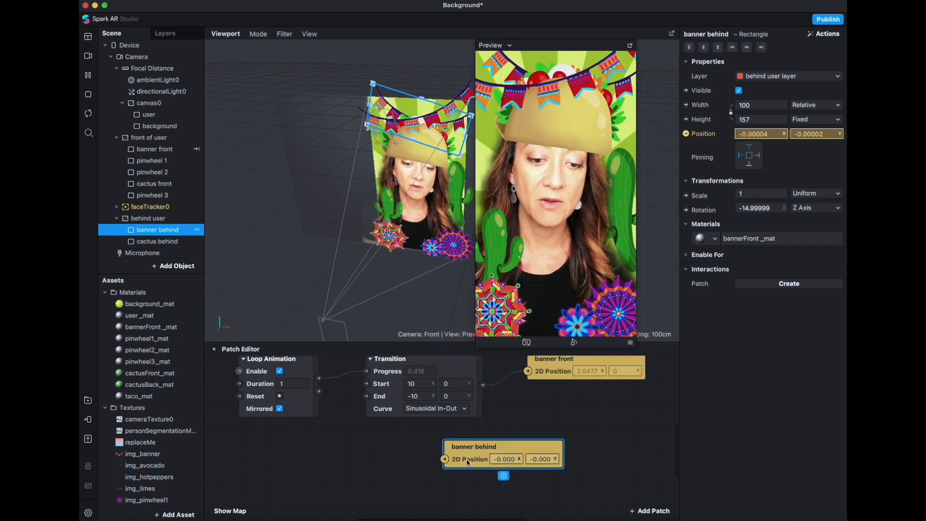
left_click_drag(468, 462, 555, 489)
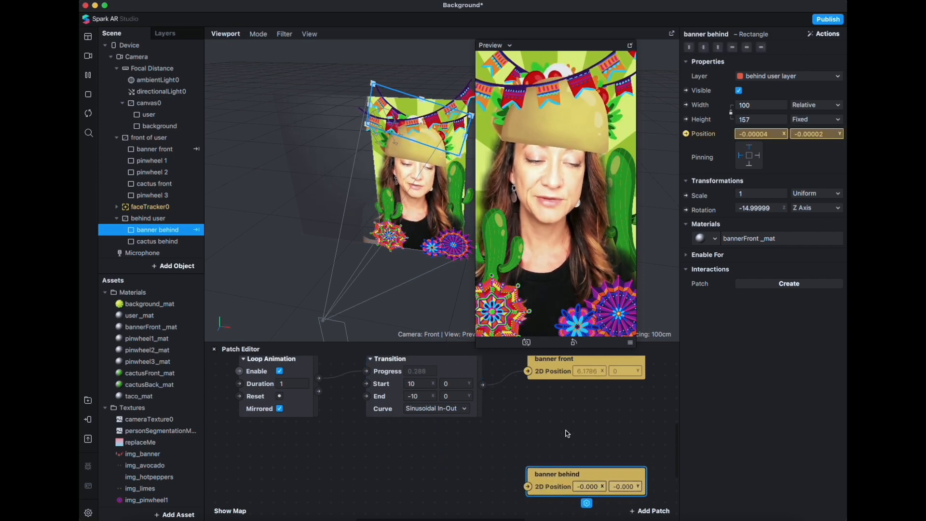
Add a second Transition patch, set its type to Vector 2, and place it in front of the banner behind patch.
double_click(386, 457)
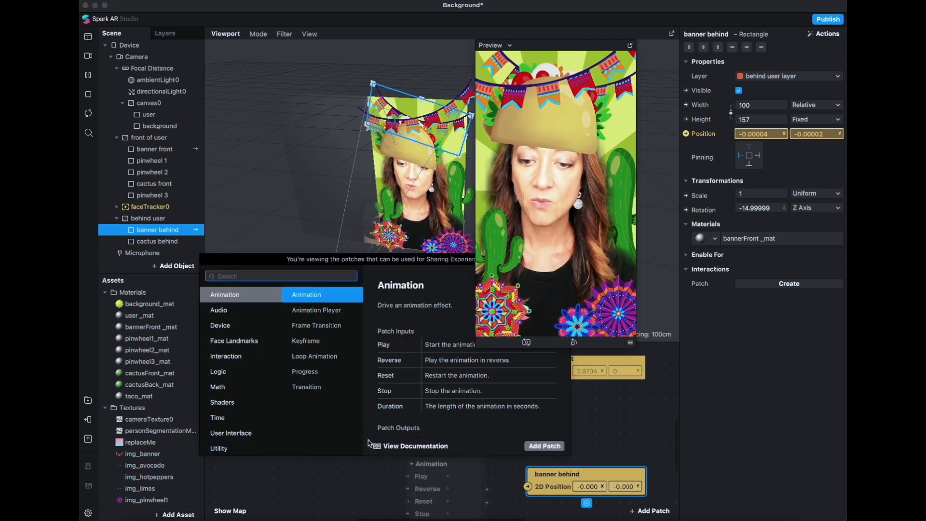
left_click(309, 387)
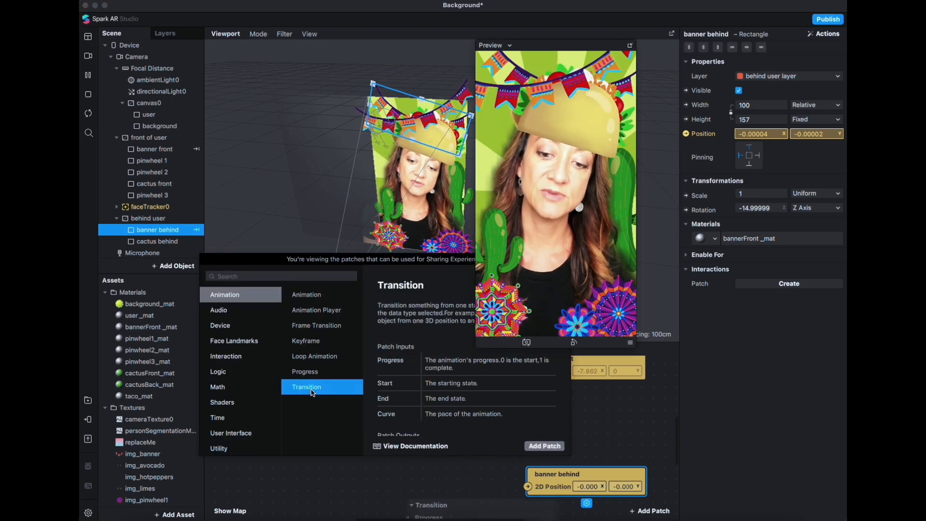
left_click(544, 446)
left_click_drag(488, 511, 435, 457)
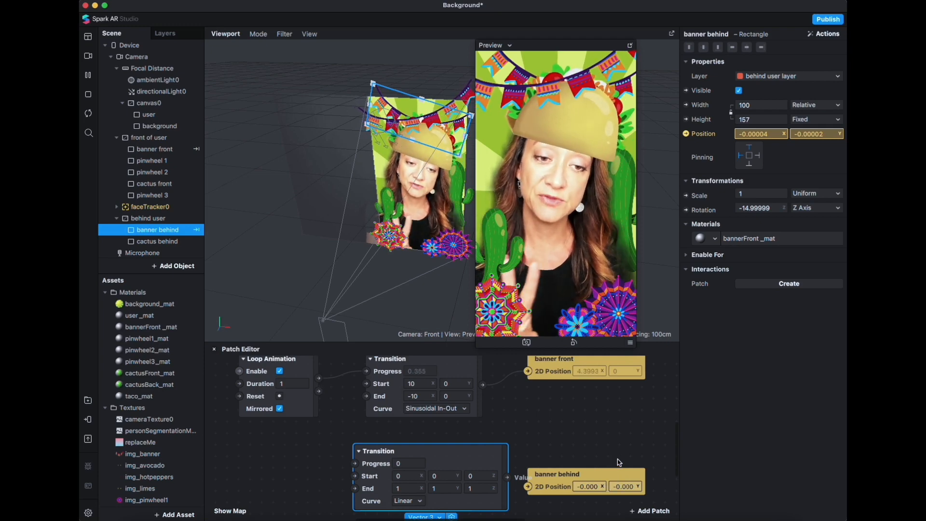
left_click(438, 517)
left_click(441, 499)
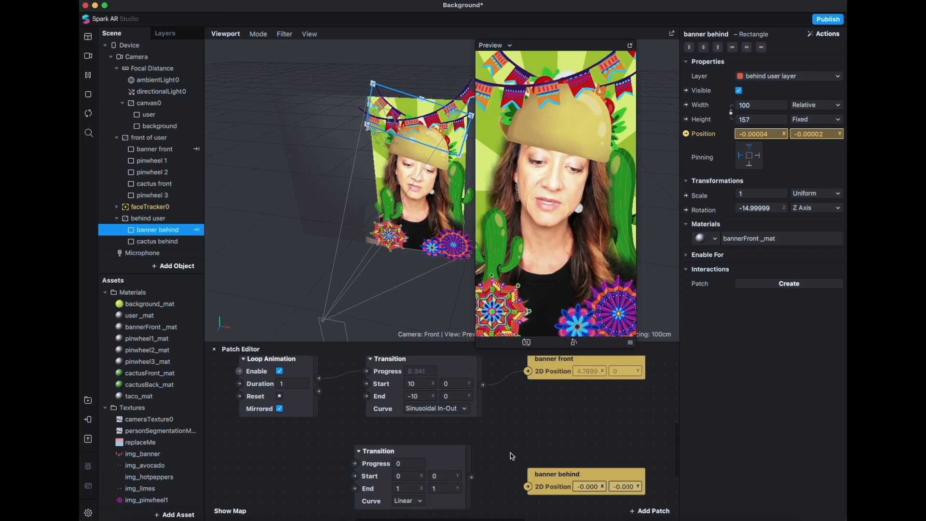
scroll(537, 429, "down", 3)
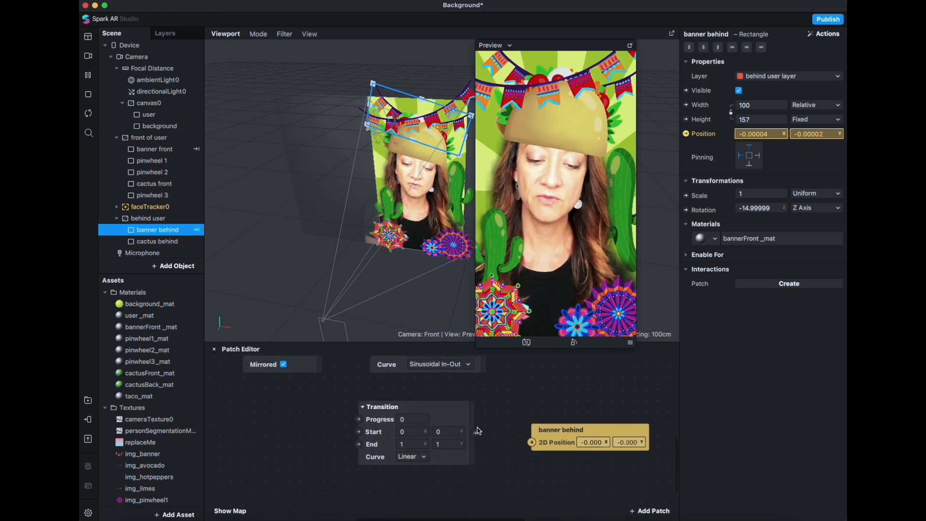
left_click(466, 418)
left_click_drag(466, 418, 489, 429)
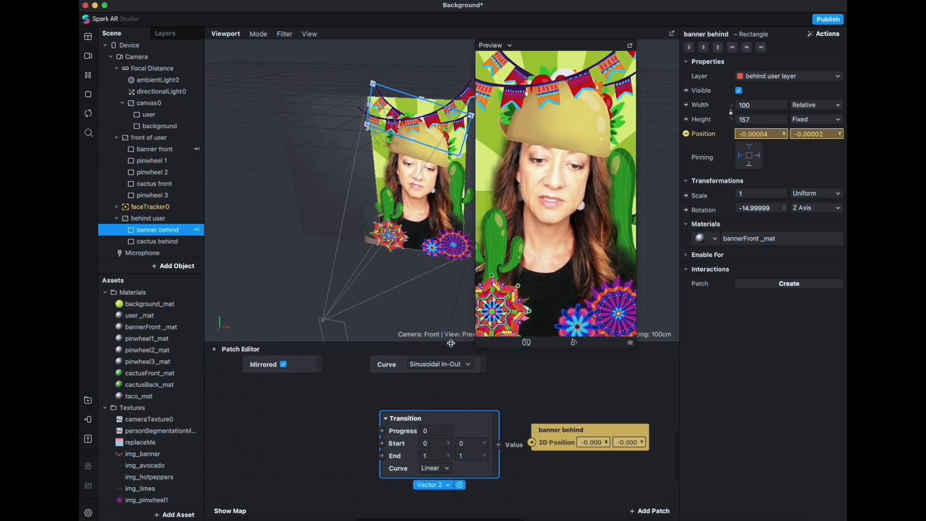
Make room in the Patch Editor, then add a mirrored Loop Animation patch in front of the new Transition.
left_click_drag(452, 343, 462, 269)
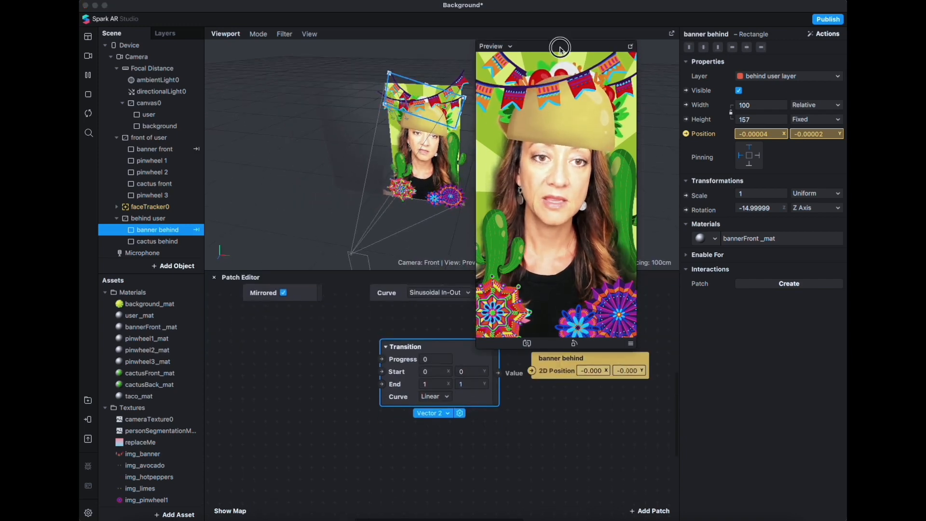
left_click_drag(556, 45, 591, 34)
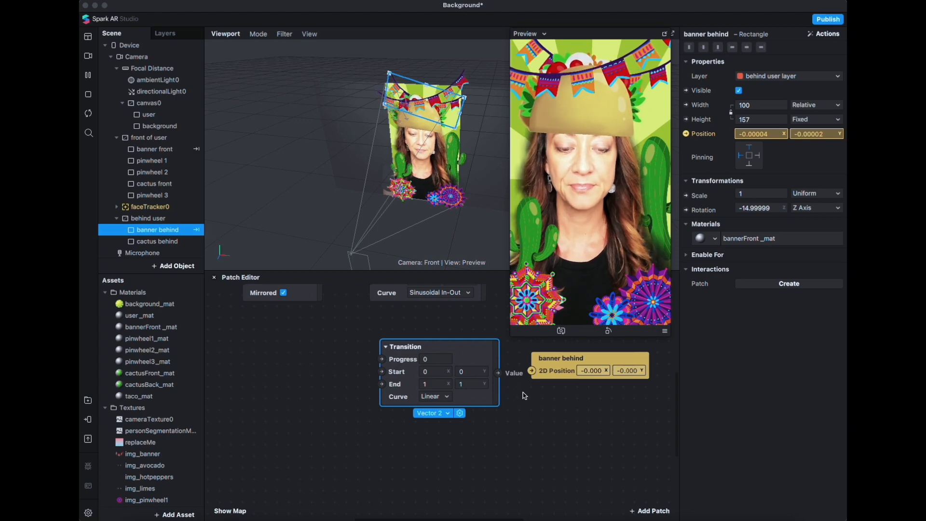
scroll(516, 479, "up", 3)
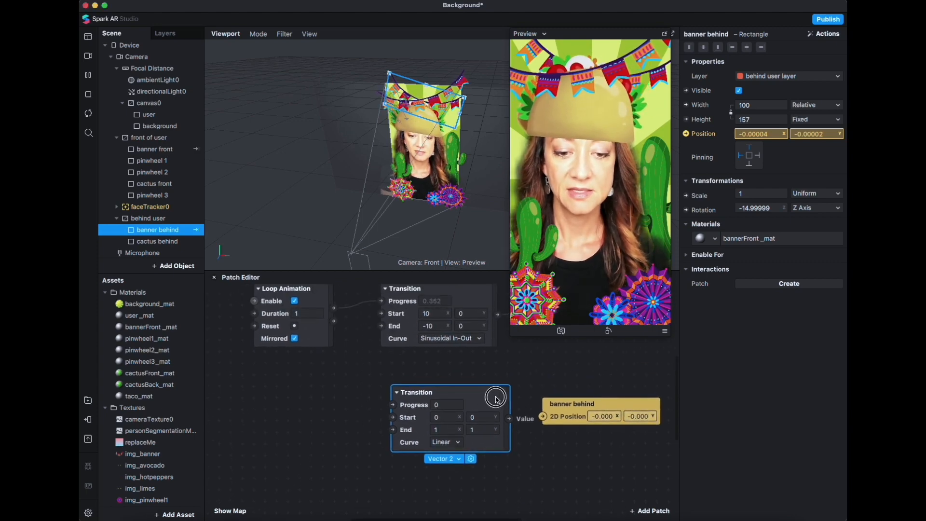
left_click_drag(496, 397, 484, 398)
right_click(255, 399)
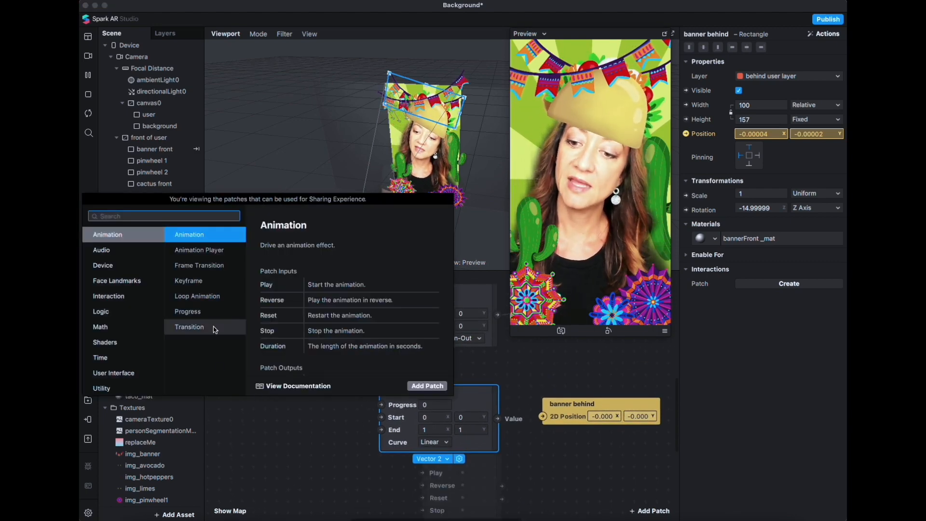
left_click(198, 296)
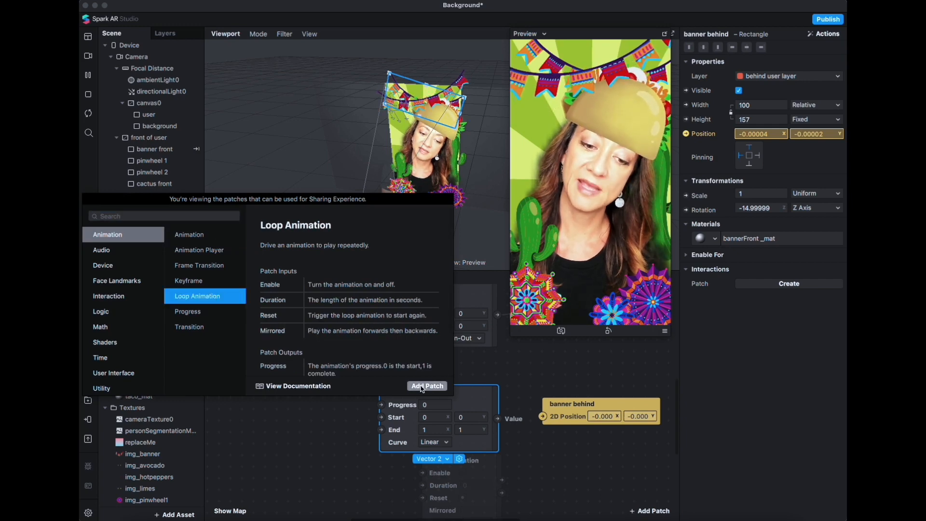
left_click(427, 386)
left_click_drag(492, 464, 316, 398)
left_click(293, 443)
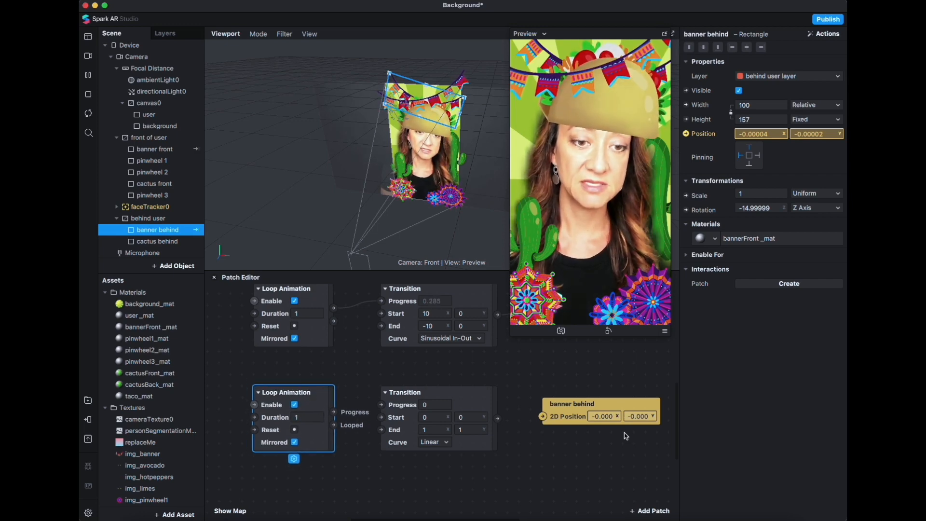
Set the new Transition to run from Start X -5 to End X 5, with End Y at 0.
left_click(460, 432)
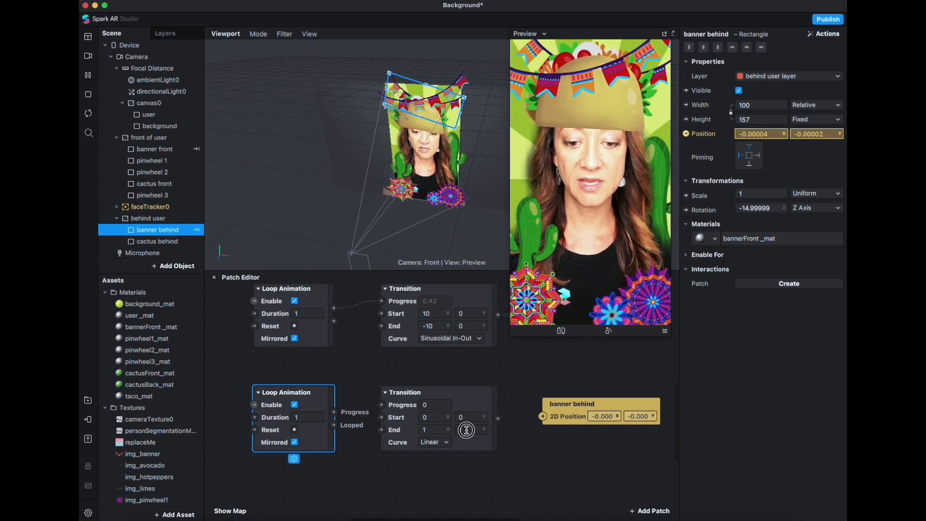
key("BackSpace")
type("0")
key("Return")
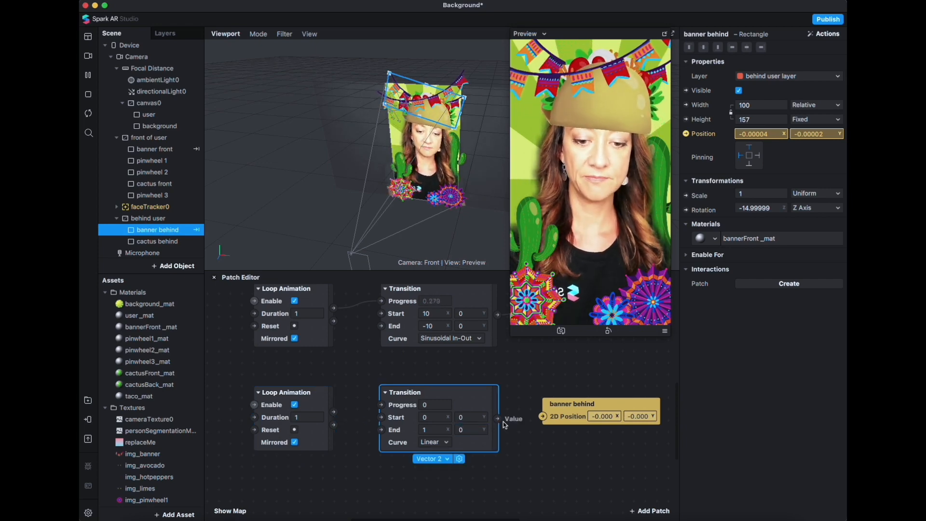
left_click(437, 419)
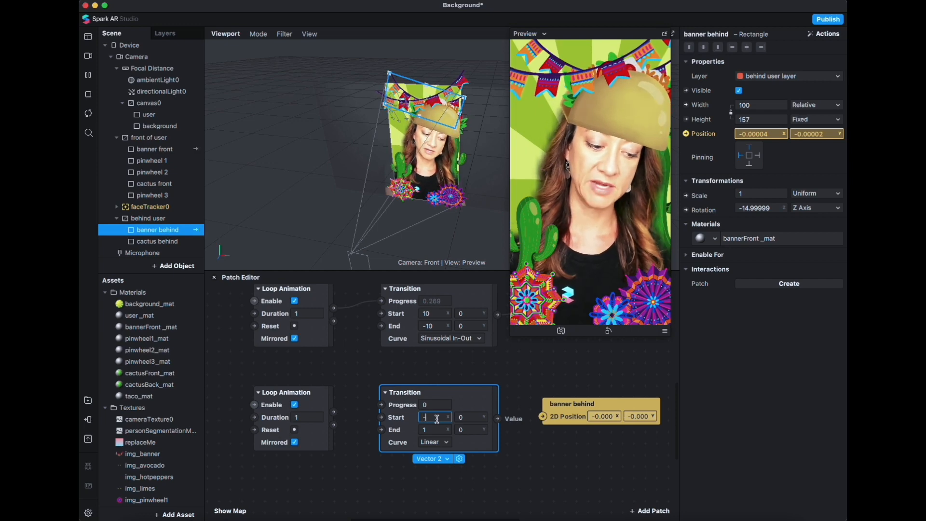
left_click(439, 430)
scroll(427, 429, "right", 1)
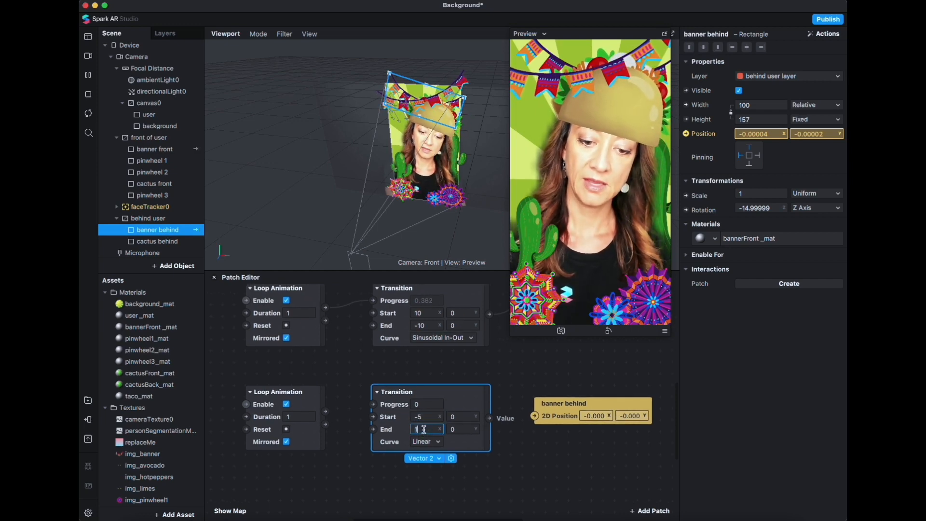
key("Return")
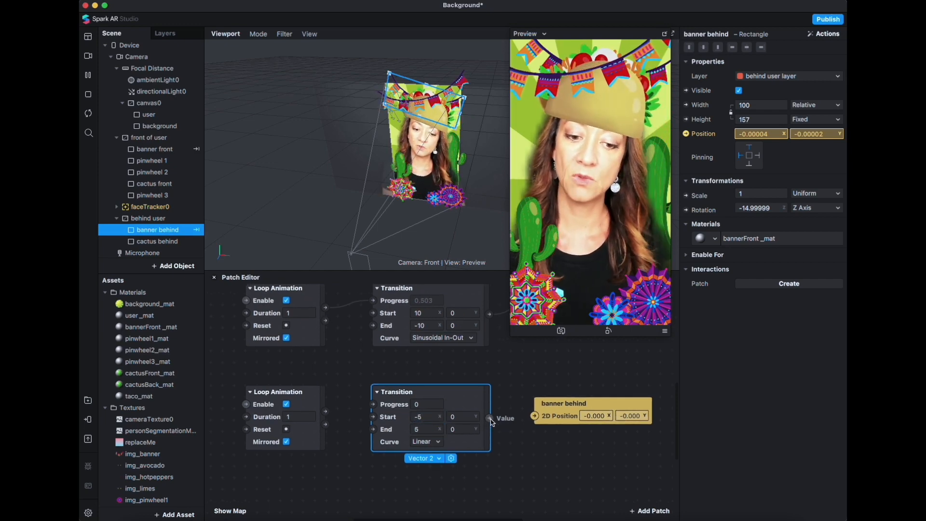
Connect the new Loop Animation through the Transition to banner behind's 2D Position, and set the loop's Duration to 1.5.
left_click_drag(325, 411, 373, 404)
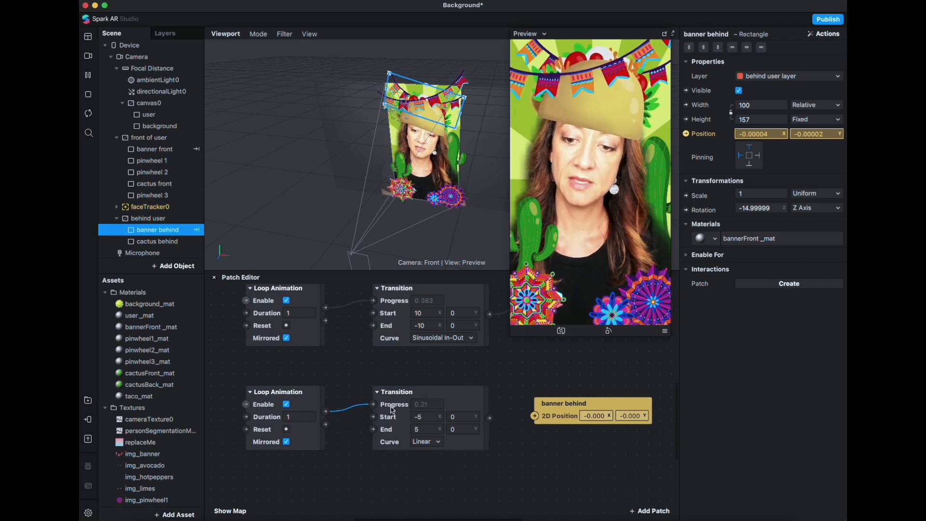
left_click_drag(490, 418, 534, 416)
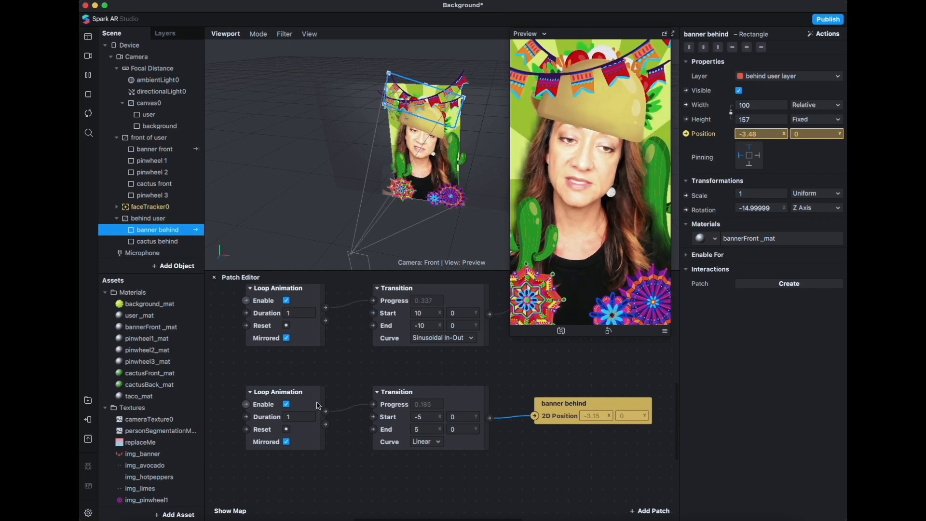
left_click(299, 418)
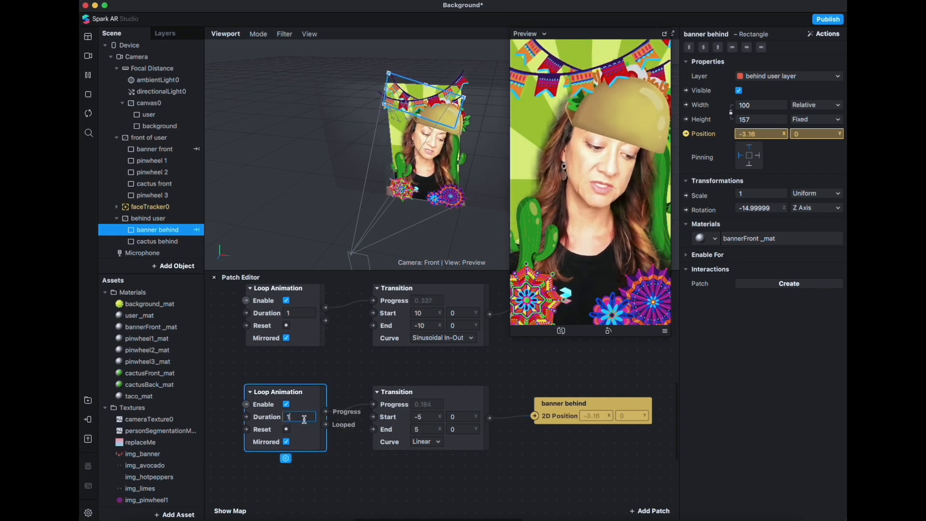
type(".5")
key("Return")
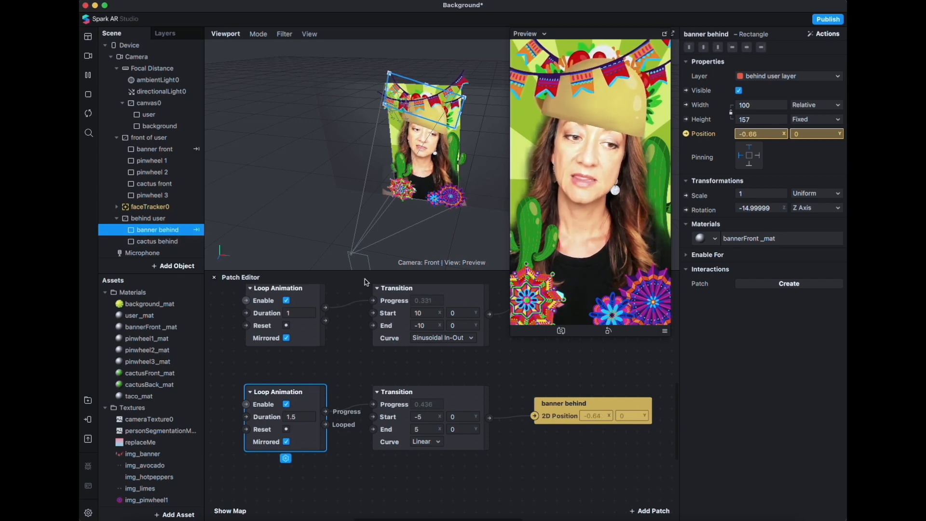
Scale the banner behind rectangle uniformly to 1.25.
left_click(764, 195)
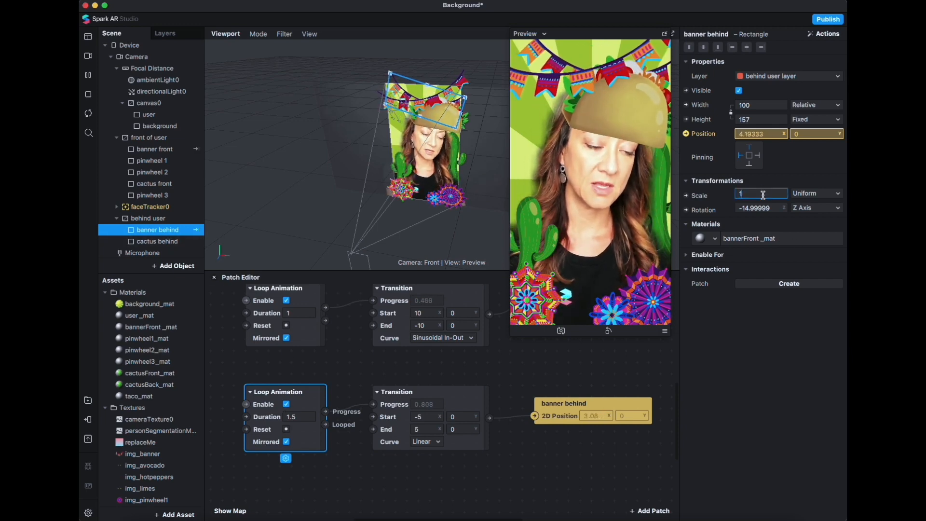
type(".25")
key("Return")
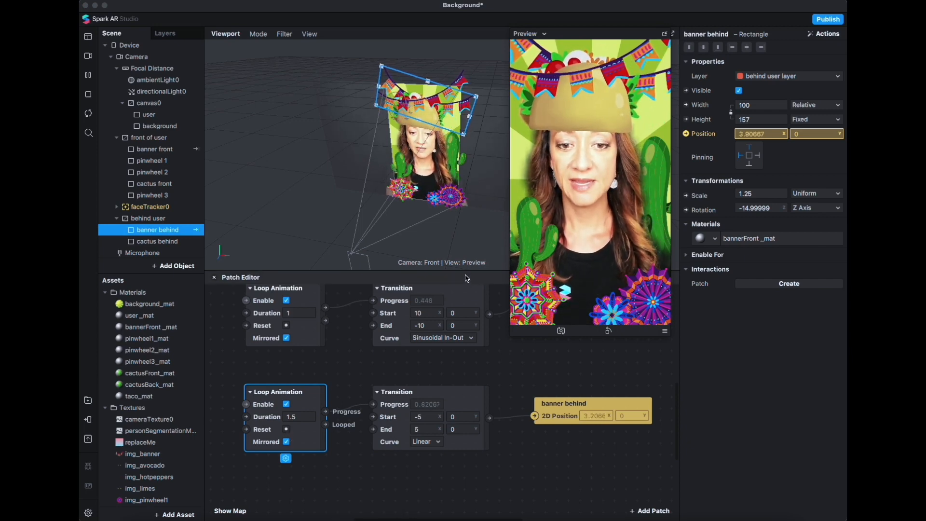
Enlarge the Patch Editor and shrink the floating preview so it no longer covers the banner patches.
left_click_drag(467, 269, 474, 175)
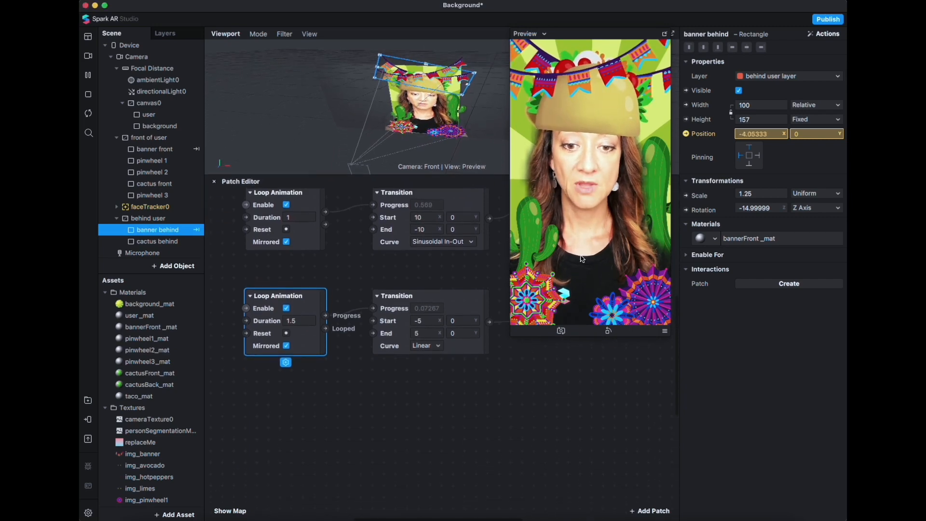
left_click(512, 338)
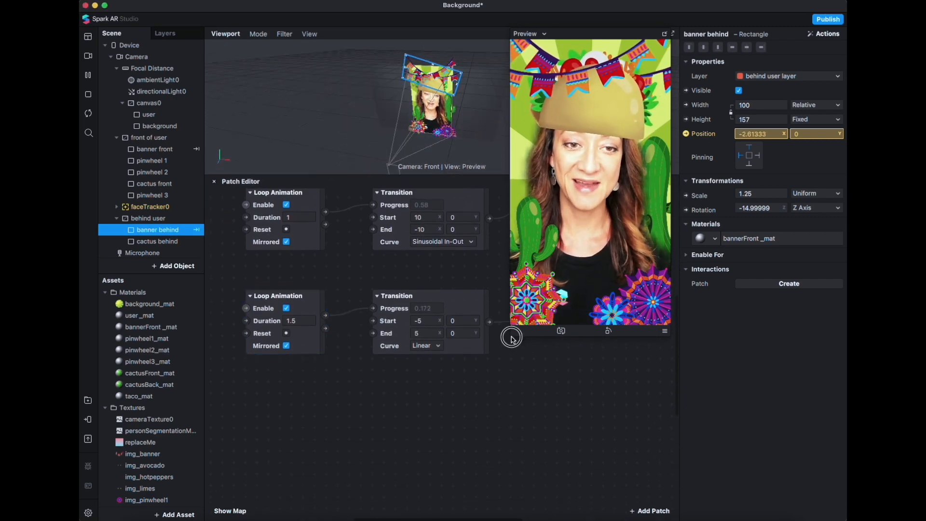
left_click(673, 33)
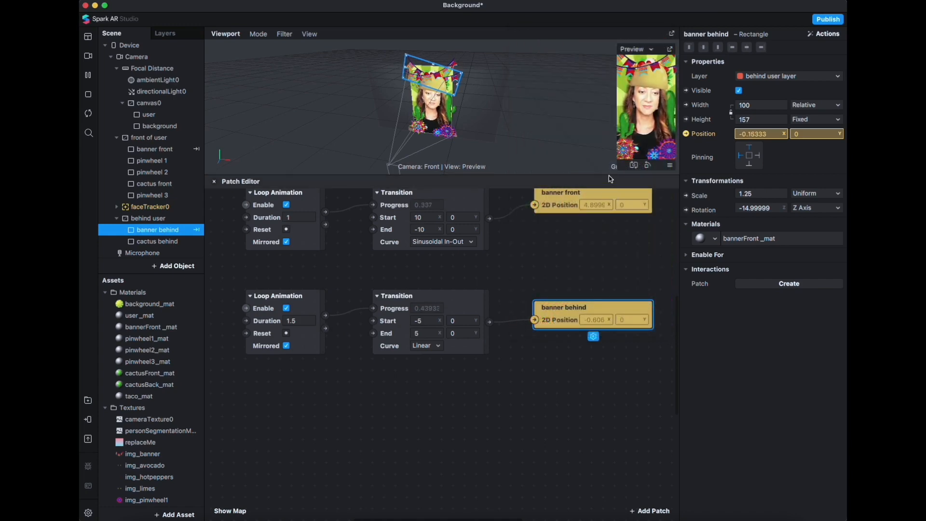
left_click_drag(610, 175, 611, 215)
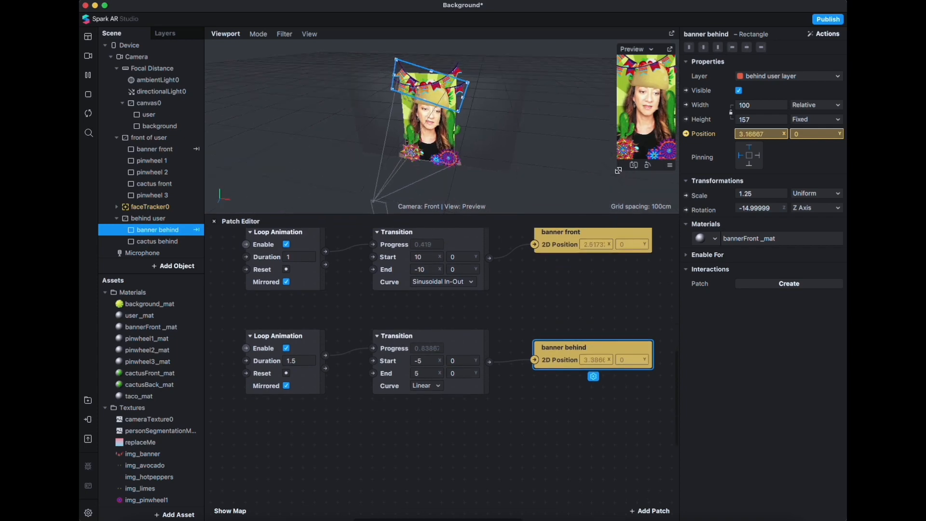
left_click_drag(618, 170, 595, 210)
scroll(449, 478, "down", 3)
scroll(448, 477, "left", 3)
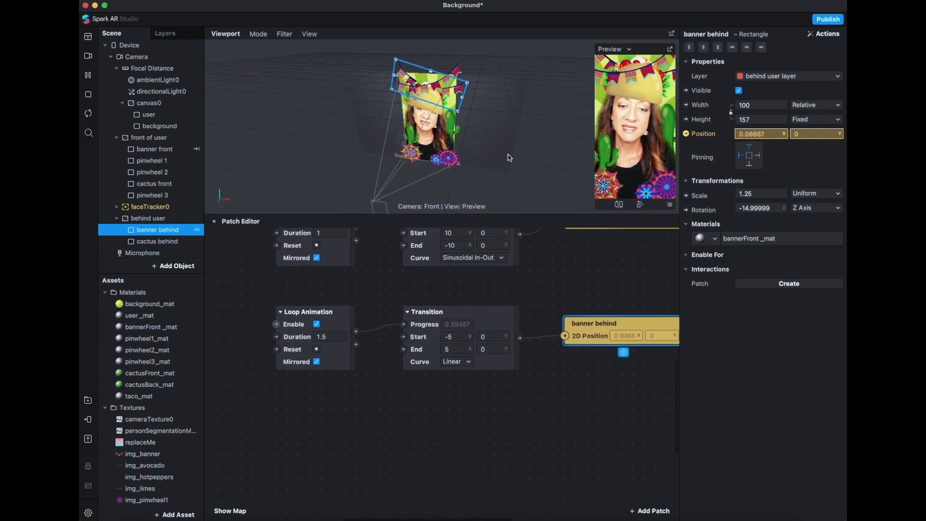
Select the pinwheel 1 rectangle near the lower edge of the scene in the viewport.
scroll(496, 164, "up", 2)
scroll(498, 165, "up", 2)
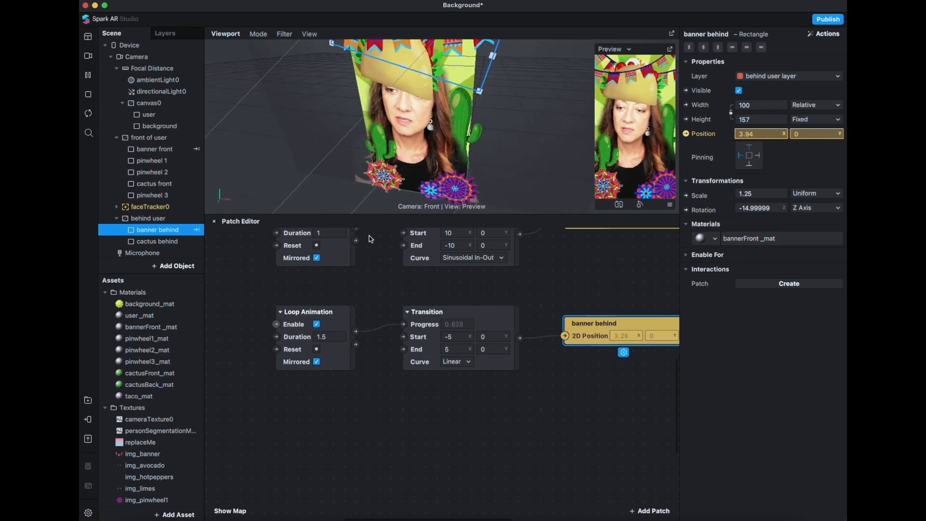
left_click(461, 183)
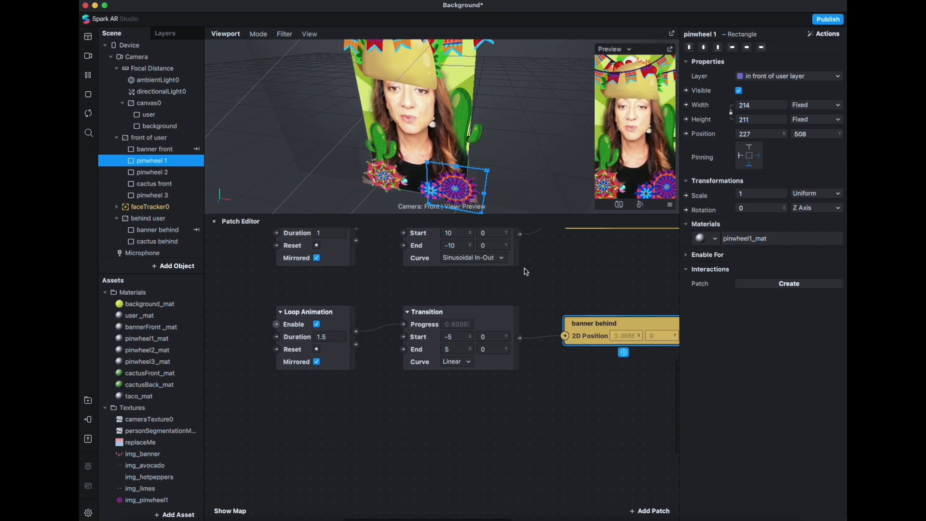
Create a 3D Rotation patch for pinwheel 1 and place it below the banner behind patch.
left_click(687, 210)
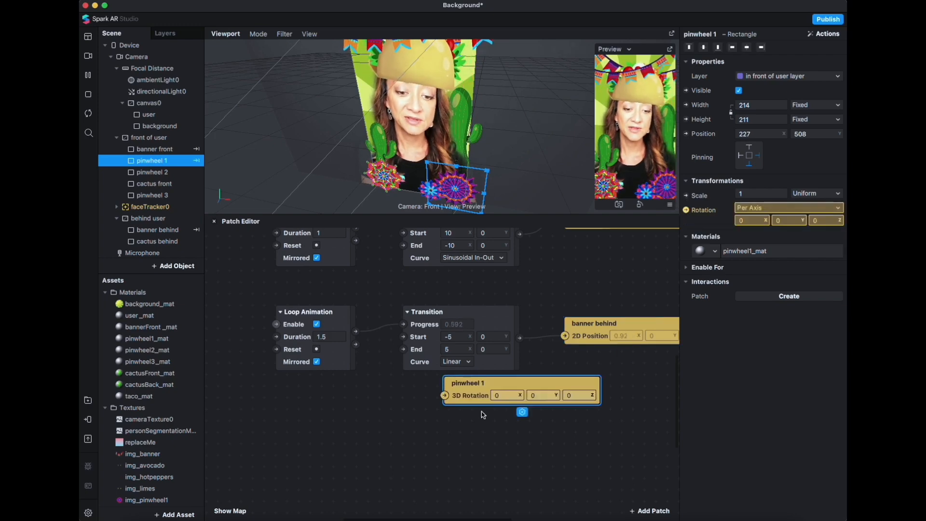
left_click_drag(480, 403, 555, 447)
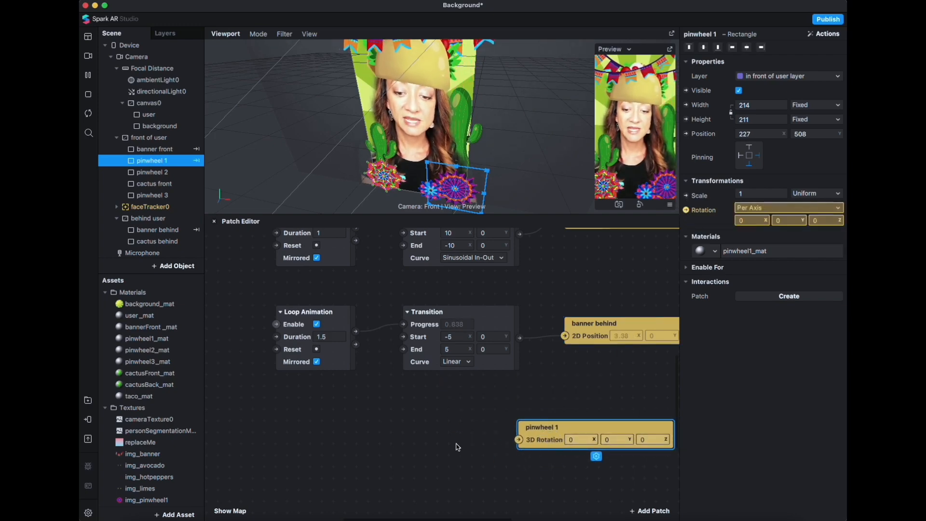
left_click_drag(457, 445, 411, 436)
left_click_drag(494, 421, 539, 417)
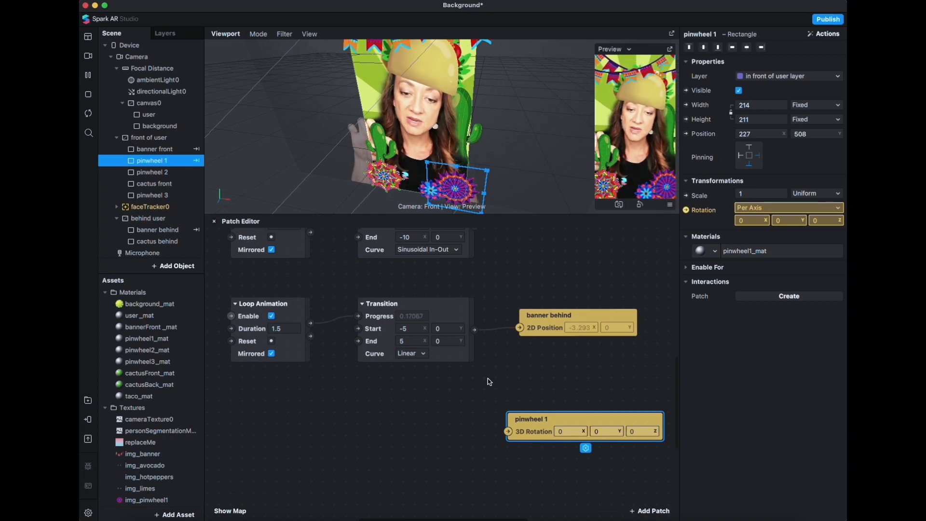
Add a Transition patch and place it beside pinwheel 1's 3D Rotation patch, leaving space between the two.
right_click(350, 421)
left_click(295, 353)
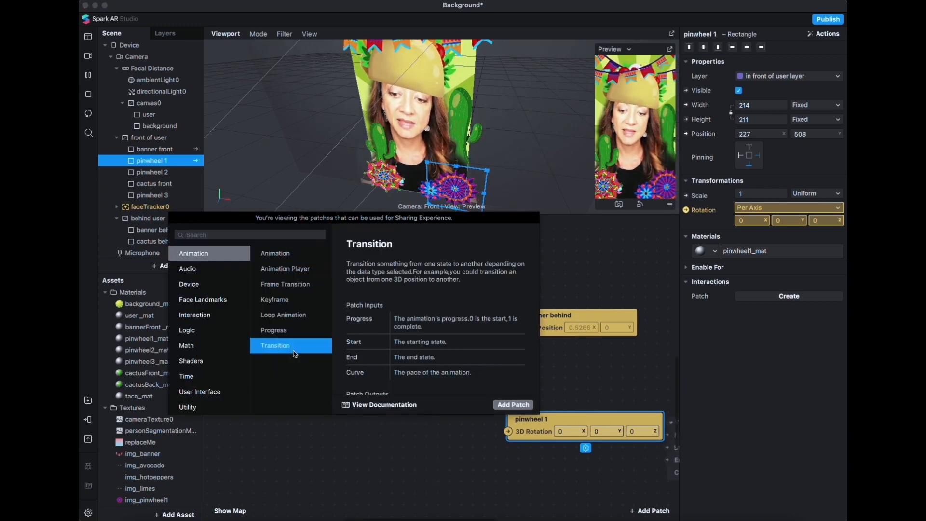
left_click(515, 406)
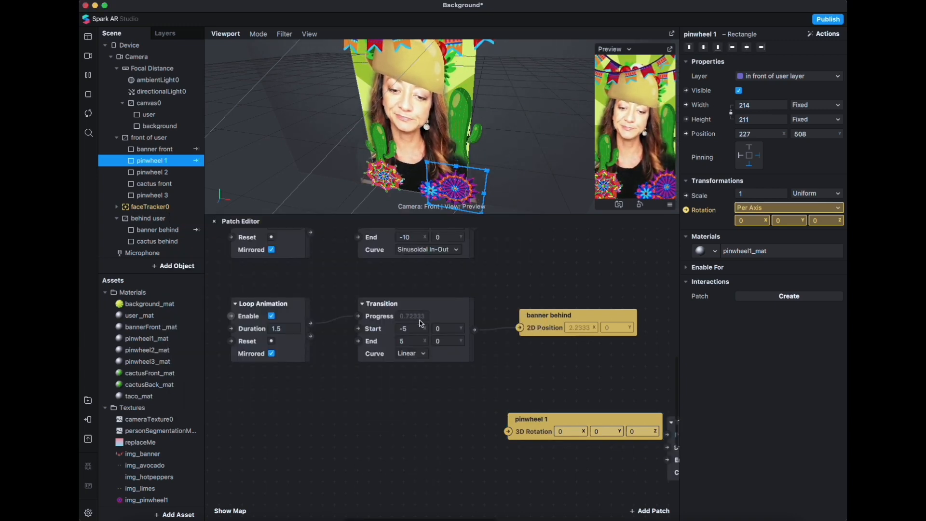
left_click_drag(674, 468, 295, 442)
left_click_drag(410, 402, 462, 414)
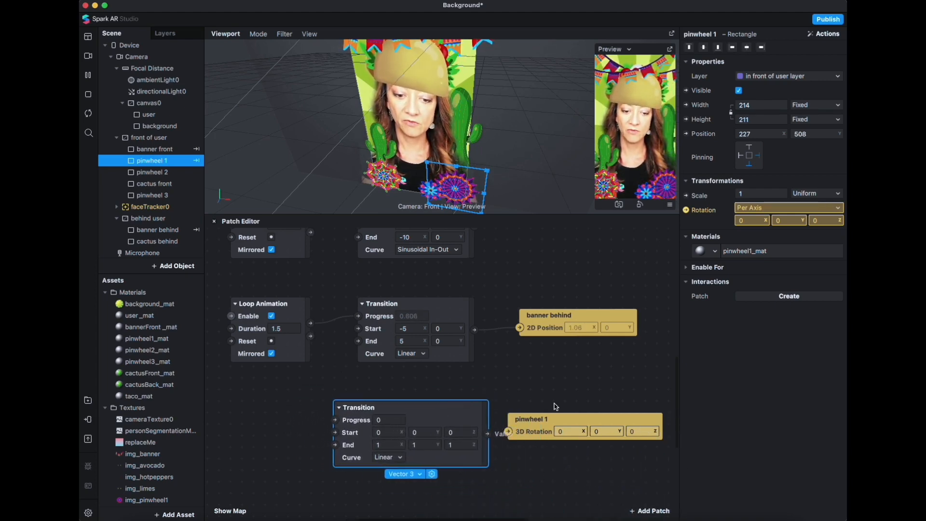
left_click_drag(538, 425, 551, 423)
Set the new Transition's End values to X 0, Y 0 and Z 359.
left_click_drag(470, 415, 478, 425)
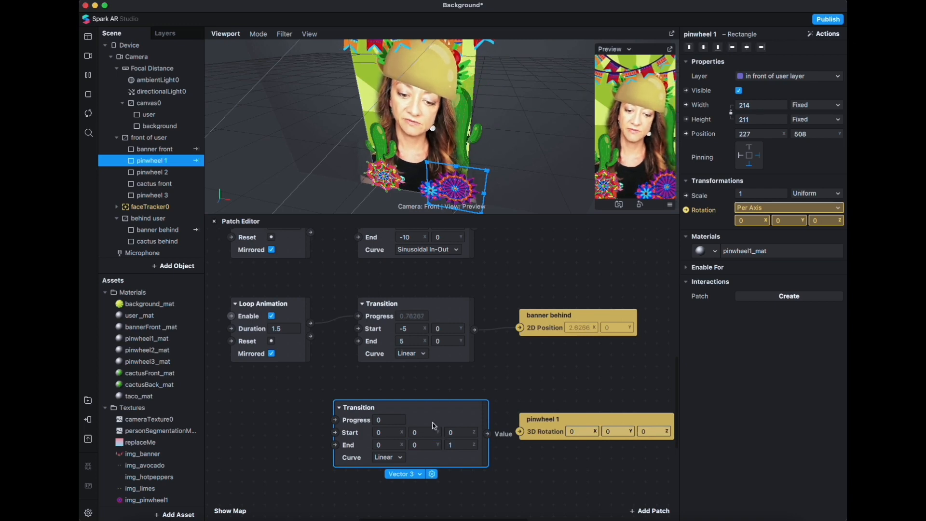
left_click(535, 417)
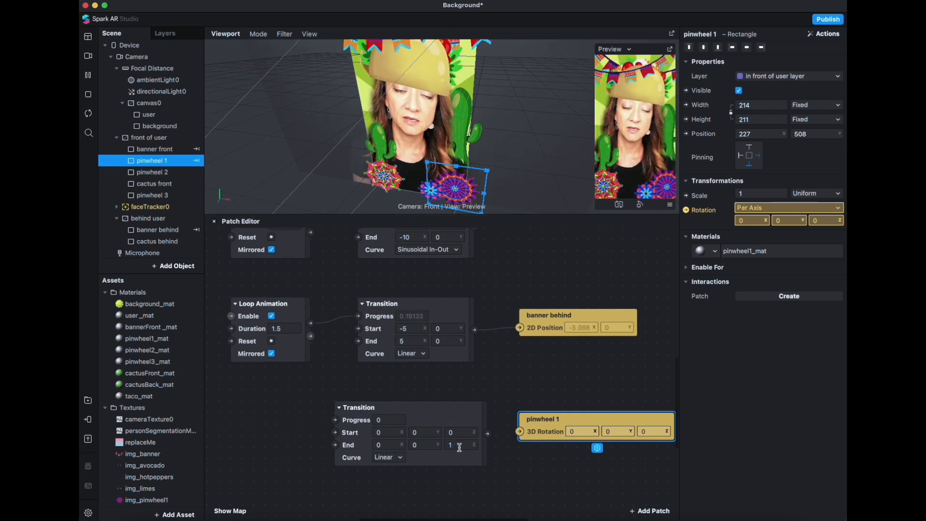
scroll(452, 448, "right", 1)
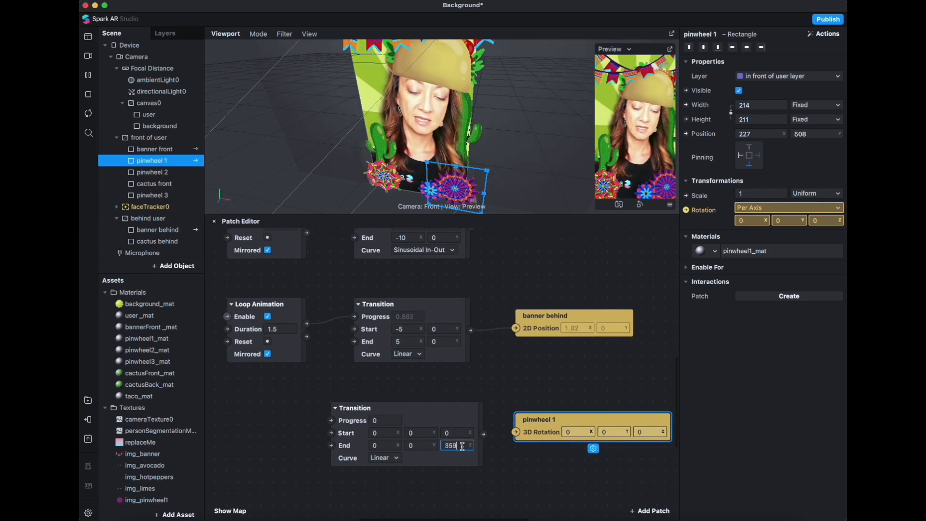
left_click(477, 389)
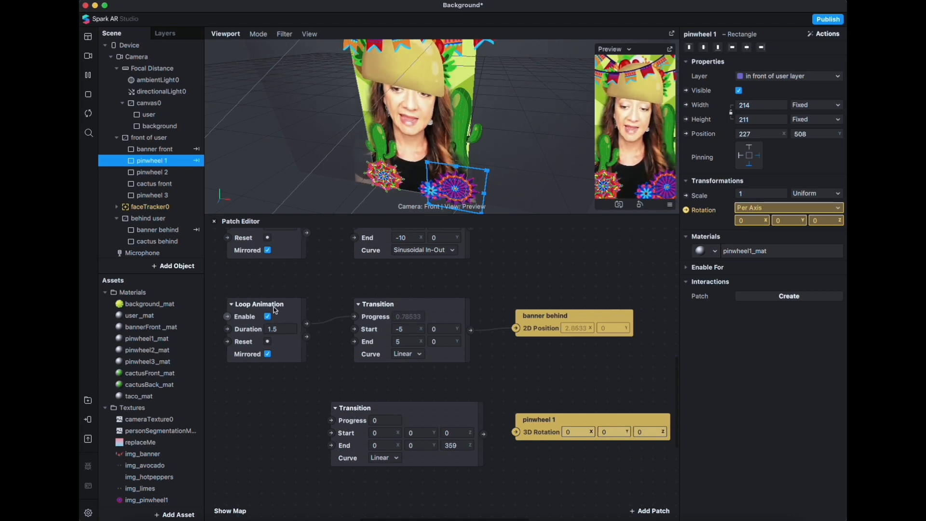
Add a Loop Animation patch and connect its Progress through the Transition to pinwheel 1's 3D Rotation.
right_click(251, 429)
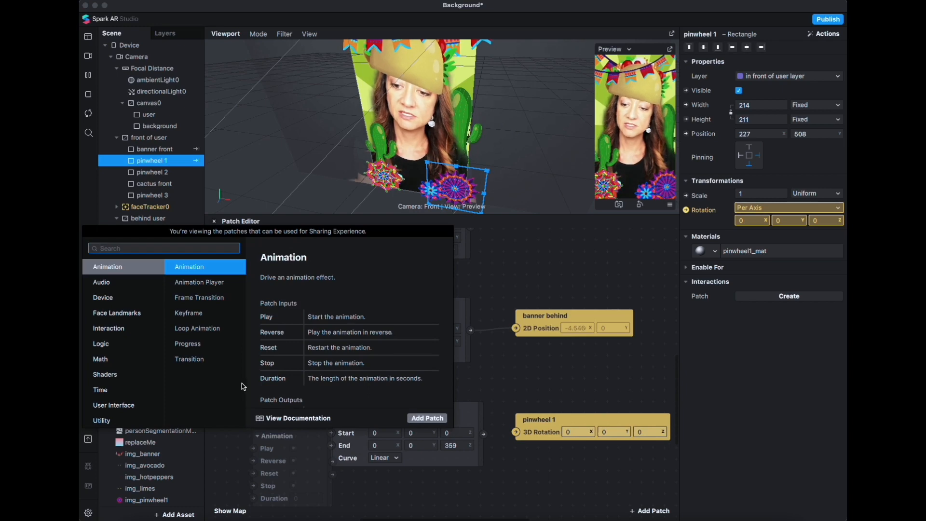
left_click(209, 330)
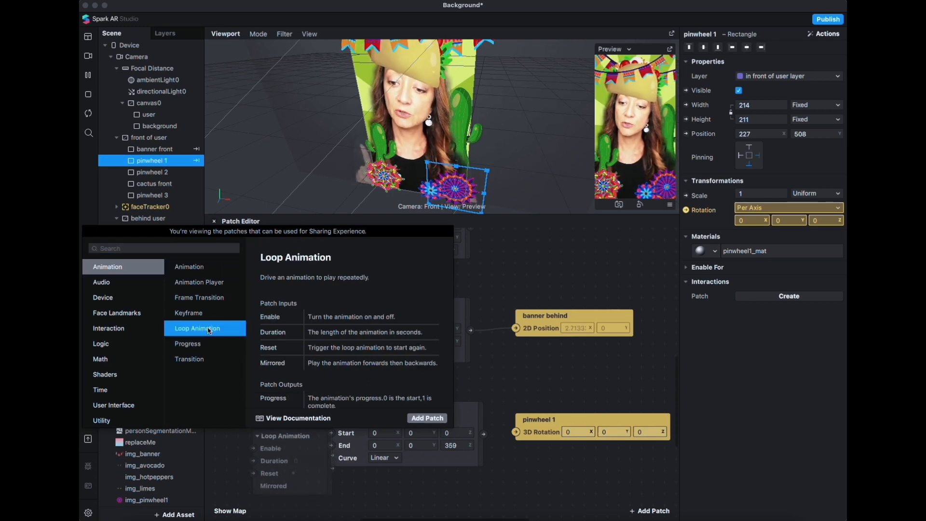
left_click(428, 418)
left_click_drag(303, 442, 271, 416)
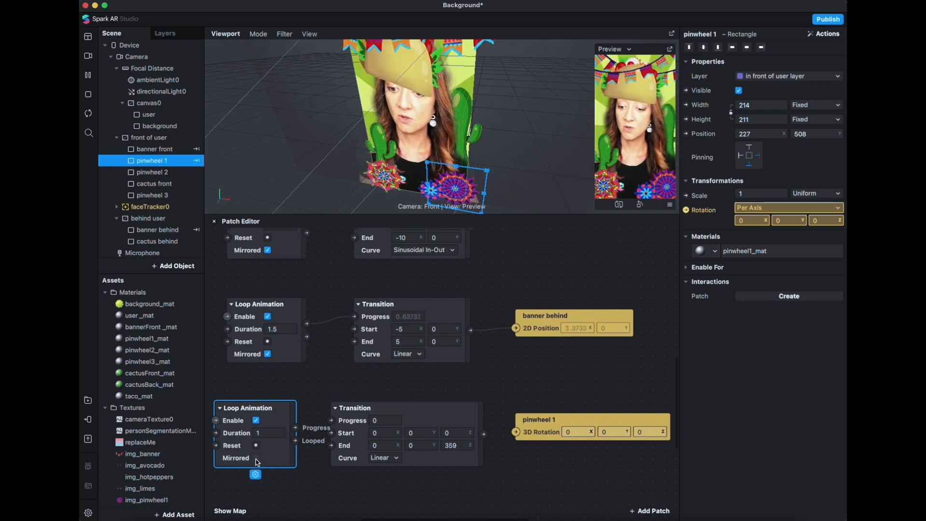
left_click_drag(296, 429, 331, 421)
left_click_drag(484, 433, 516, 432)
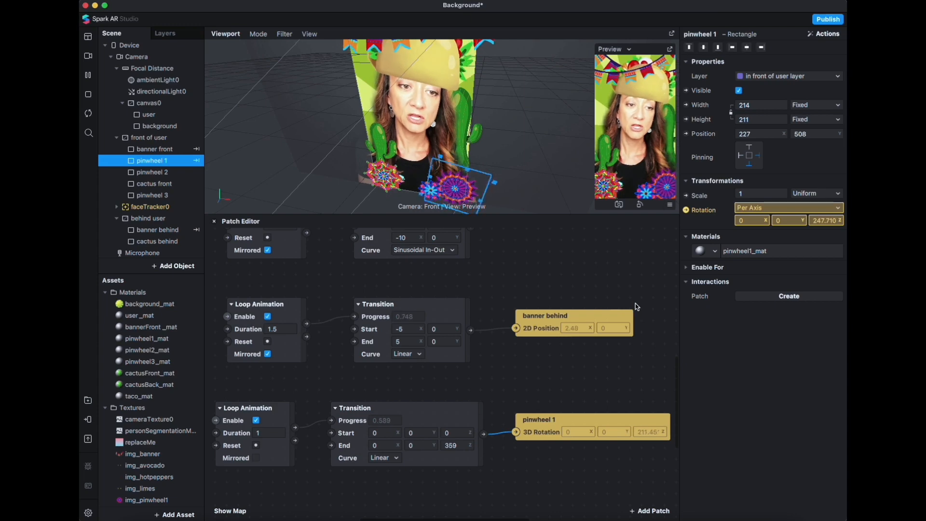
Enlarge the viewport and the floating preview while keeping the pinwheel 1 patches in sight.
left_click_drag(577, 215, 581, 277)
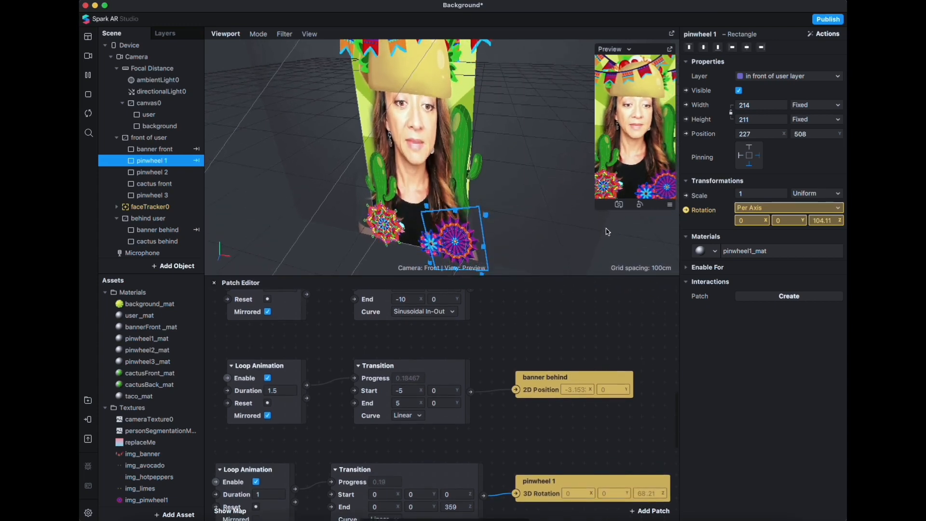
left_click_drag(596, 210, 553, 268)
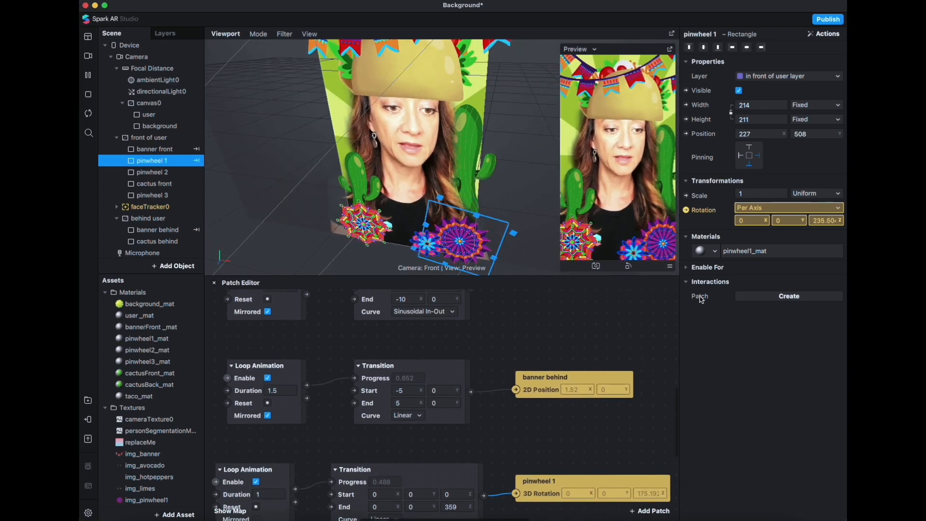
left_click_drag(511, 351, 564, 308)
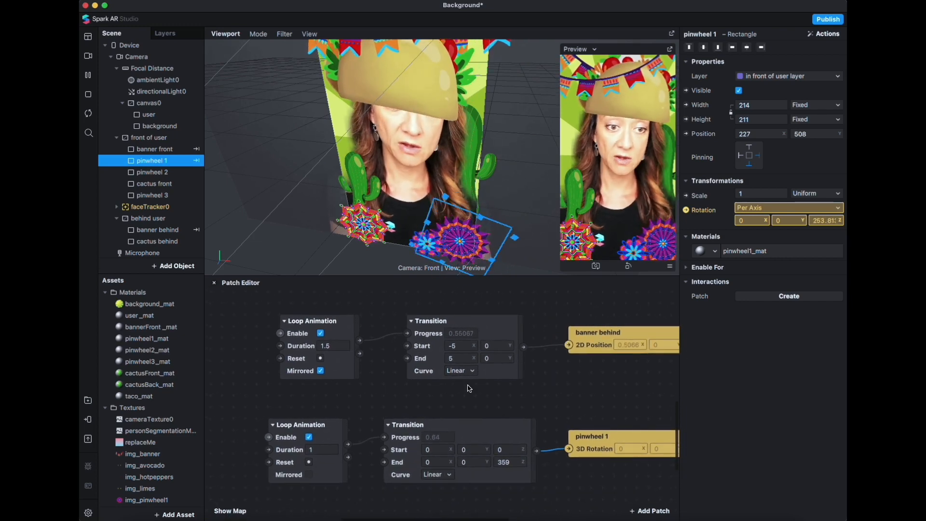
Set the Duration of pinwheel 1's Loop Animation to 10.
left_click(321, 450)
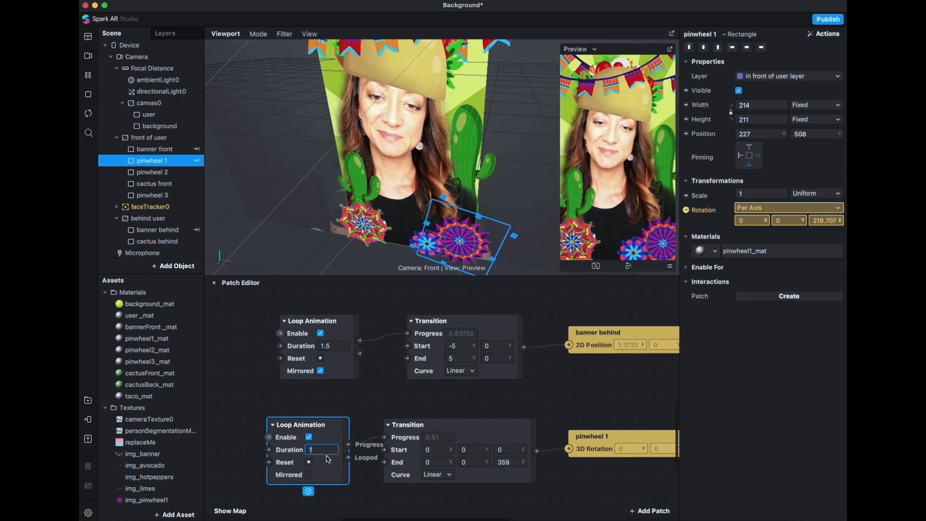
type("0")
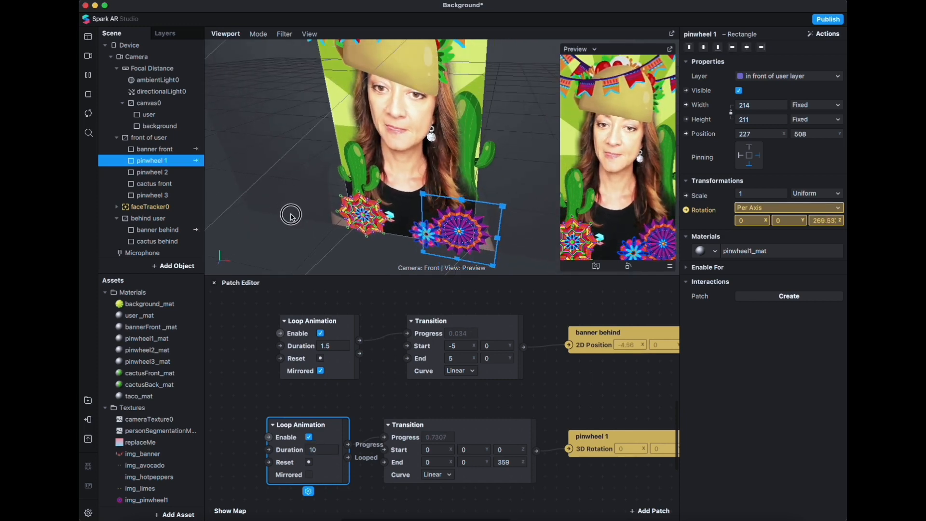
mouse_move(510, 166)
left_mouse_down()
mouse_move(504, 150)
mouse_move(484, 157)
mouse_move(496, 137)
mouse_move(495, 173)
left_mouse_up()
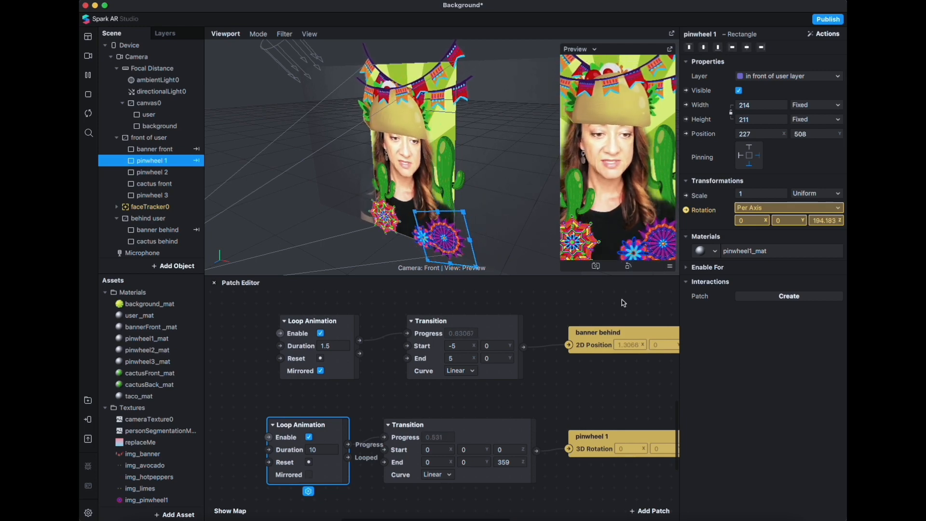
Create a 3D Rotation patch for pinwheel 2, enlarge the Patch Editor, and place the patch below pinwheel 1's.
left_click(144, 172)
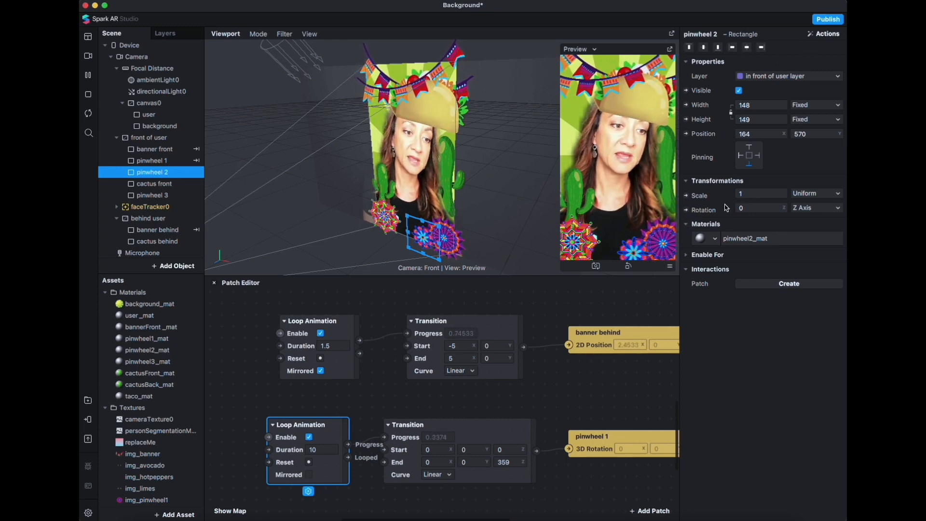
left_click(686, 210)
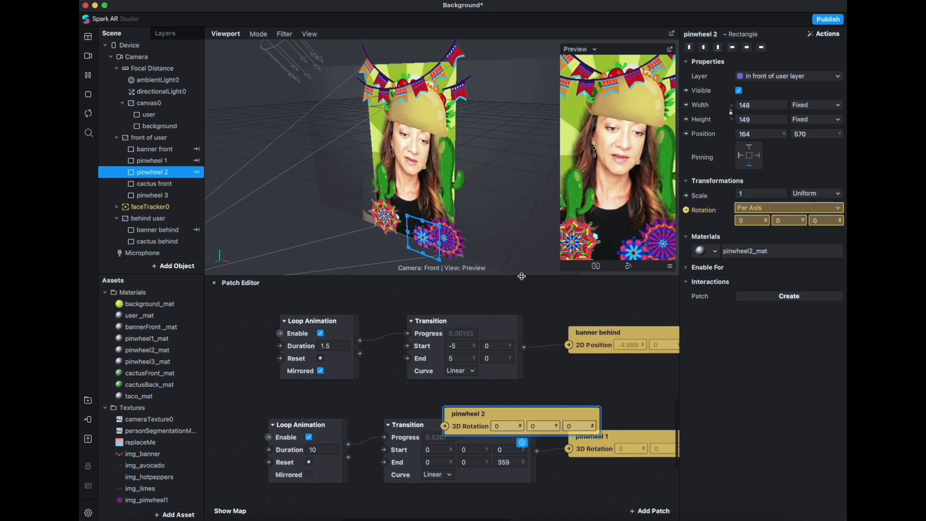
left_click_drag(521, 276, 517, 160)
left_click_drag(533, 312, 630, 424)
left_click_drag(482, 428, 452, 434)
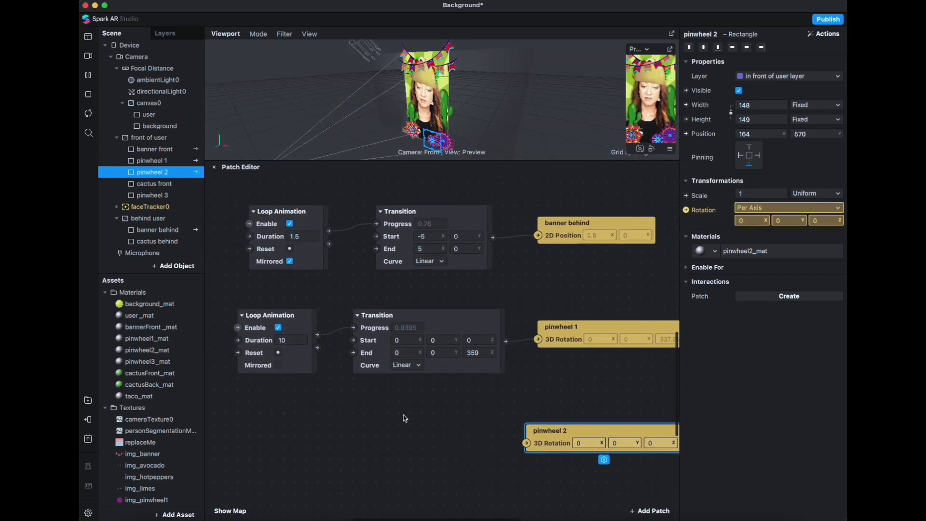
Duplicate pinwheel 1's Loop Animation and Transition patches together and place the copies beside the pinwheel 2 patch.
left_click(359, 444)
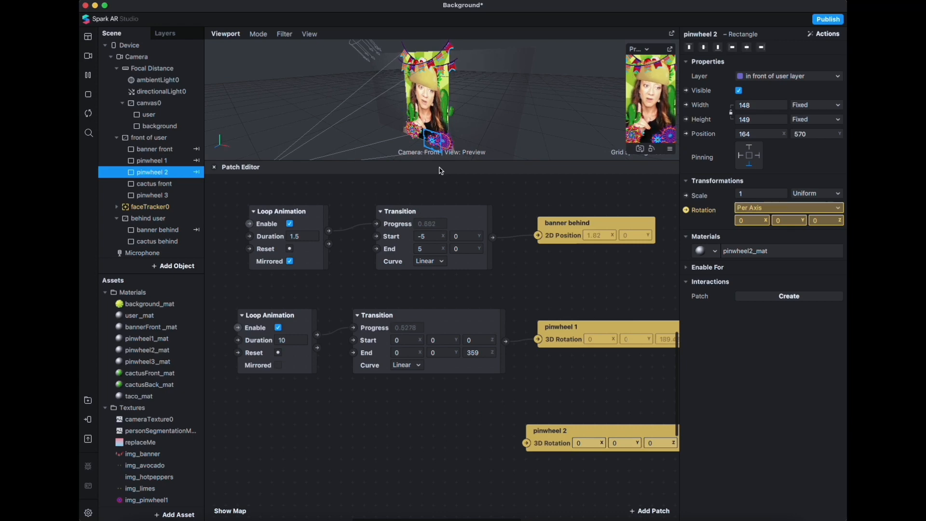
left_click(269, 126)
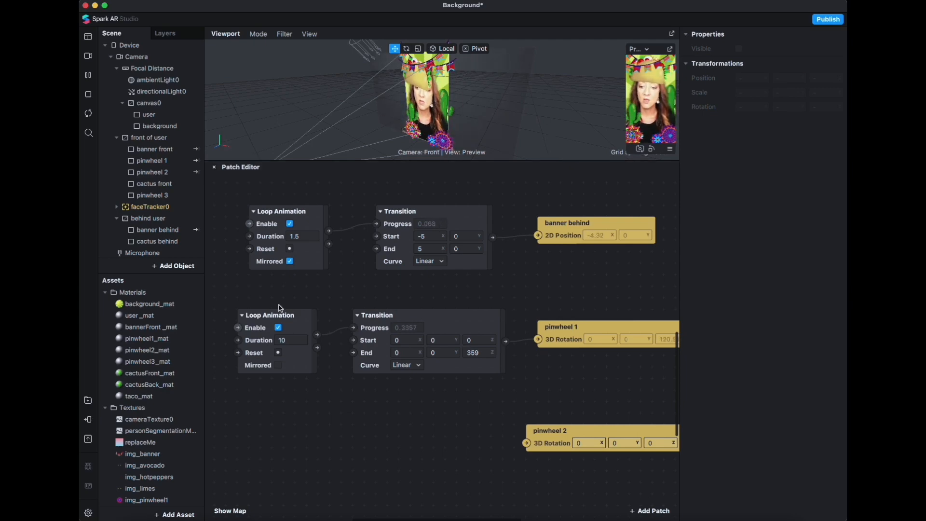
left_click_drag(280, 307, 501, 380)
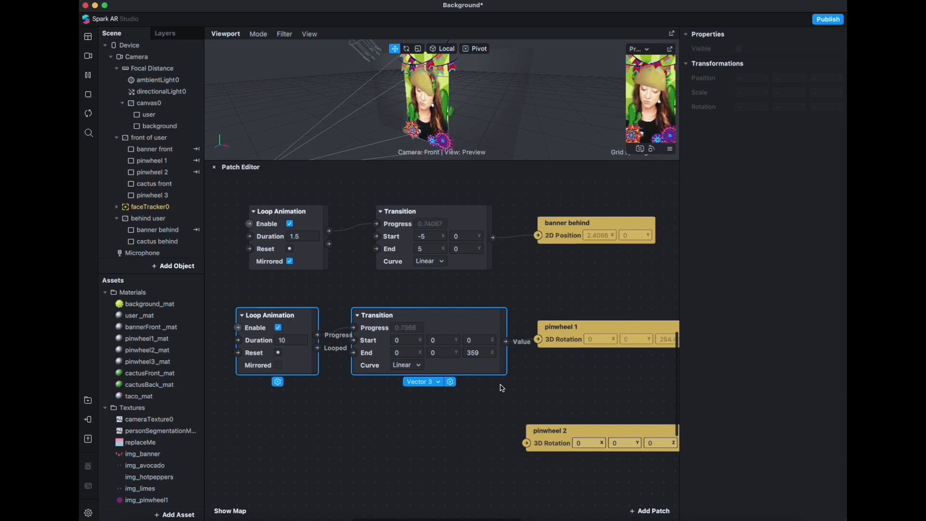
key("super+d")
left_click_drag(493, 356, 469, 424)
left_click(536, 394)
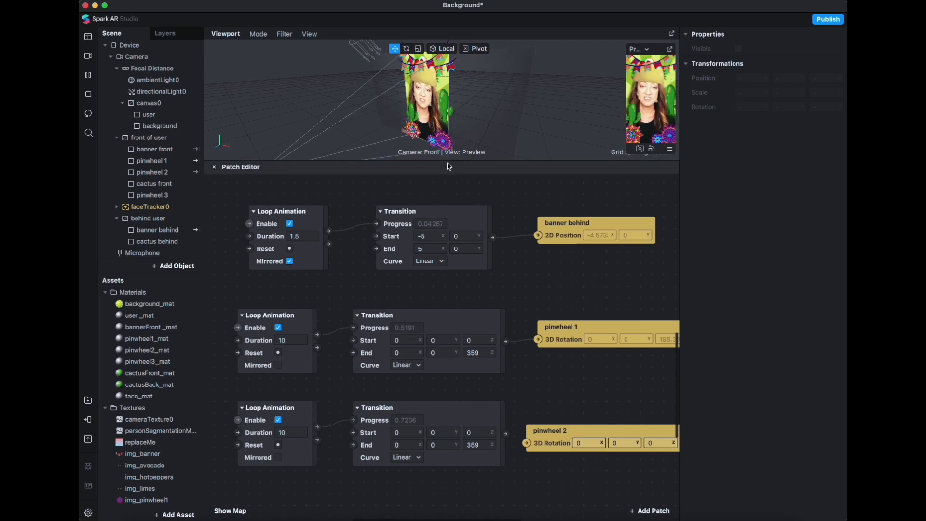
Set the duplicated Transition's End Z to -359 and connect its Value to pinwheel 2's 3D Rotation.
left_click_drag(448, 162, 480, 212)
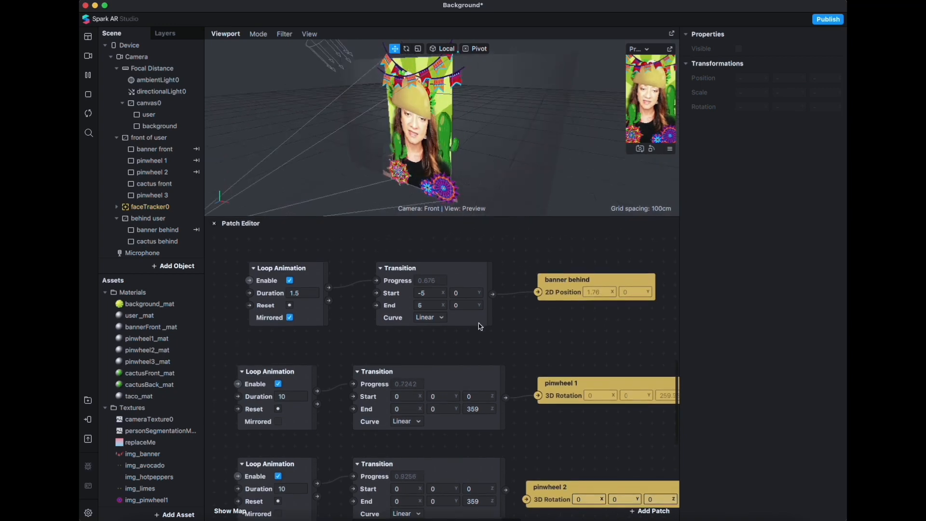
left_click(478, 502)
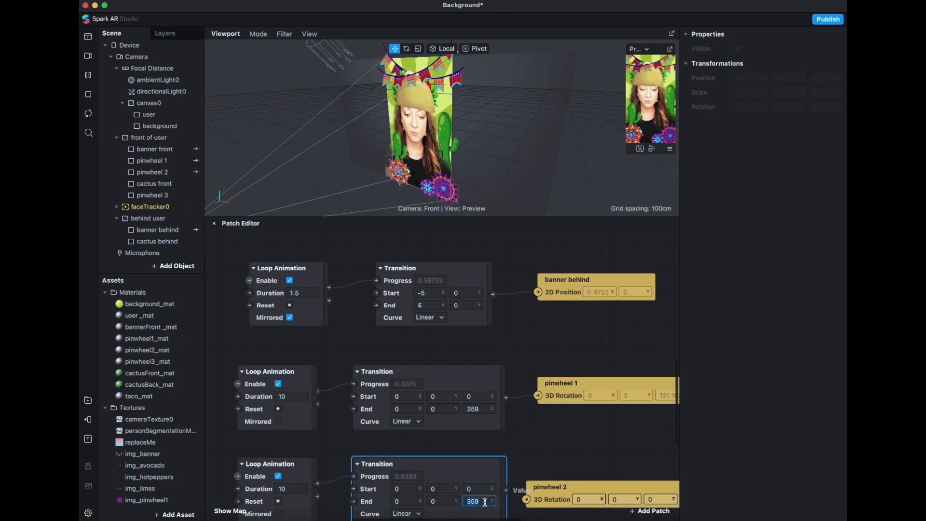
key("Return")
type("-")
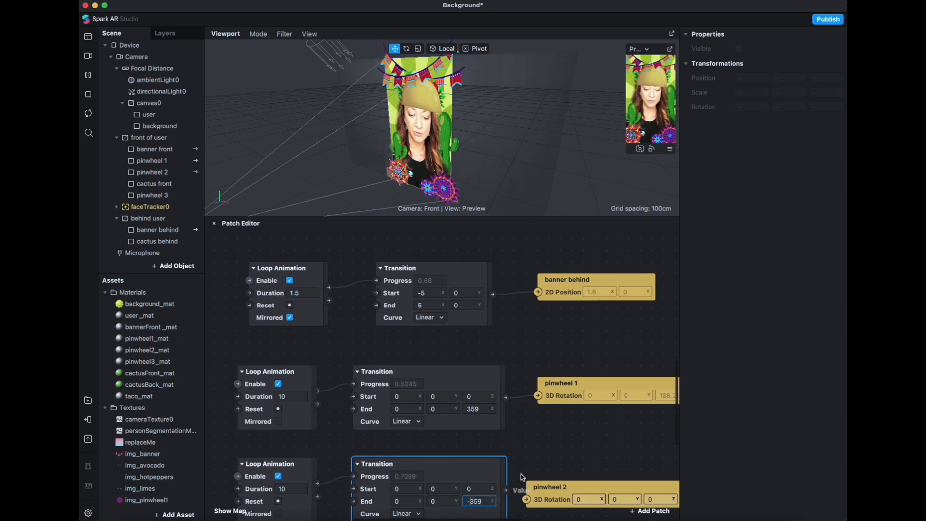
left_click_drag(510, 495, 527, 499)
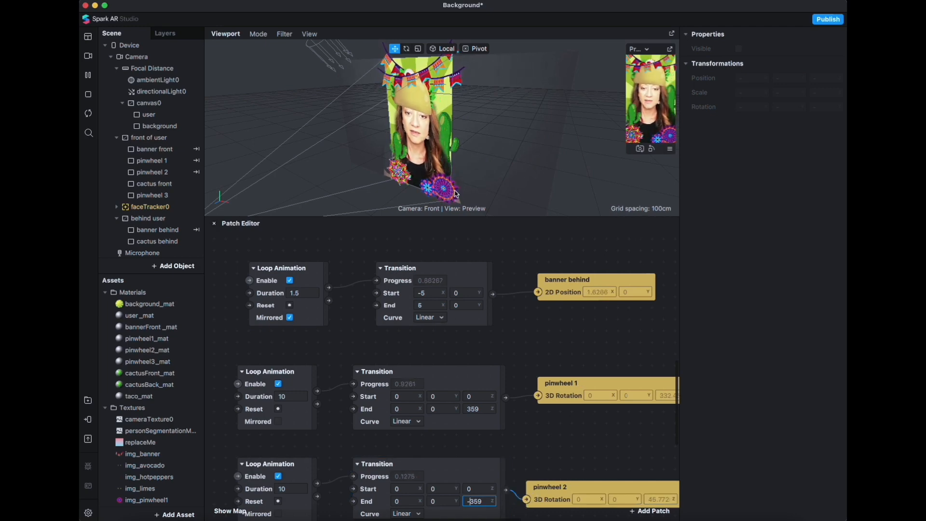
scroll(470, 190, "down", 3)
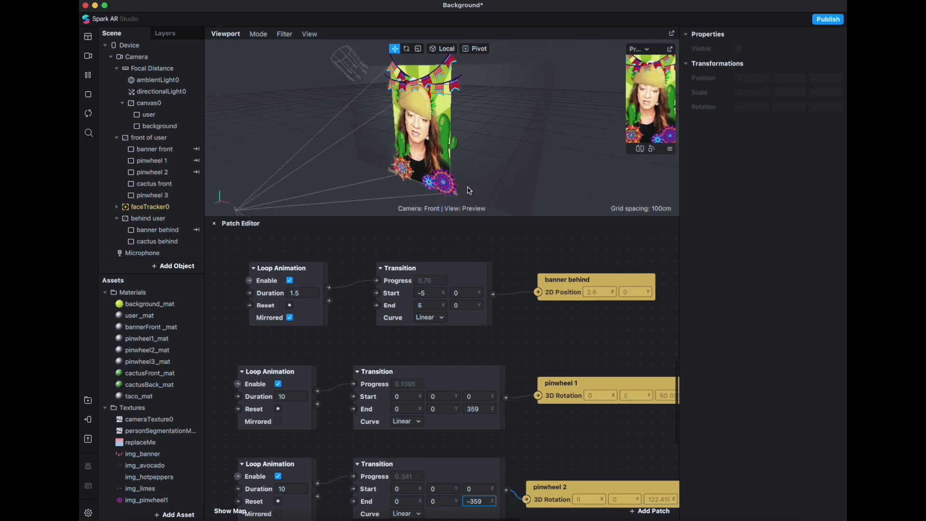
scroll(471, 192, "up", 8)
middle_click_drag(501, 174, 513, 111)
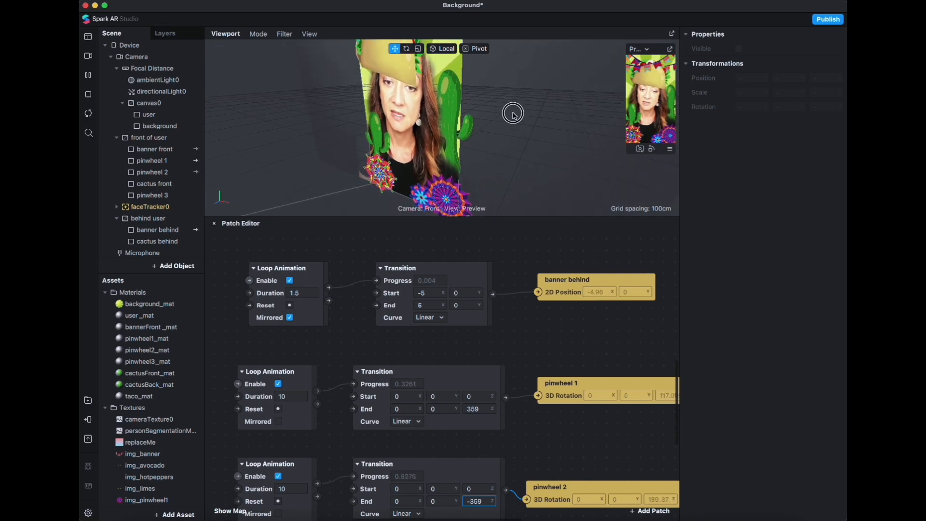
middle_click_drag(500, 166, 516, 95)
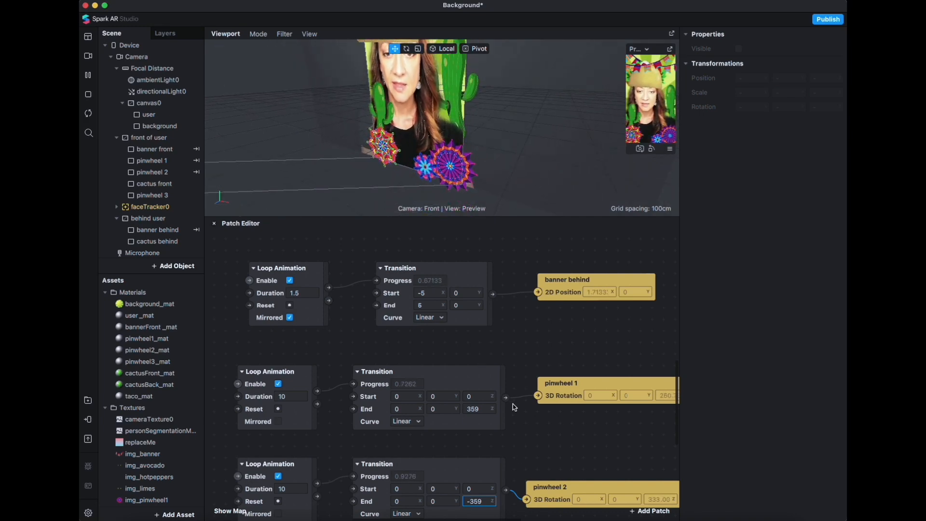
key("Return")
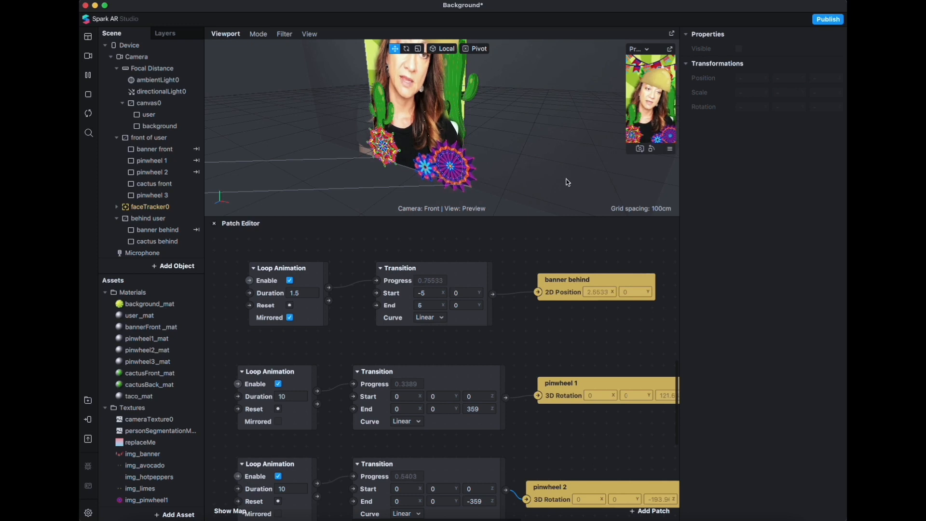
Set the Duration of pinwheel 2's Loop Animation to 12.
left_click(290, 488)
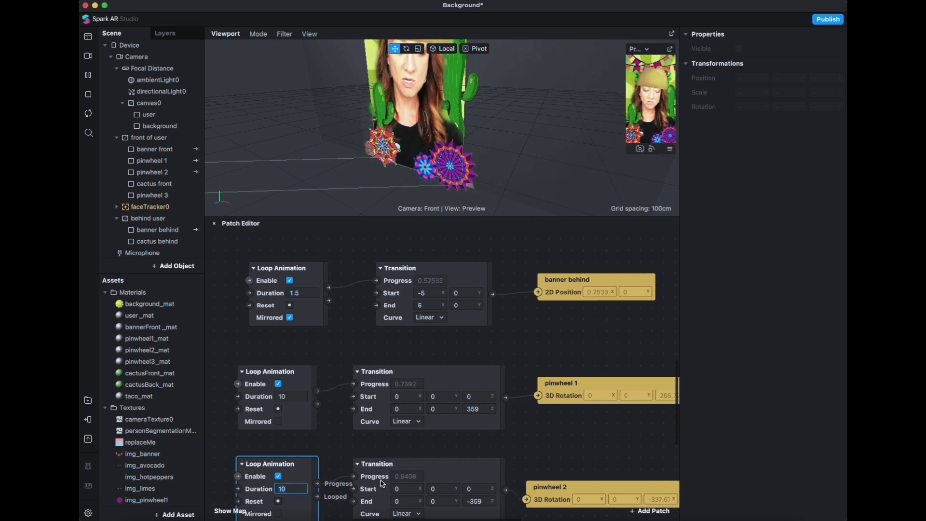
key("BackSpace")
type("2")
key("Return")
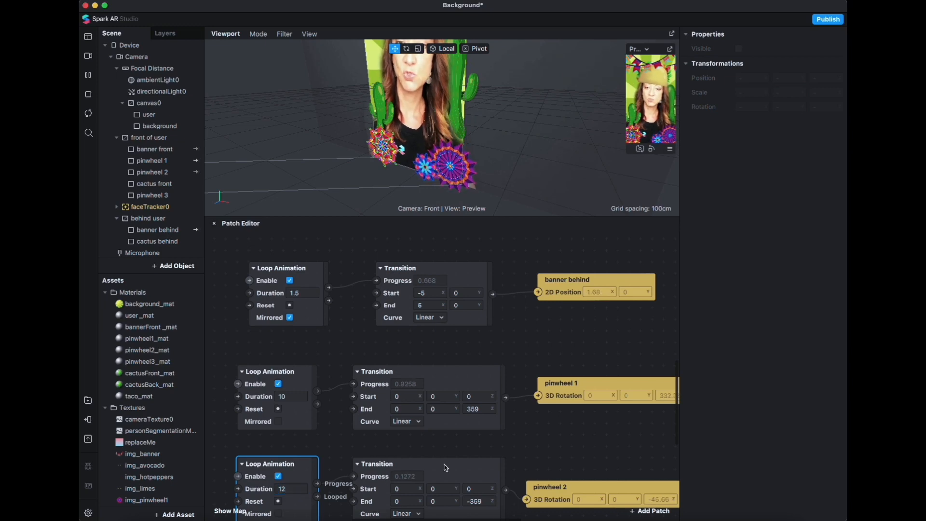
Set the Duration of pinwheel 2's Loop Animation to 15.
left_click(289, 489)
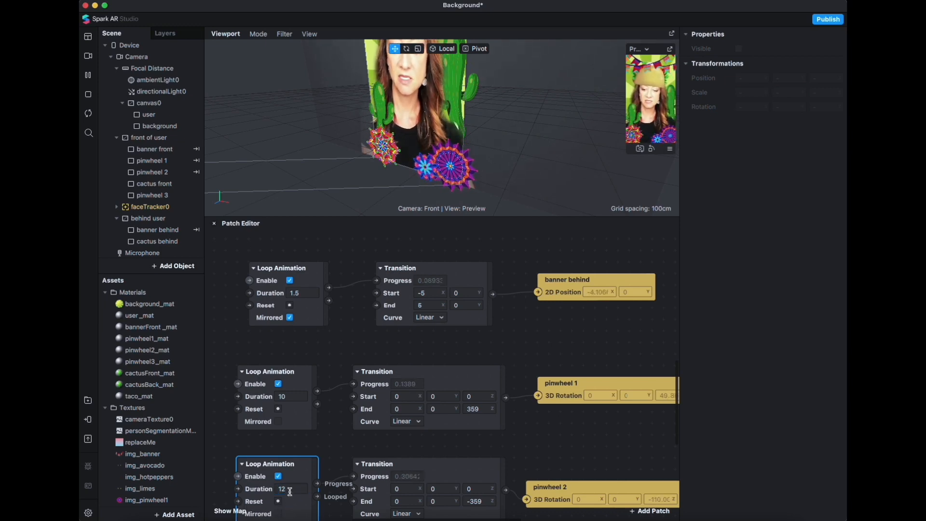
key("BackSpace")
type("5")
key("Return")
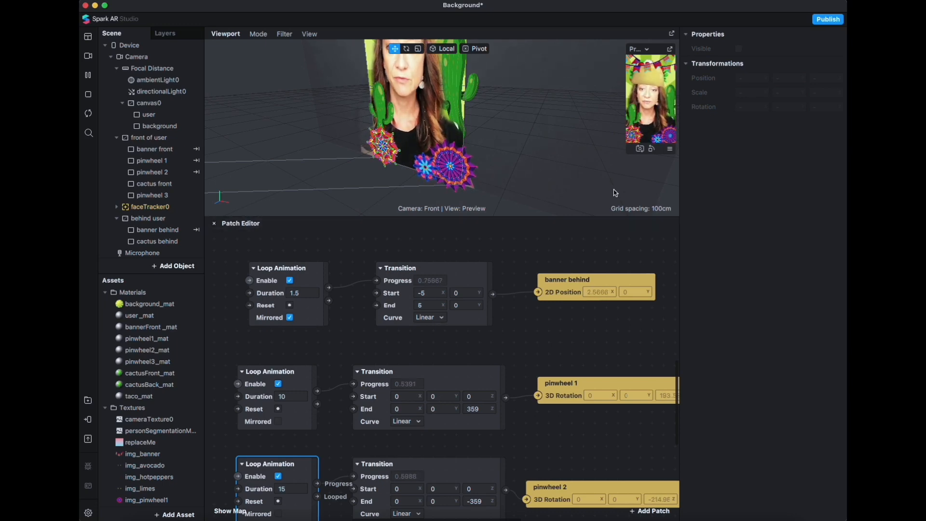
Enlarge the effect preview and detach it into a larger floating window.
left_click_drag(626, 153, 580, 334)
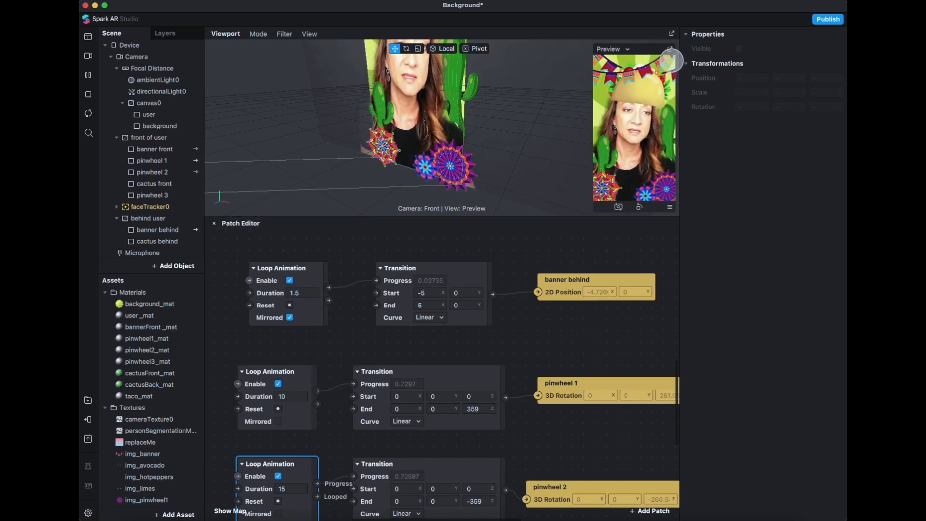
left_click(669, 50)
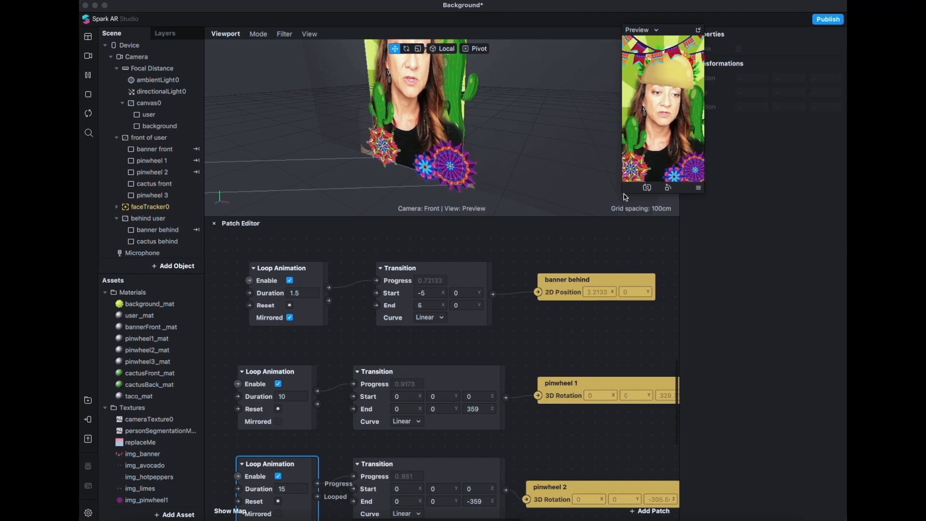
left_click_drag(623, 192, 566, 293)
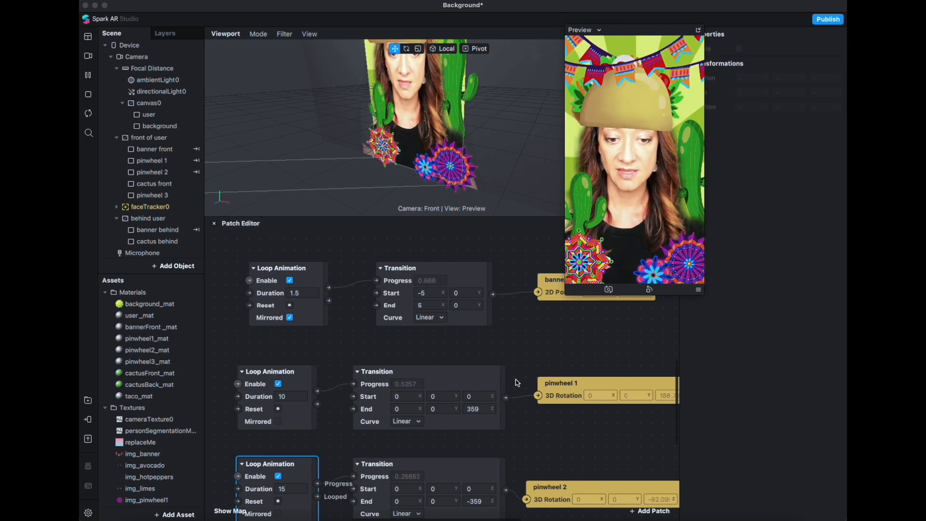
Create a 3D Rotation patch for pinwheel 3 and place it below pinwheel 2's, keeping the floating preview clear of the properties.
scroll(514, 351, "down", 5)
left_click_drag(526, 332, 500, 315)
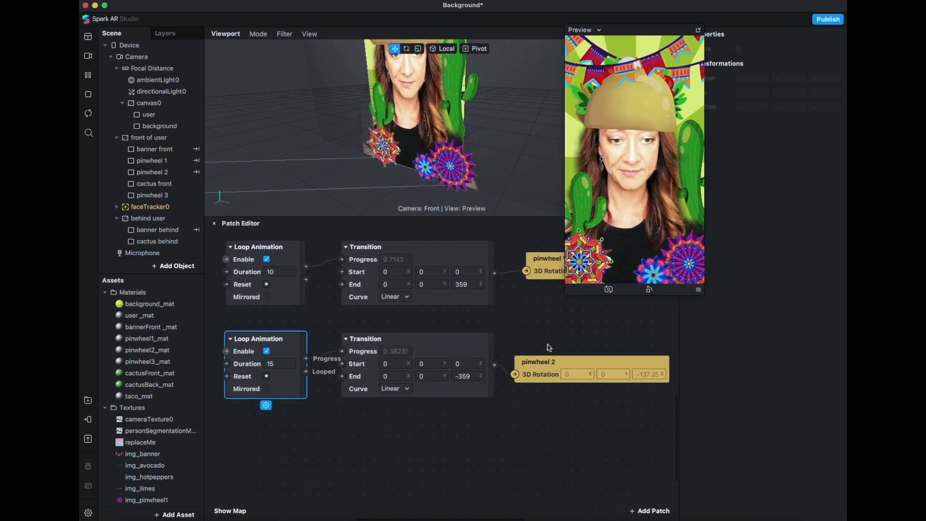
left_click(387, 147)
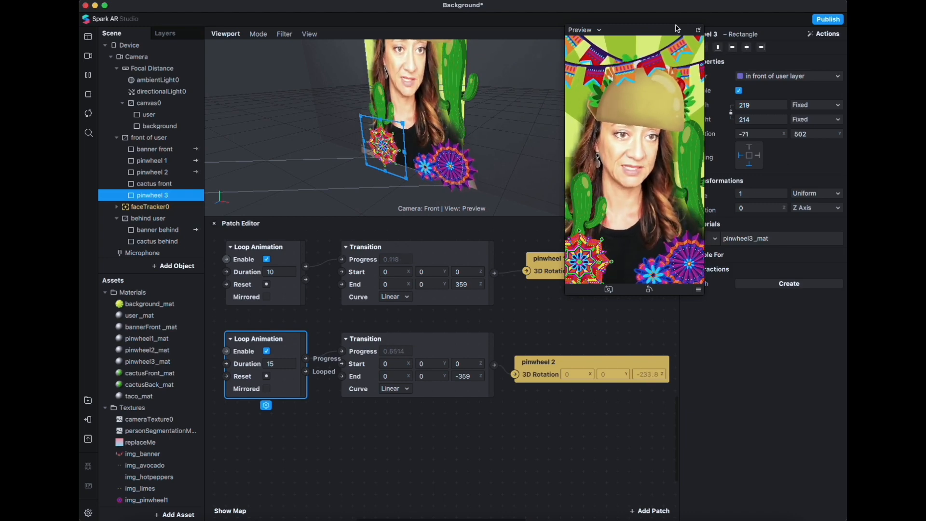
left_click_drag(677, 28, 628, 23)
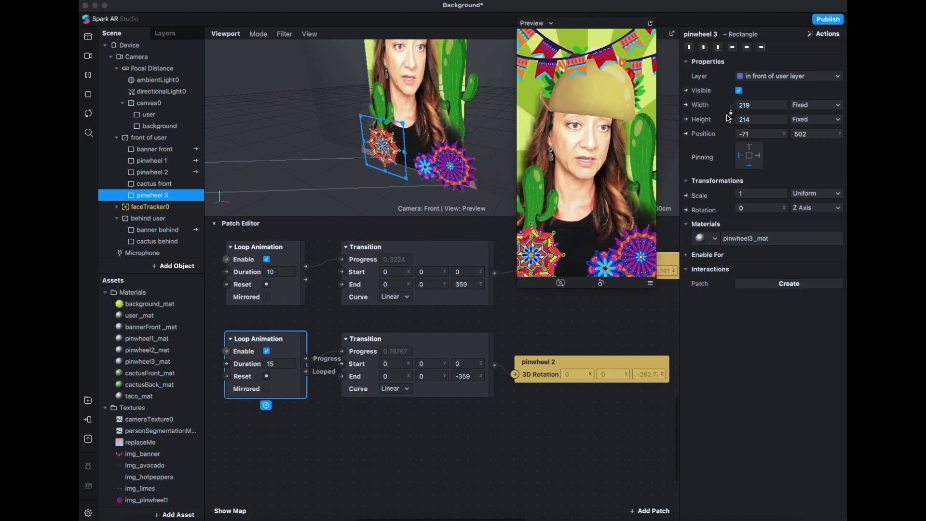
left_click(687, 210)
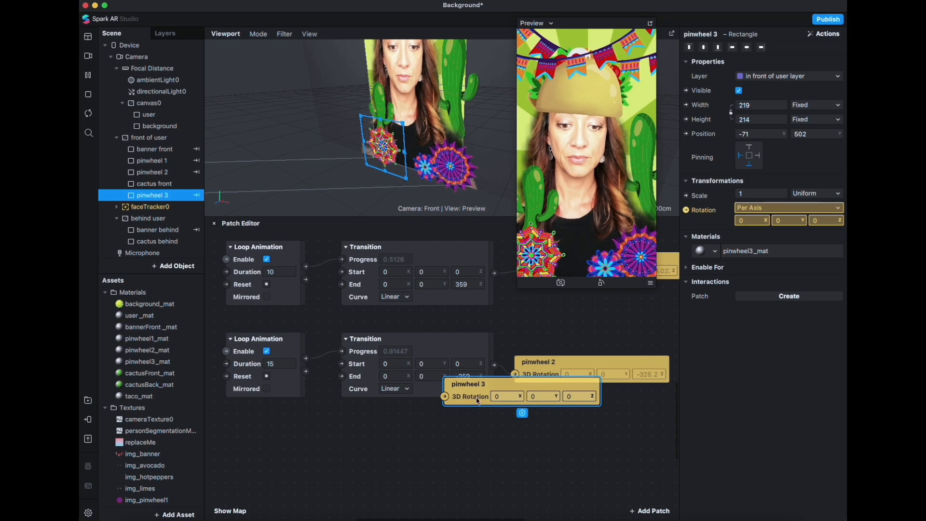
left_click_drag(478, 401, 559, 488)
left_click(440, 443)
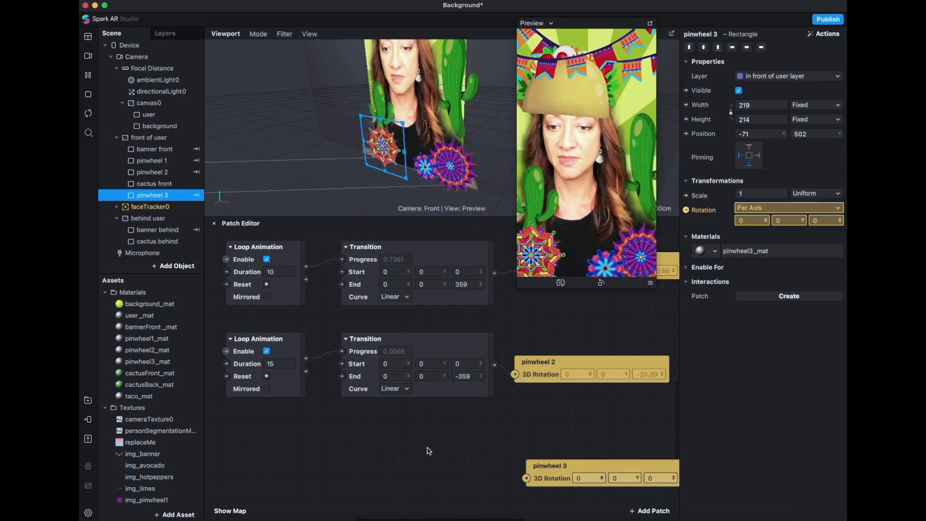
left_click(295, 189)
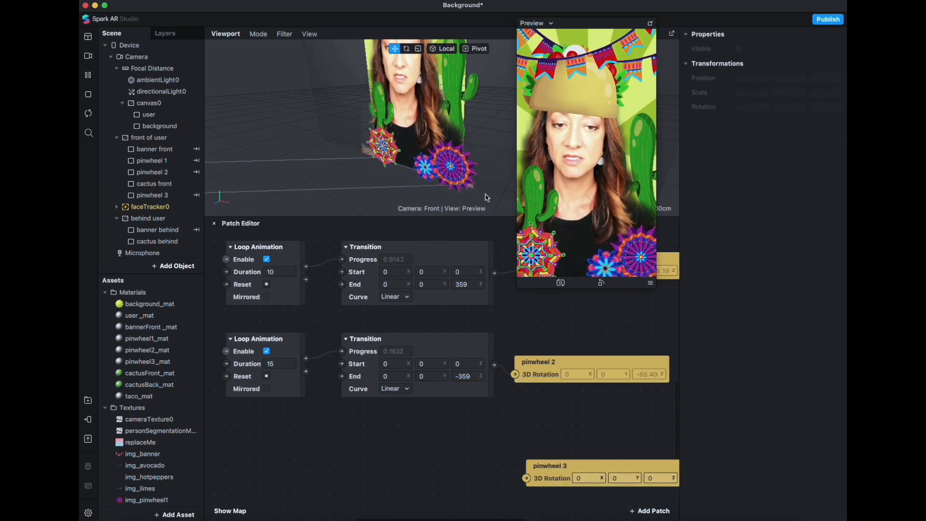
Duplicate pinwheel 2's Loop Animation and Transition patches together and place the copies beside the pinwheel 3 patch.
left_click_drag(434, 462, 263, 356)
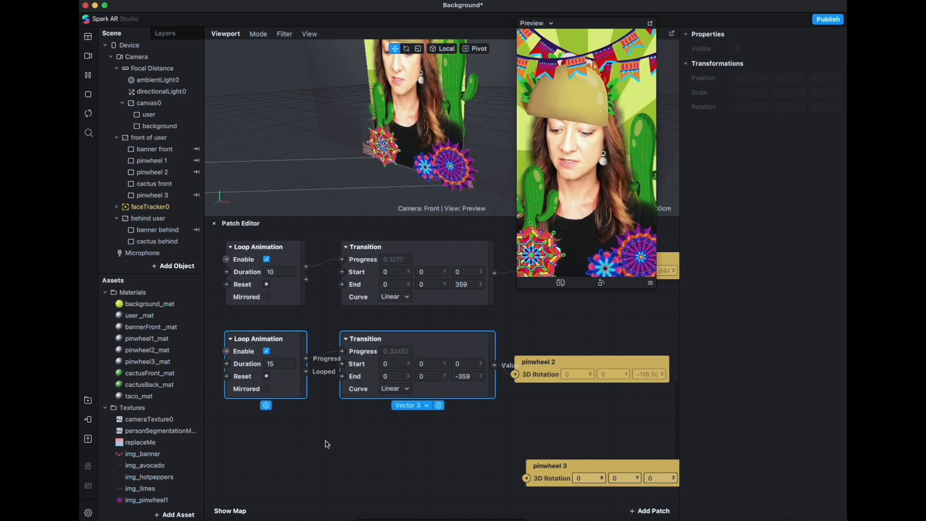
key("super+d")
left_click_drag(461, 374, 433, 445)
left_click(556, 411)
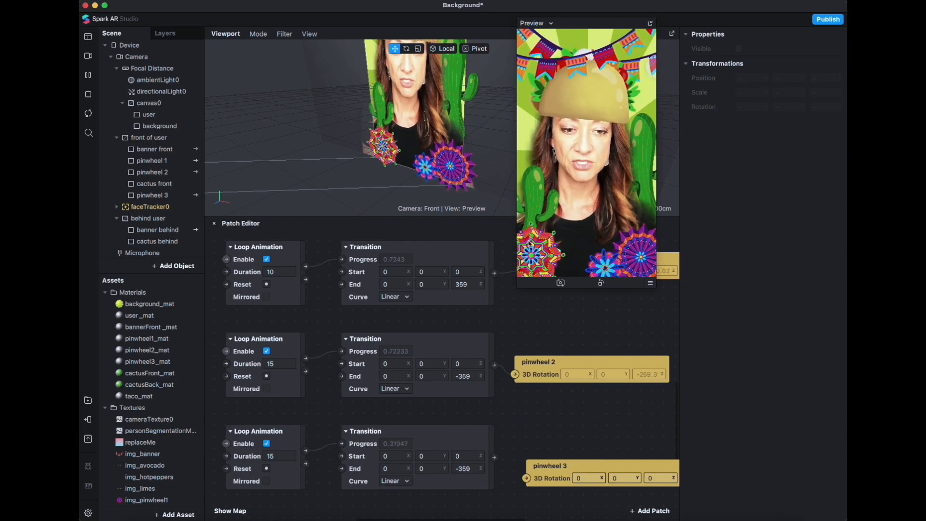
Connect the duplicated Transition's Value to pinwheel 3's 3D Rotation, trying 359 for its End Z before settling on -359.
left_click(457, 470)
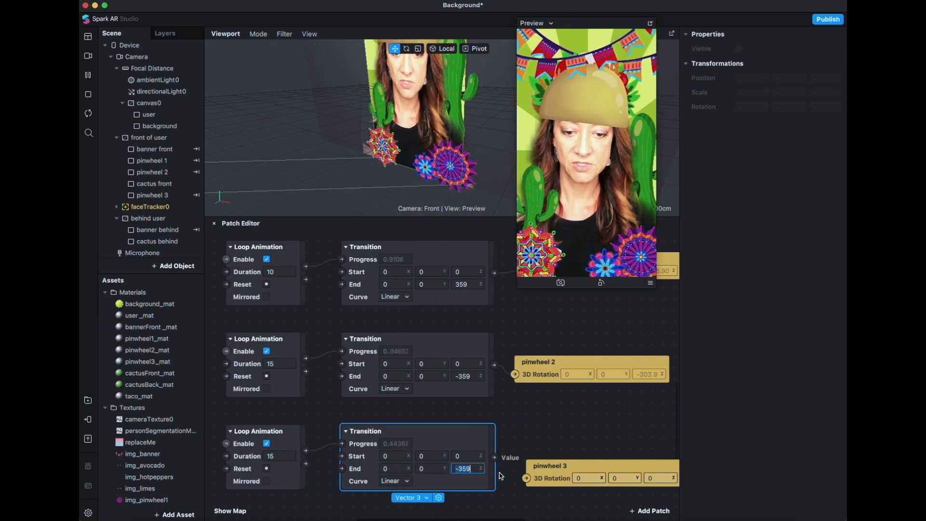
type("-")
key("BackSpace")
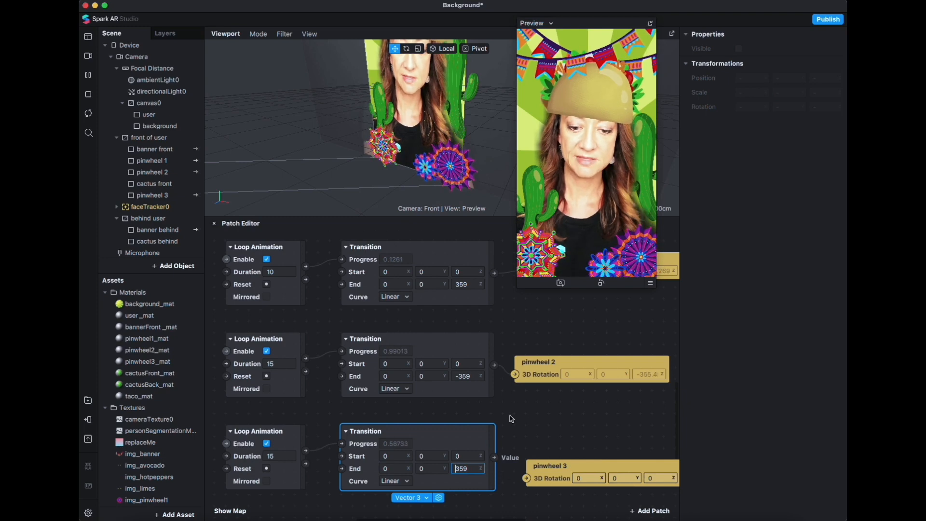
left_click(519, 410)
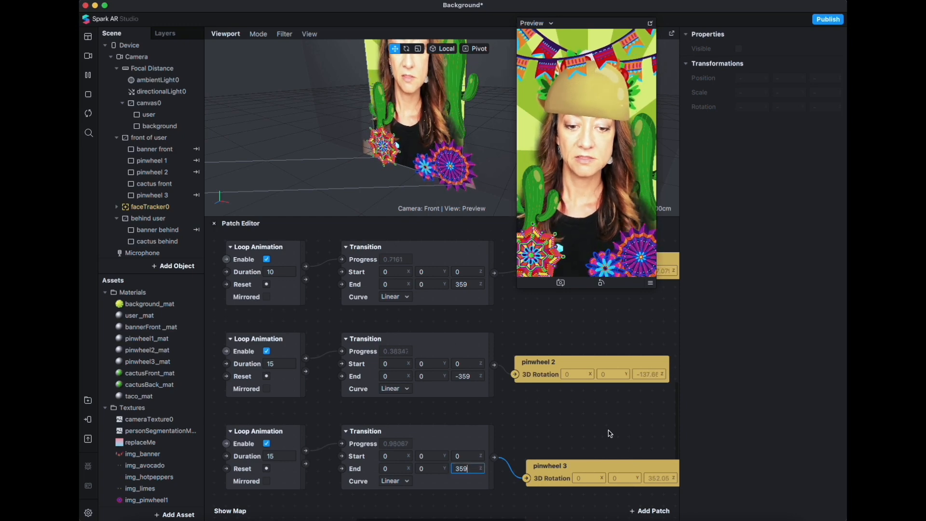
left_click(453, 466)
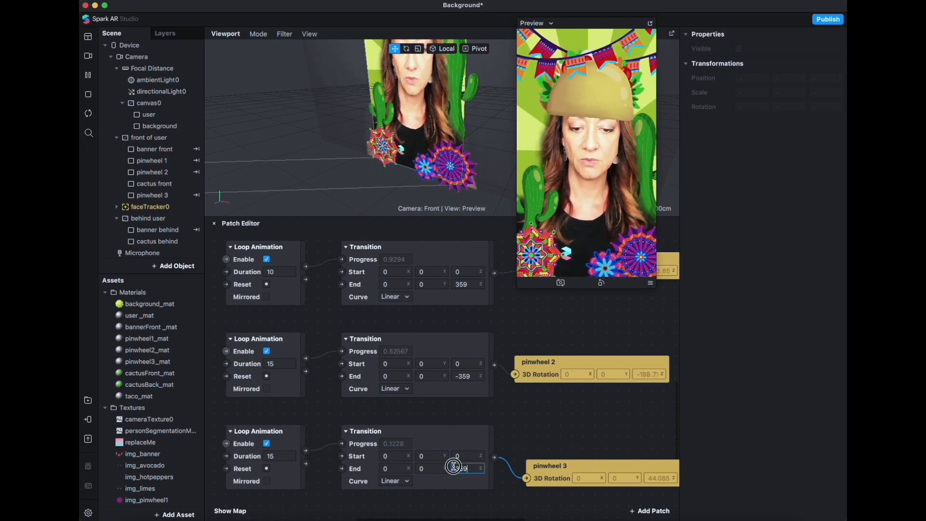
key("Return")
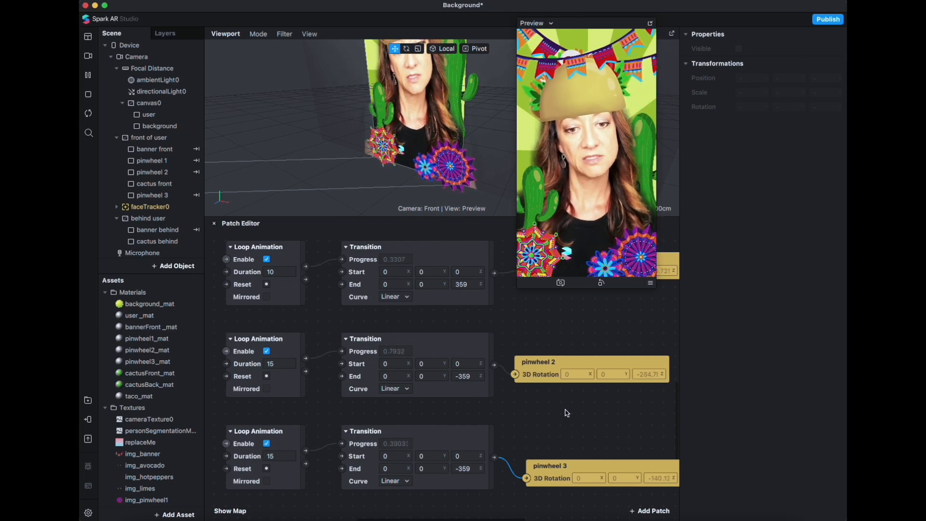
Set the Duration of pinwheel 3's Loop Animation to 8.
left_click(285, 454)
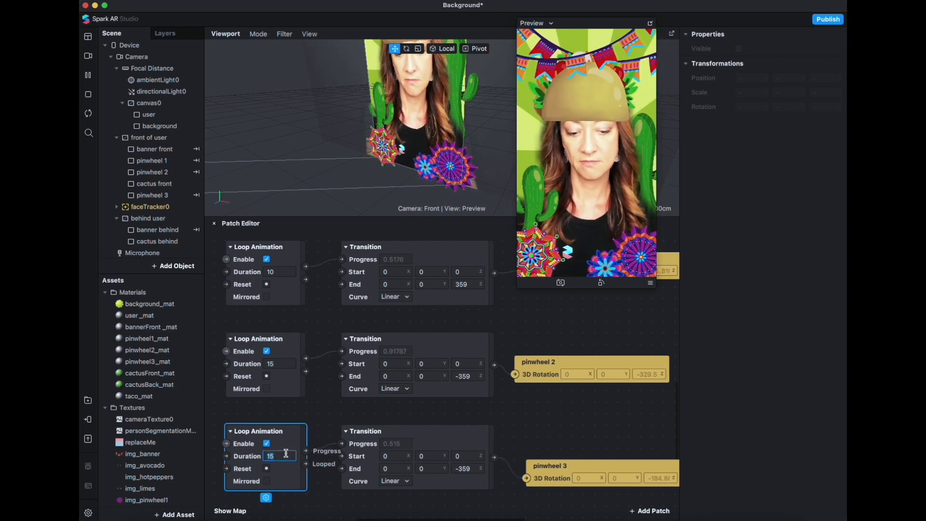
type("8")
key("Return")
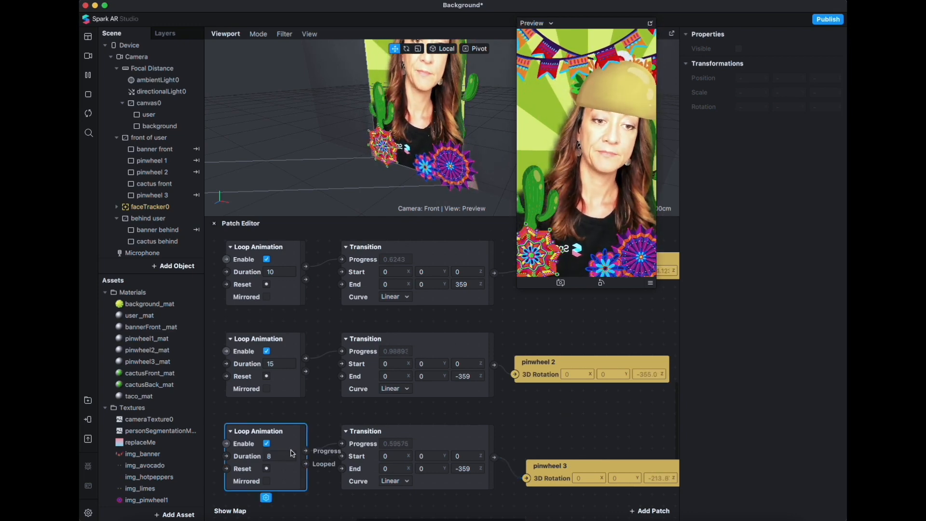
Set the Duration of pinwheel 3's Loop Animation to 18.
left_click(265, 456)
type("18")
key("Return")
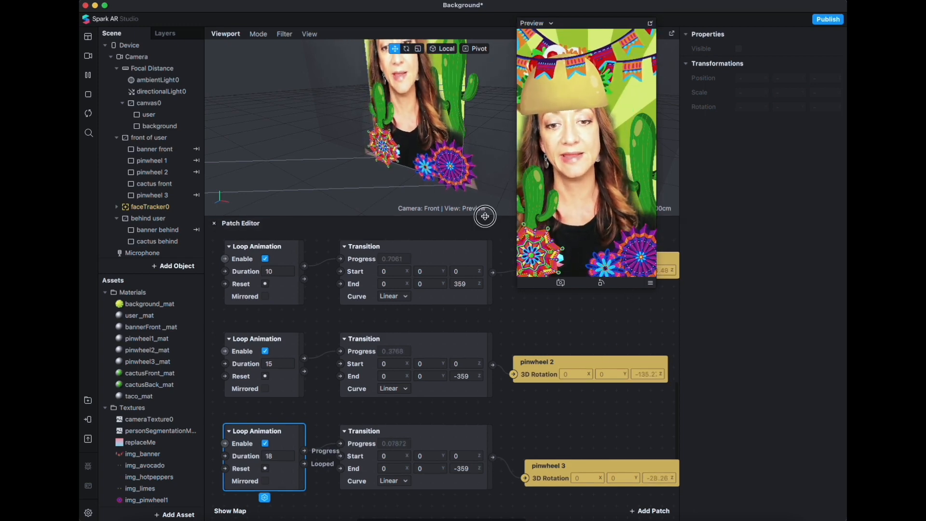
Enlarge the Patch Editor, create a 2D Position patch for cactus front, and place it below the pinwheel 3 patch.
left_click_drag(481, 215, 482, 188)
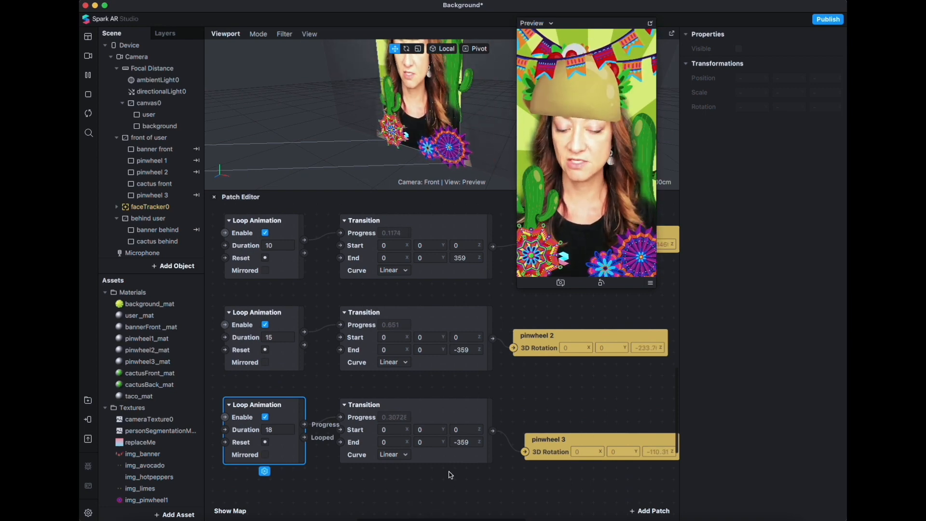
scroll(522, 371, "up", 3)
scroll(450, 475, "down", 5)
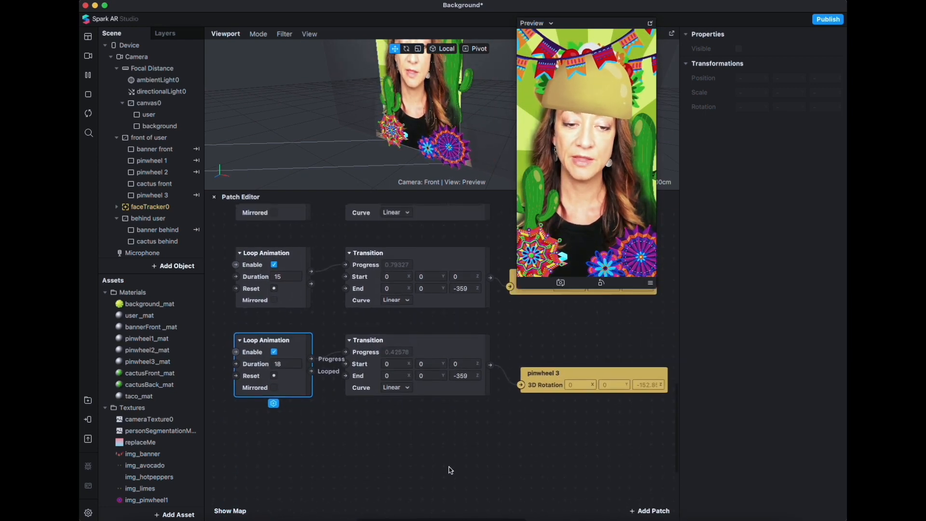
scroll(426, 455, "down", 3)
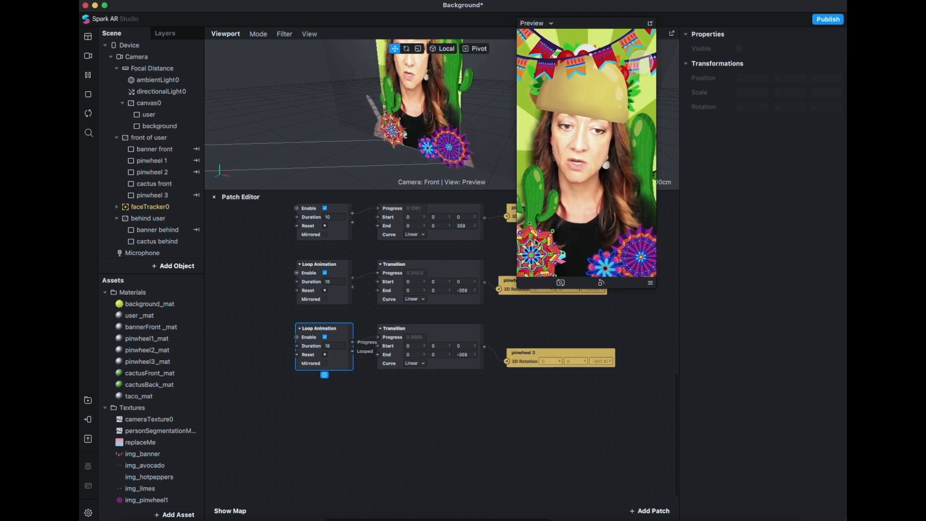
left_click(538, 213)
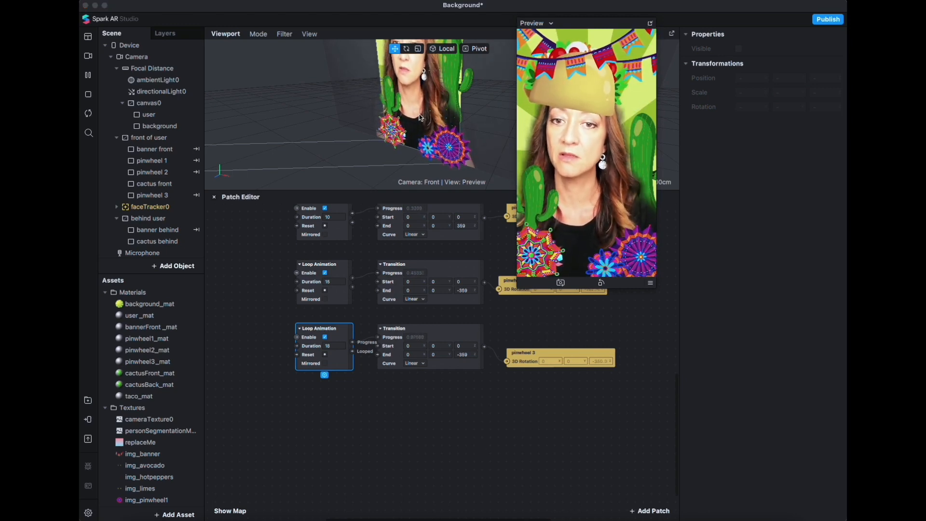
left_click(393, 93)
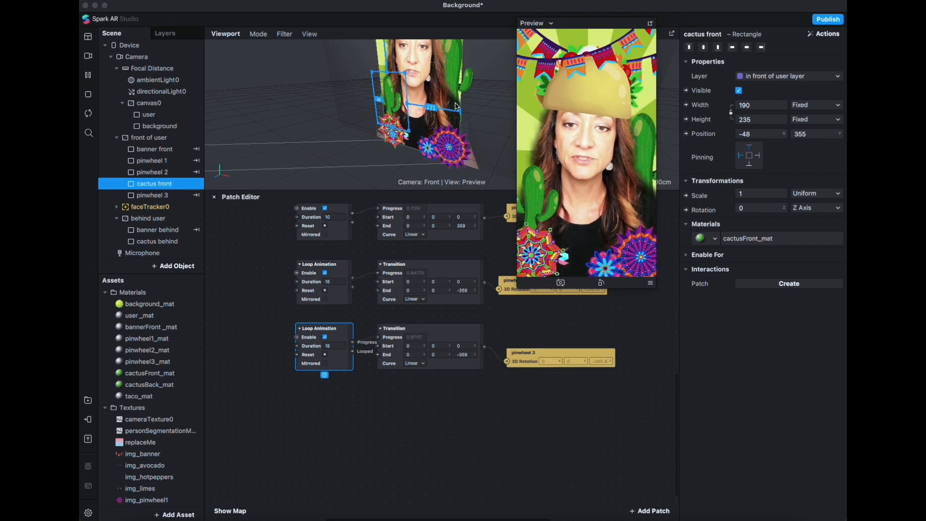
left_click(686, 134)
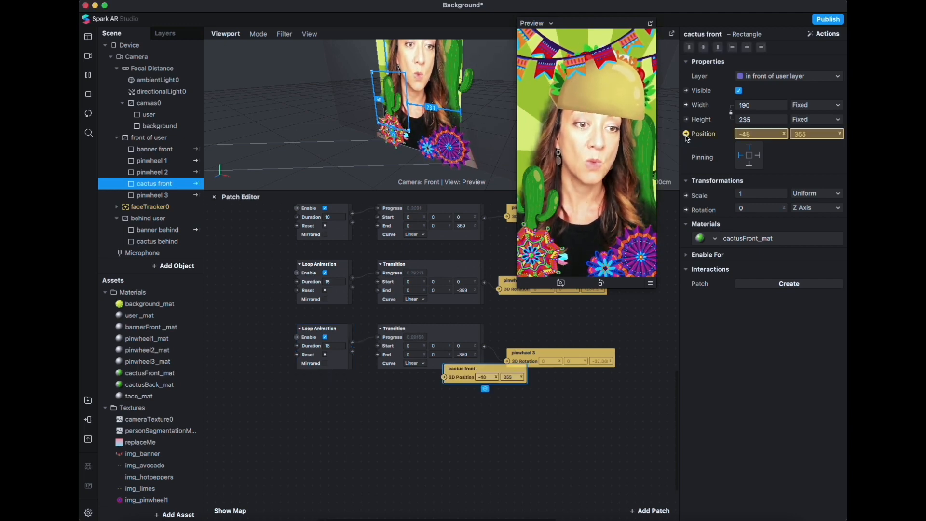
left_click_drag(459, 380, 523, 428)
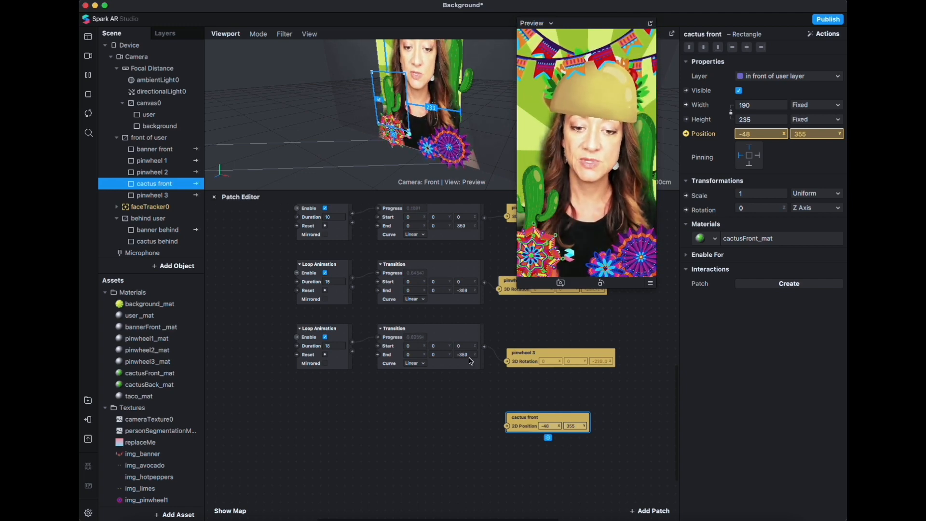
Add a Transition patch beside the cactus front patch and set its data type to Vector 2.
right_click(434, 428)
left_click(371, 359)
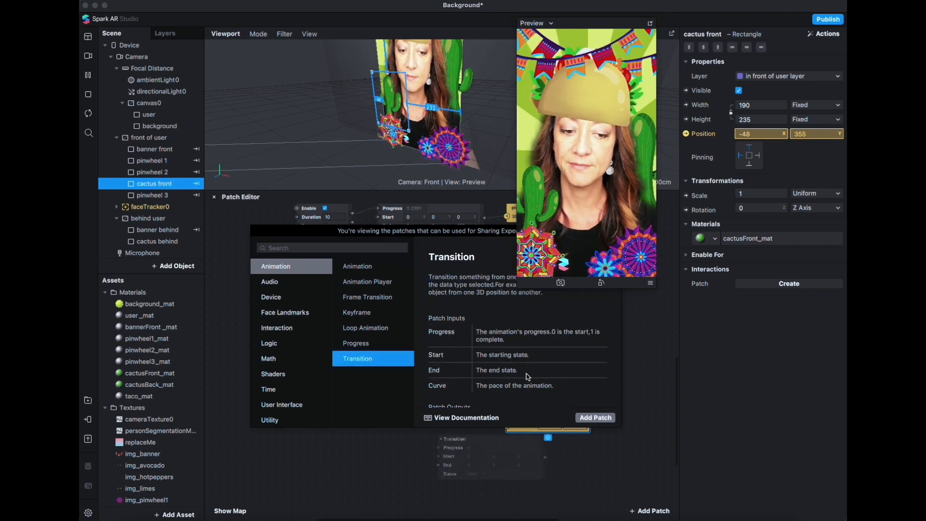
left_click(595, 418)
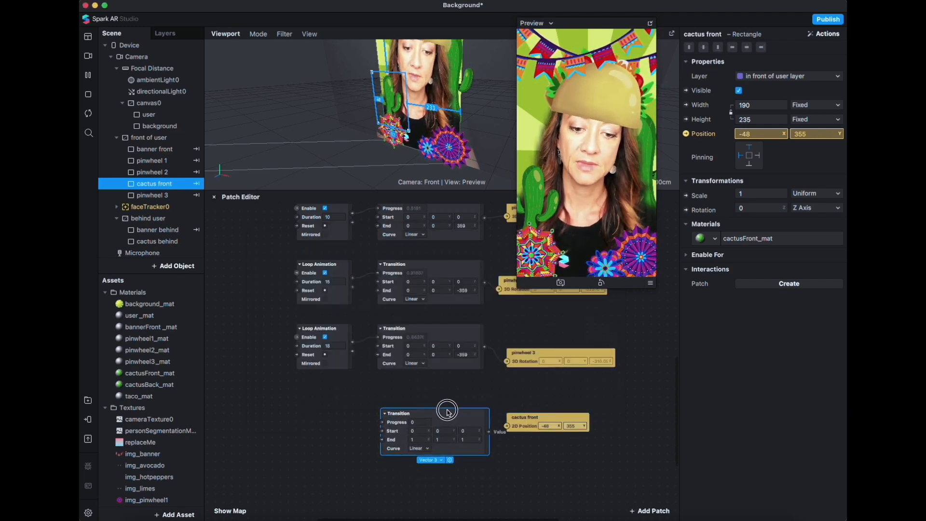
left_click(440, 456)
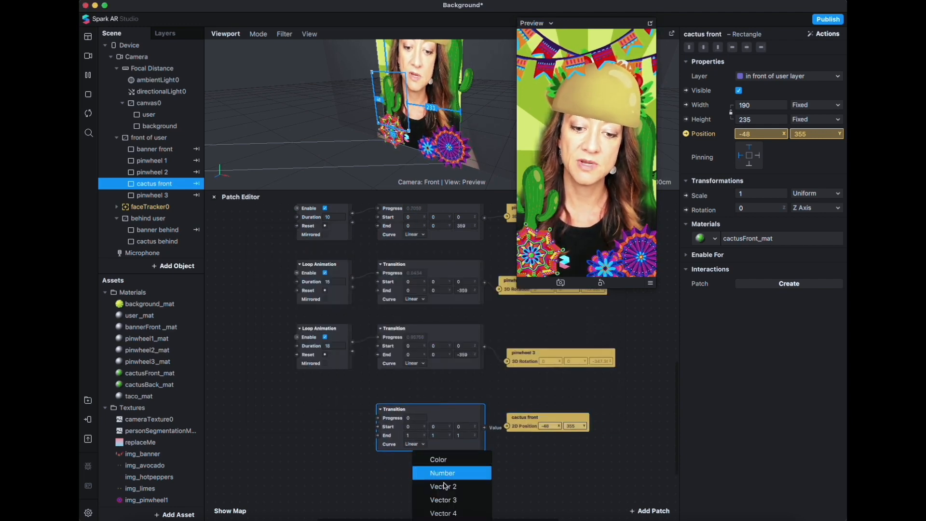
left_click(468, 487)
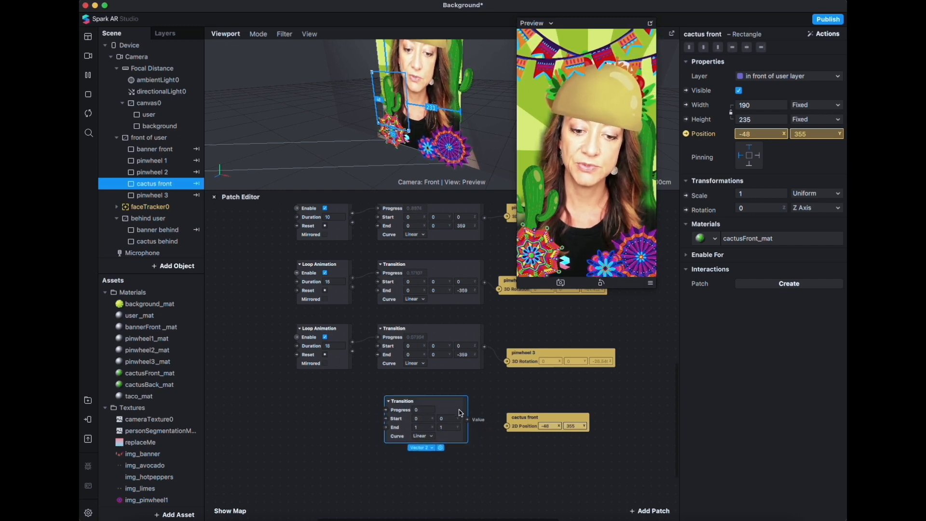
Set the cactus front Transition's Start to -48, 700 and its End to -48, 355.
left_click(541, 424)
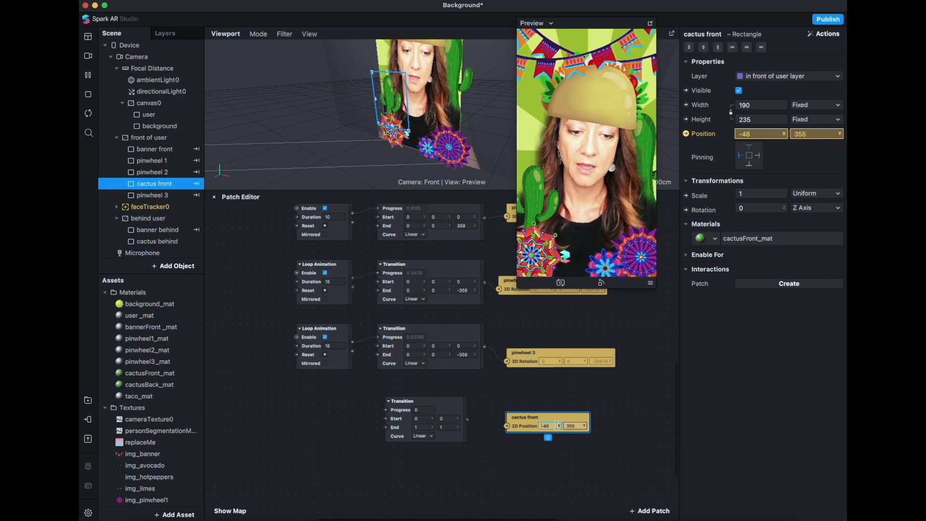
left_click(428, 427)
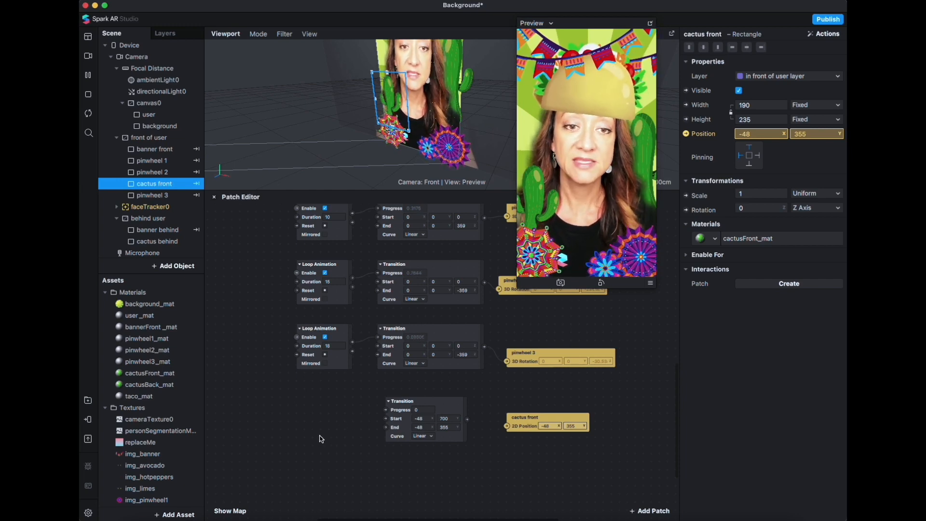
Add a Runtime patch, wire it through the Transition to cactus front's 2D Position, and restart the preview.
right_click(246, 411)
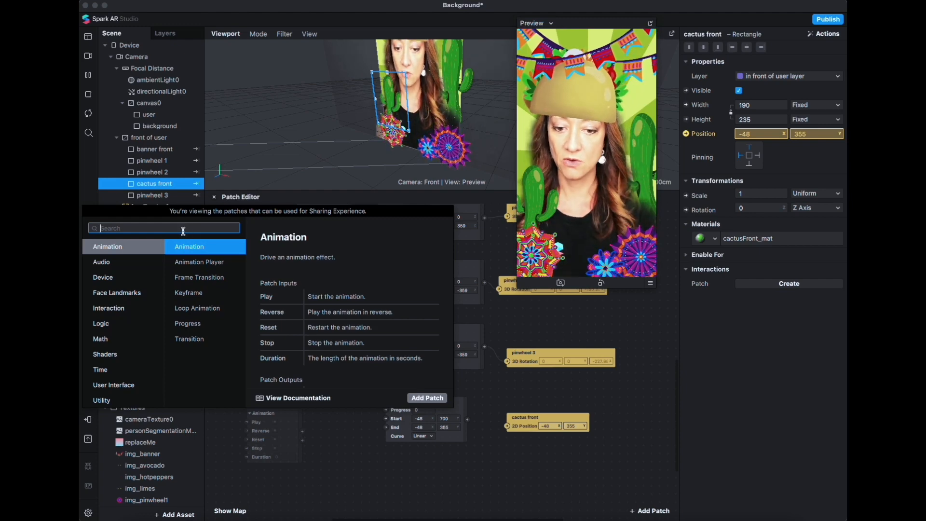
type("run")
key("Return")
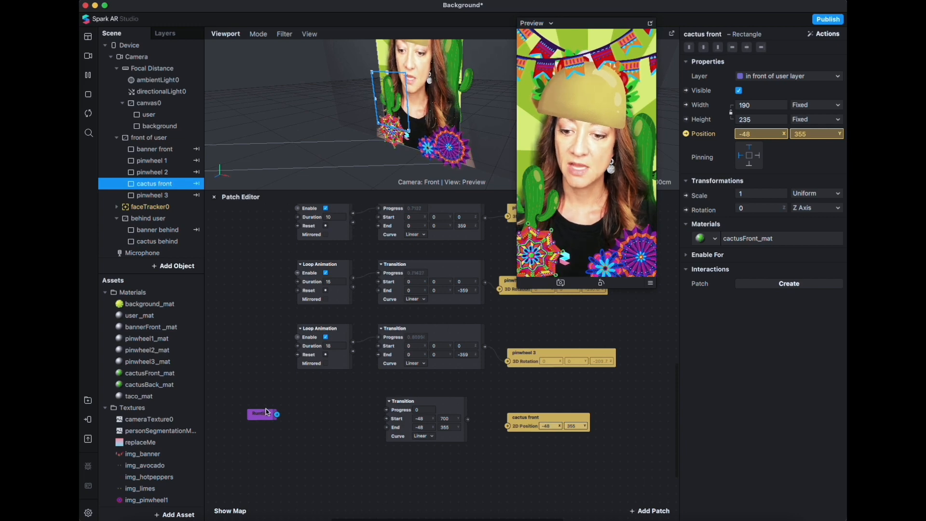
left_click_drag(262, 416, 386, 411)
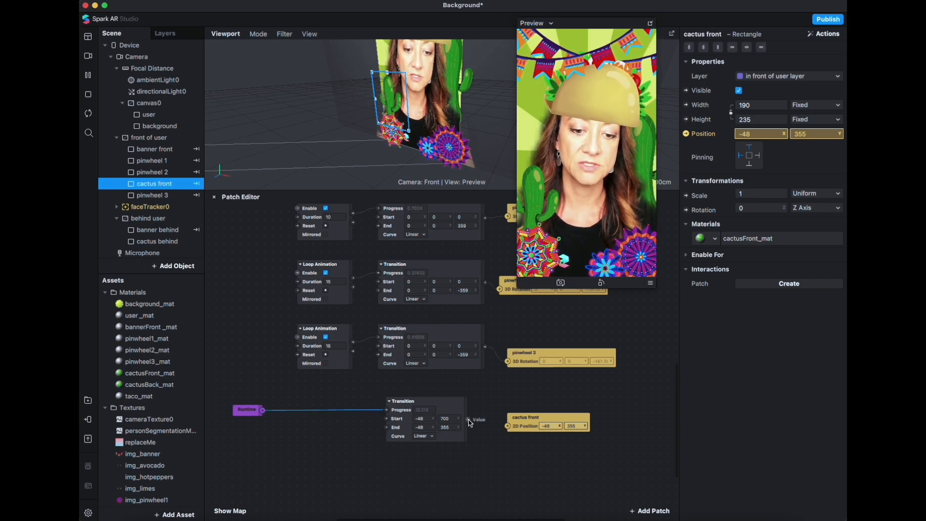
left_click_drag(471, 423, 507, 427)
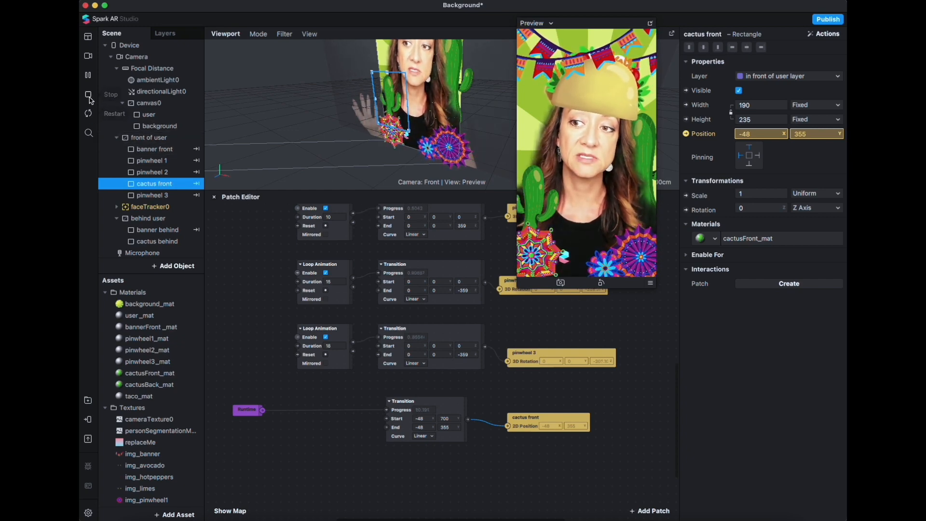
left_click(90, 114)
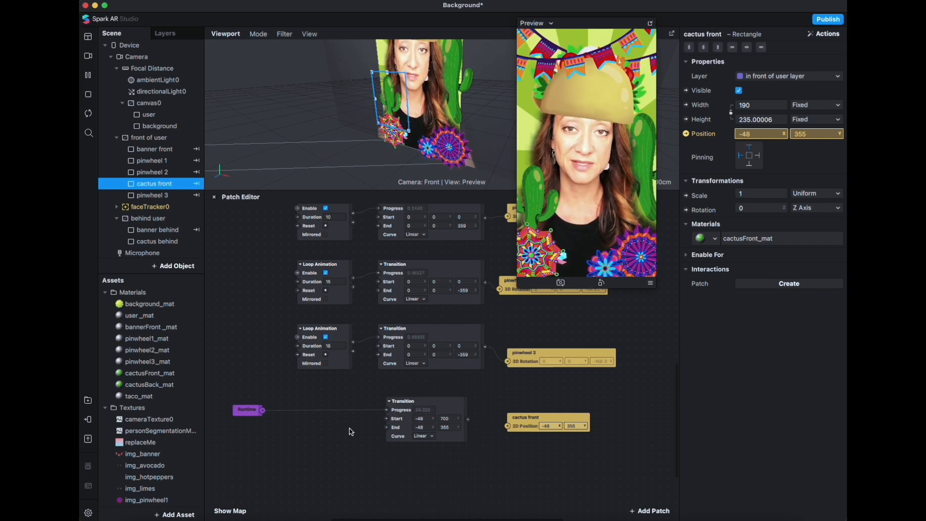
Add a Progress patch between the Runtime and Transition patches and set its End Value to 0.75.
right_click(332, 430)
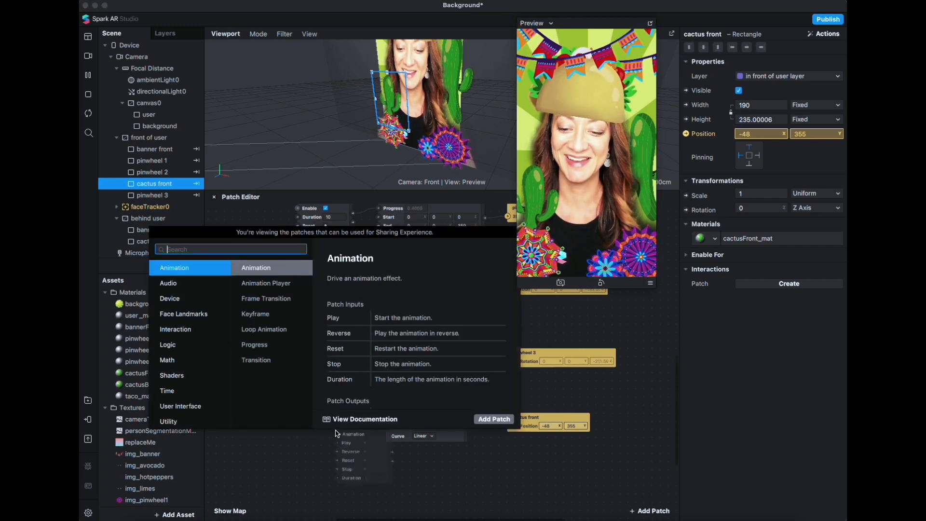
left_click(274, 347)
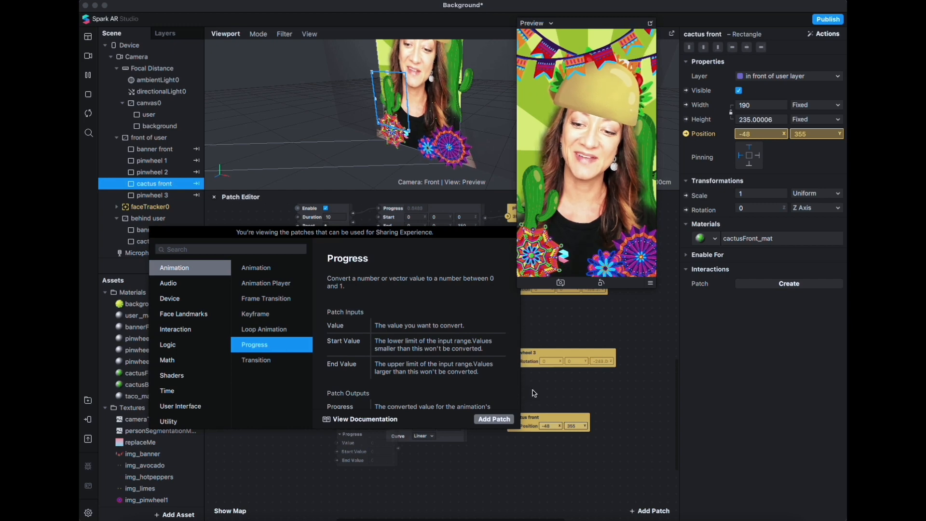
left_click(493, 419)
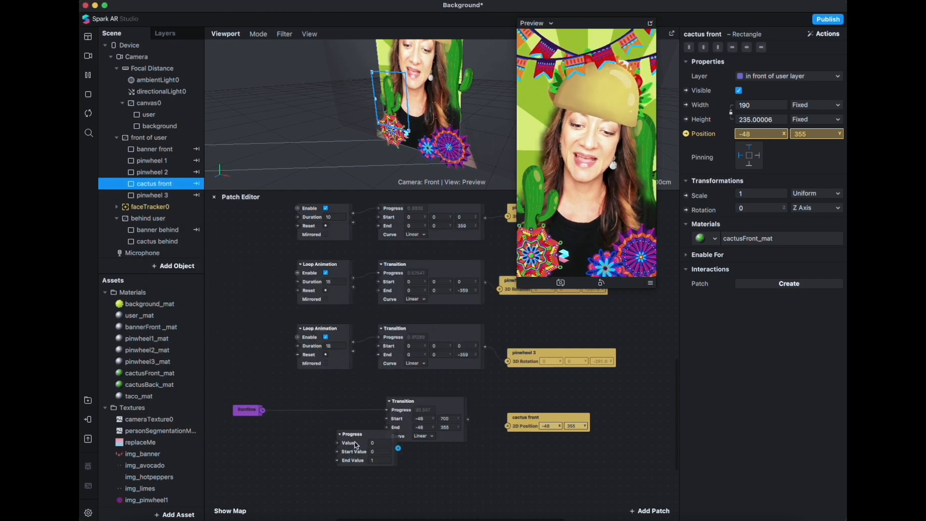
left_click_drag(354, 442, 318, 440)
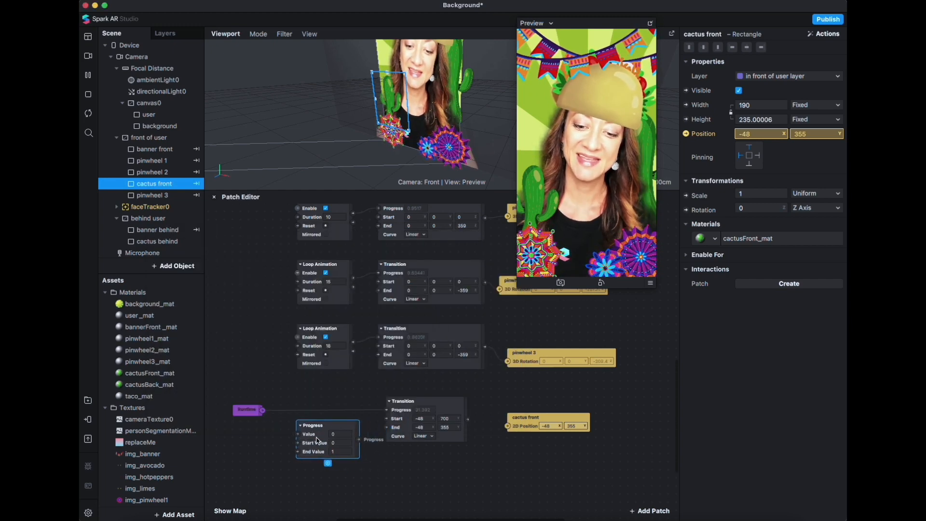
left_click(345, 453)
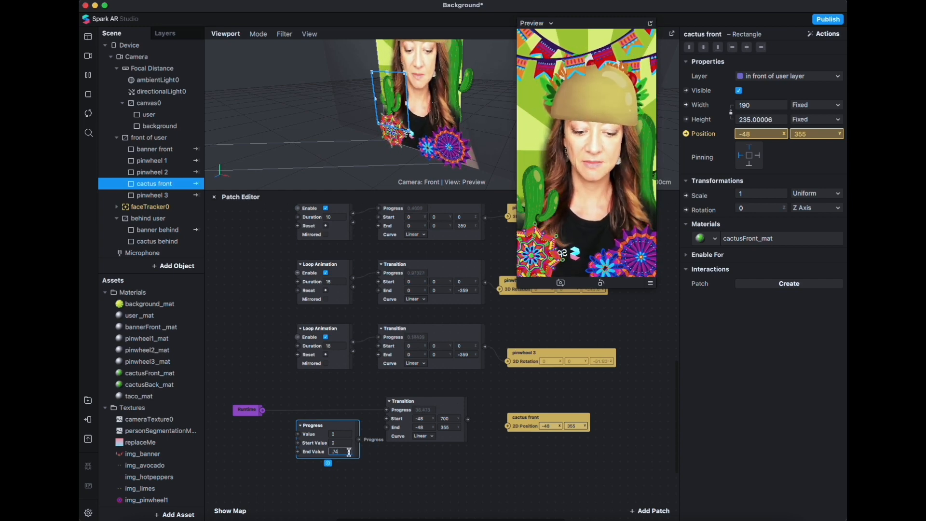
type(".75")
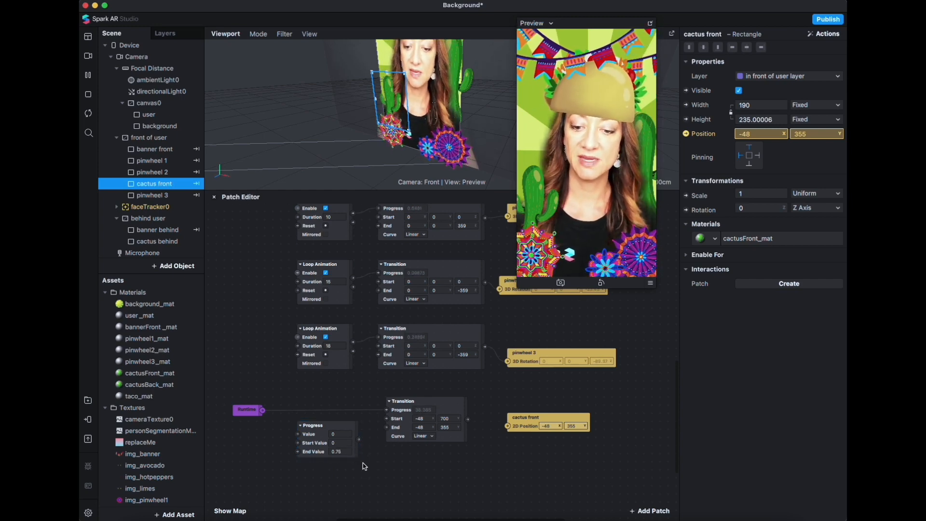
left_click_drag(352, 423, 352, 399)
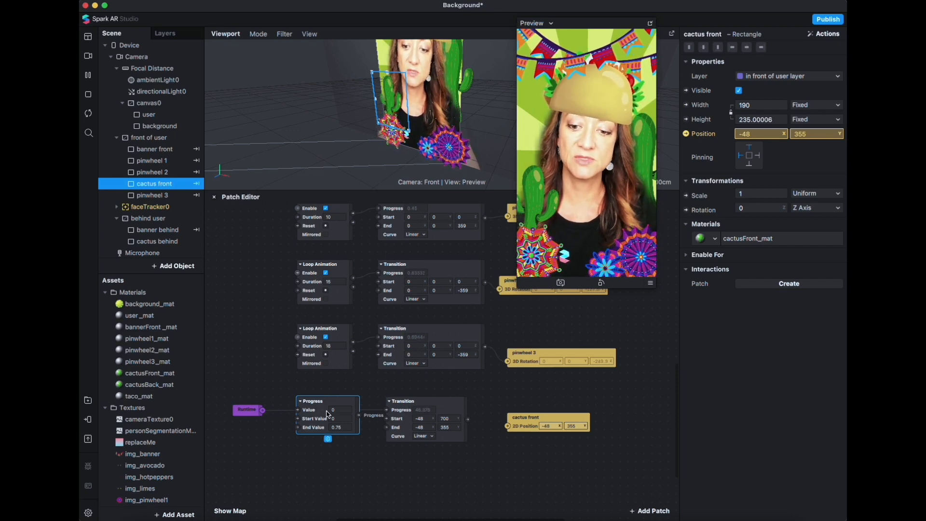
left_click_drag(327, 413, 323, 435)
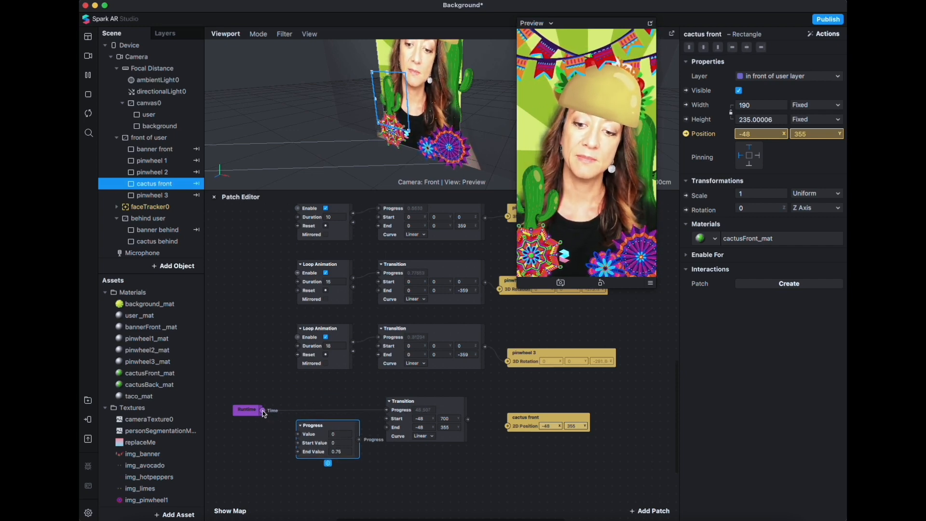
Connect Runtime to the Progress patch's Value, its output to the Transition's Progress, and the Transition to cactus front's 2D Position, aligning the patches.
left_click_drag(263, 410, 299, 435)
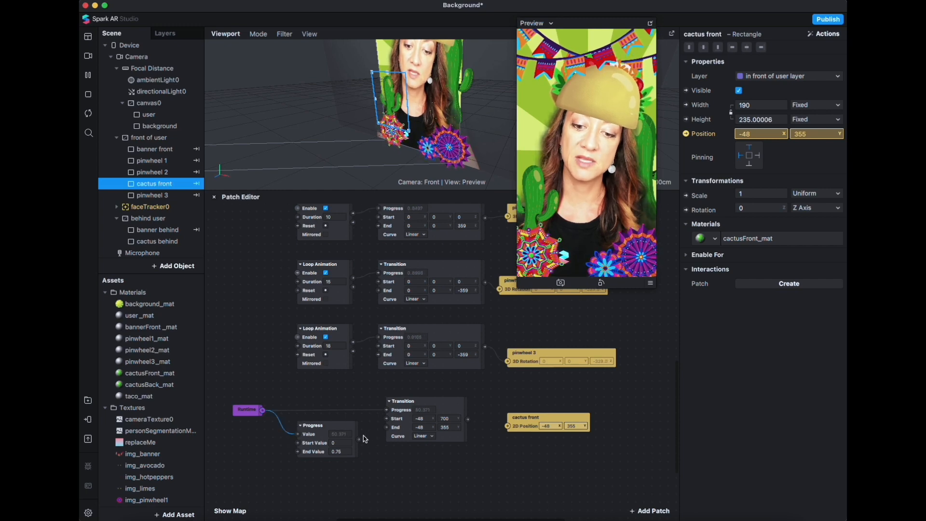
left_click_drag(359, 442, 386, 410)
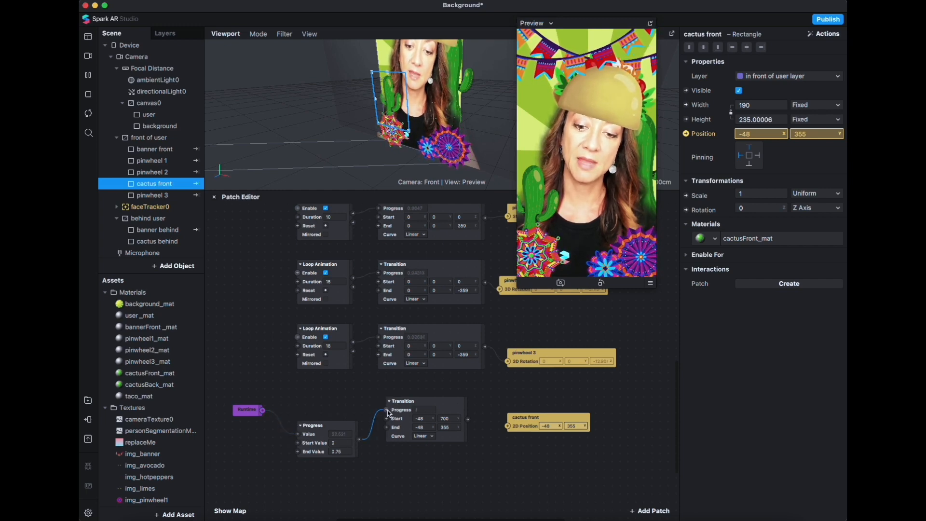
left_click_drag(340, 430, 338, 415)
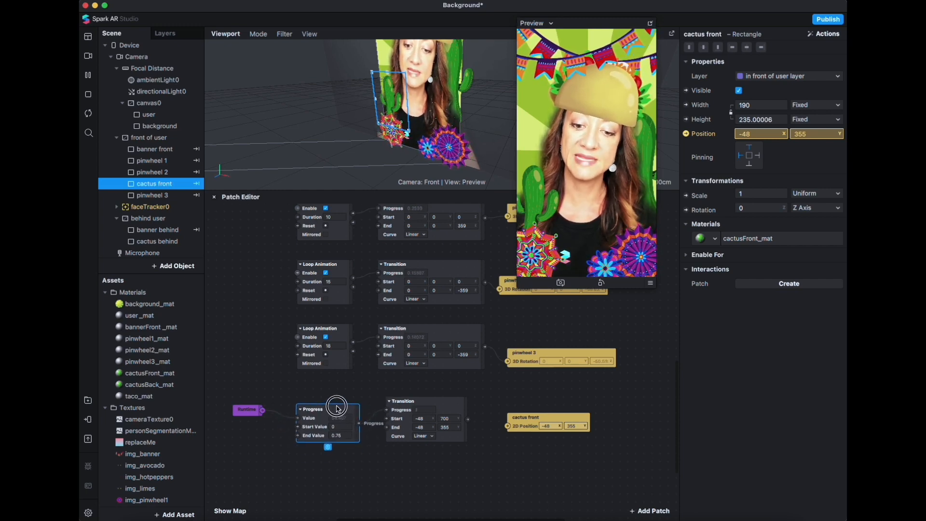
left_click_drag(469, 419, 523, 409)
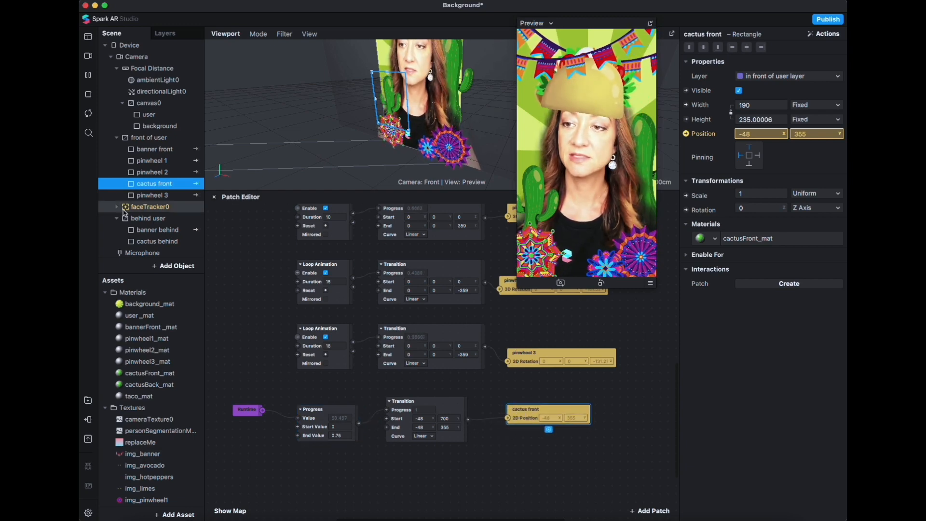
Pause and resume the preview to check the cactus motion, and set the Progress patch's End Value to 0.5.
left_click(89, 78)
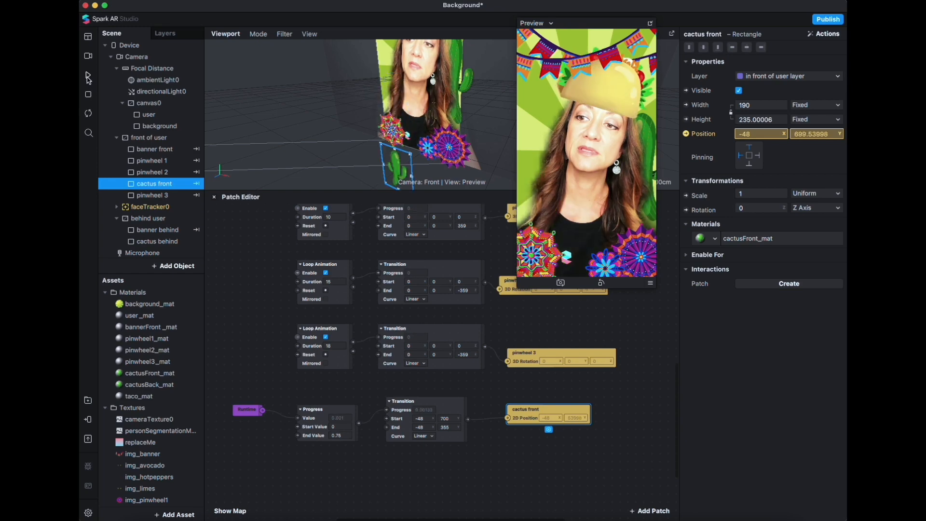
left_click(88, 78)
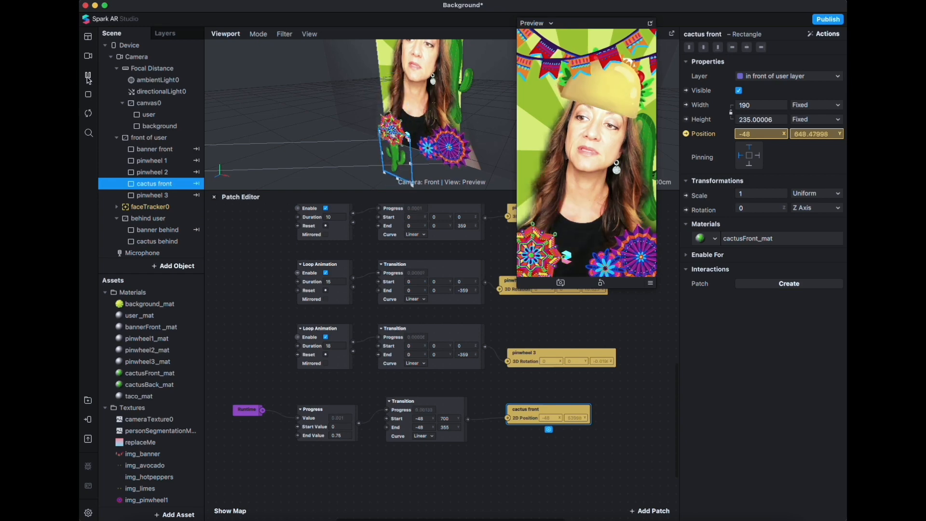
left_click(343, 436)
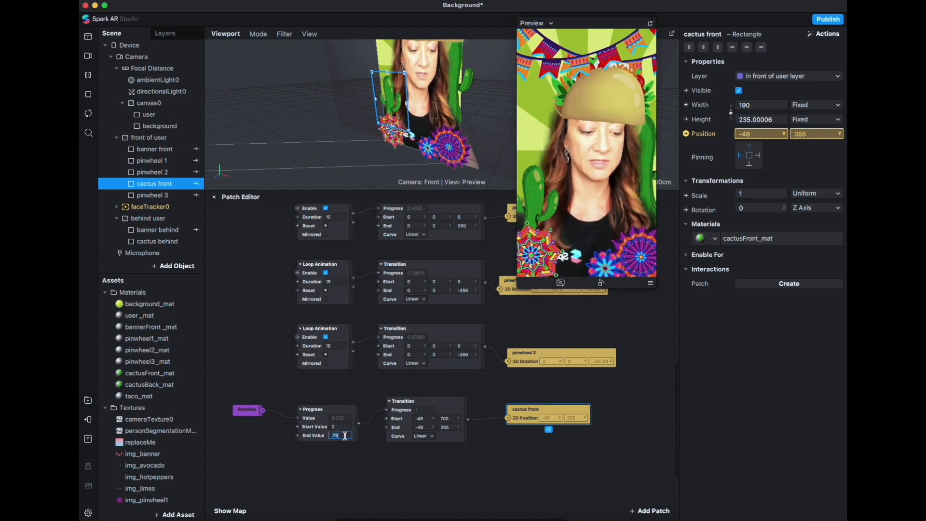
key("Return")
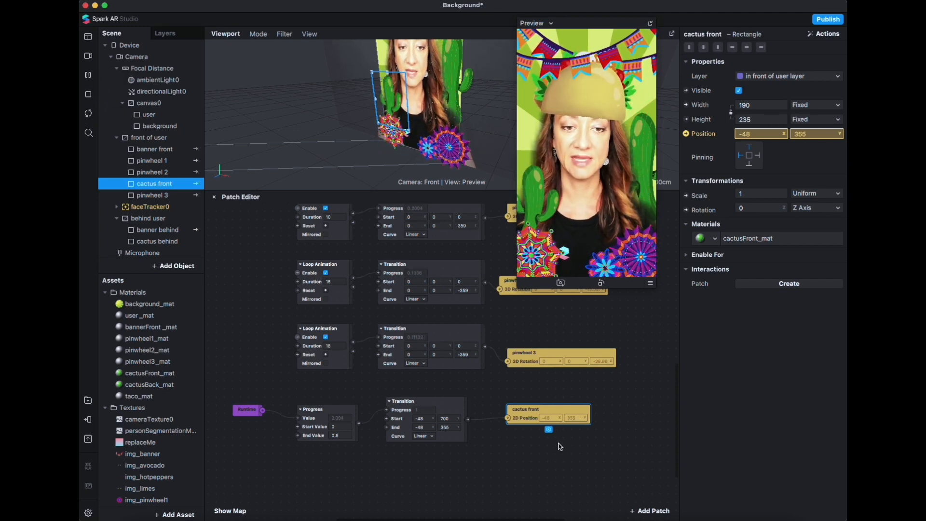
Try the Elastic In-Out curve on the cactus front Transition, and settle on Overshoot In-Out.
left_click(443, 441)
left_click(447, 435)
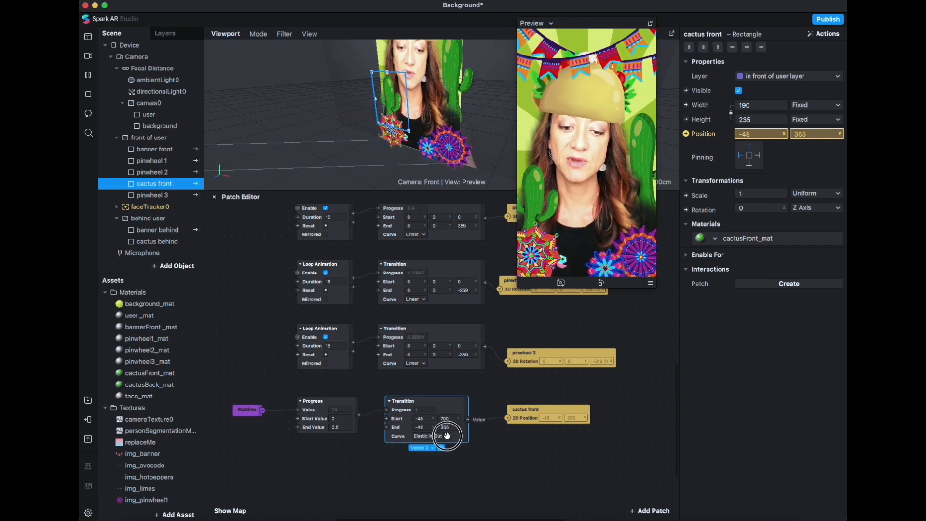
left_click(447, 435)
left_click(469, 443)
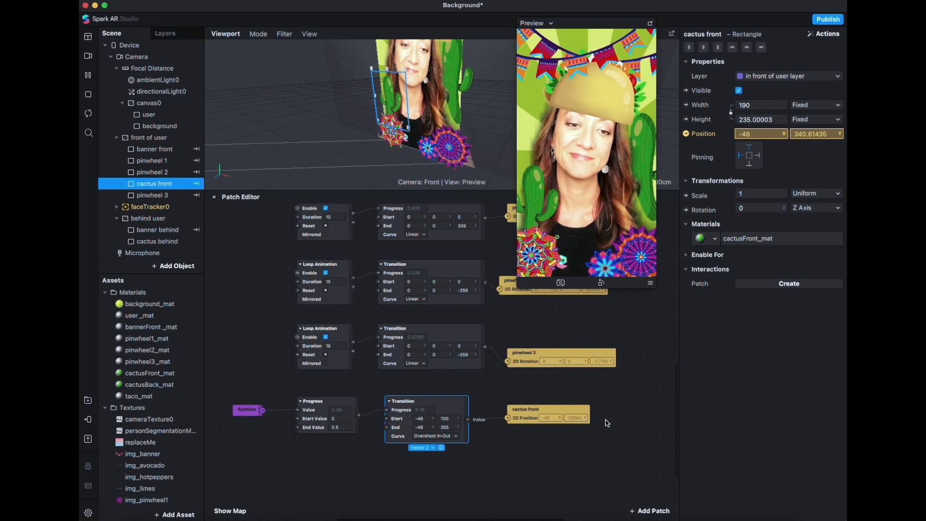
Set the Progress patch's End Value to 0.75 and widen the gap between the Runtime and Progress patches.
left_click(337, 428)
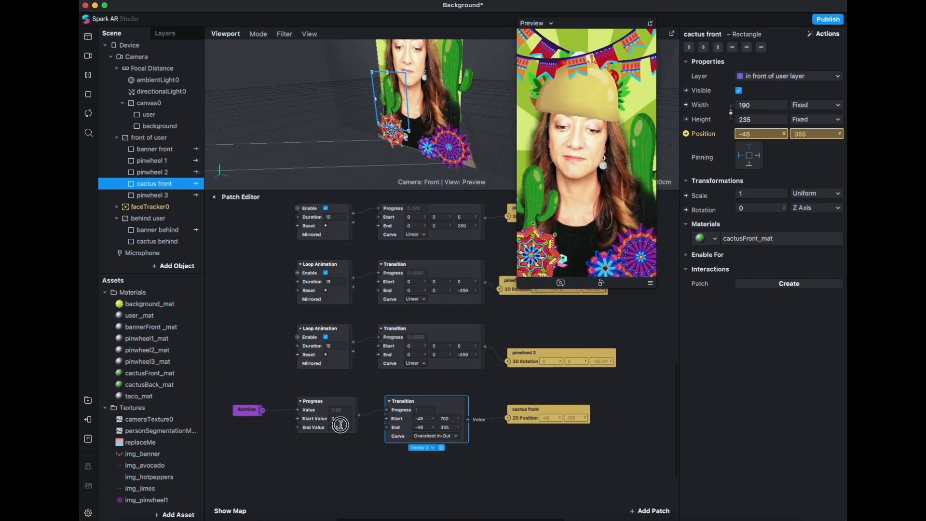
key("Return")
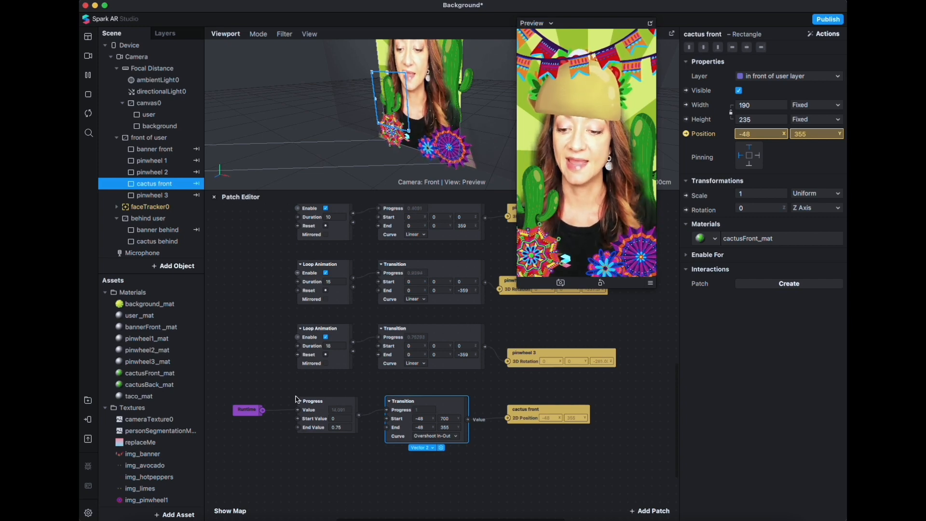
left_click_drag(335, 404, 343, 405)
left_click_drag(244, 414, 219, 407)
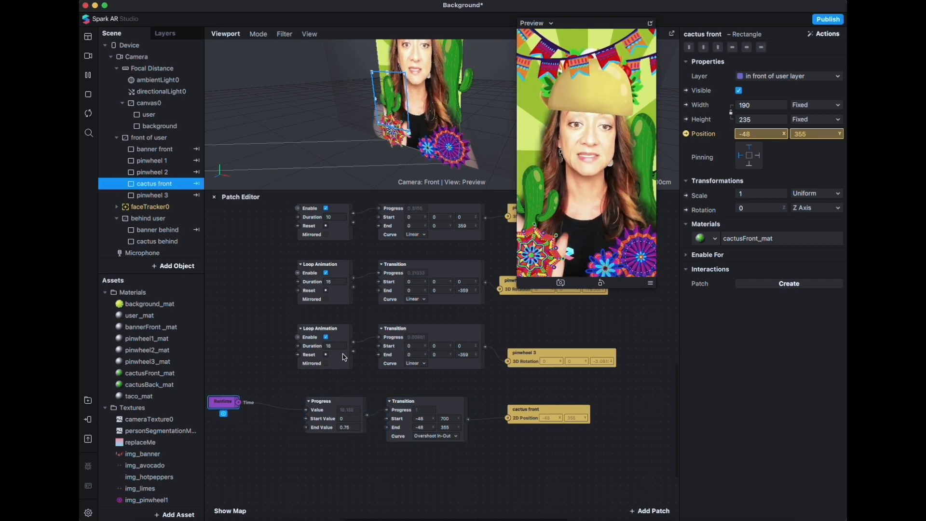
Add a Delay patch and place it between the Runtime and Progress patches of the cactus front chain.
scroll(344, 357, "down", 3)
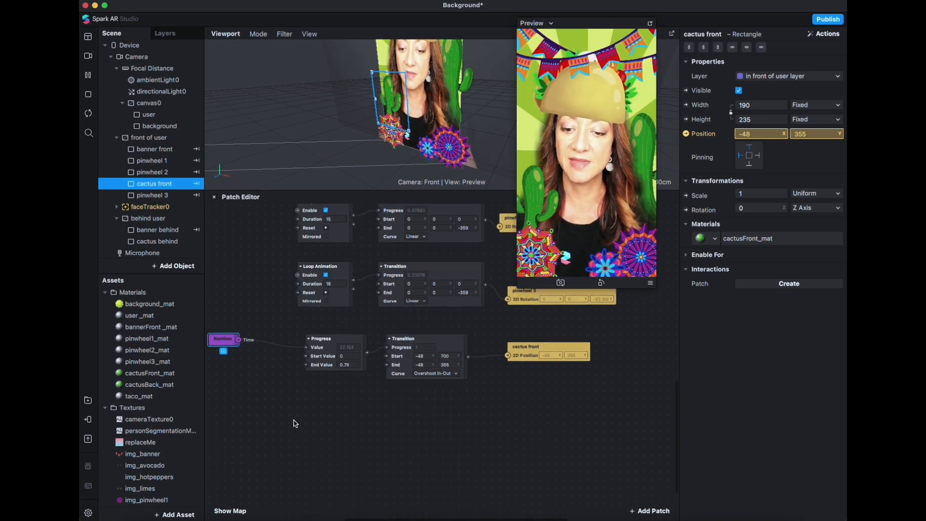
scroll(343, 420, "left", 3)
double_click(299, 392)
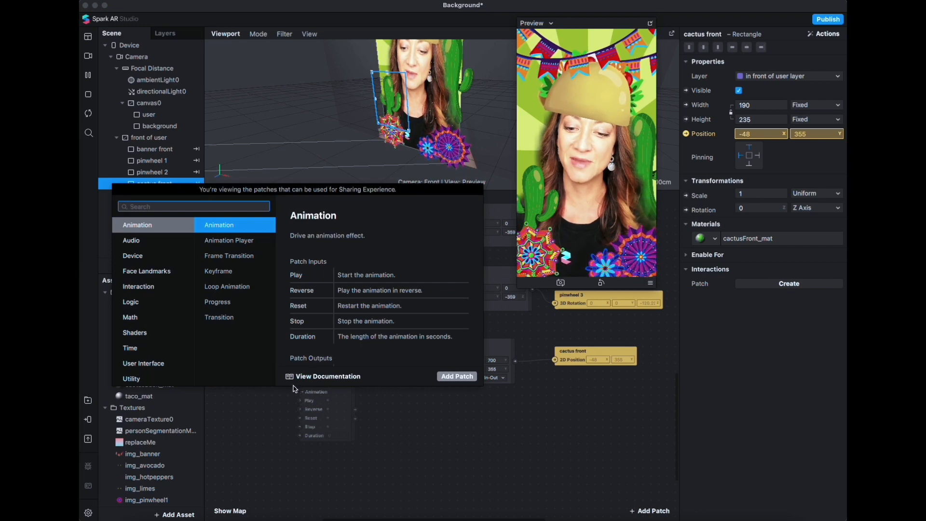
type("delay")
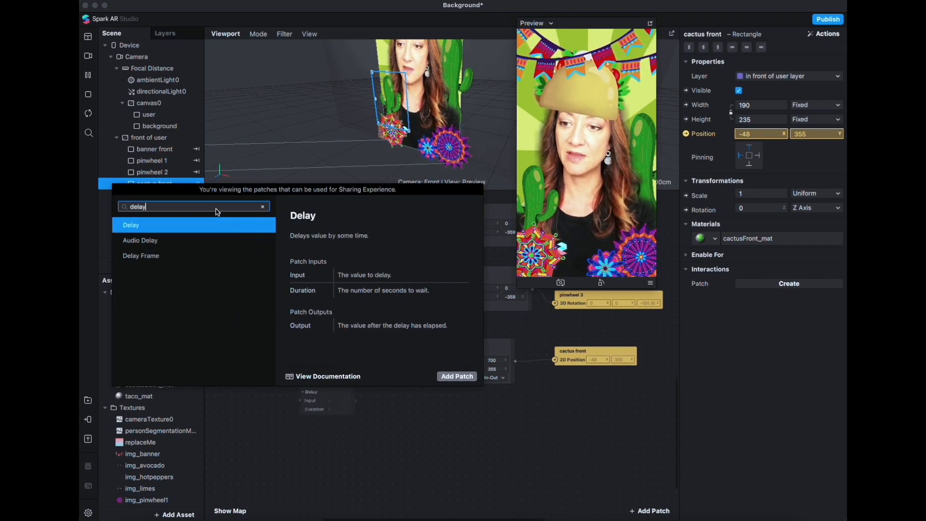
key("Return")
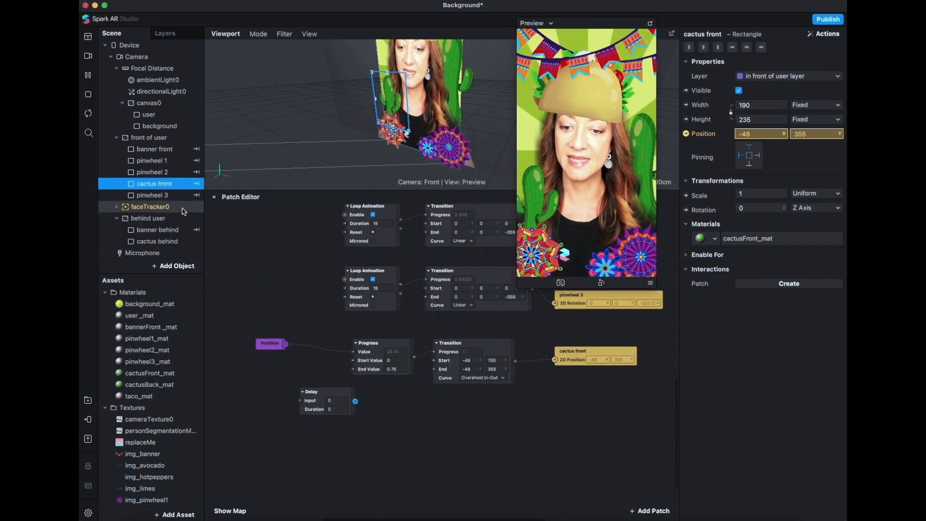
left_click_drag(272, 344, 224, 353)
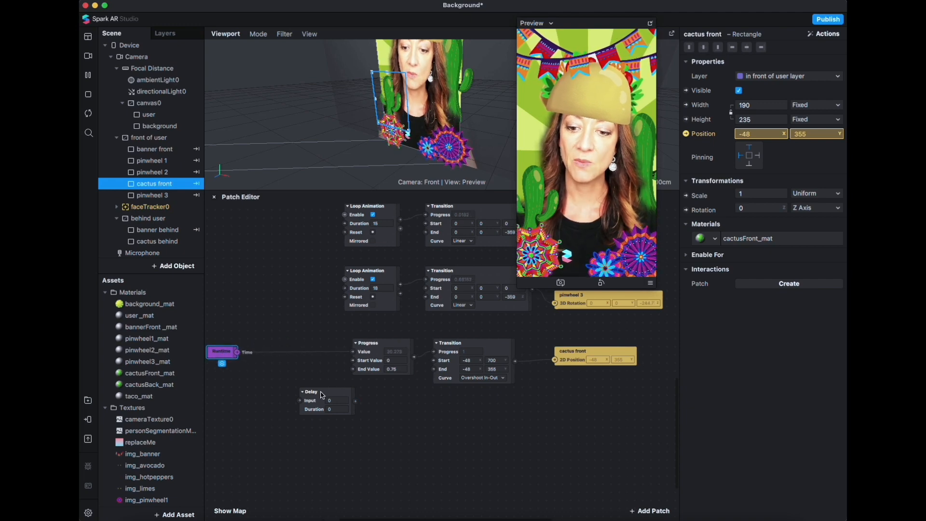
left_click_drag(322, 394, 289, 353)
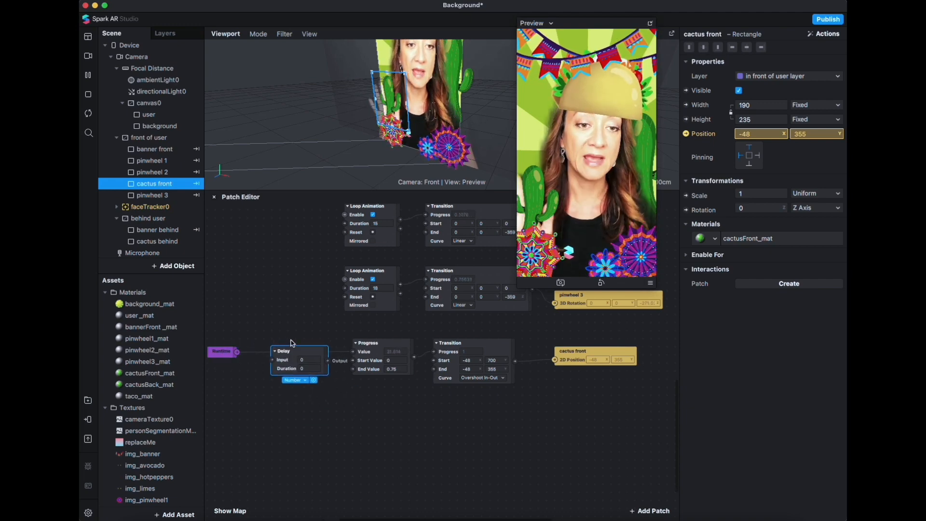
Set the Delay patch's Duration to 2 and connect Runtime through Delay into the Progress patch's Value.
left_click(303, 369)
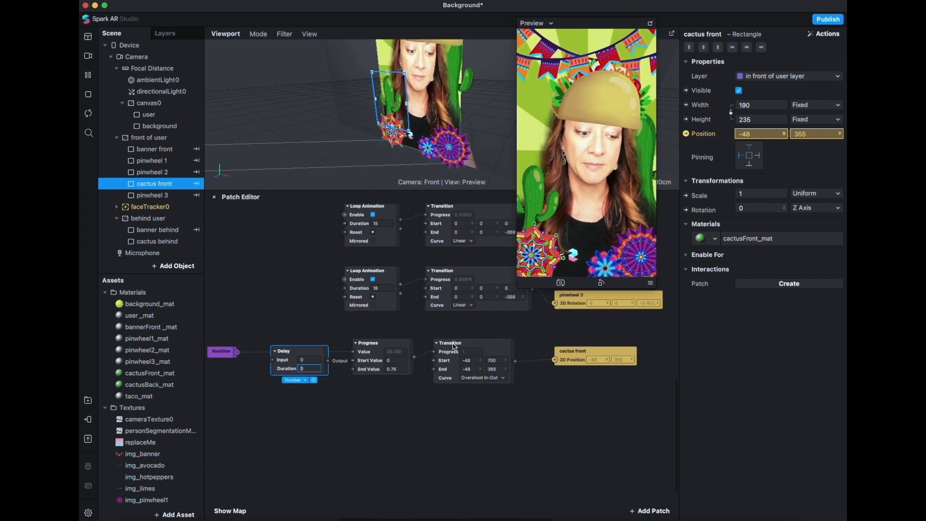
left_click(310, 434)
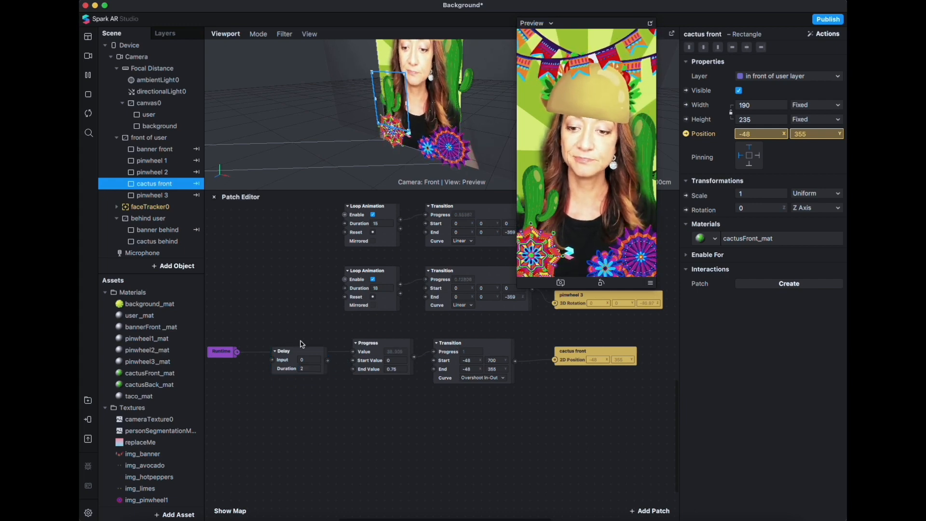
left_click_drag(300, 353, 309, 377)
left_click_drag(237, 352, 320, 344)
left_click(312, 353)
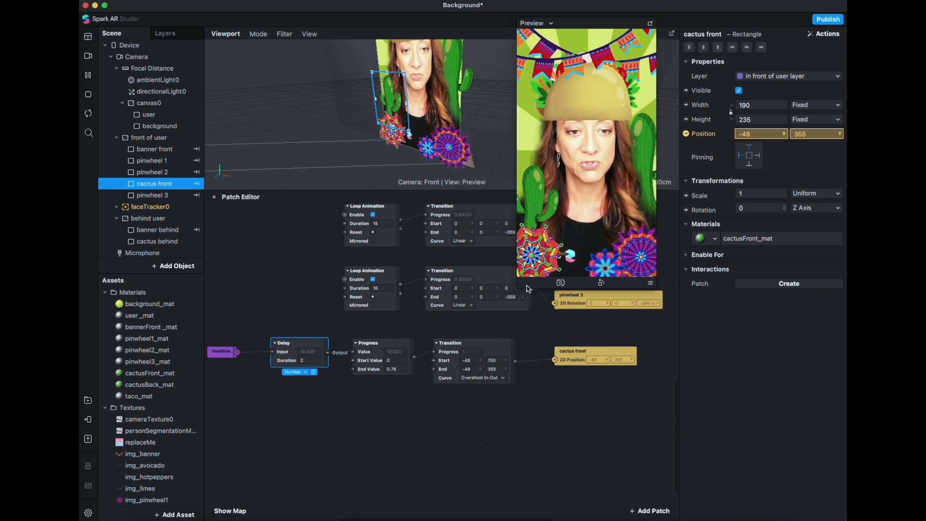
left_click(493, 318)
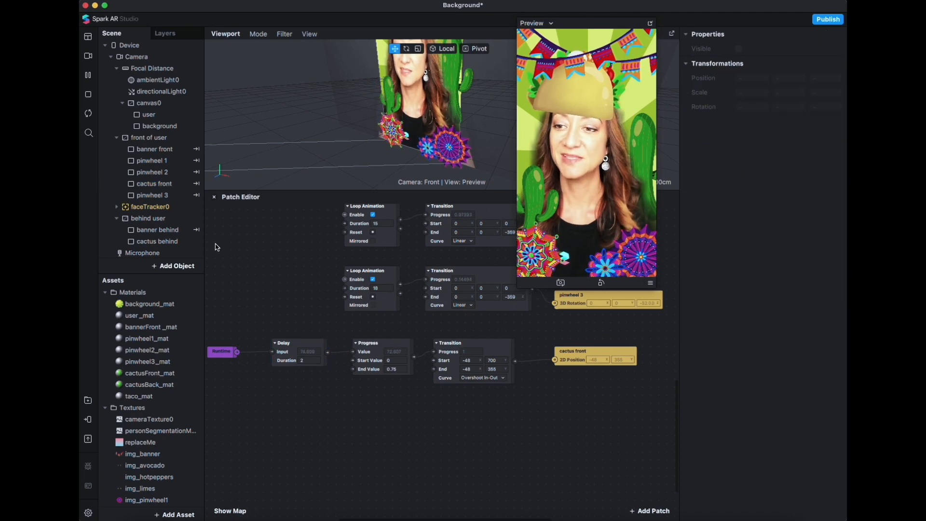
Create a 2D Position patch for cactus behind and place it below the cactus front patch.
left_click(174, 245)
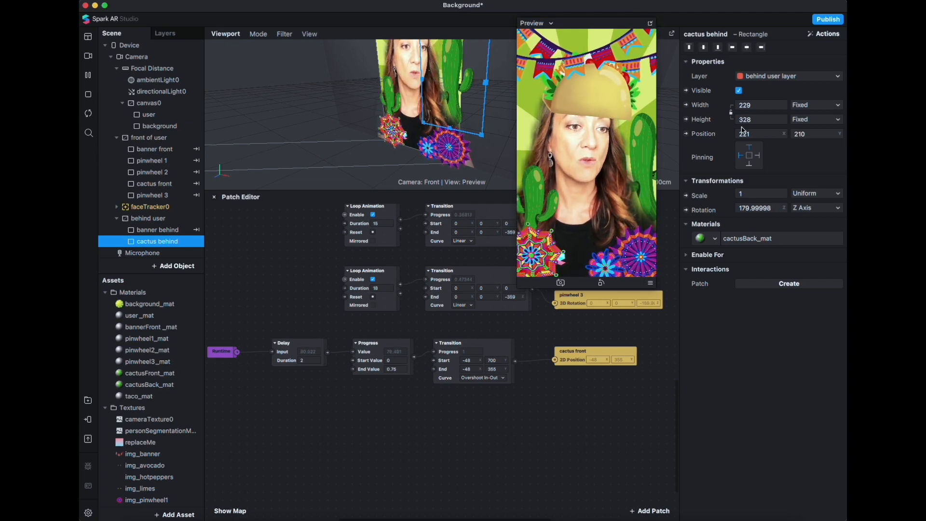
left_click(687, 134)
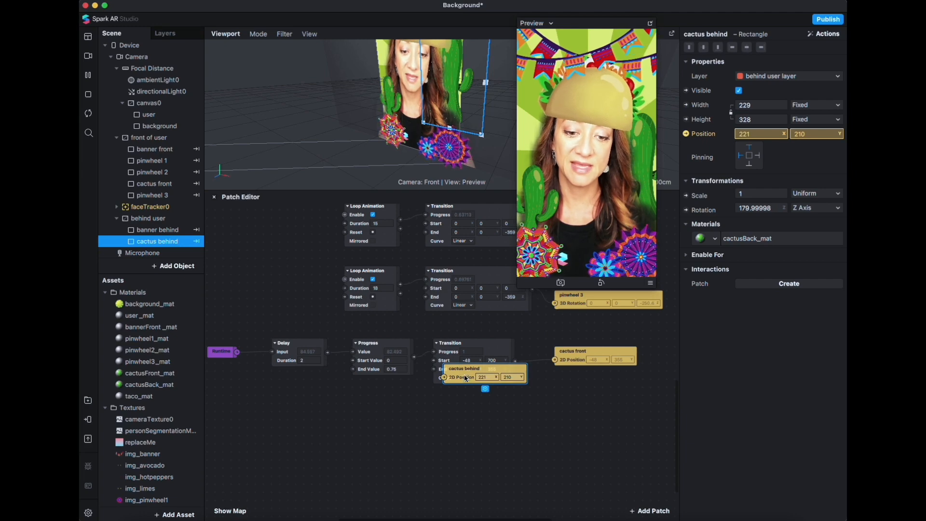
left_click_drag(461, 377, 572, 438)
left_click(513, 439)
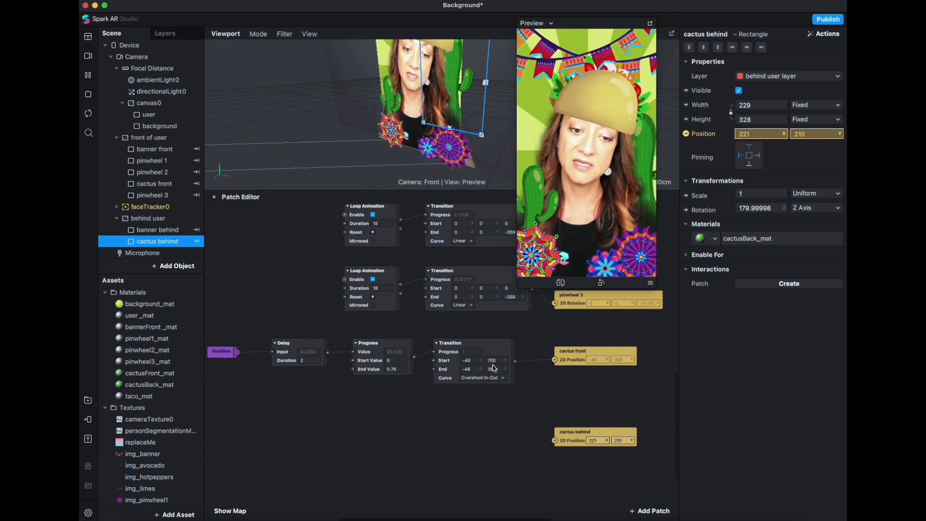
Add a Transition patch of type Vector 2 and align it below the cactus front Transition.
left_click(456, 430)
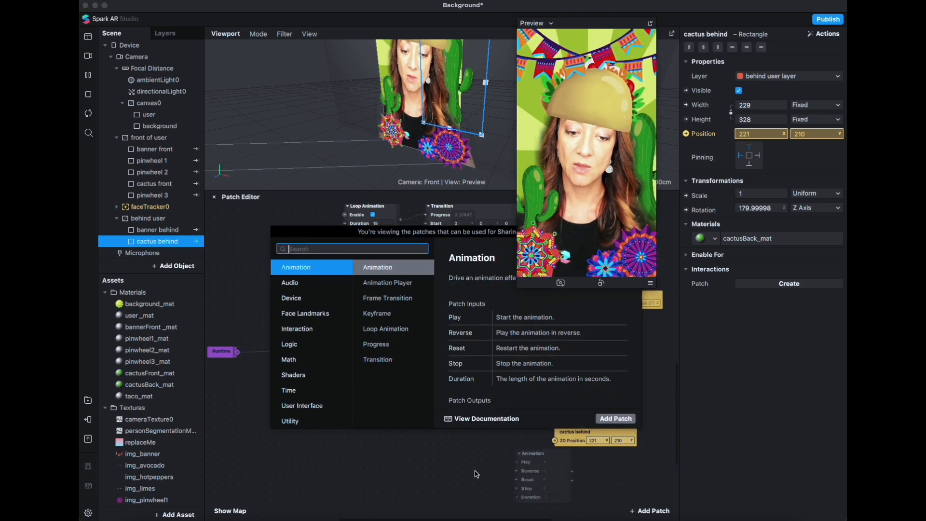
left_click(393, 359)
left_click(608, 418)
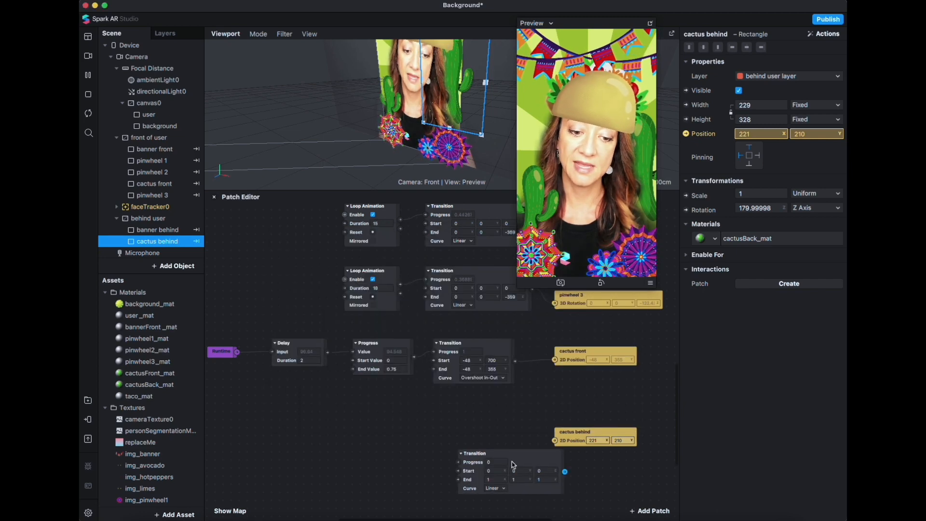
left_click_drag(525, 453, 474, 406)
left_click(470, 455)
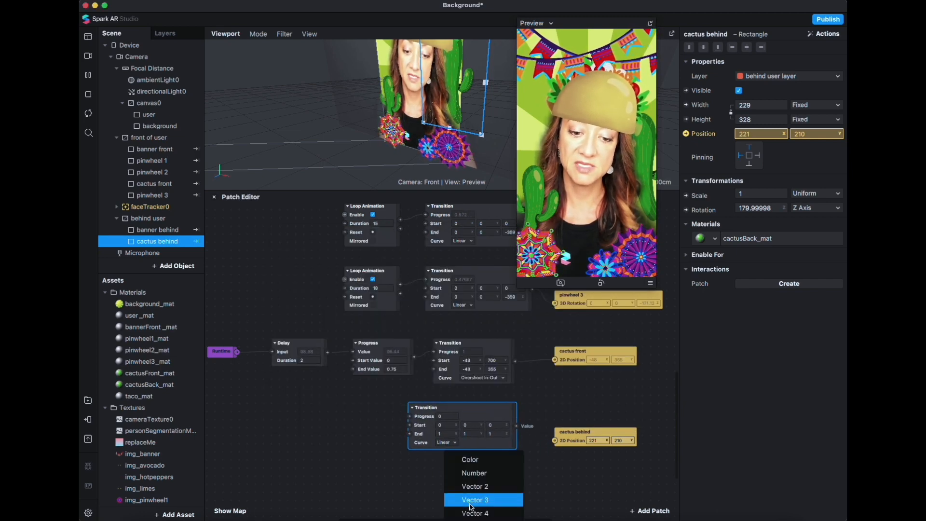
left_click(475, 486)
left_click_drag(467, 413, 490, 413)
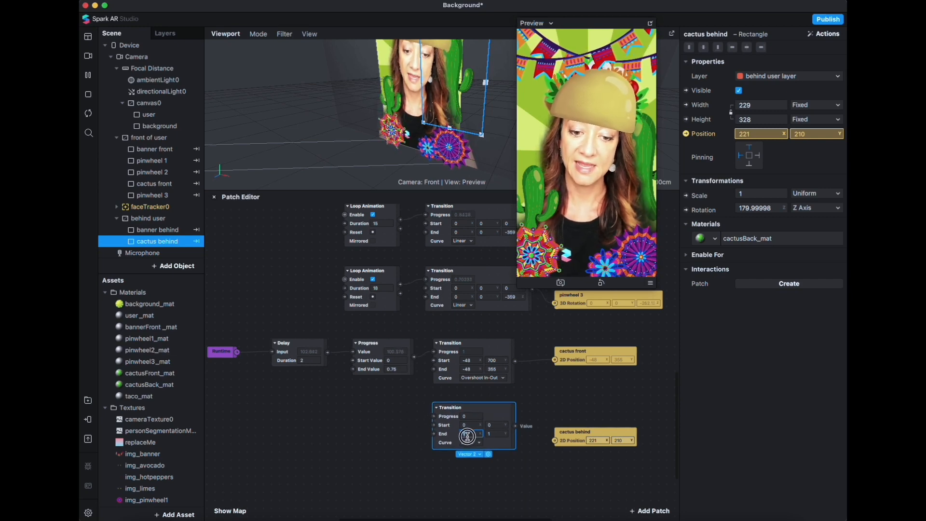
Set the new Transition's Start to 221, 800 and its End to 221, 210.
type("1221")
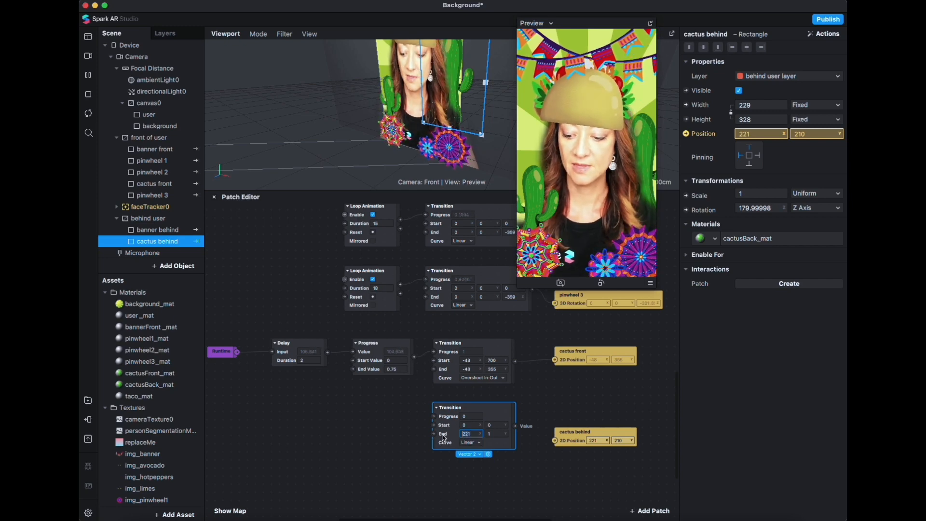
left_click(471, 424)
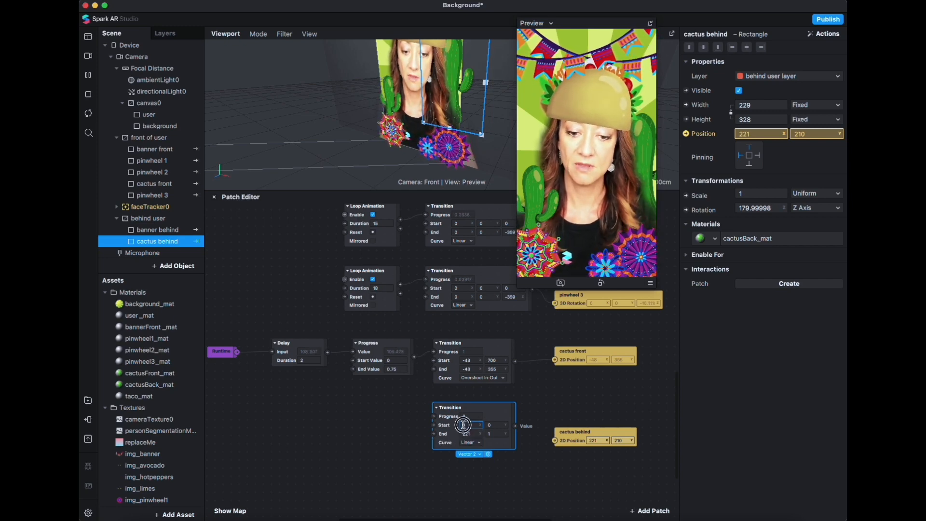
left_click(496, 425)
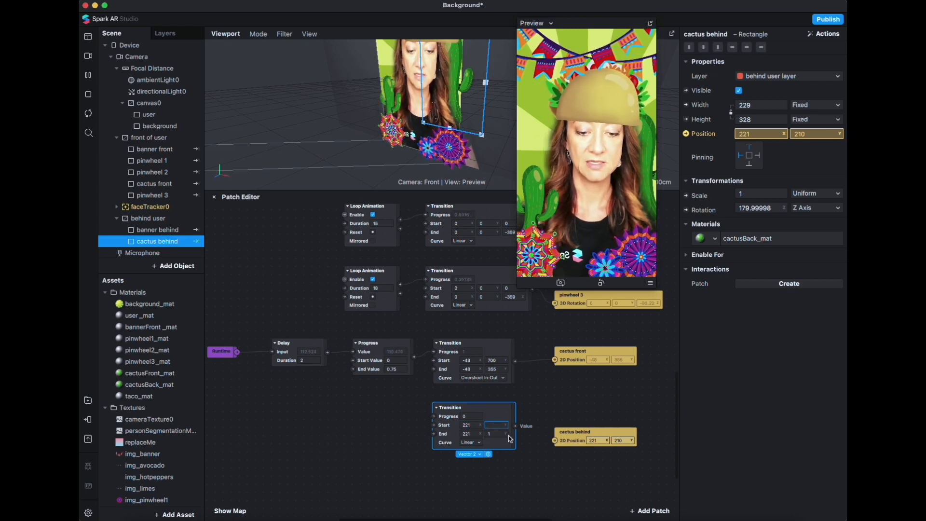
left_click(478, 437)
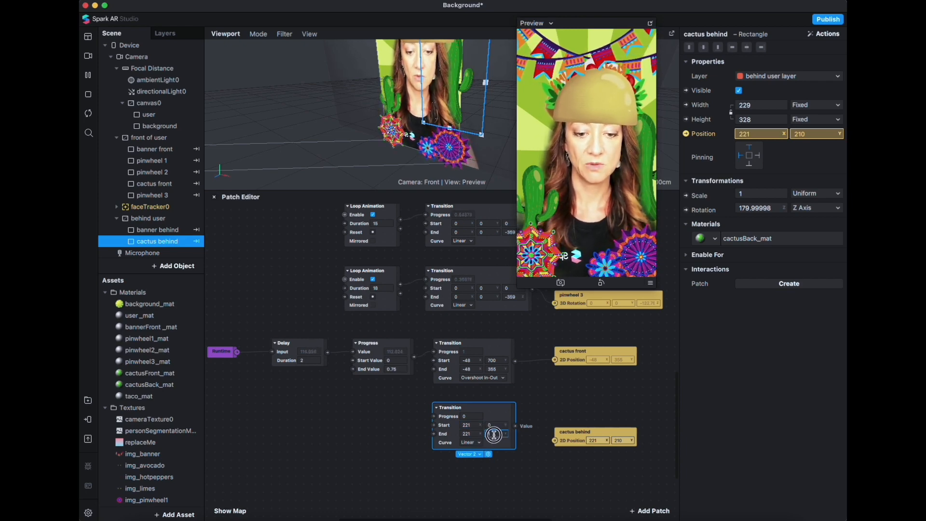
left_click(496, 425)
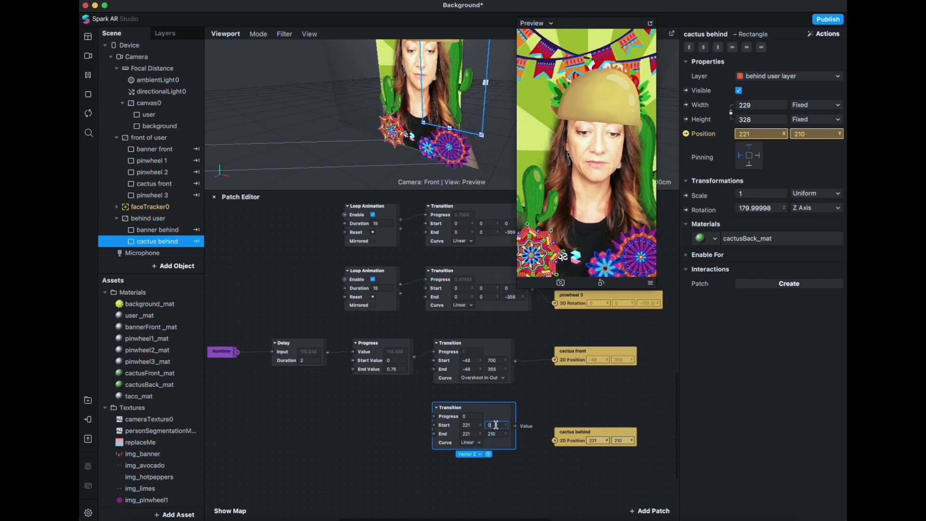
left_click(495, 425)
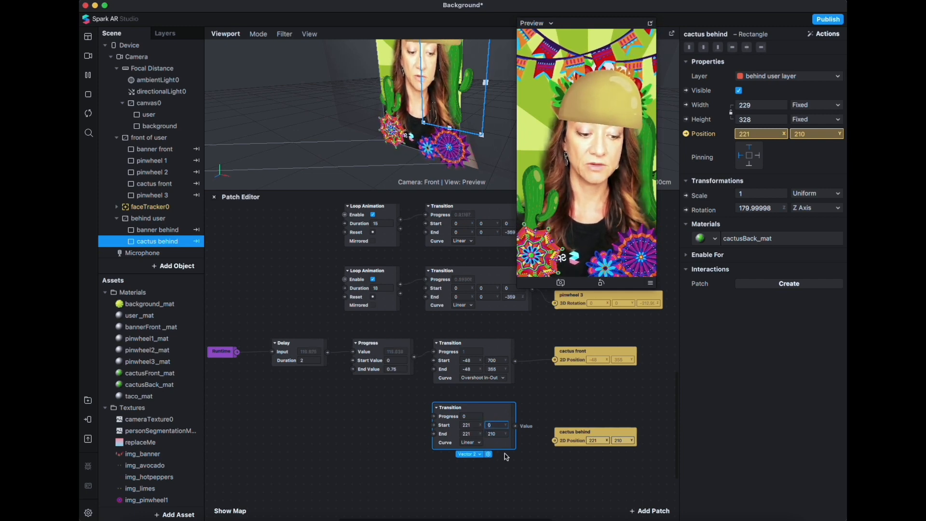
left_click(533, 404)
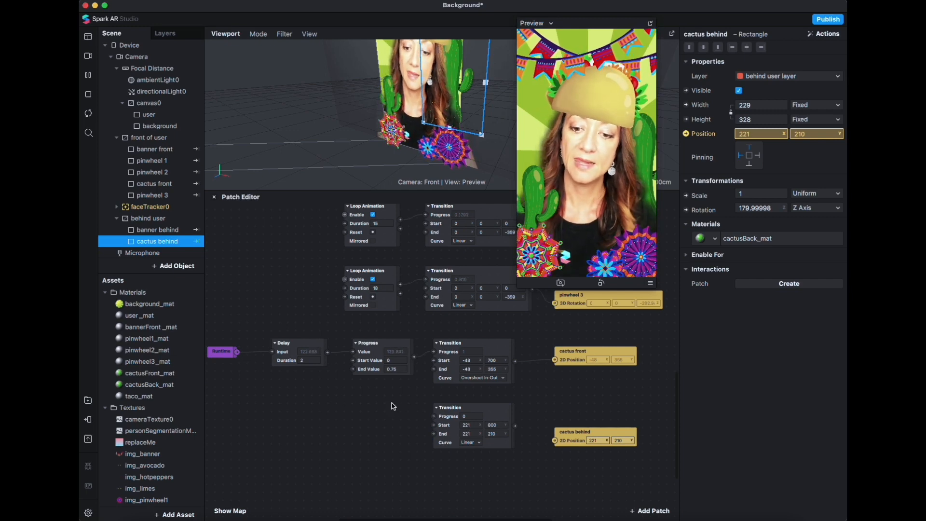
left_click(333, 178)
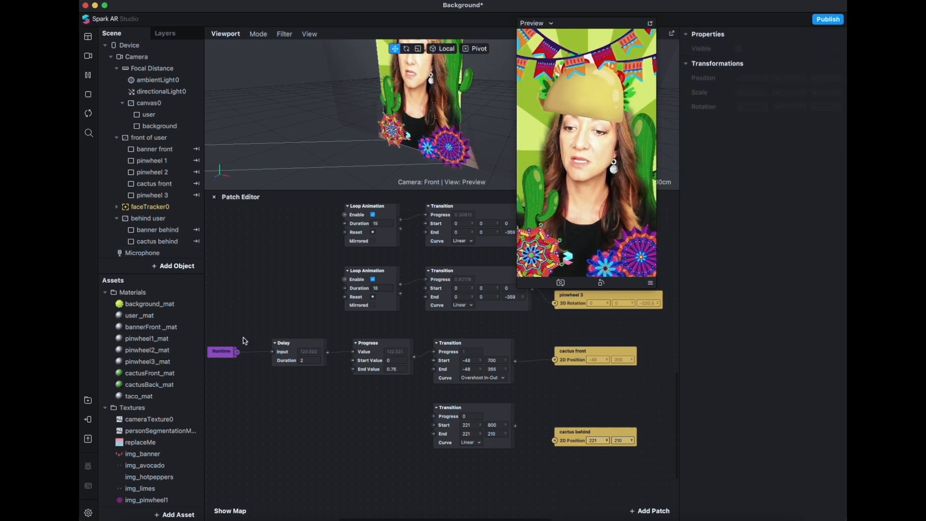
Duplicate the Runtime, Delay and Progress patches and line up the copies in front of the cactus behind Transition.
left_click_drag(221, 325, 375, 445)
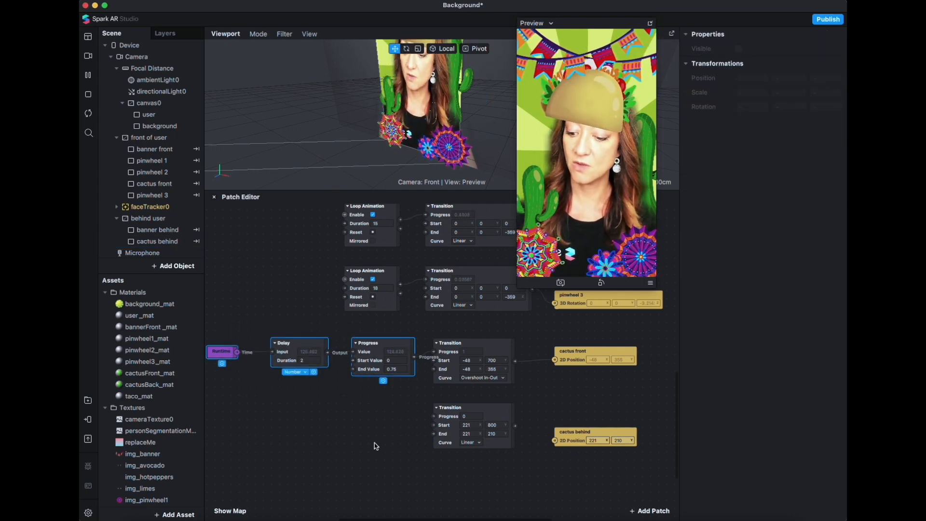
key("Delete")
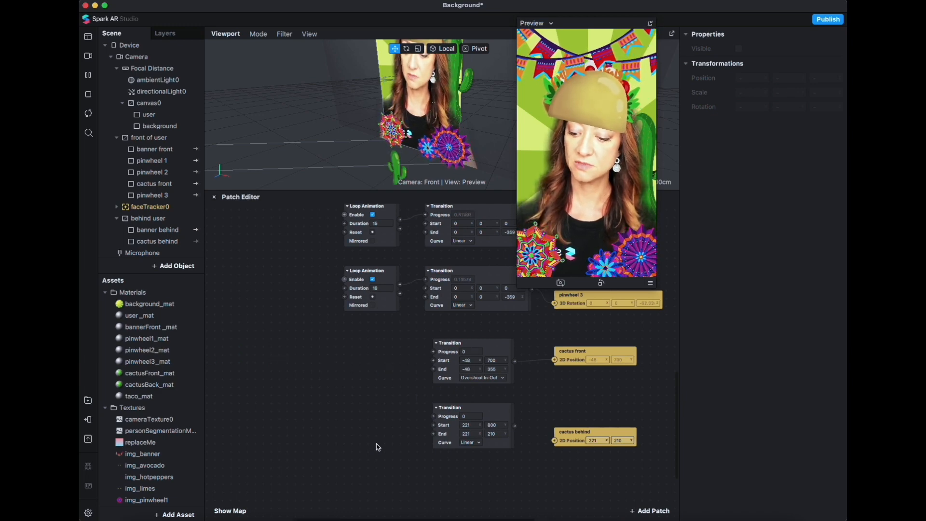
key("super+z")
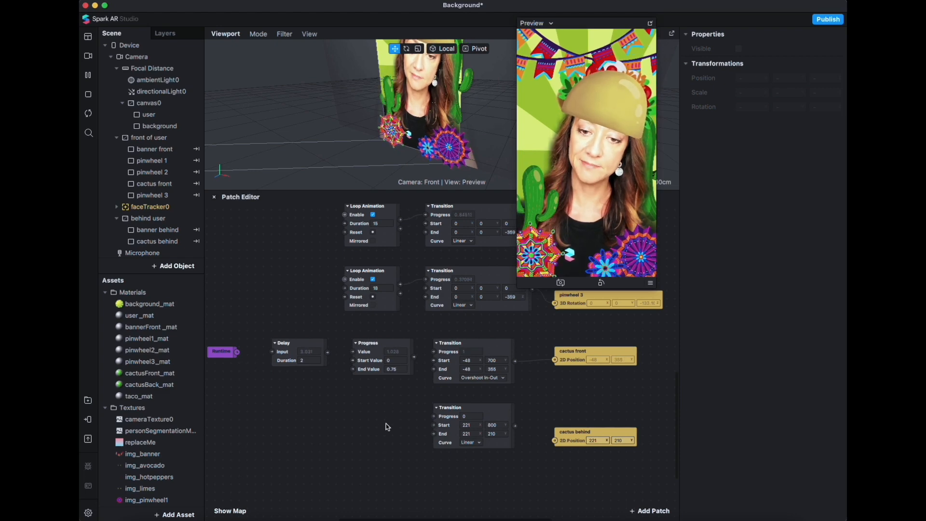
key("super+v")
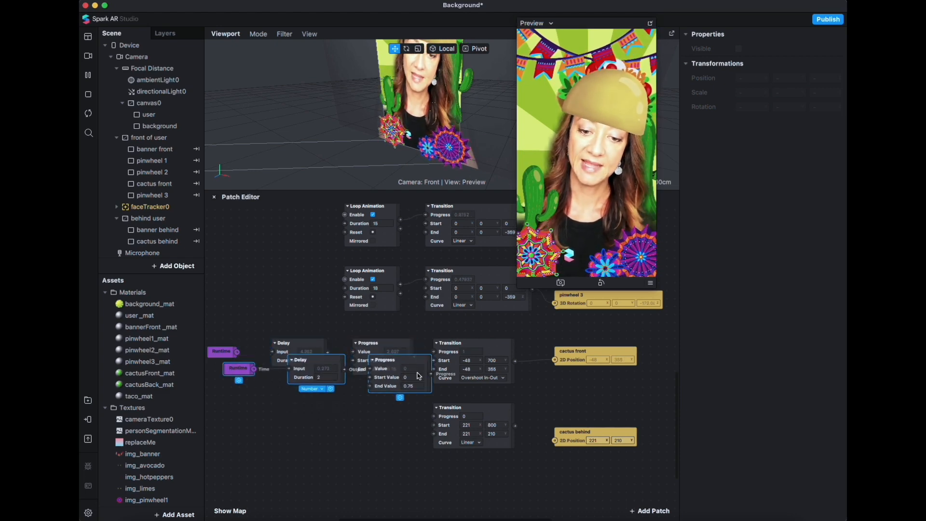
left_click_drag(418, 375, 401, 424)
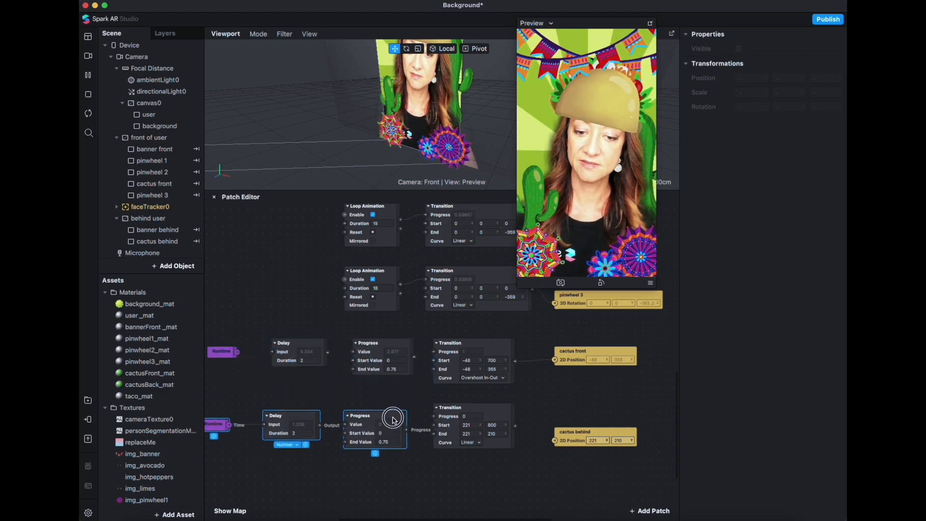
left_click(414, 503)
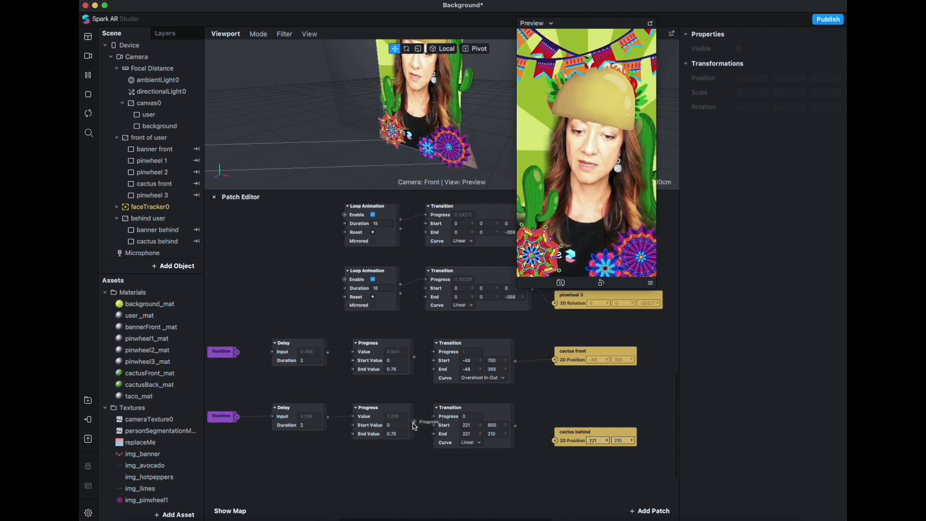
Connect the copied Progress patch to the second Transition, and that Transition to cactus behind's 2D Position.
left_click_drag(414, 422, 436, 417)
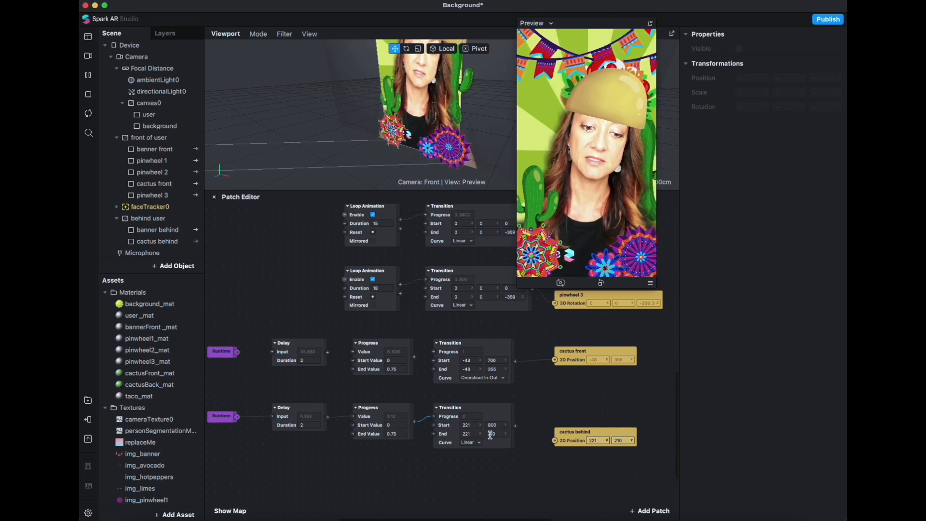
left_click_drag(516, 426, 550, 442)
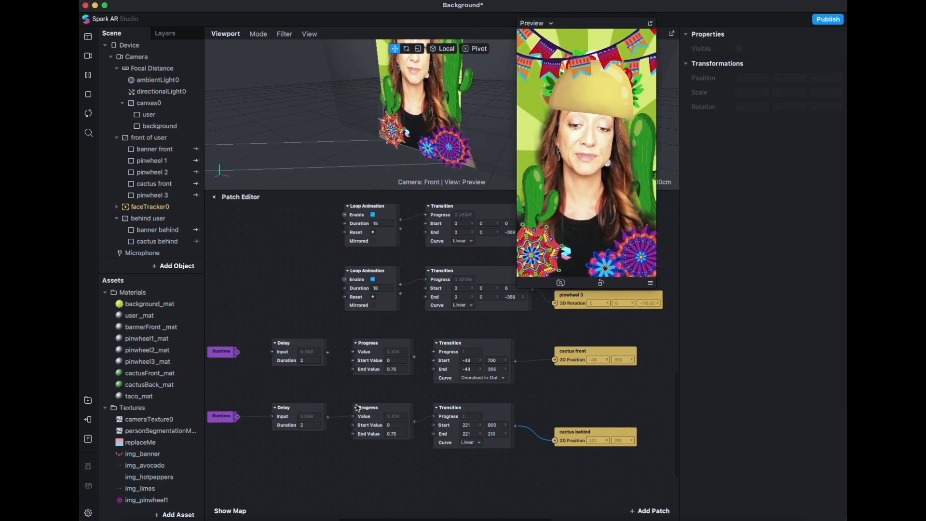
Connect the cactus front chain: Runtime to Delay, Delay to Progress, and Progress to the Transition patch's Progress input.
left_click(262, 354)
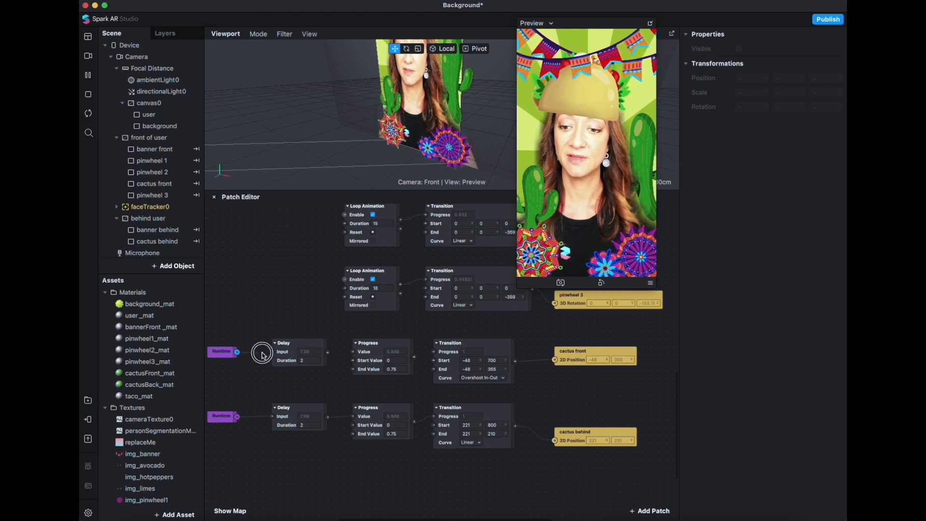
left_click(338, 357)
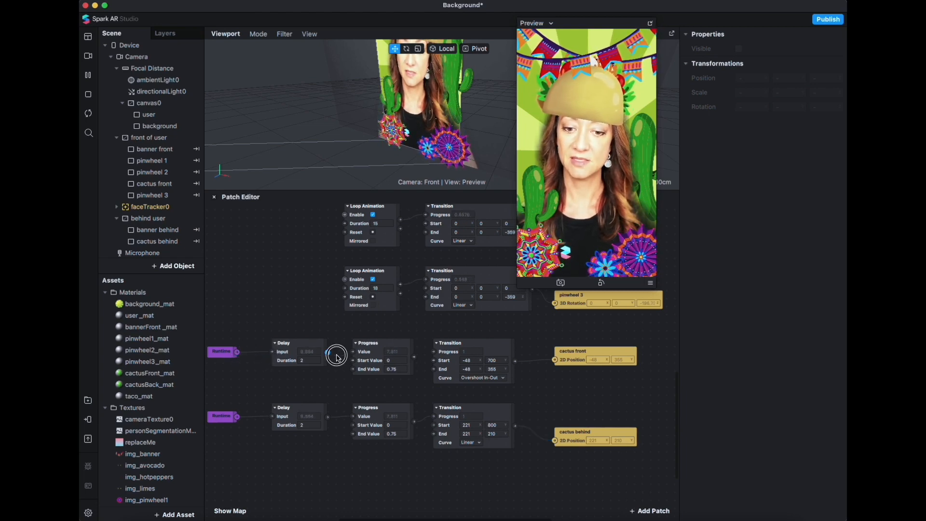
left_click_drag(338, 357, 354, 352)
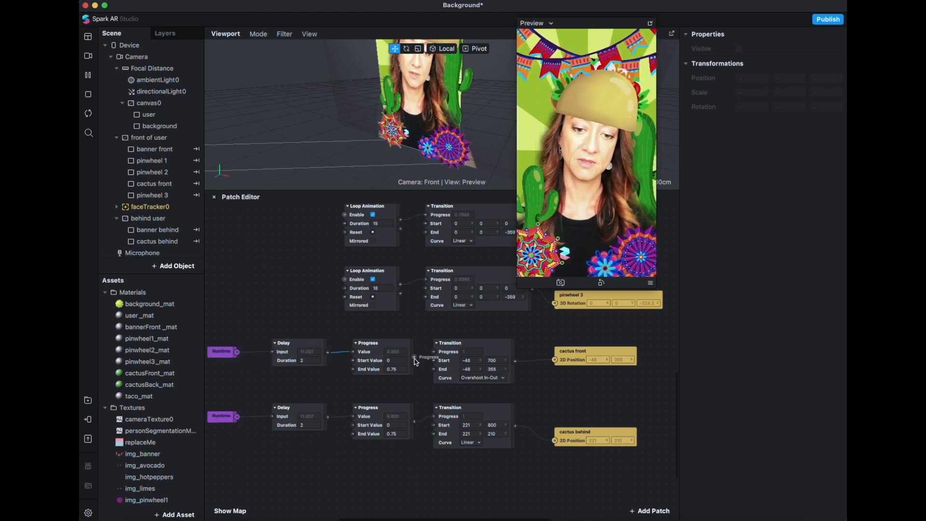
left_click_drag(415, 359, 434, 351)
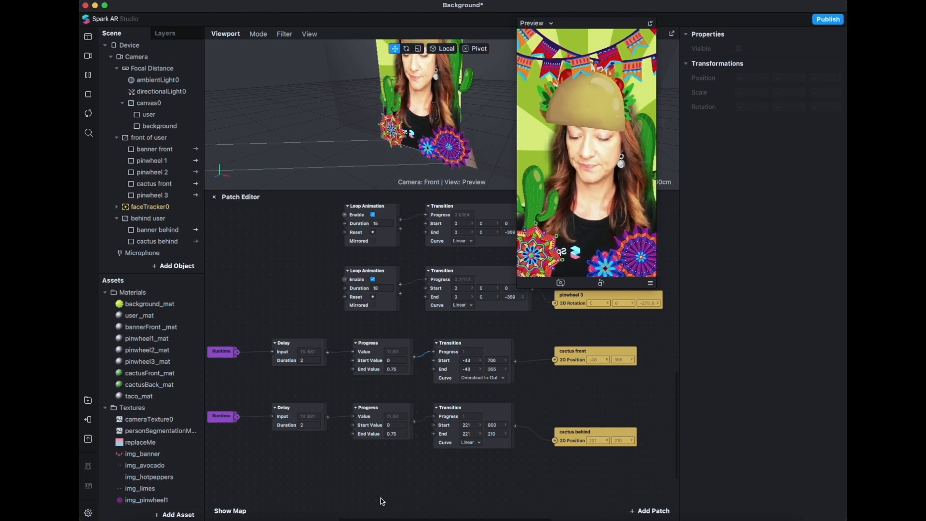
Set the Duration of the Delay patch in the cactus behind chain to 3.
scroll(410, 496, "right", 4)
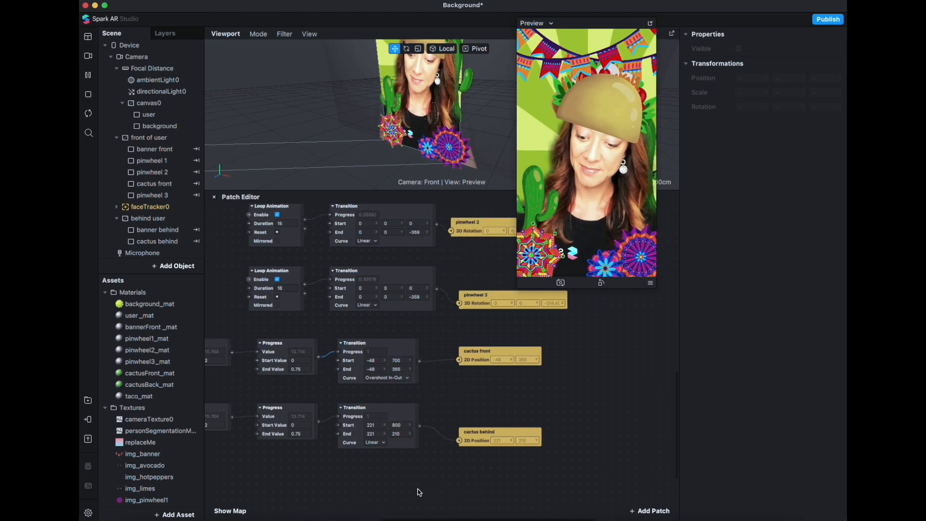
left_click_drag(419, 492, 531, 493)
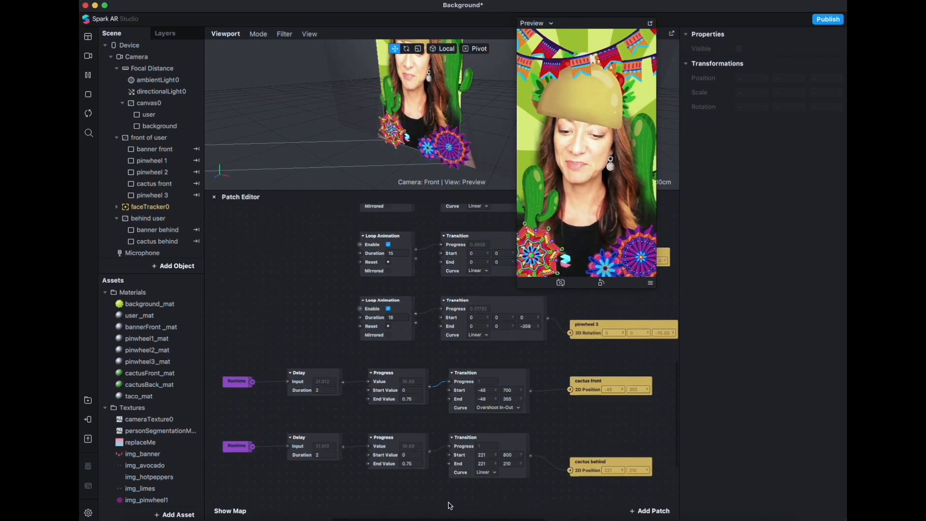
left_click_drag(465, 483, 480, 459)
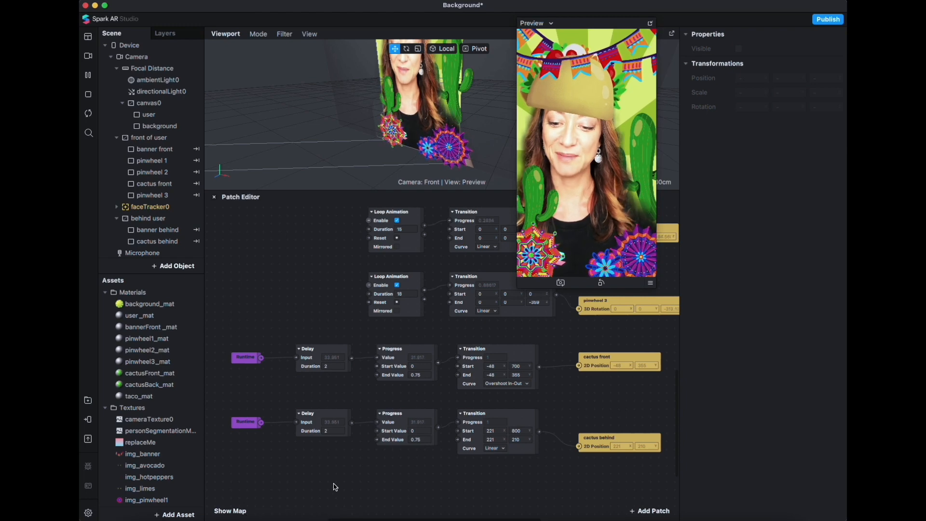
left_click(339, 432)
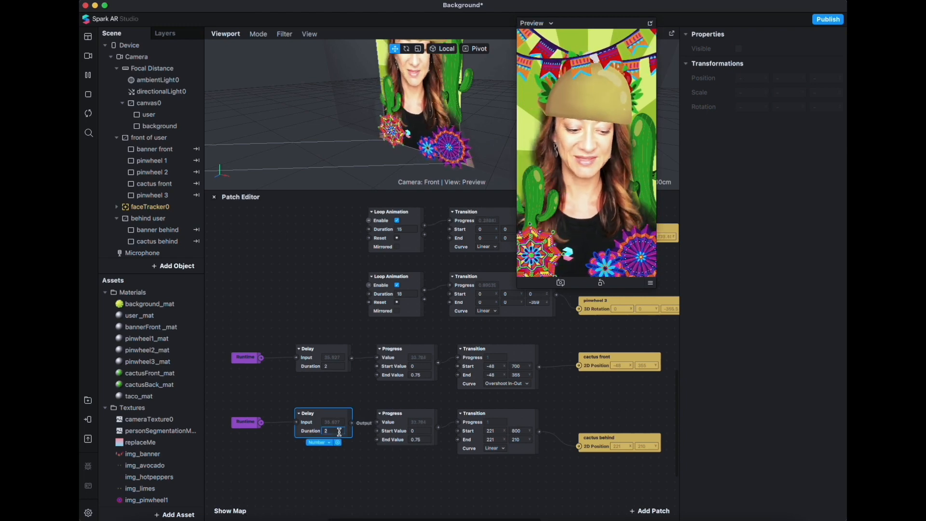
type("3")
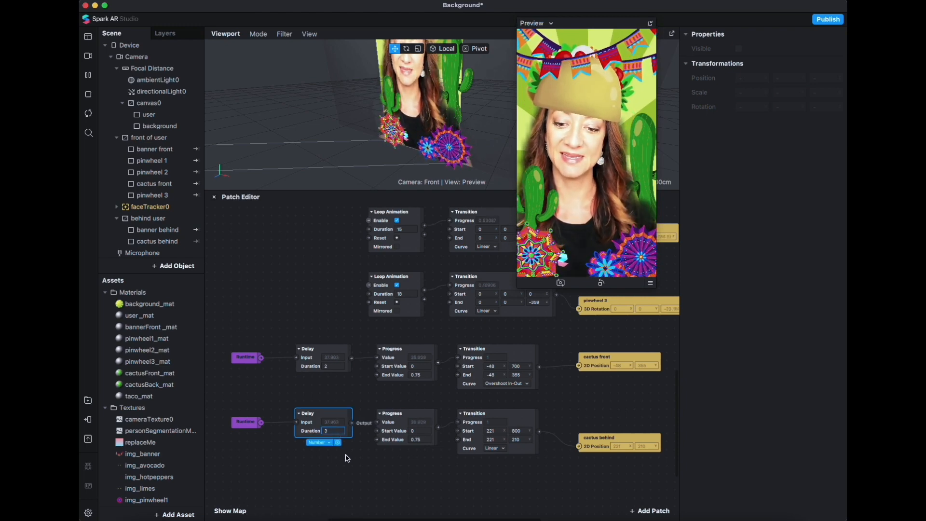
left_click(346, 456)
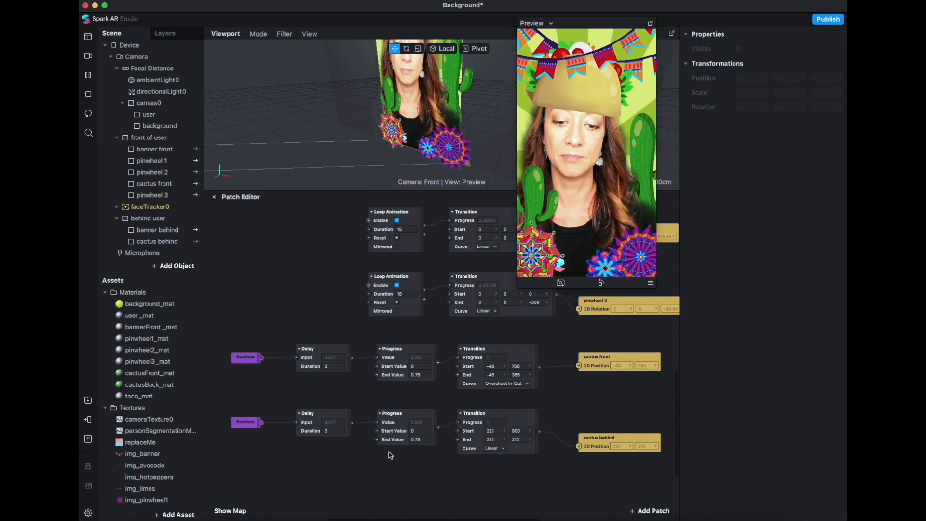
Set the cactus behind chain's Delay Duration to 2.5 and its Progress End Value to 0.5.
left_click(337, 431)
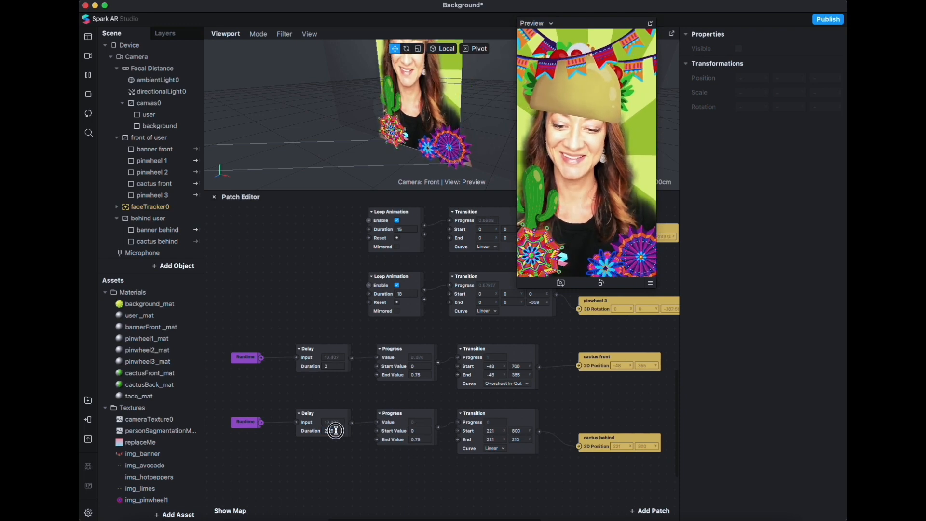
left_click(338, 431)
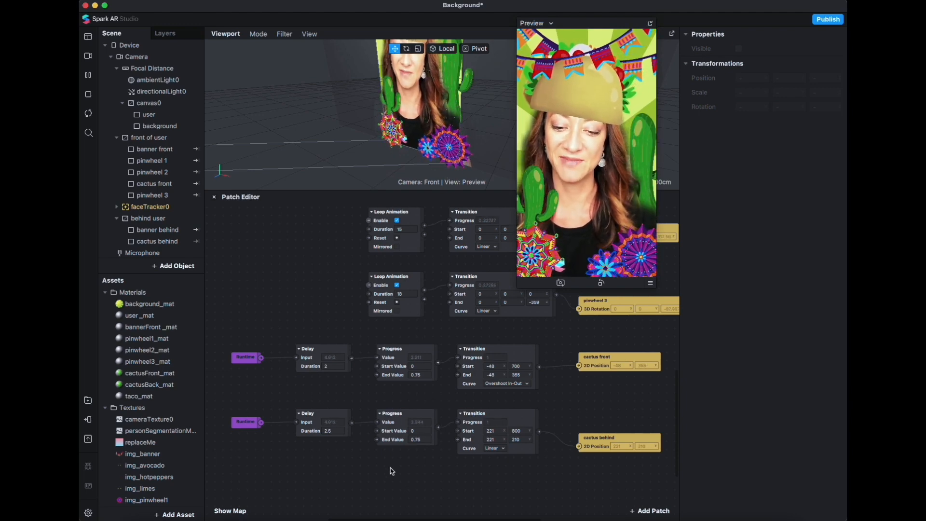
left_click(425, 439)
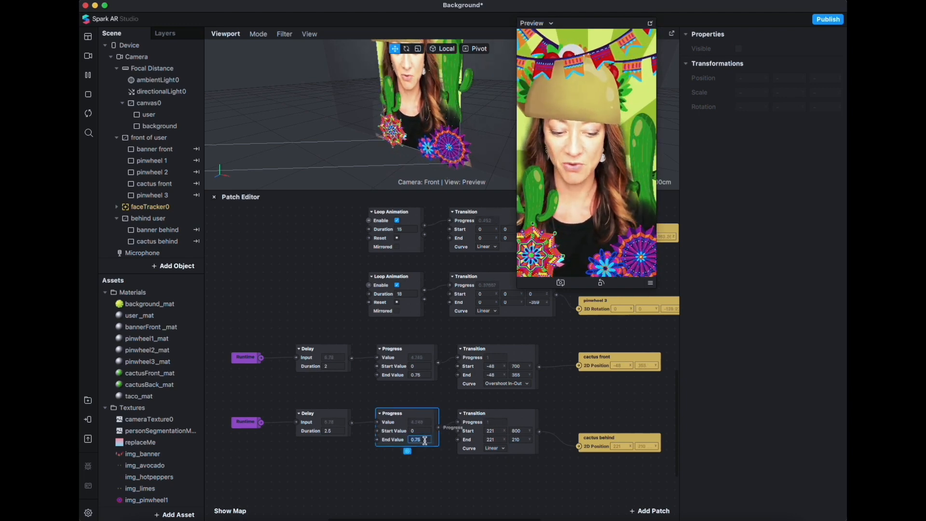
Set the Start Y value of the cactus behind Transition to 750.
left_click(519, 431)
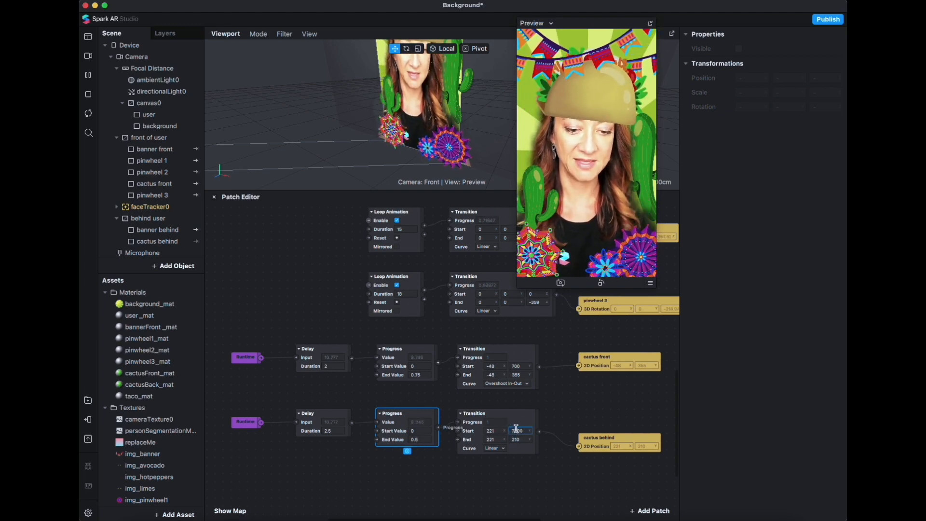
type("7,53")
key("Return")
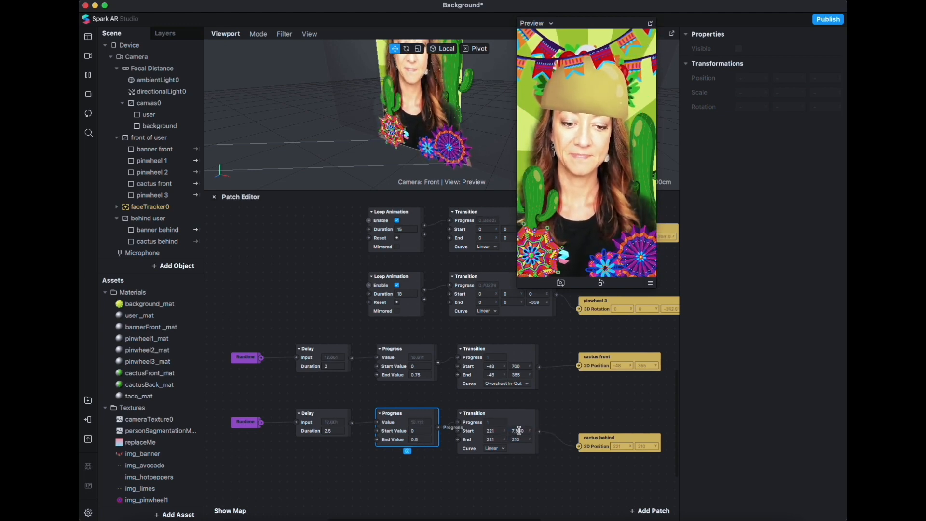
double_click(525, 432)
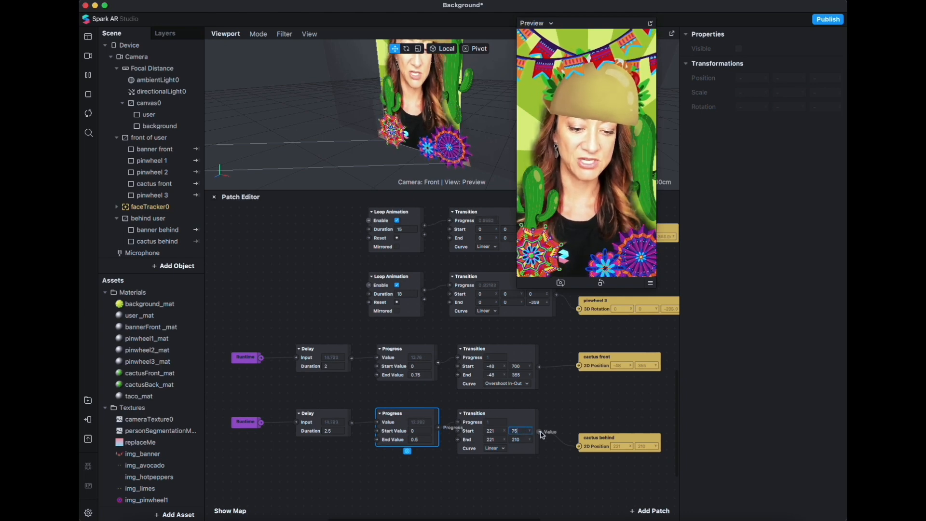
left_click(557, 417)
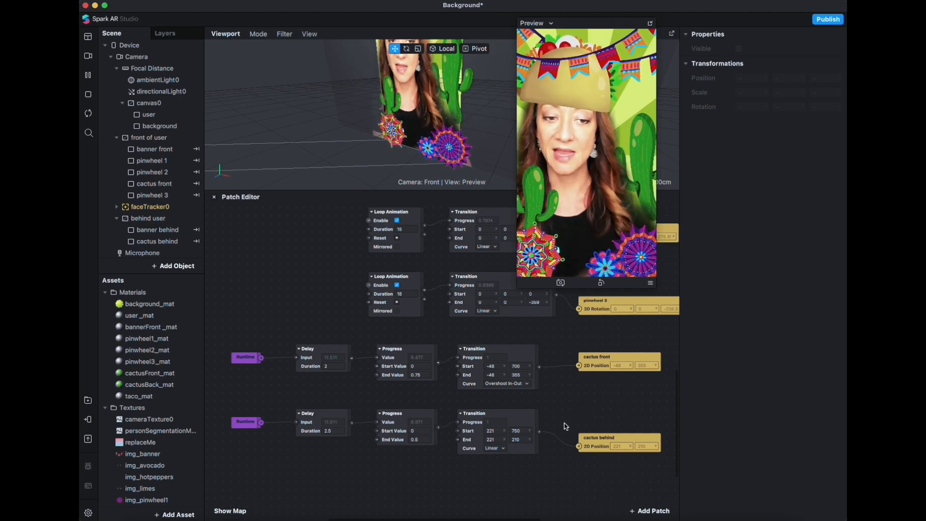
Set the cactus behind Transition's Curve to Overshoot In-Out and move the cactus behind patch up in line with it.
left_click(502, 449)
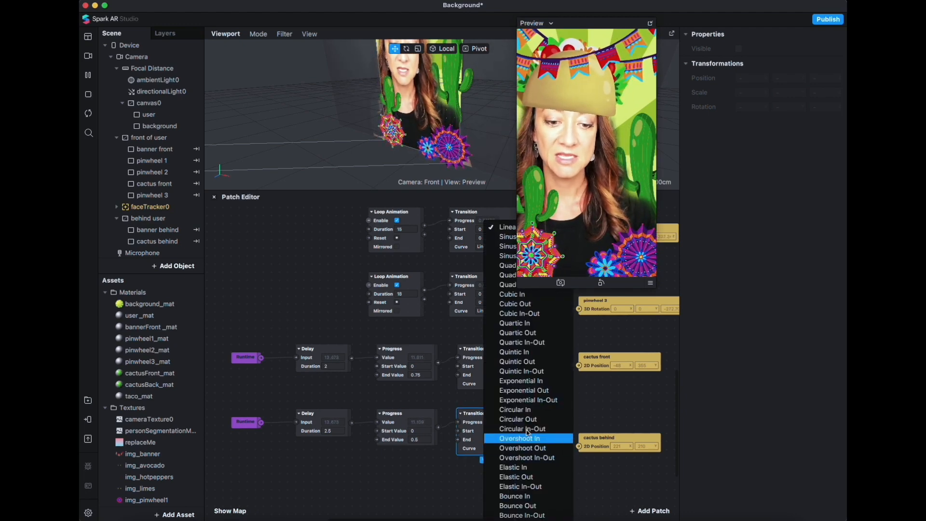
left_click(536, 457)
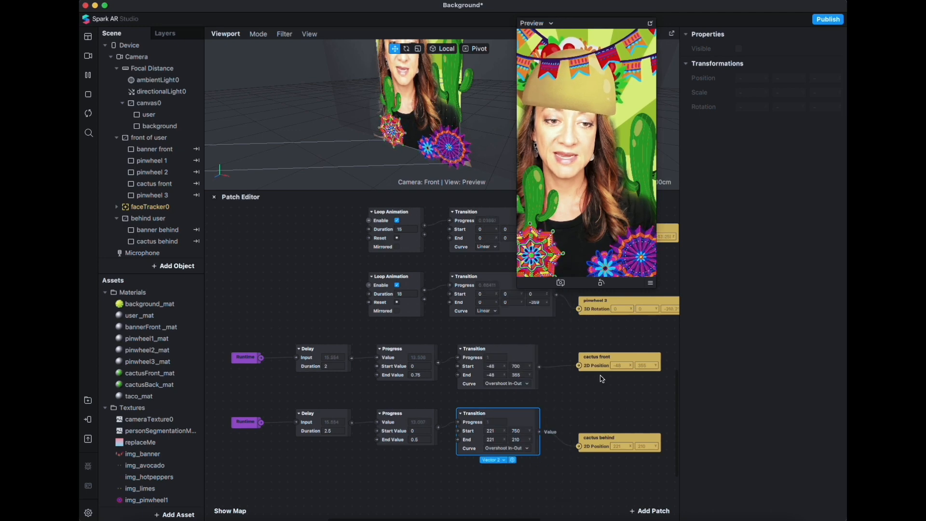
left_click(606, 434)
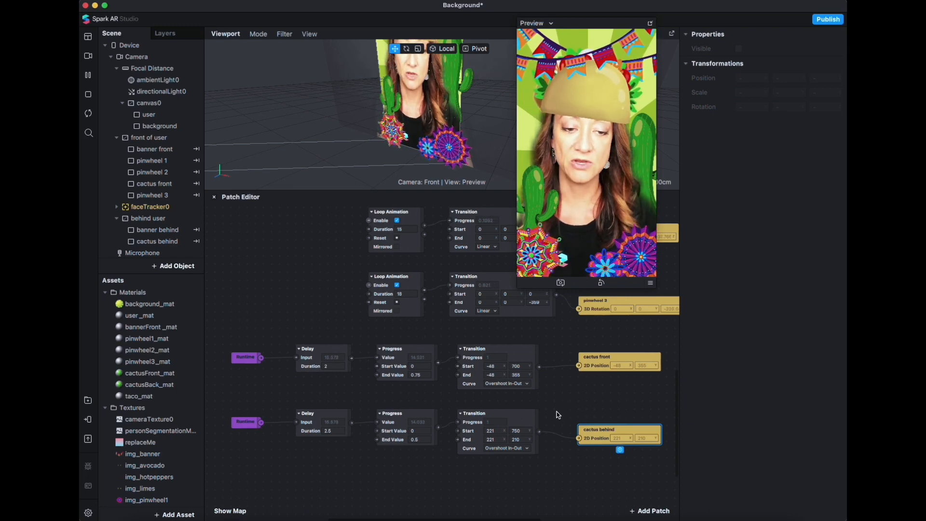
scroll(558, 403, "down", 3)
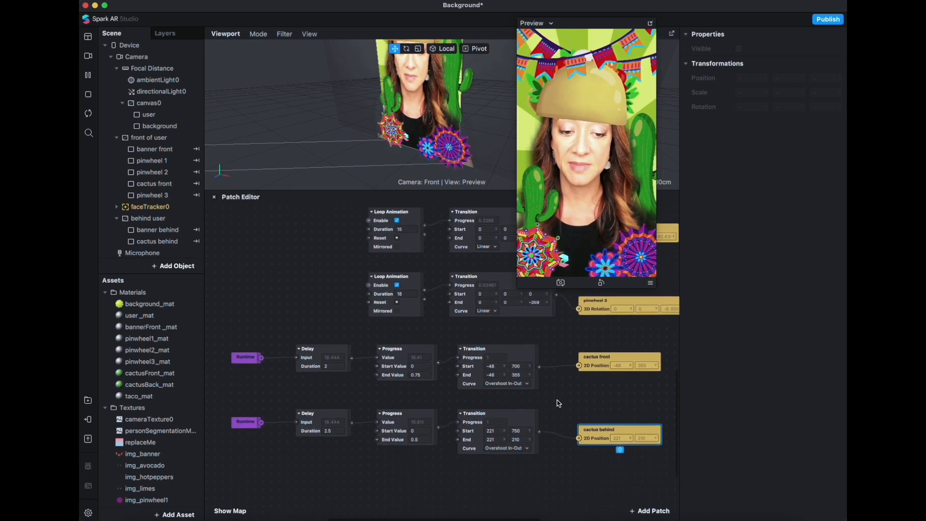
scroll(531, 405, "down", 3)
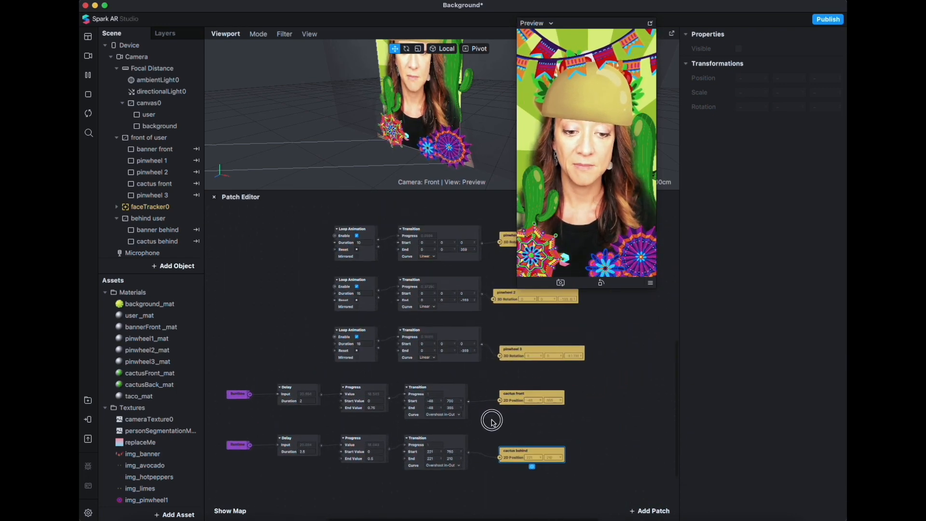
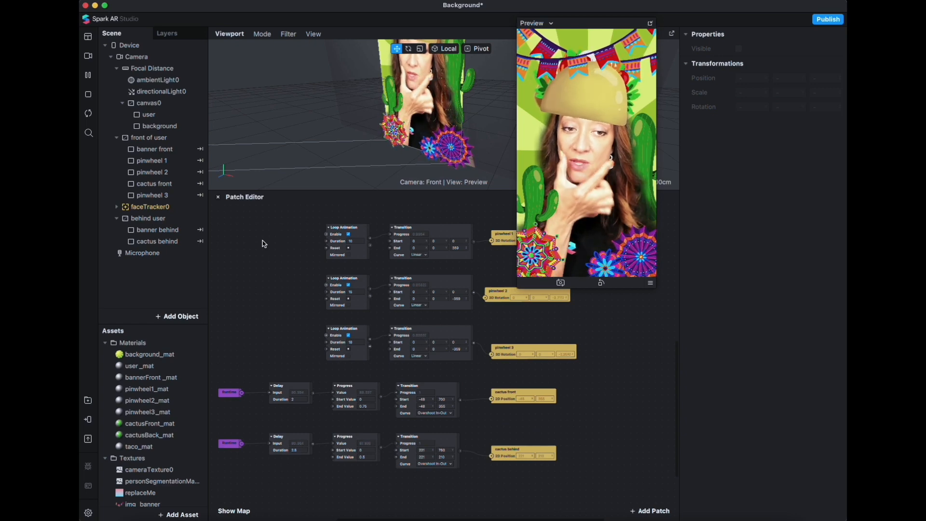
Add a Face Mesh under faceTracker0 and rename it avocados.
left_click(121, 210)
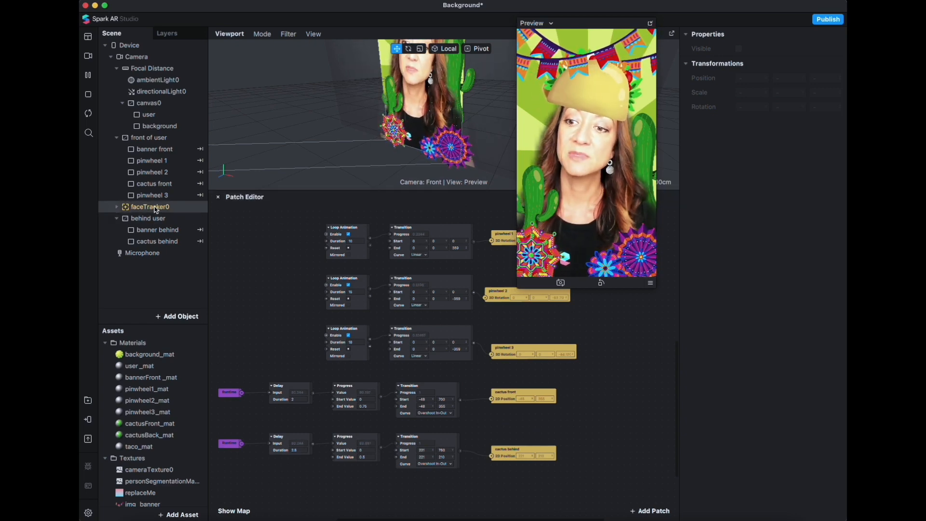
left_click(118, 208)
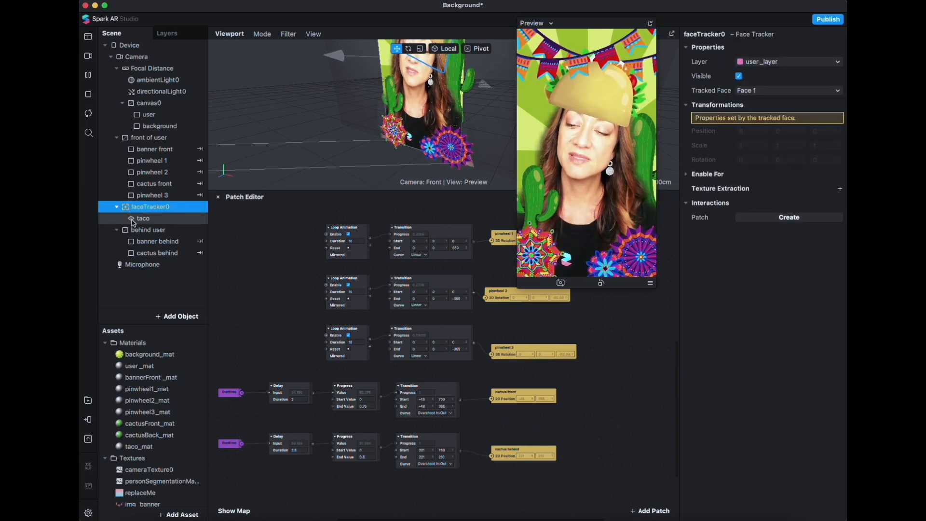
right_click(169, 207)
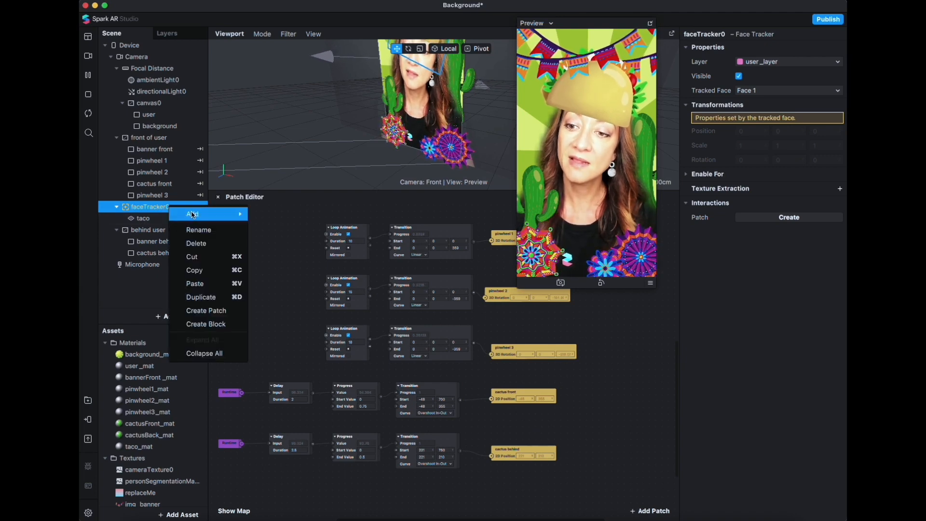
mouse_move(192, 214)
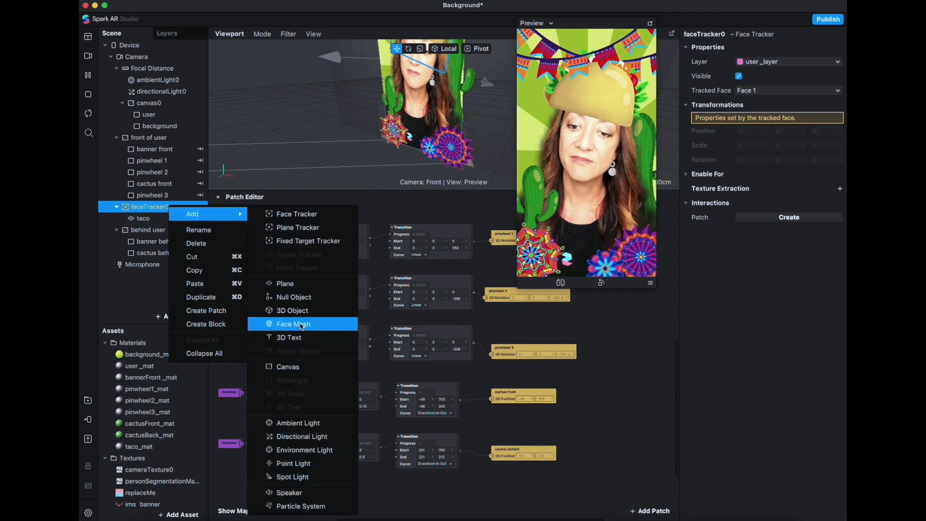
left_click(298, 324)
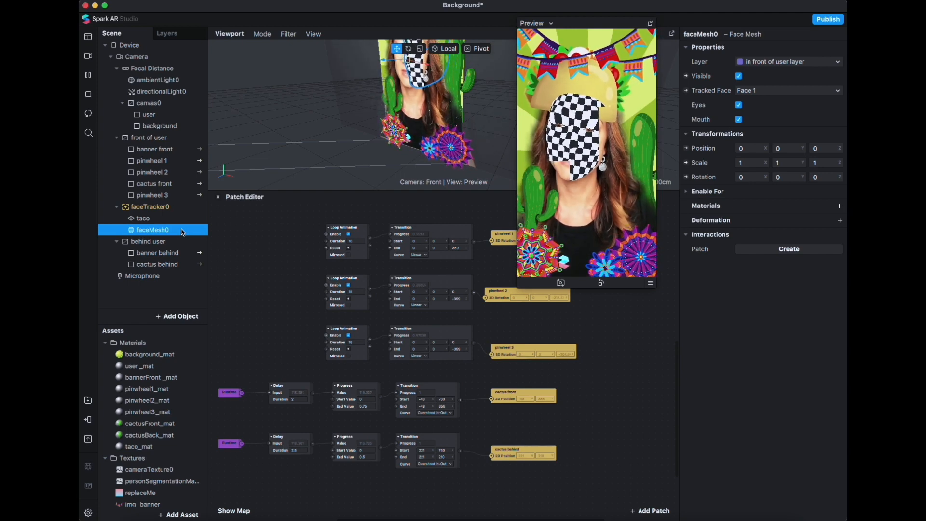
double_click(166, 231)
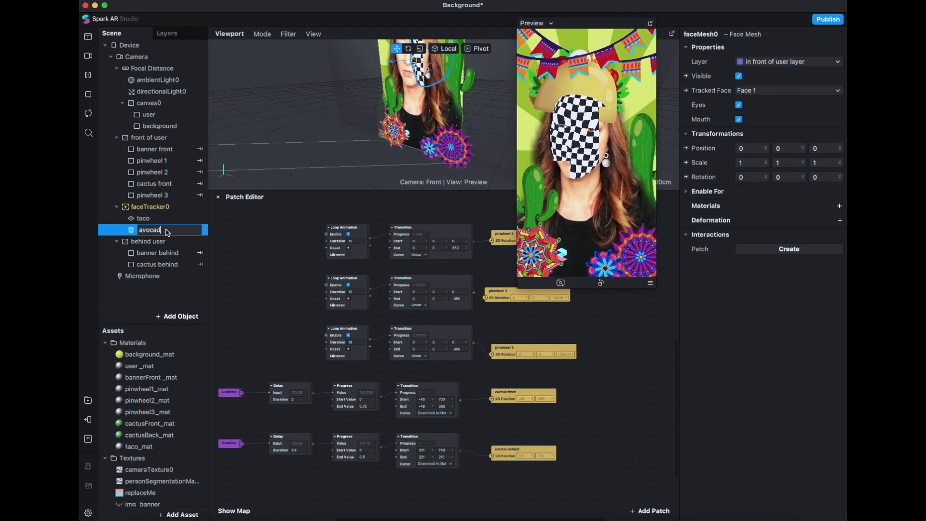
type("avocados")
key("Return")
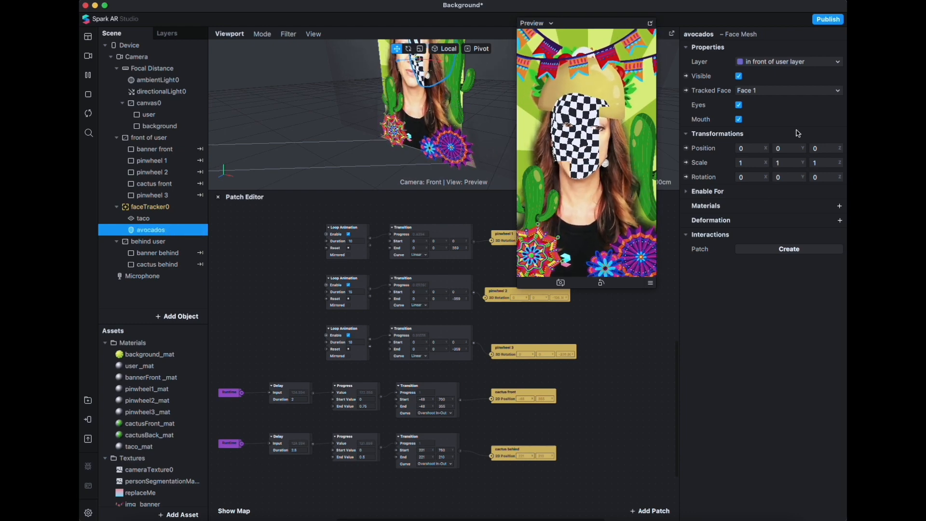
Create a new material on the avocados face mesh and rename it avo_mat.
left_click(840, 206)
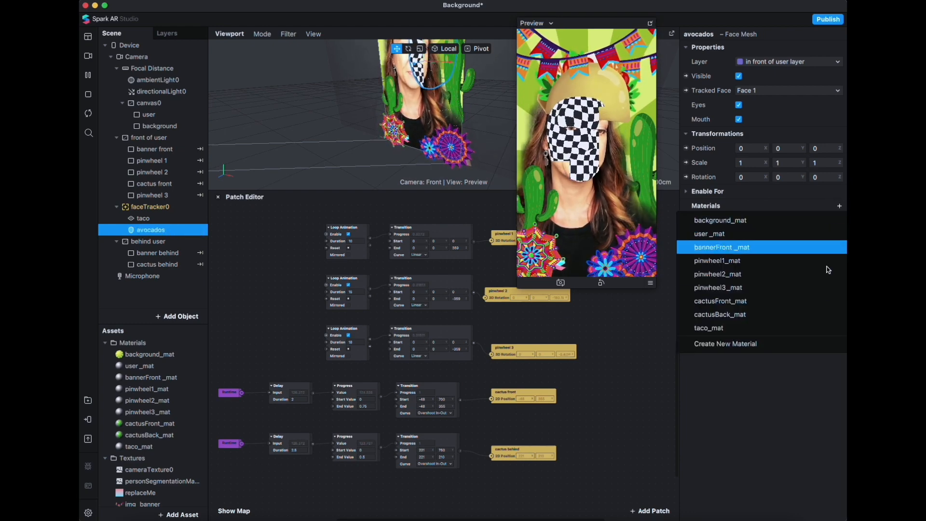
left_click(770, 347)
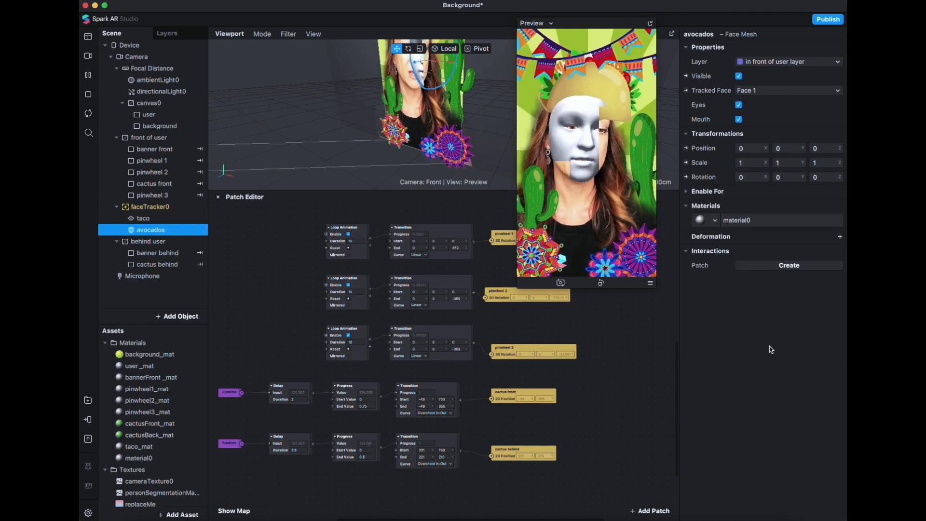
double_click(151, 460)
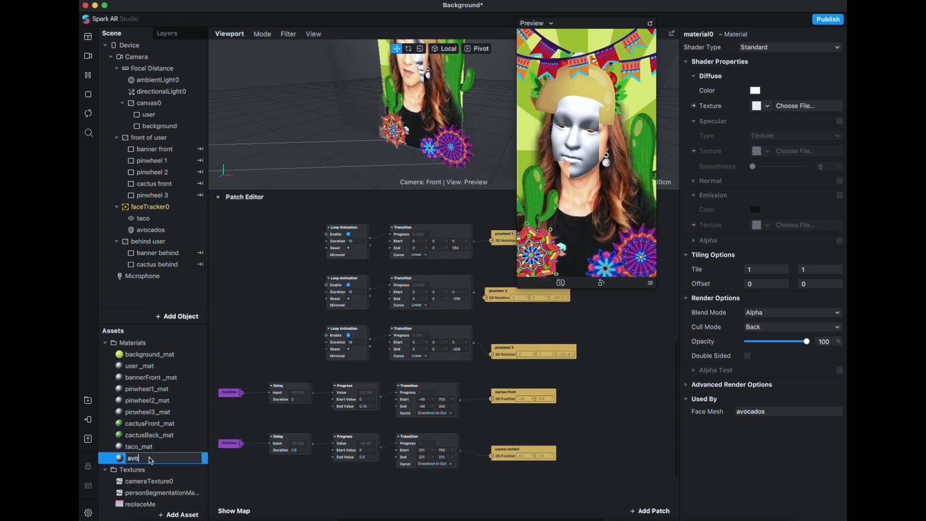
key("Return")
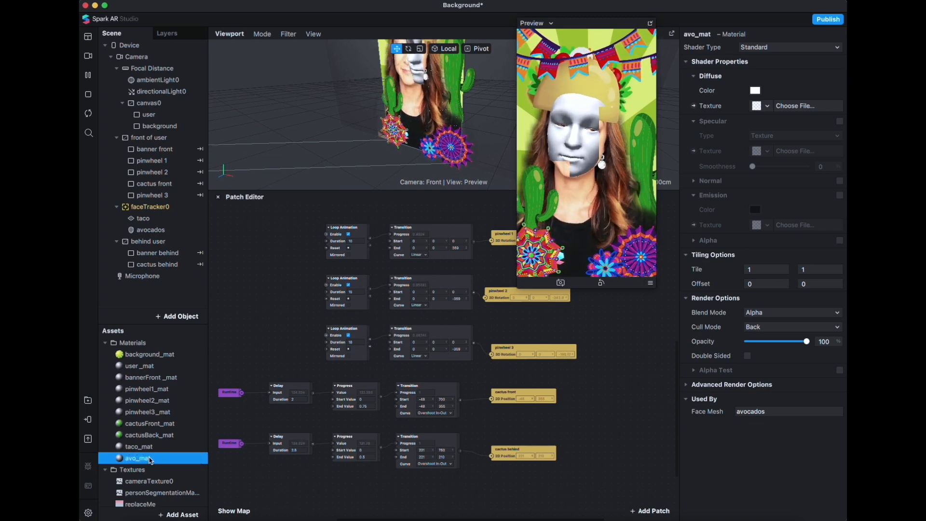
Set avo_mat's diffuse texture to img_avocado and turn off Write to Depth in its advanced render options.
left_click(767, 105)
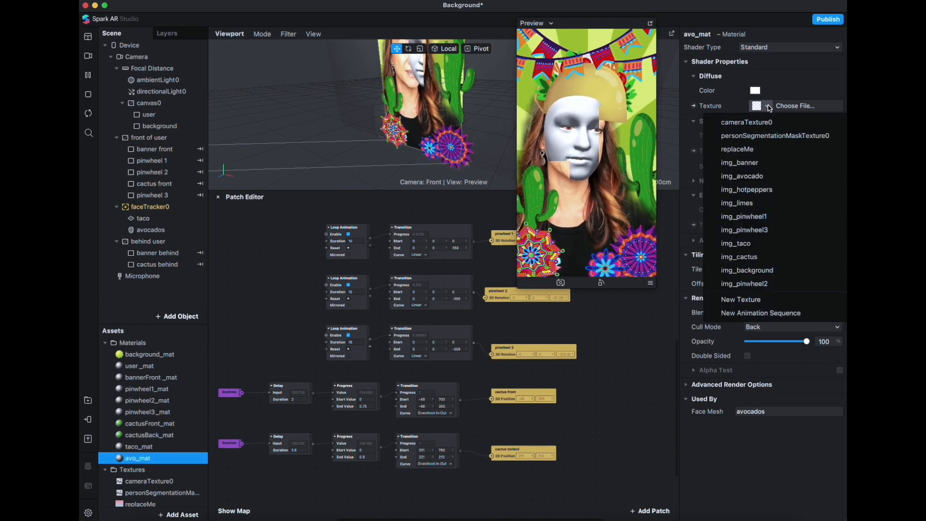
left_click(769, 176)
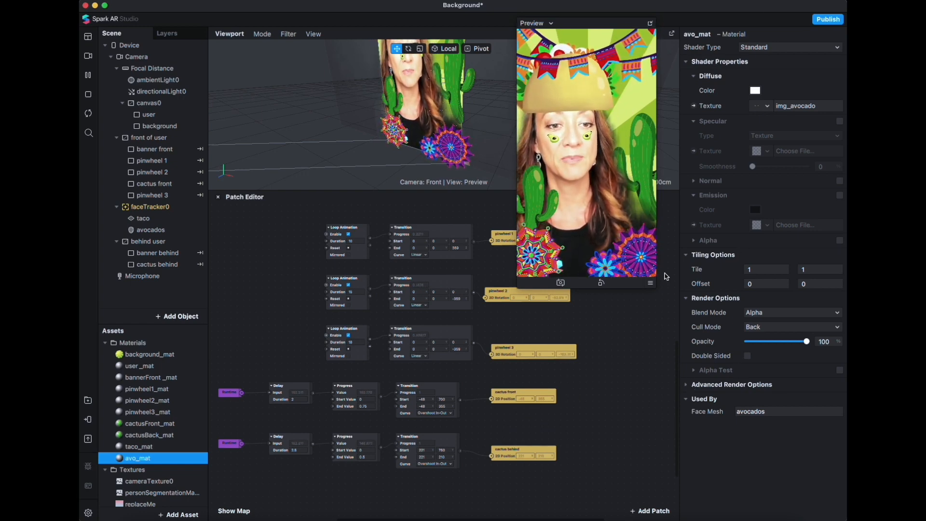
left_click(686, 384)
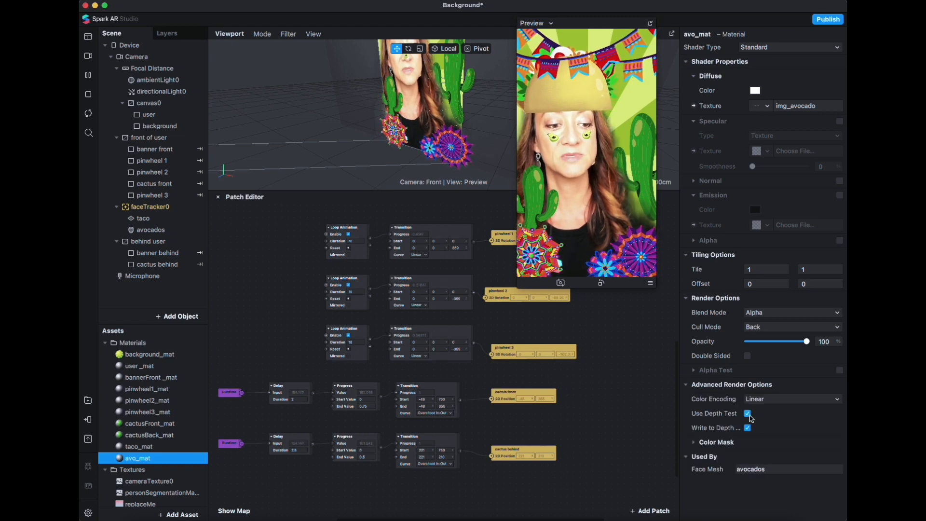
left_click(747, 428)
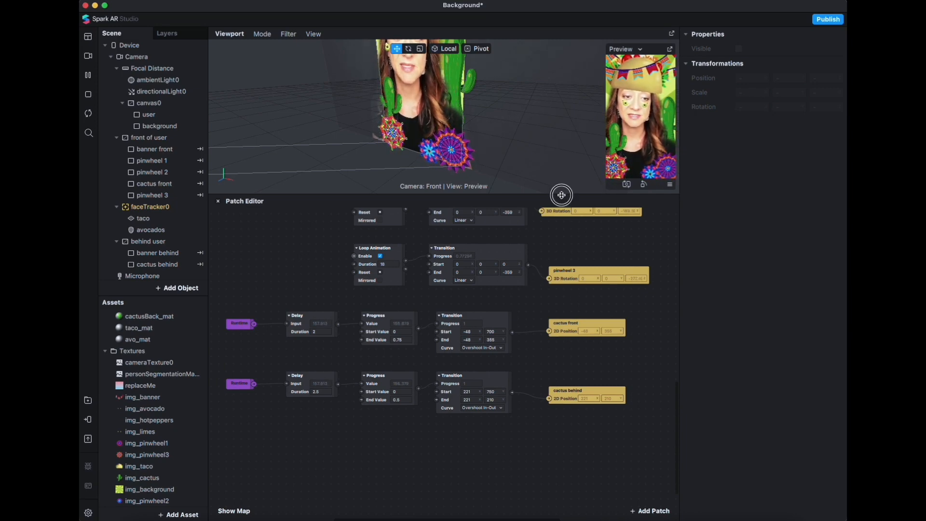
Resize the viewport and preview to give them slightly more room above the Patch Editor.
left_click_drag(561, 195, 554, 307)
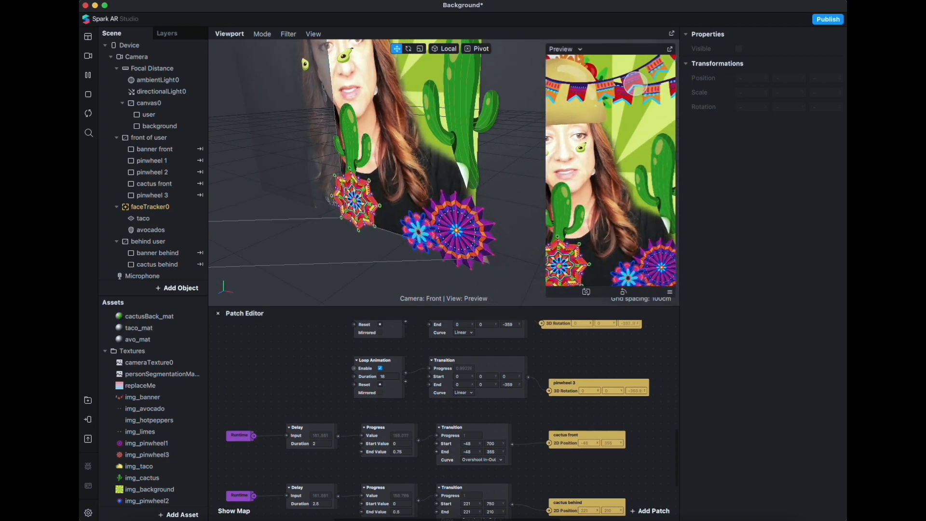
left_click(565, 293)
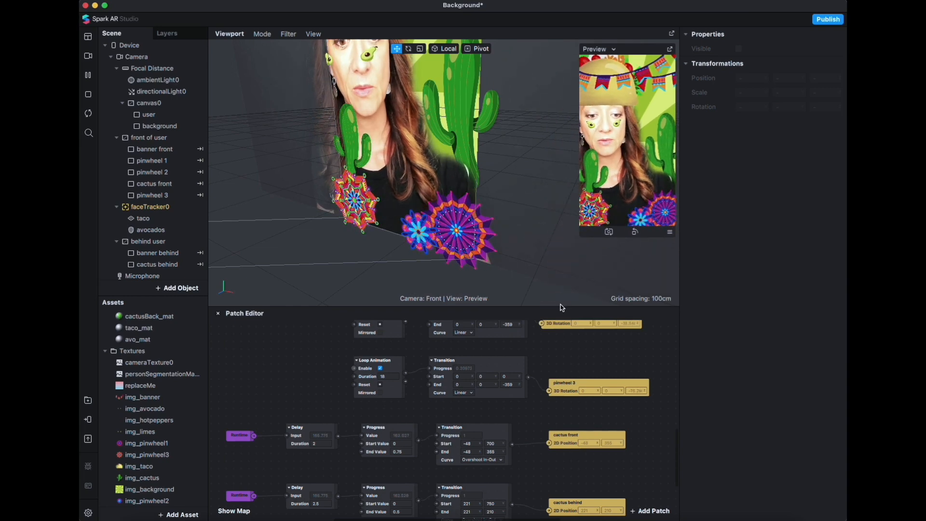
left_click_drag(562, 307, 550, 221)
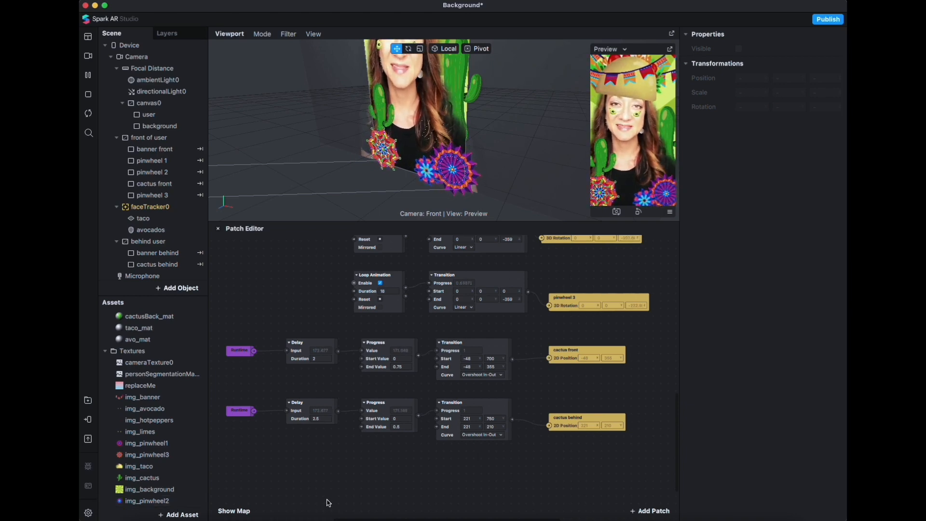
Open the AR Library for adding an asset and search it for blur.
left_click(178, 514)
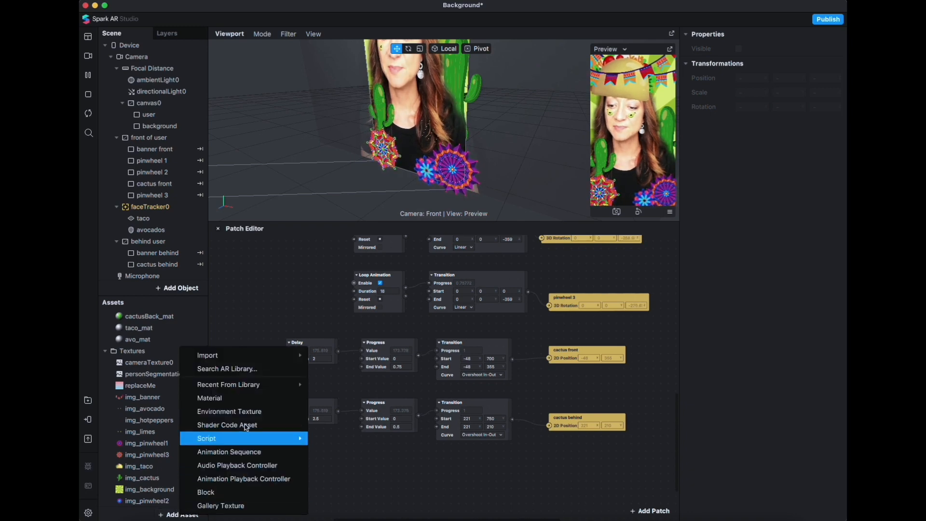
mouse_move(256, 359)
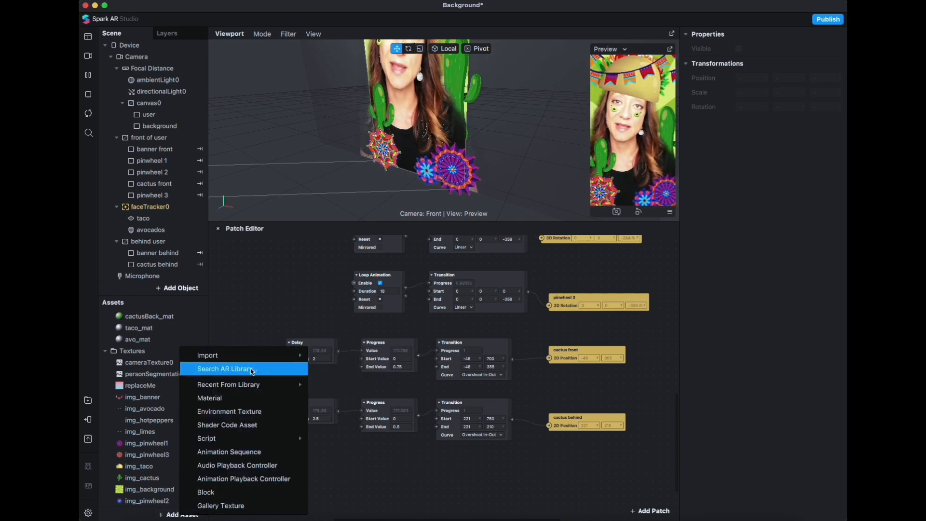
left_click(249, 368)
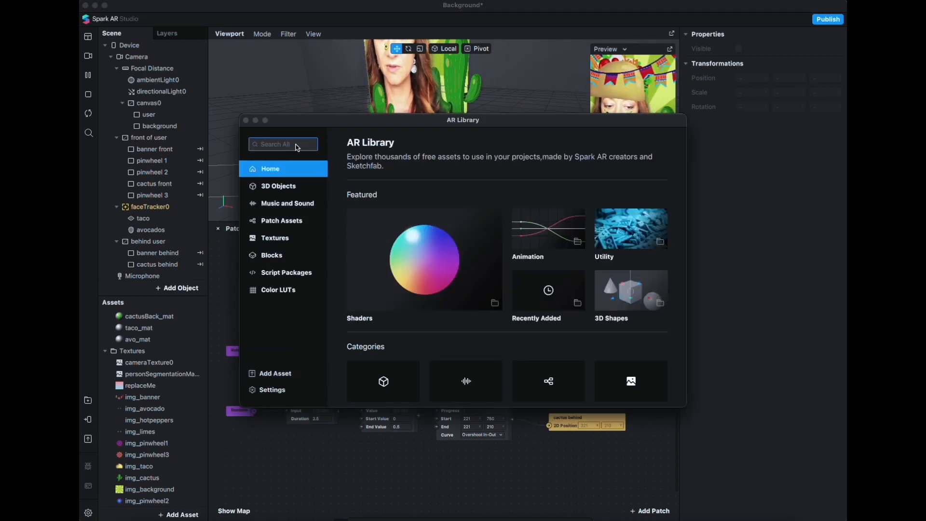
left_click(296, 144)
type("blur")
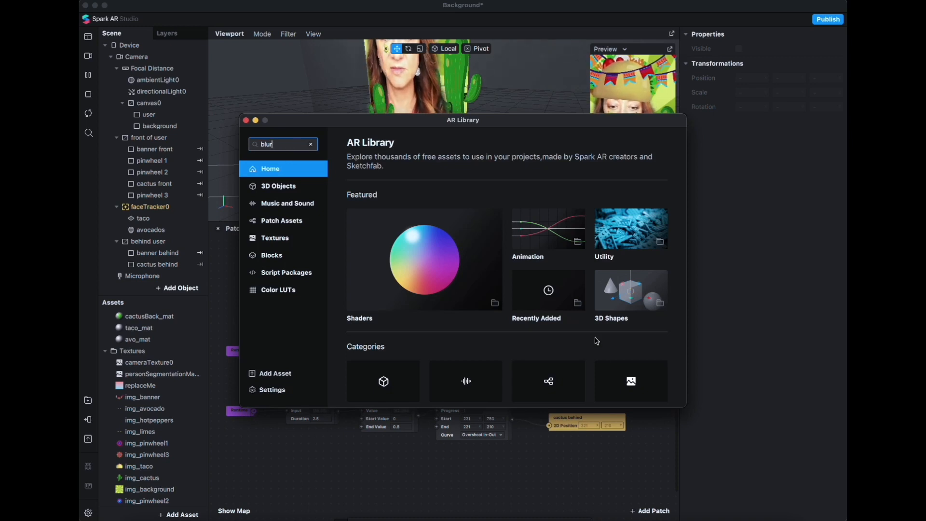
key("Return")
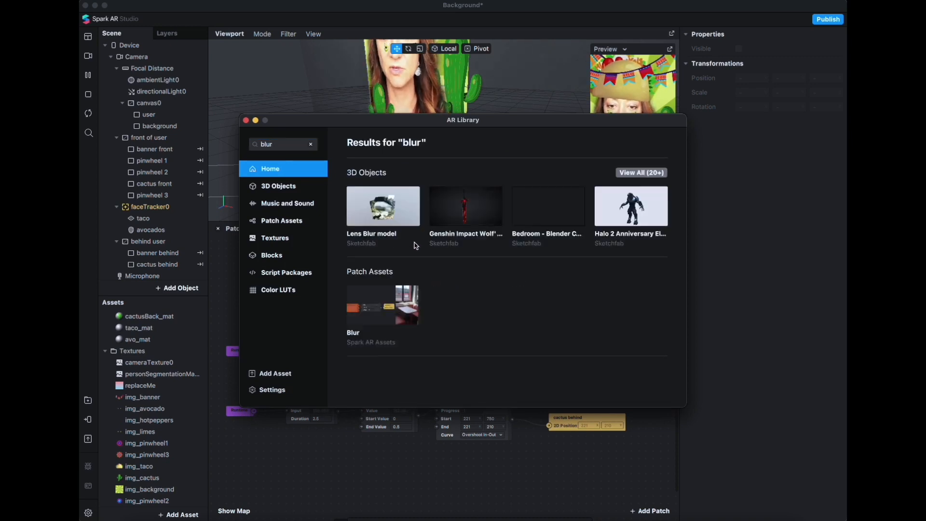
Import the free Blur patch asset into the Background project and close the AR Library.
left_click(385, 299)
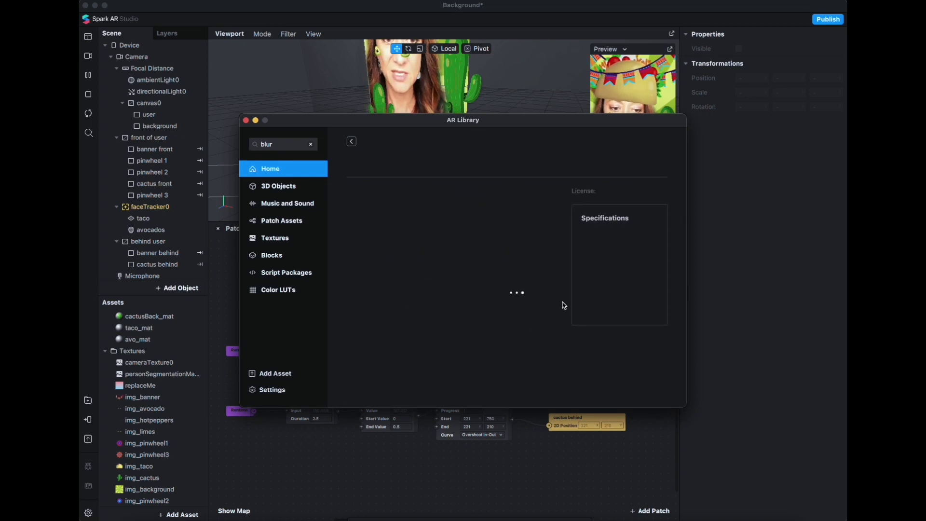
left_click(637, 162)
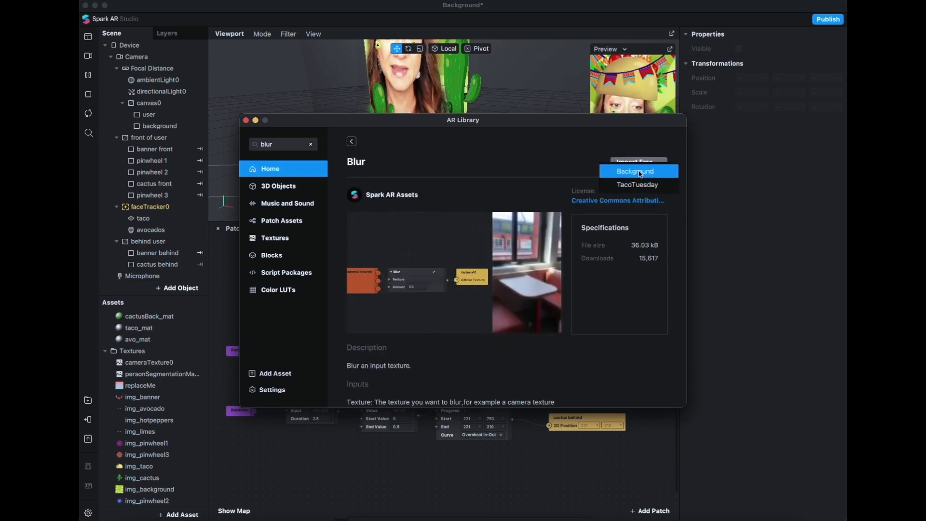
left_click(635, 171)
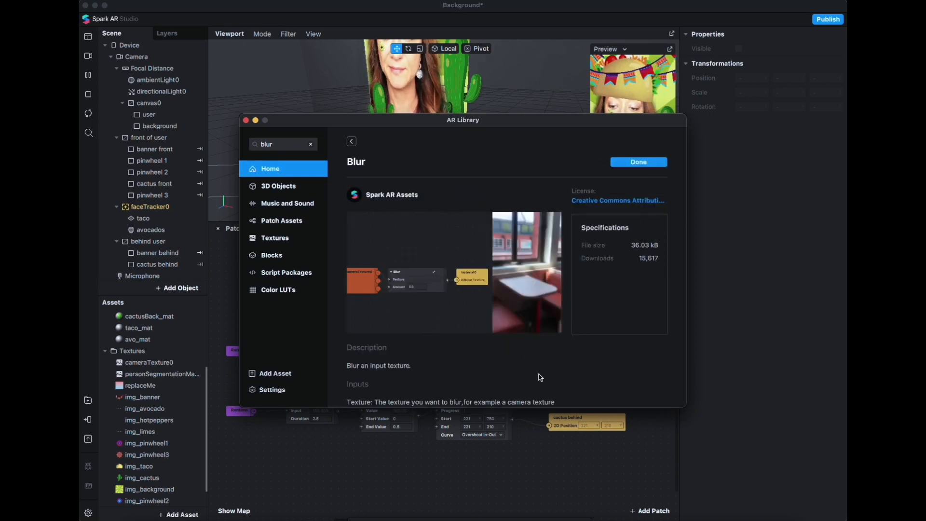
left_click(642, 164)
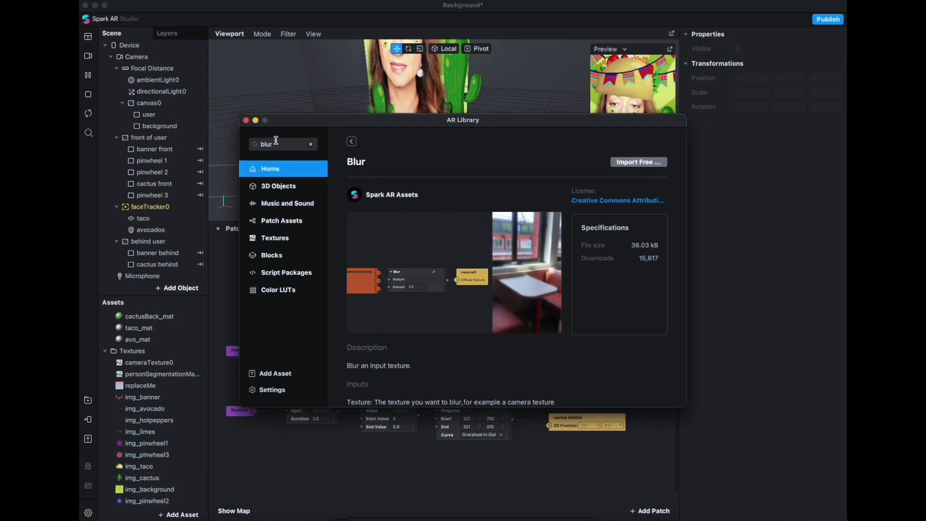
left_click(247, 121)
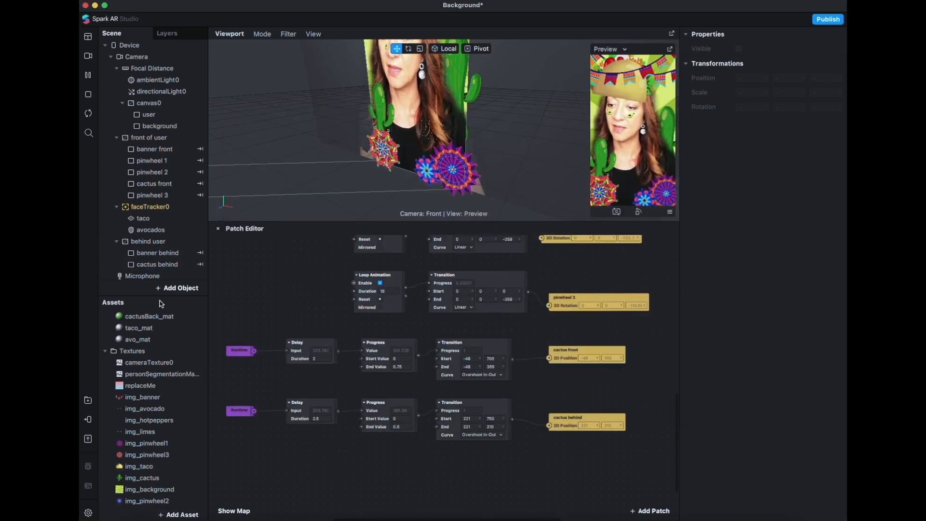
Add the imported Blur patch to the Patch Editor below the cactus behind patches.
left_click_drag(173, 294, 198, 179)
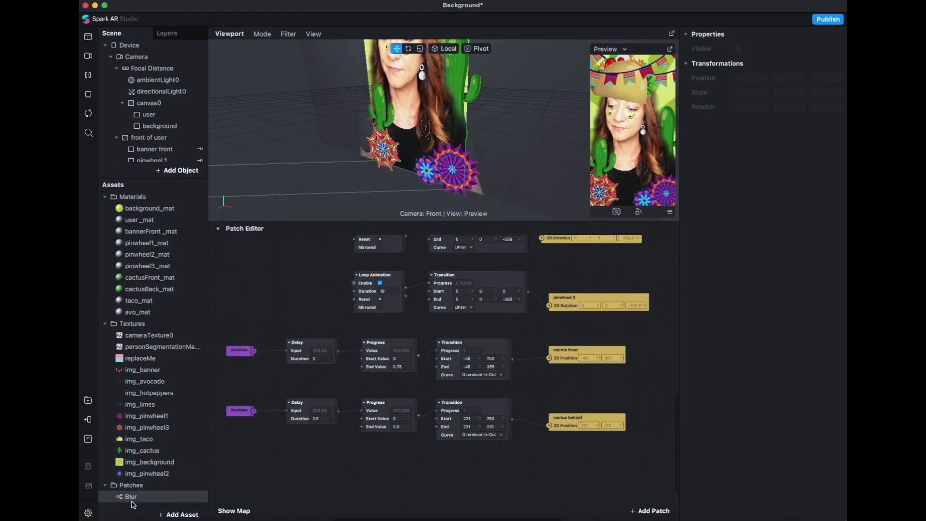
left_click_drag(131, 497, 424, 488)
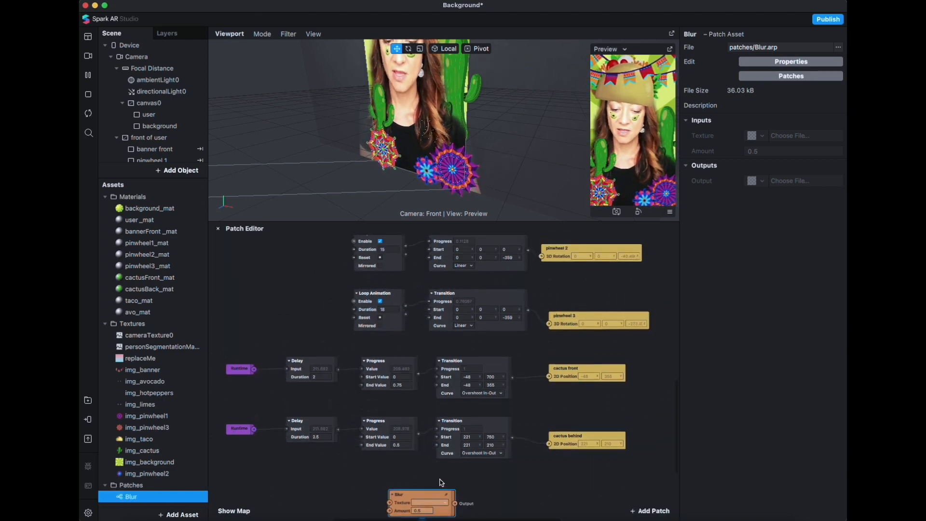
scroll(441, 483, "down", 6)
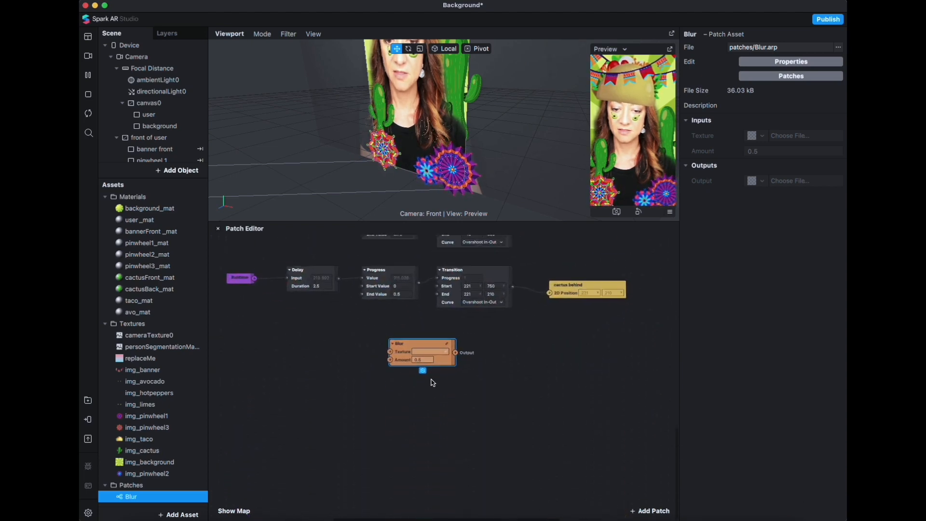
scroll(433, 379, "up", 6)
left_click(476, 384)
left_click_drag(476, 384, 506, 444)
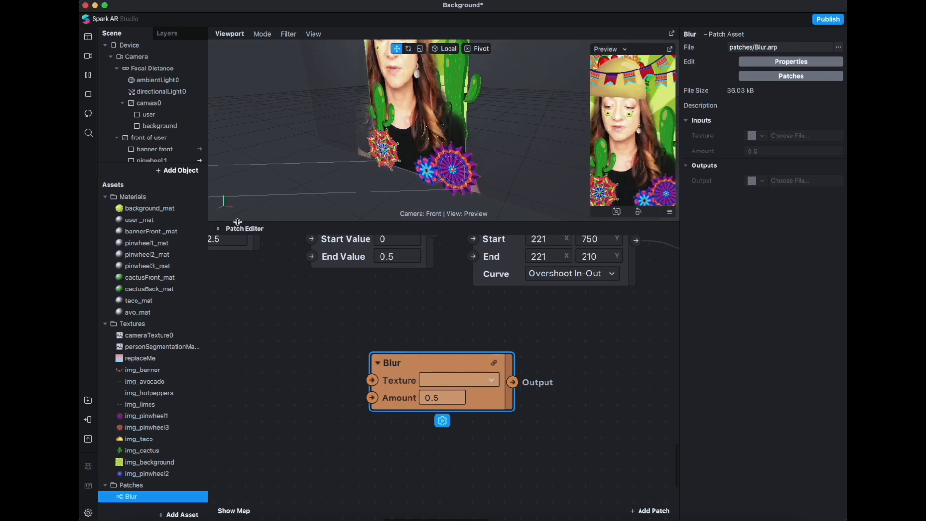
Duplicate the bannerFront _mat material and rename the copy bannerBack _mat.
left_click(145, 234)
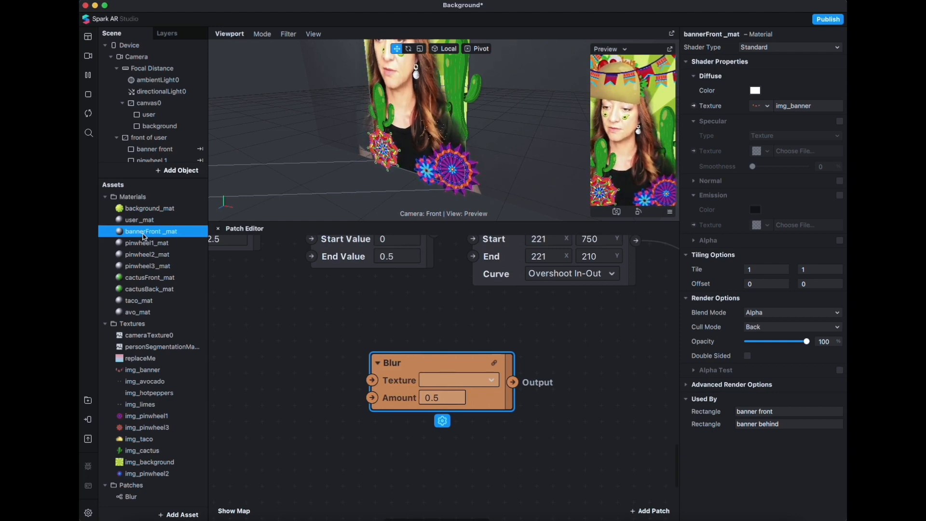
key("super+d")
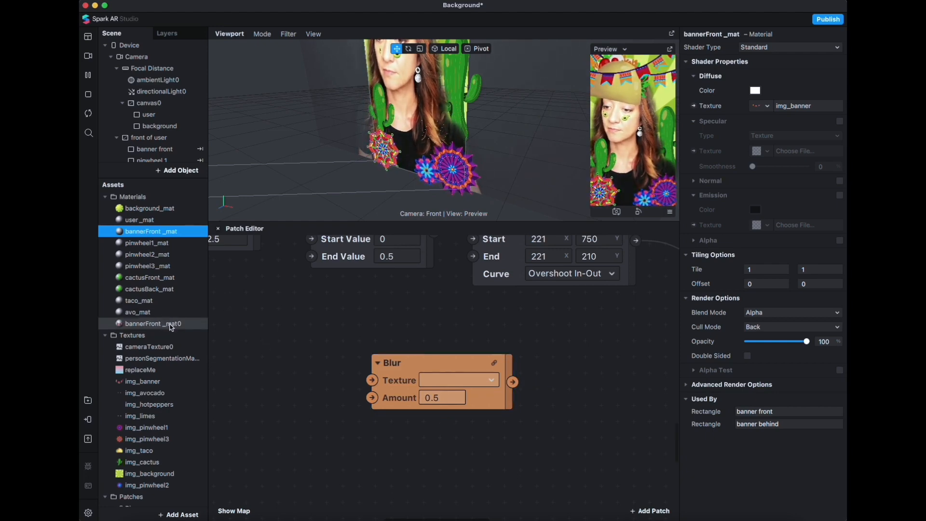
left_click(170, 327)
left_click(157, 330)
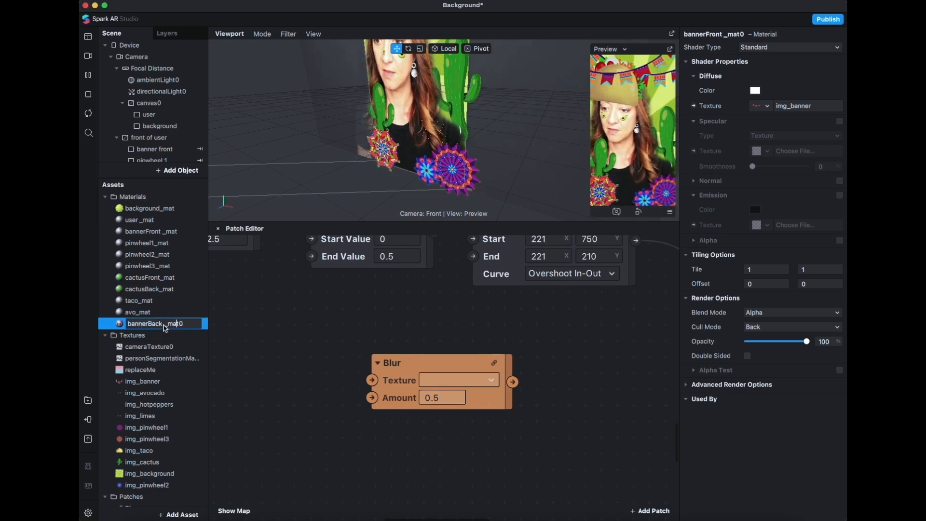
key("Return")
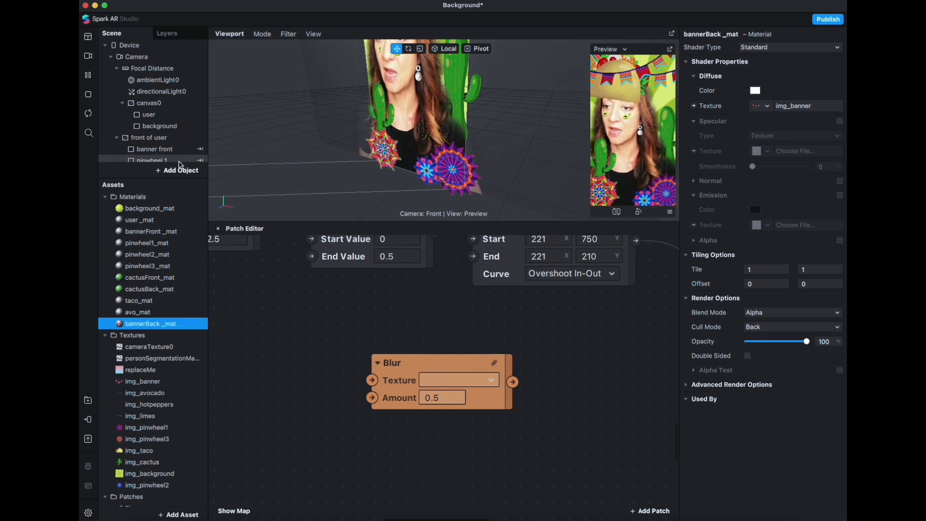
Assign the bannerBack _mat material to the banner behind rectangle.
left_click_drag(151, 178, 160, 279)
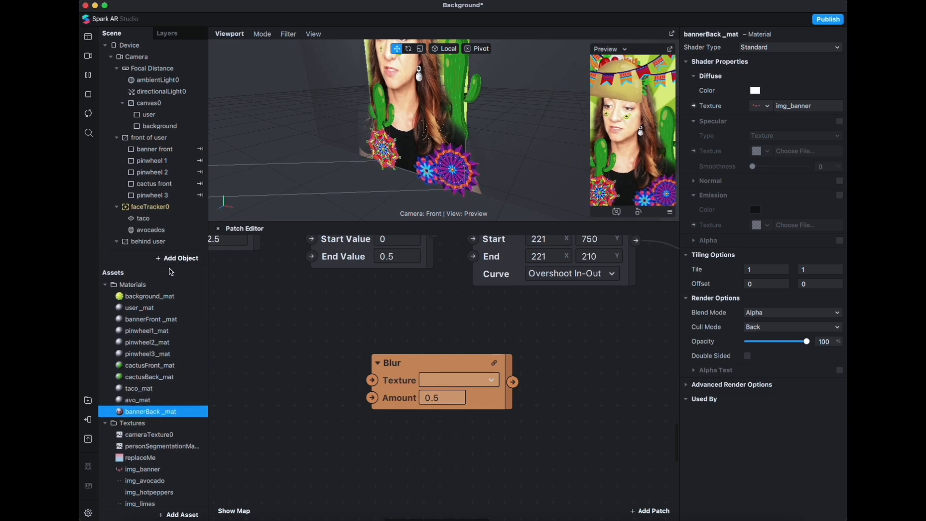
scroll(165, 226, "down", 1)
scroll(165, 227, "down", 1)
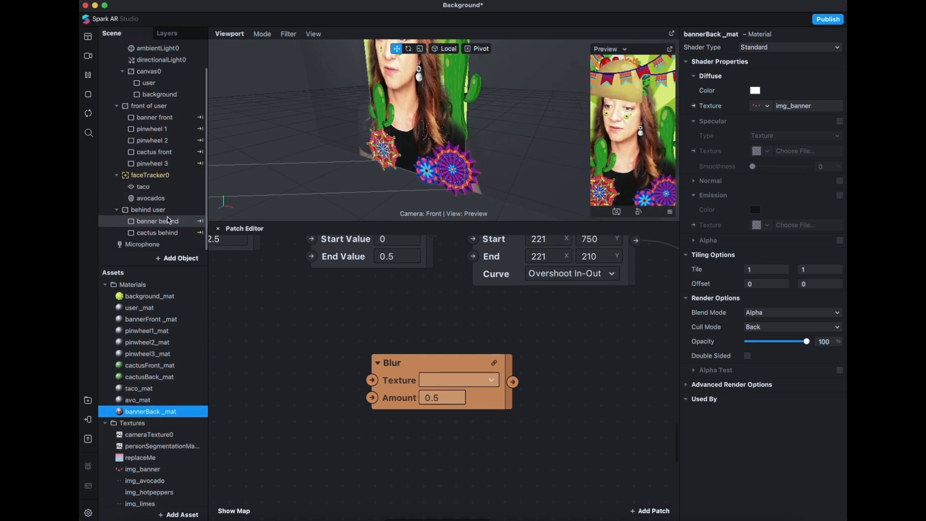
left_click(167, 222)
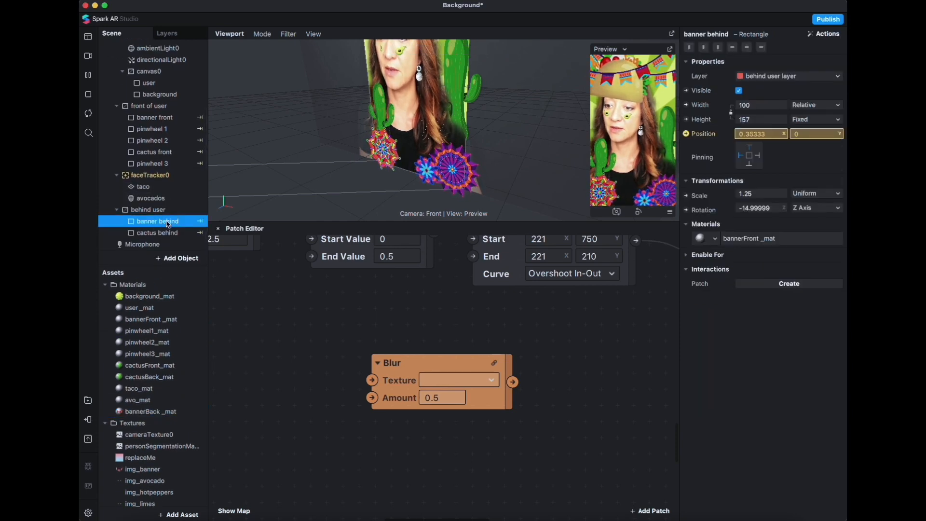
left_click(716, 240)
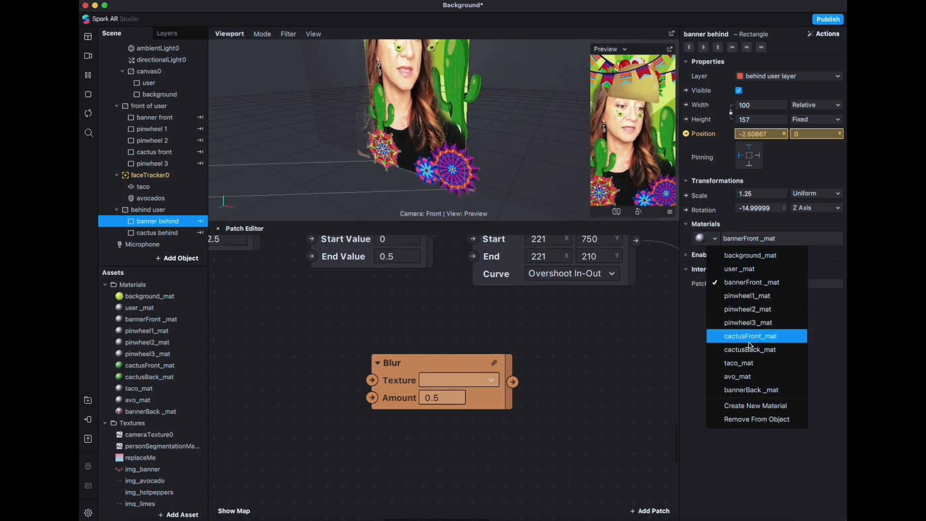
left_click(755, 390)
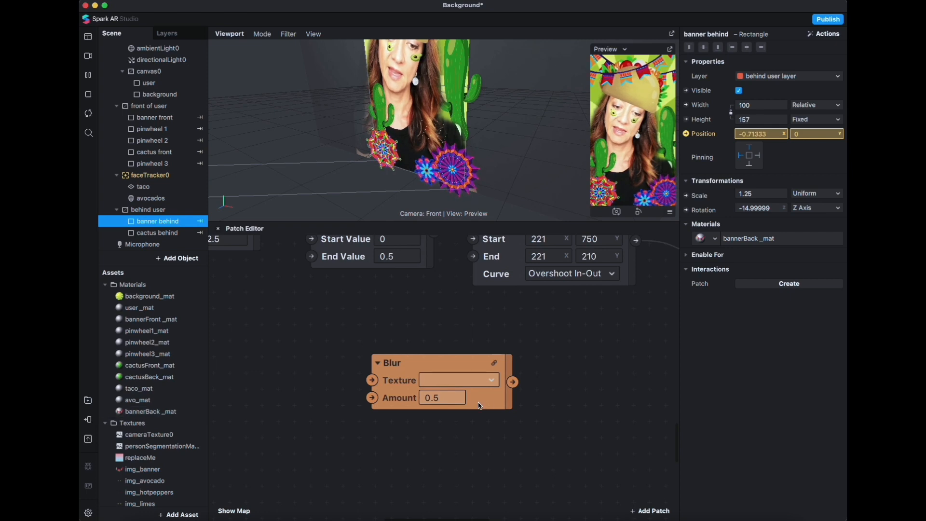
Set the Blur patch's Texture to img_banner and create a patch for bannerBack _mat's diffuse texture.
left_click(490, 382)
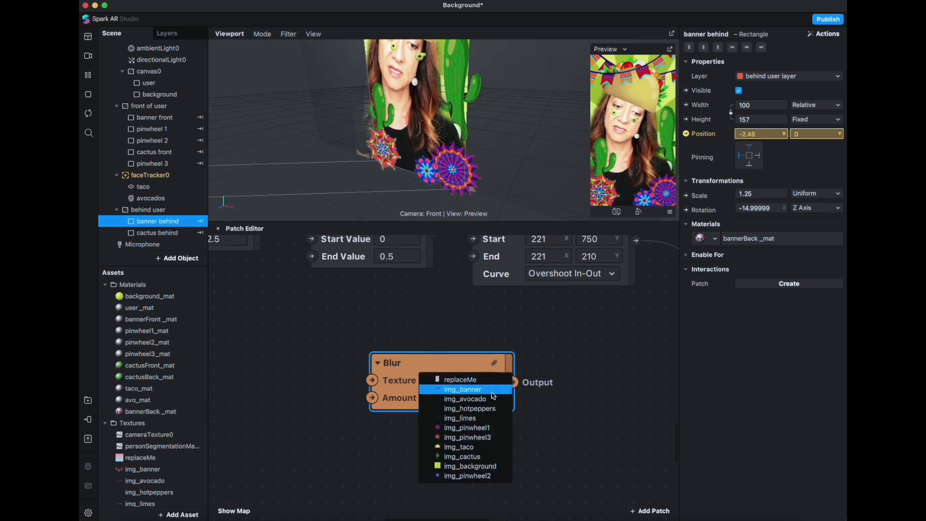
left_click(493, 392)
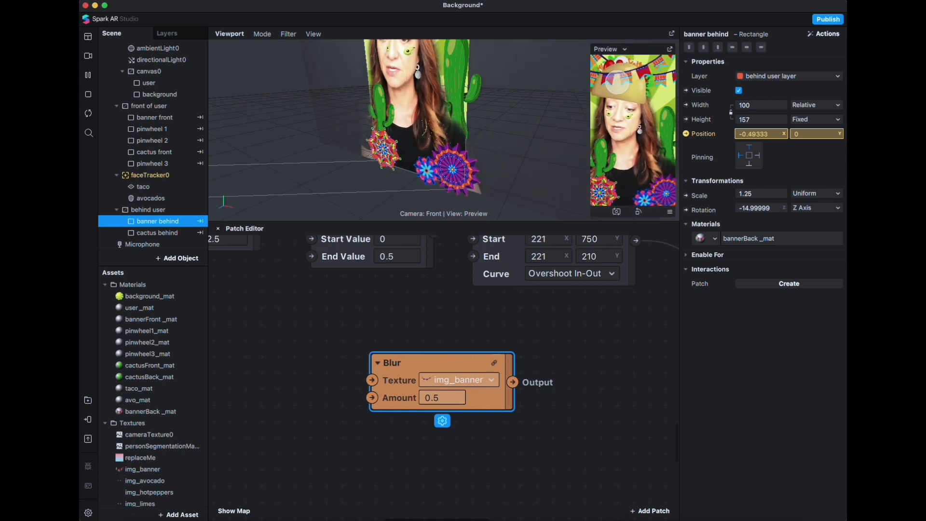
left_click(183, 411)
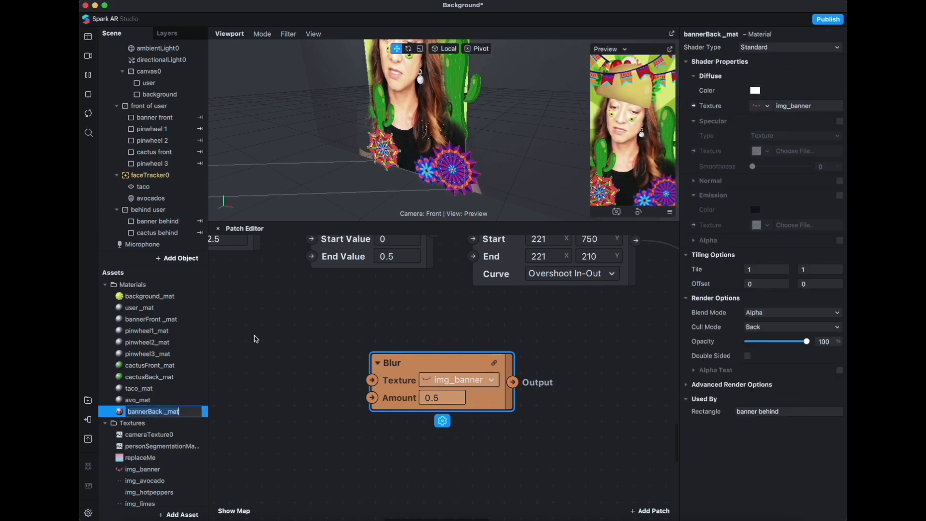
left_click(229, 358)
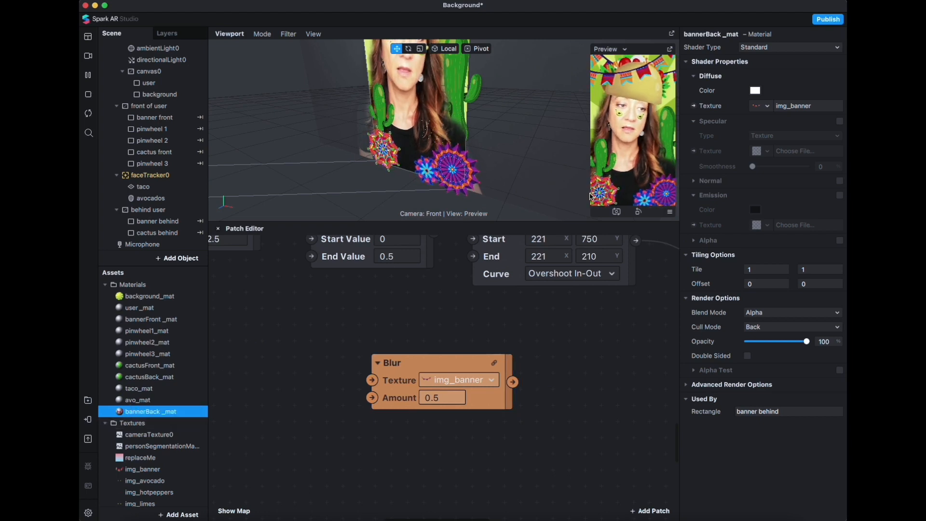
left_click(694, 107)
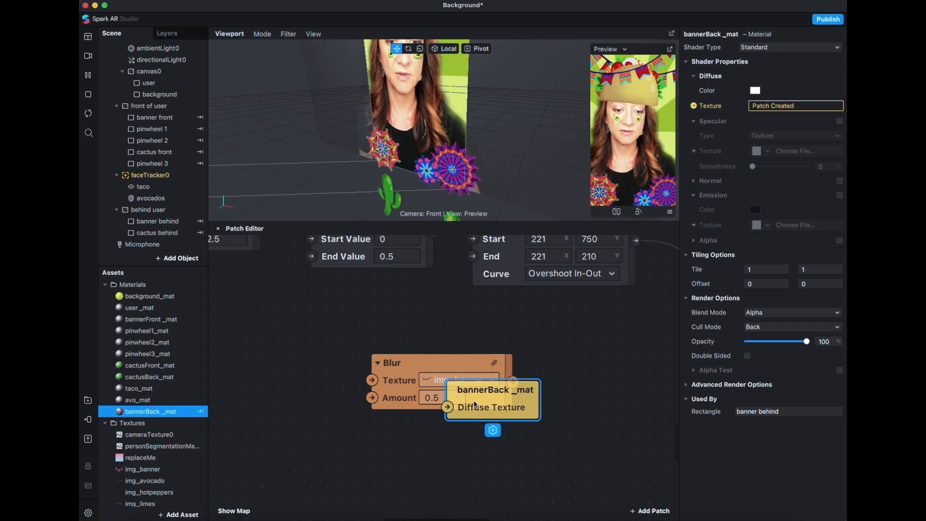
Place the bannerBack _mat patch beside the Blur patch and connect the Blur output to its Diffuse Texture.
left_click_drag(477, 403, 587, 382)
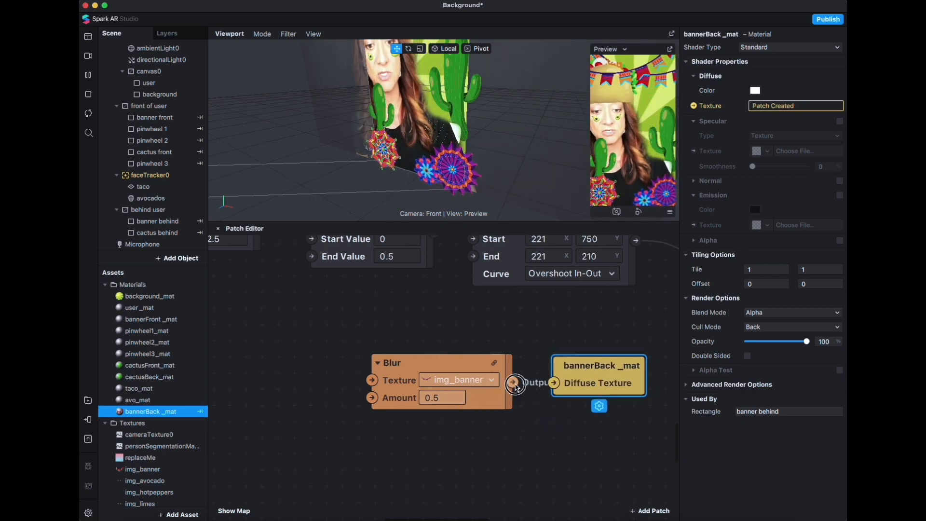
left_click_drag(513, 382, 554, 383)
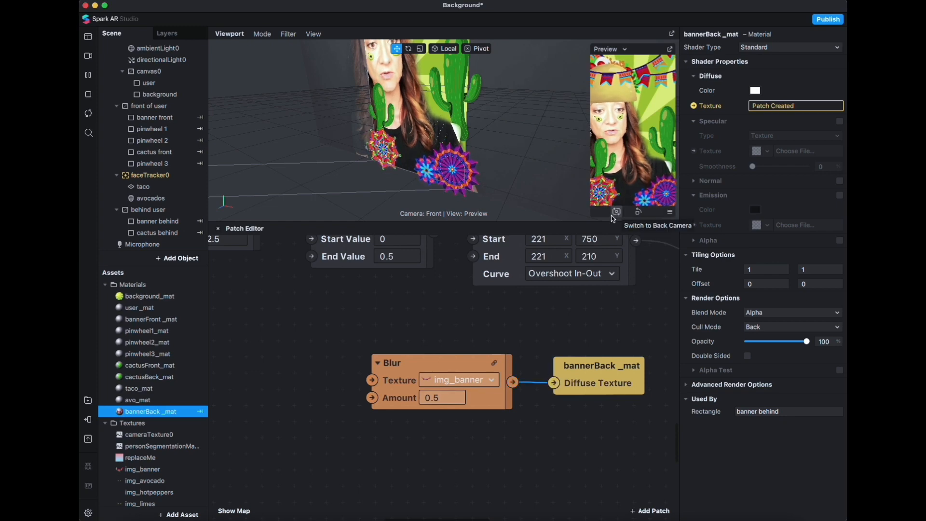
Give the viewport more height and detach the preview into its own larger window beside the material properties.
left_click_drag(585, 222, 603, 227)
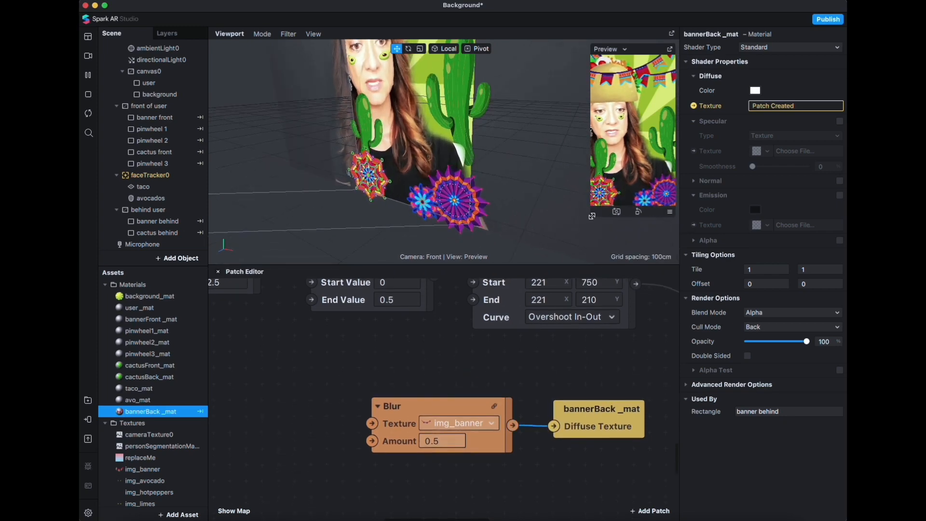
left_click(672, 50)
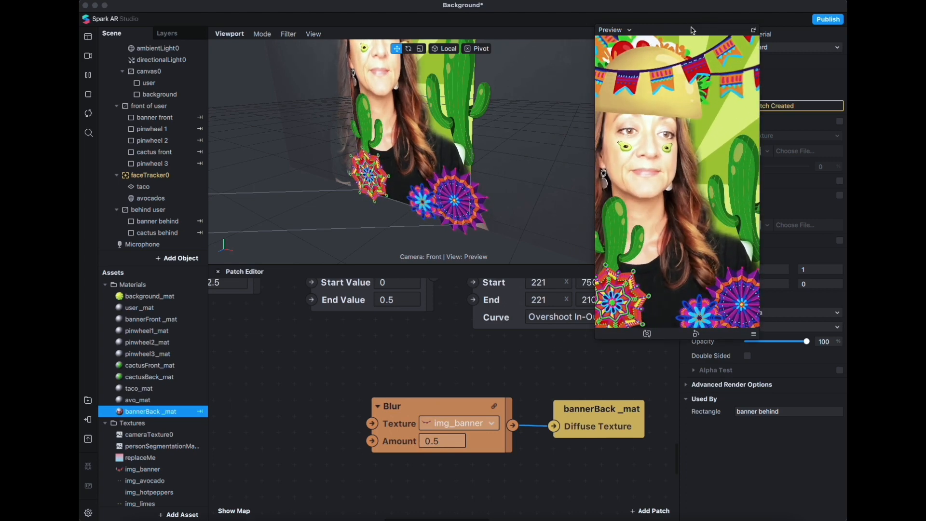
left_click_drag(677, 30, 580, 23)
Set the Blur patch's Amount to 1 and lower the bannerBack _mat material's opacity to 67%.
left_click(449, 441)
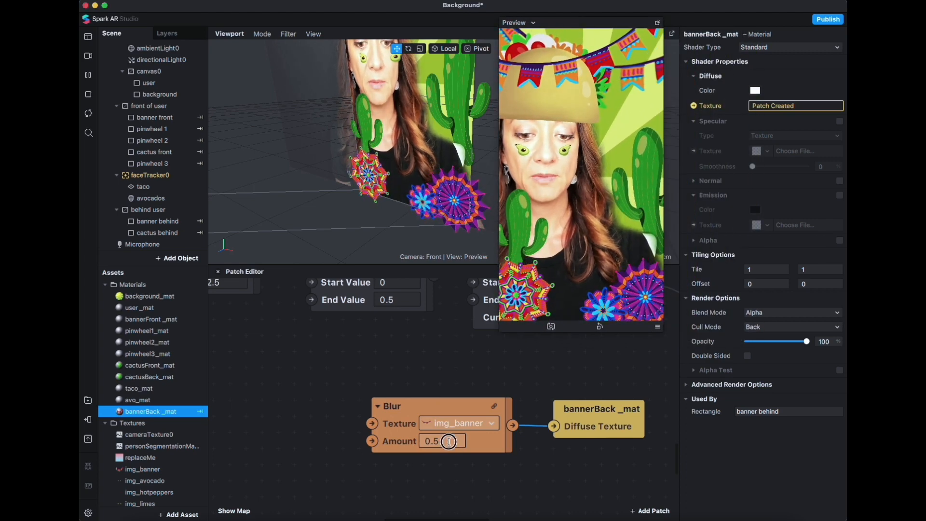
type("1")
key("Return")
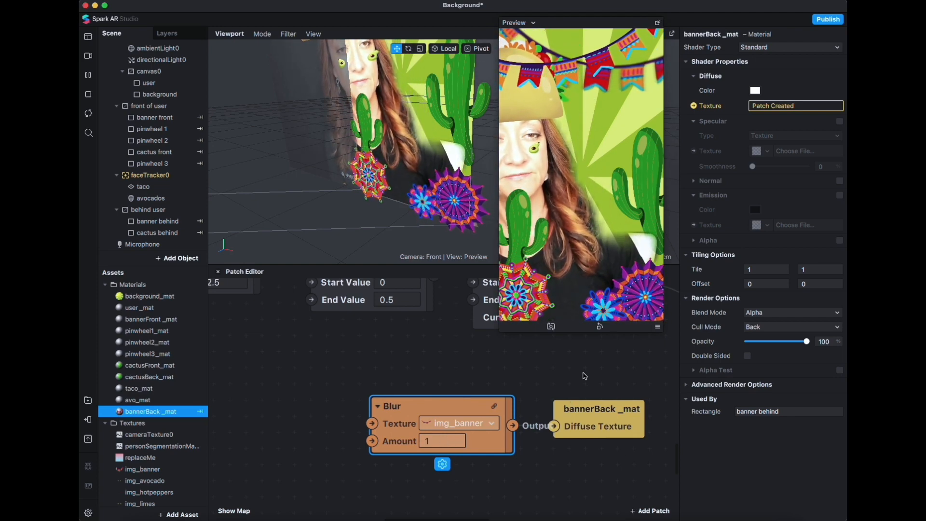
left_click_drag(807, 342, 787, 342)
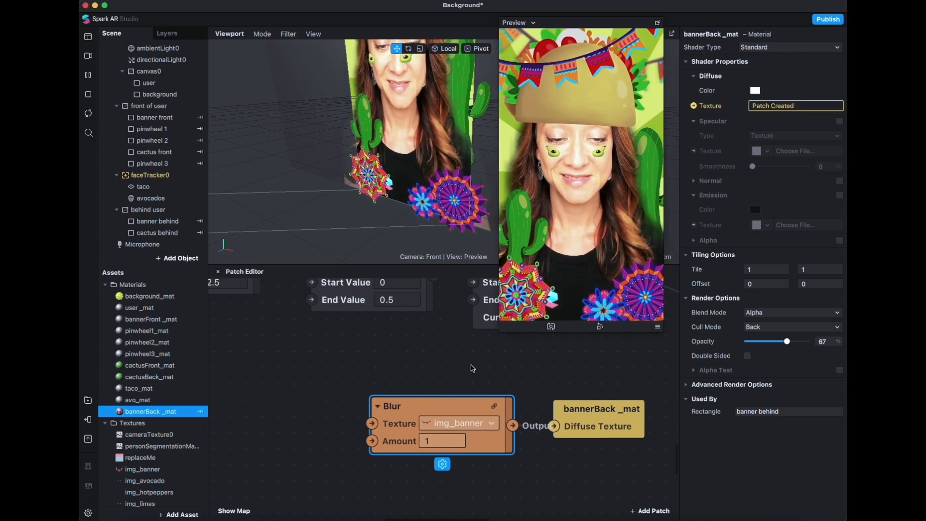
Look over the whole patch graph and restart the effect to check its animations in the preview.
scroll(472, 368, "up", 5)
scroll(473, 368, "down", 7)
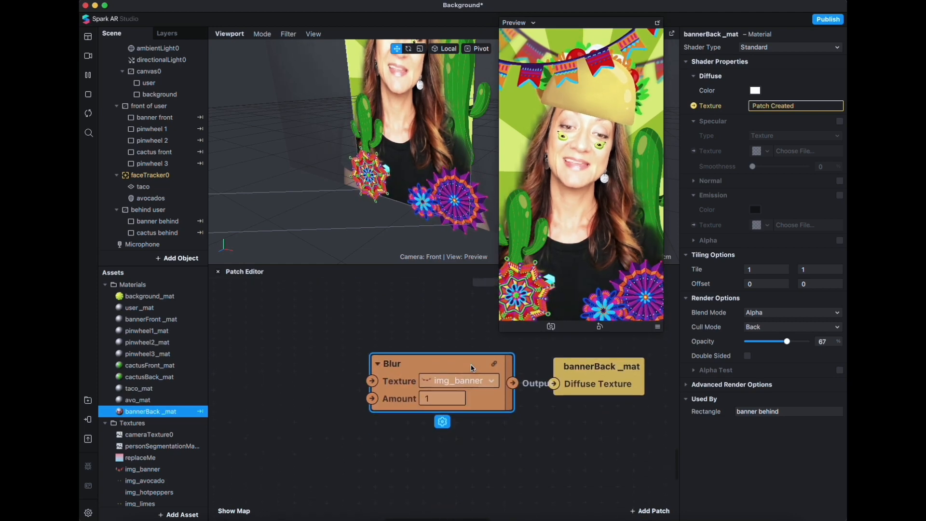
scroll(472, 368, "down", 5)
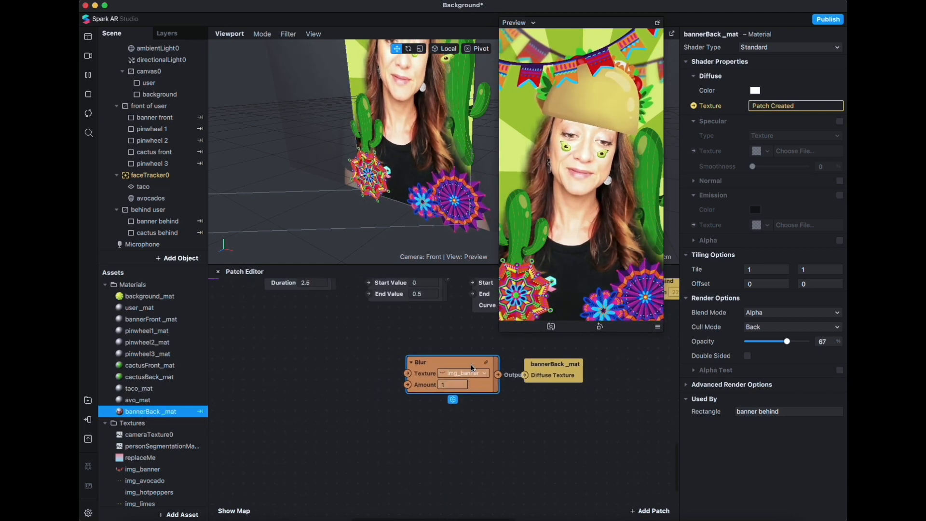
scroll(471, 364, "down", 10)
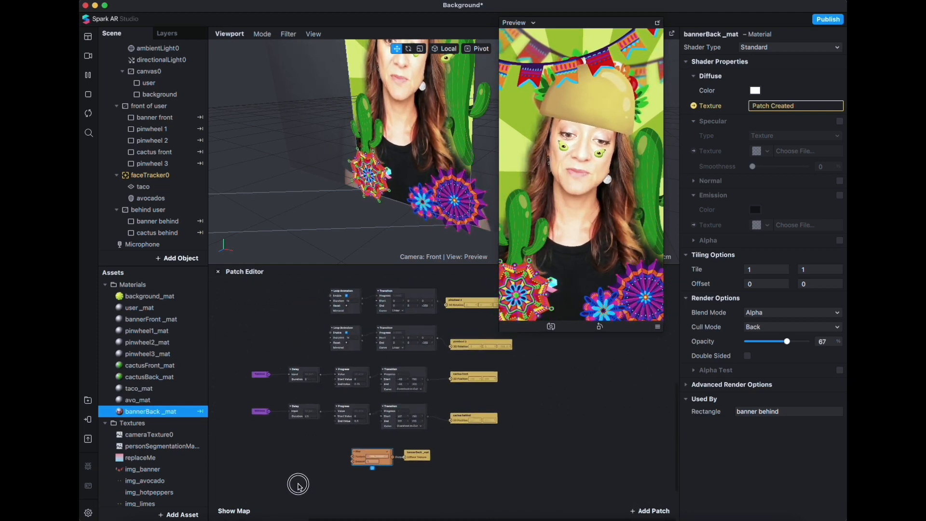
scroll(423, 454, "down", 2)
left_click_drag(537, 385, 552, 439)
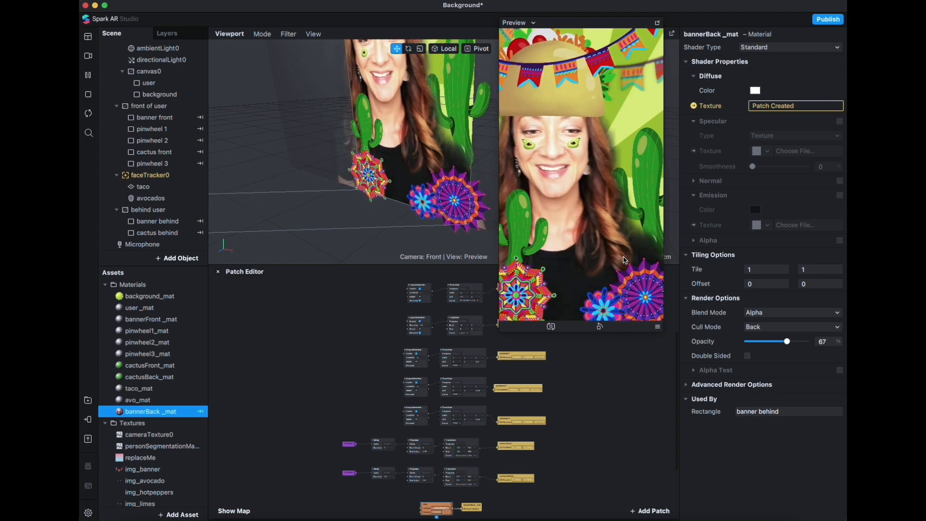
left_click(89, 114)
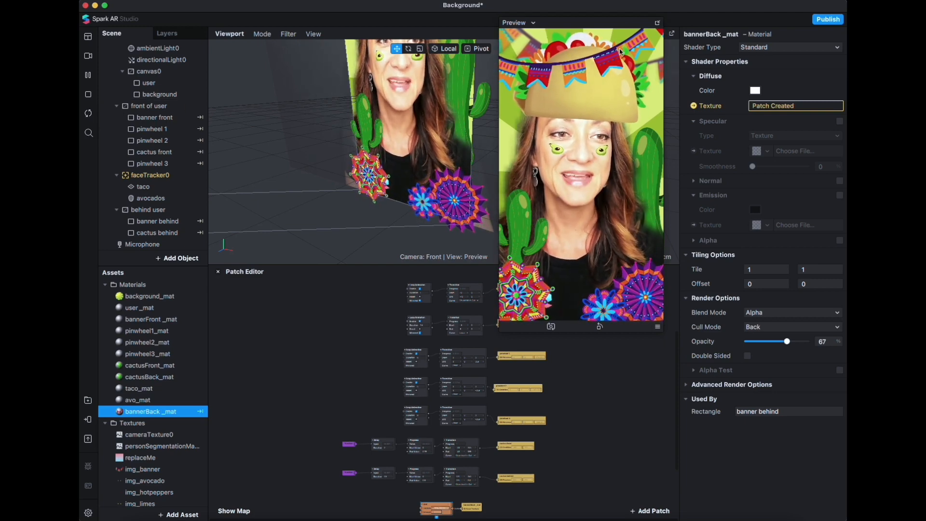
Check the effect's file sizes and capabilities in the publishing details, and close them without uploading.
left_click(822, 23)
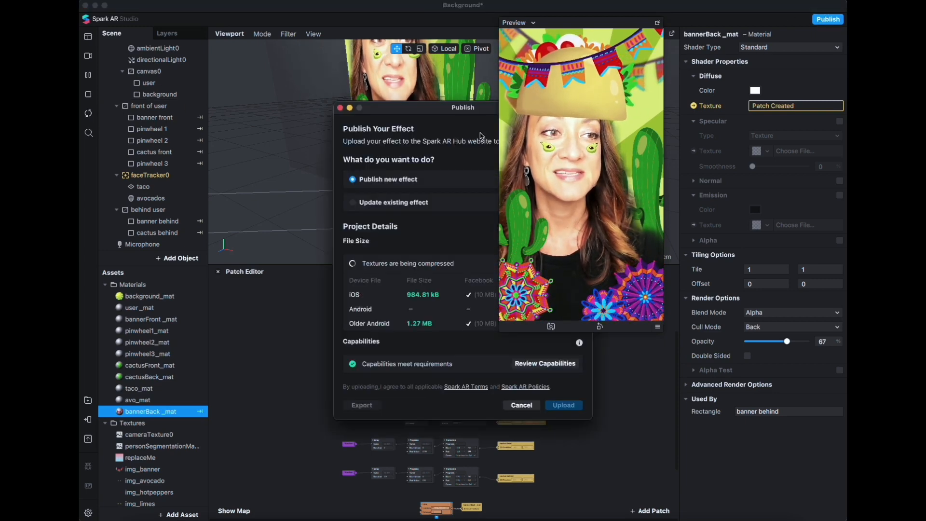
left_click_drag(440, 87, 249, 90)
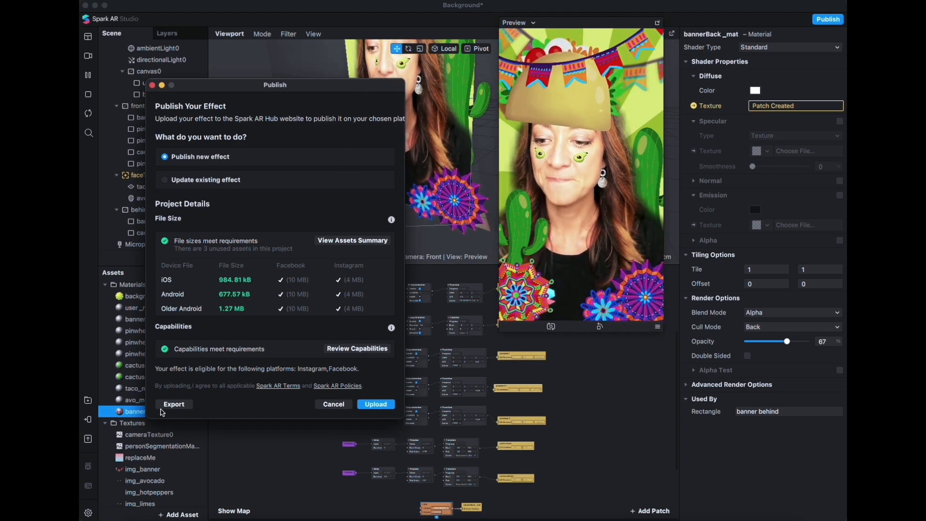
left_click(333, 404)
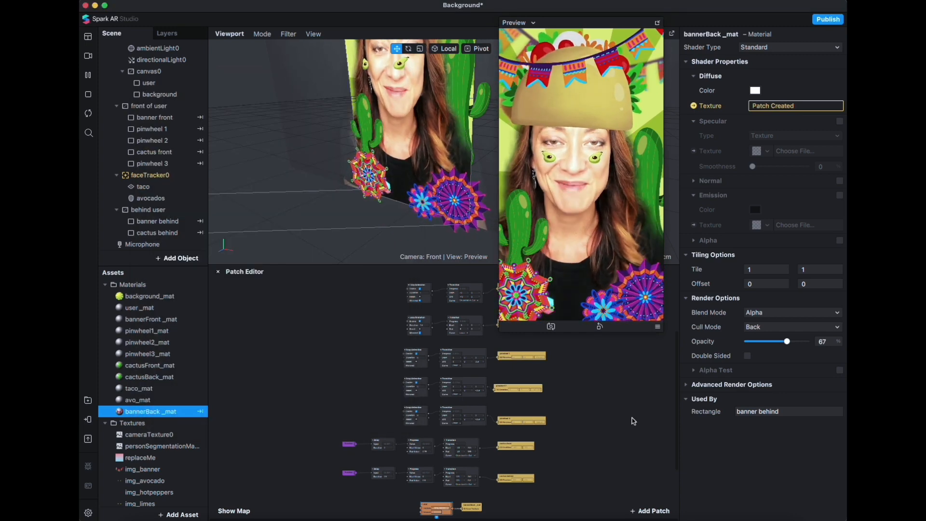